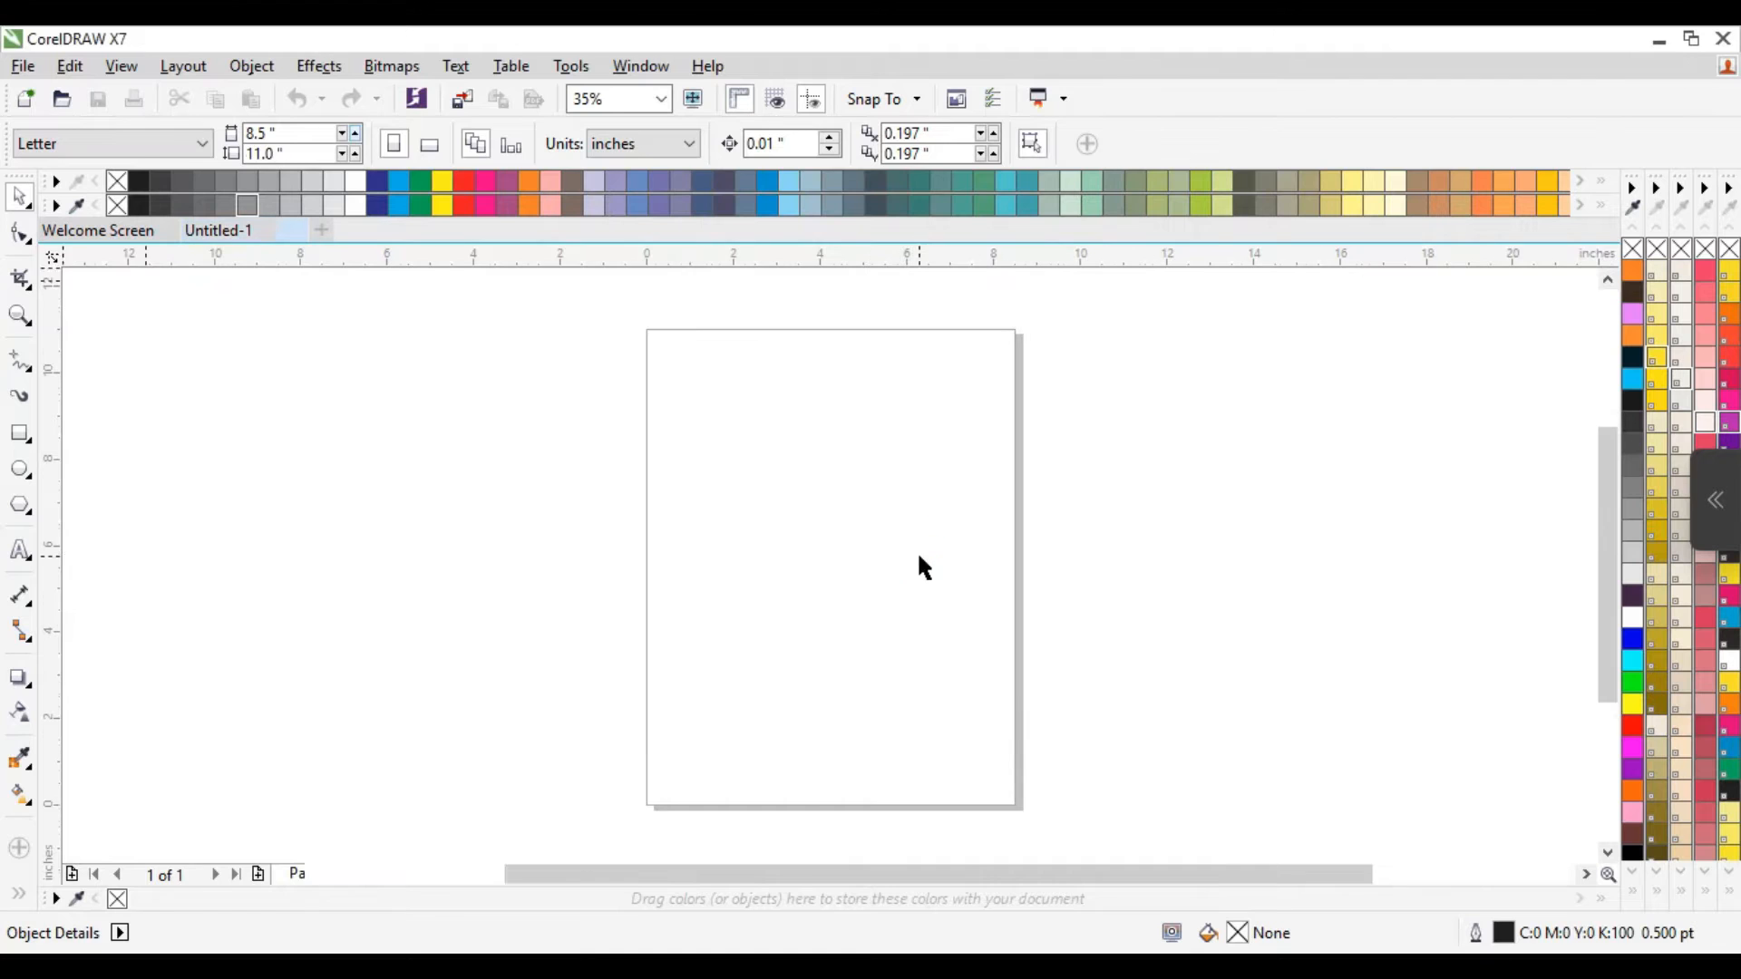
Draw a square about 172 px wide on the left part of the page and give it a 10 px outline.
click(20, 433)
drag(370, 475, 528, 681)
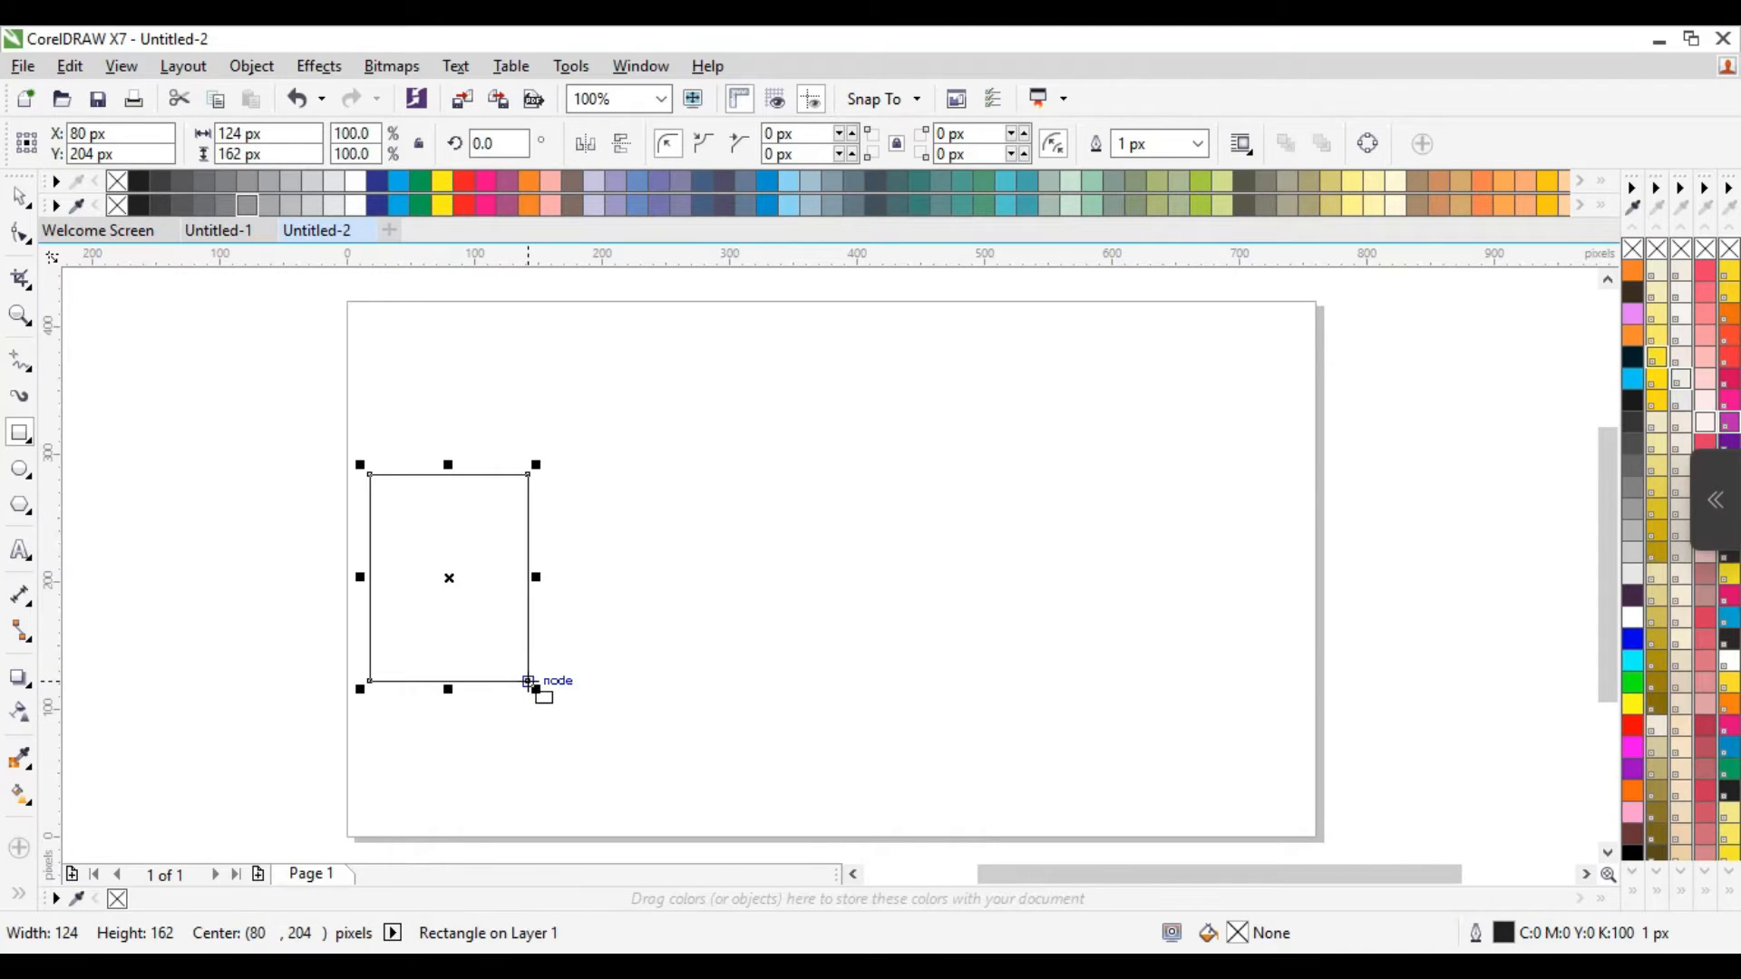
key(Delete)
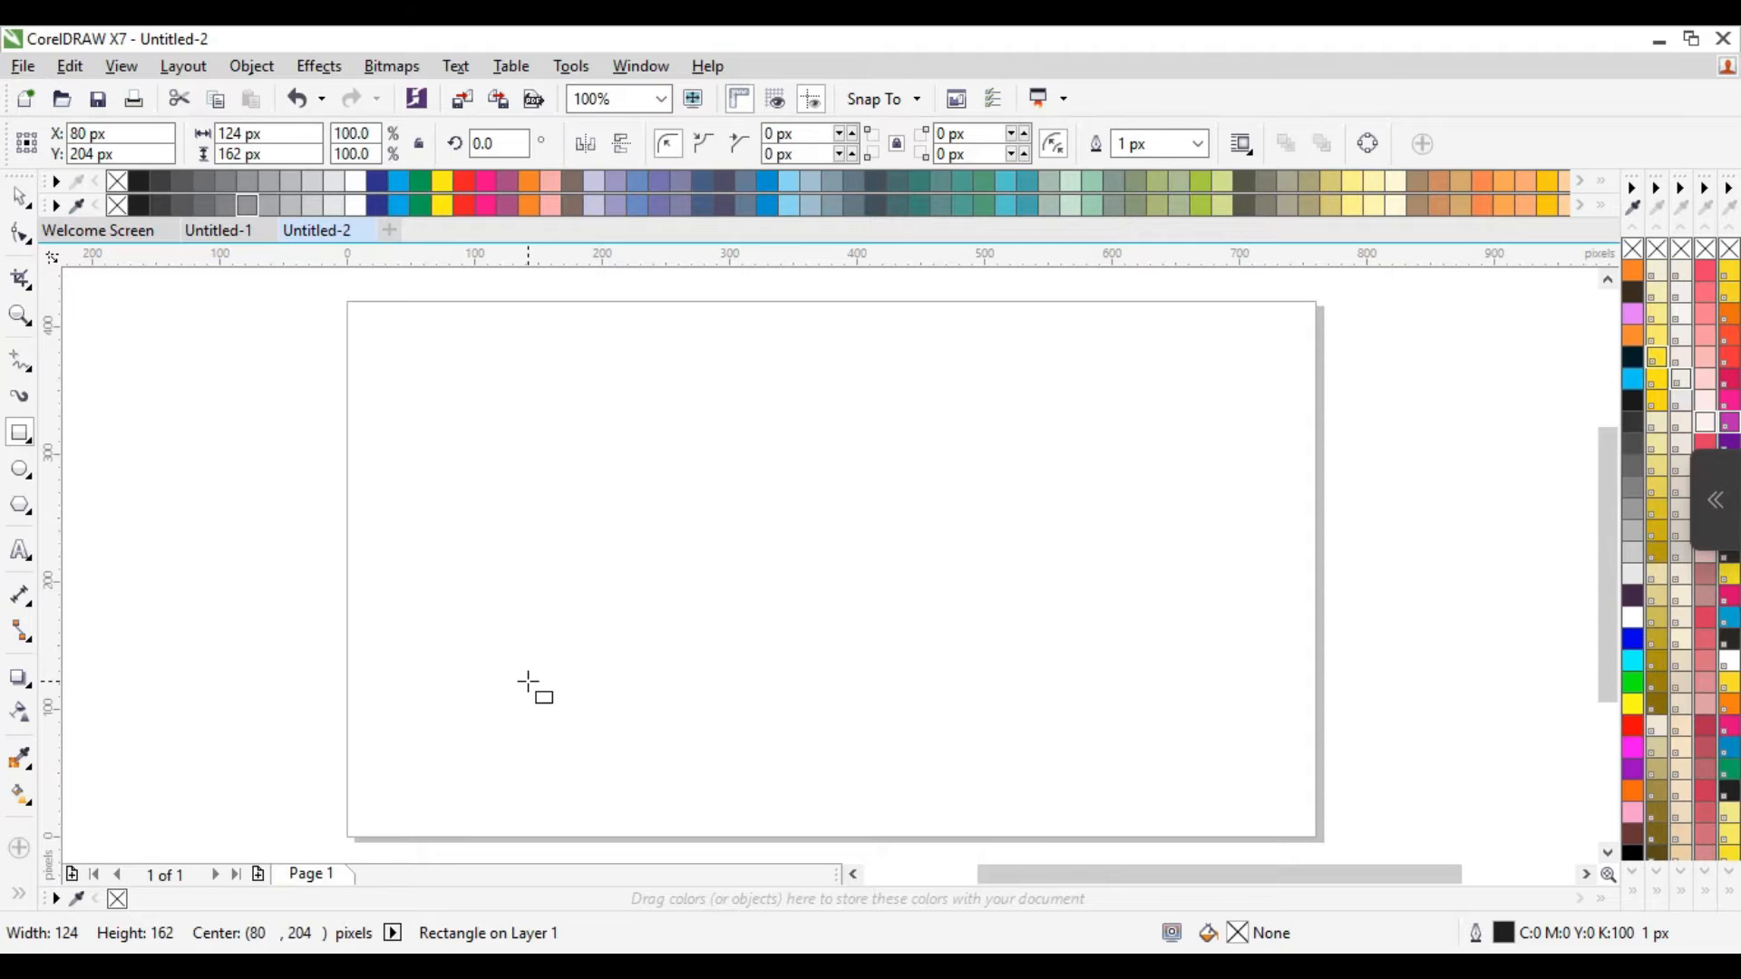
drag(388, 442, 507, 664)
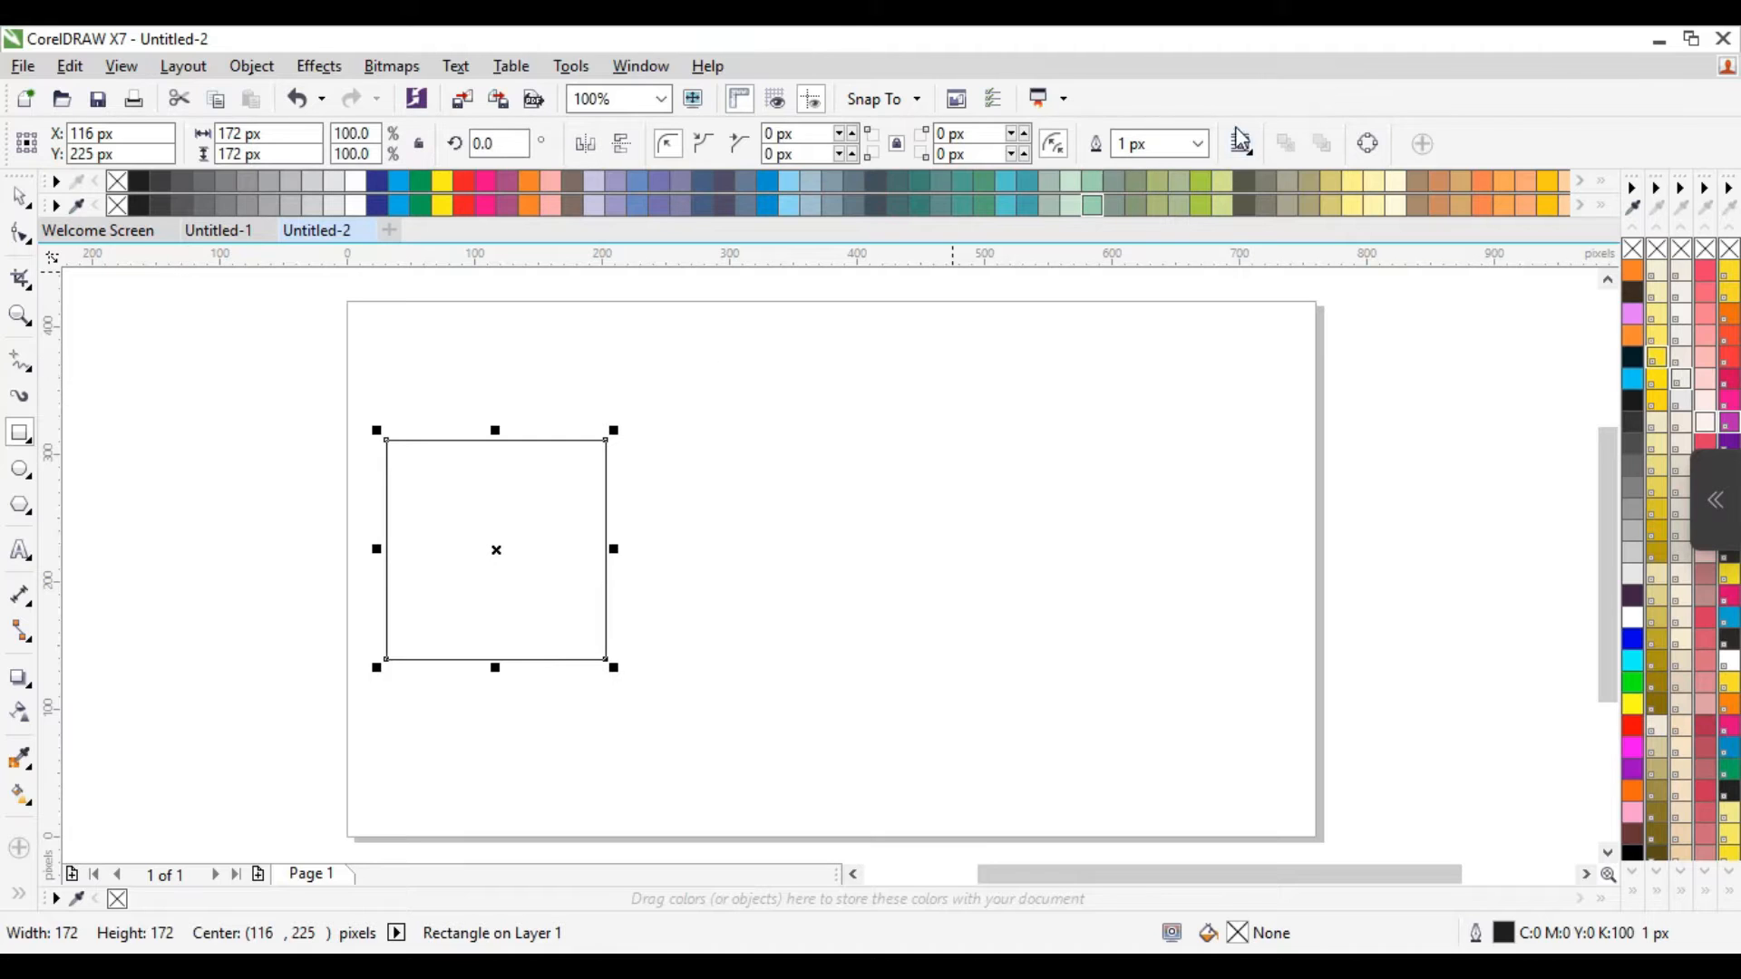
click(1197, 143)
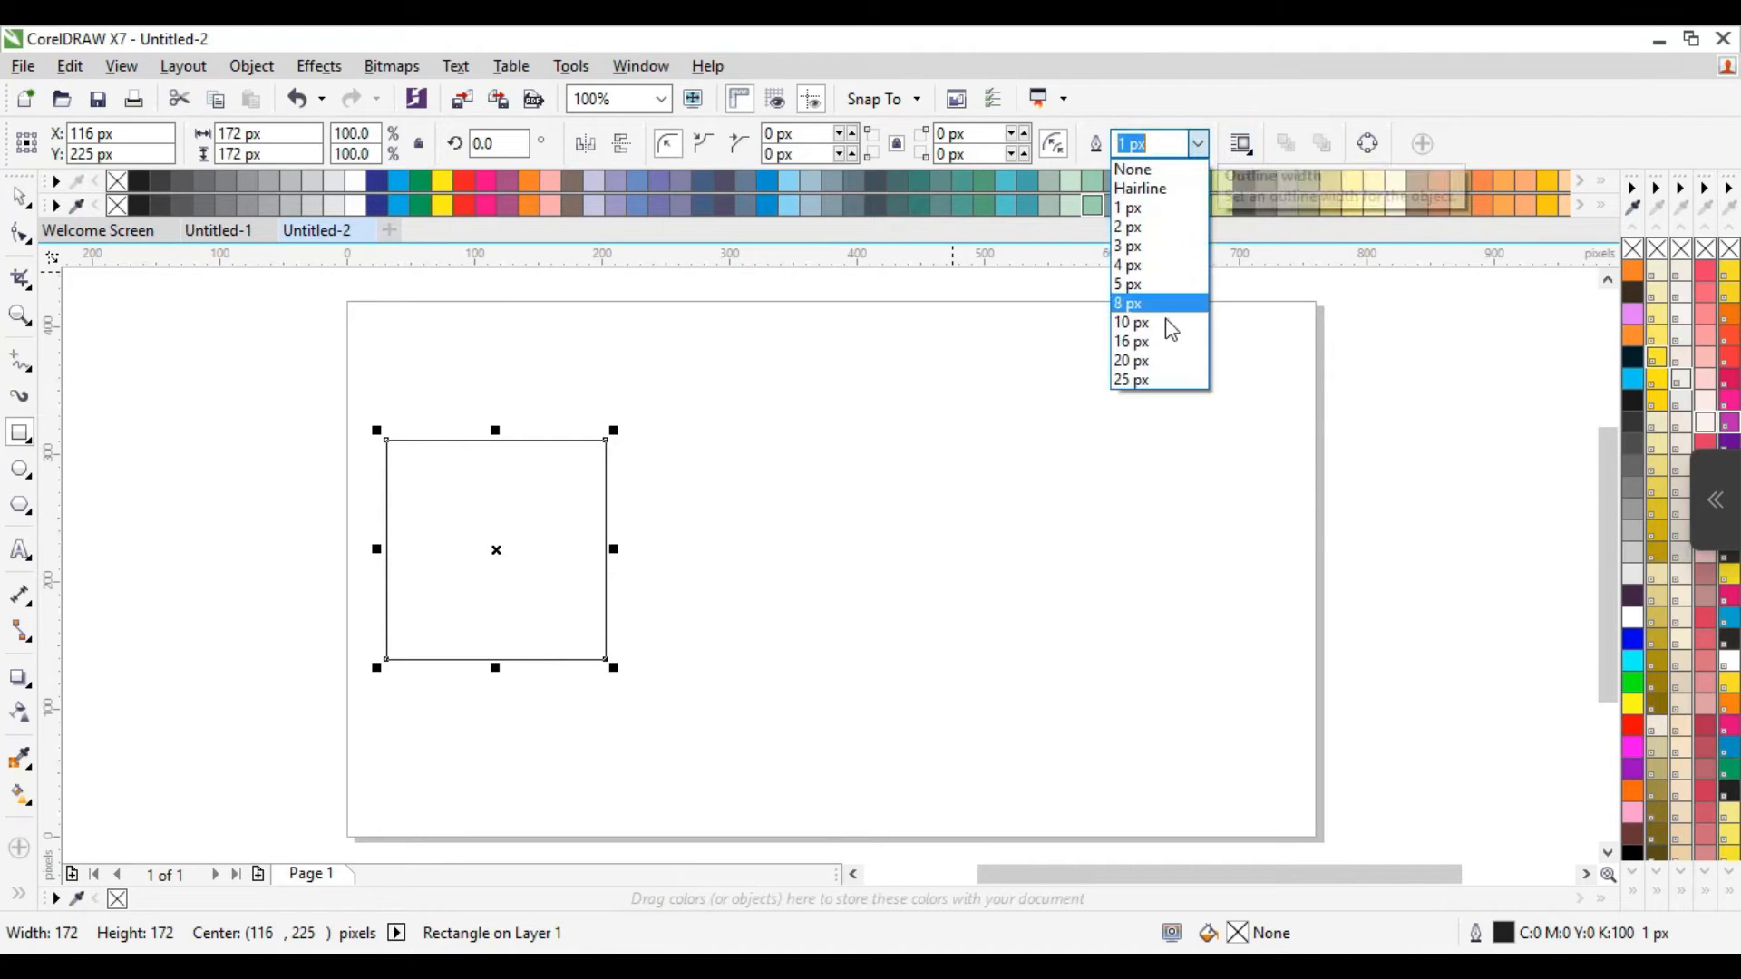
click(1168, 329)
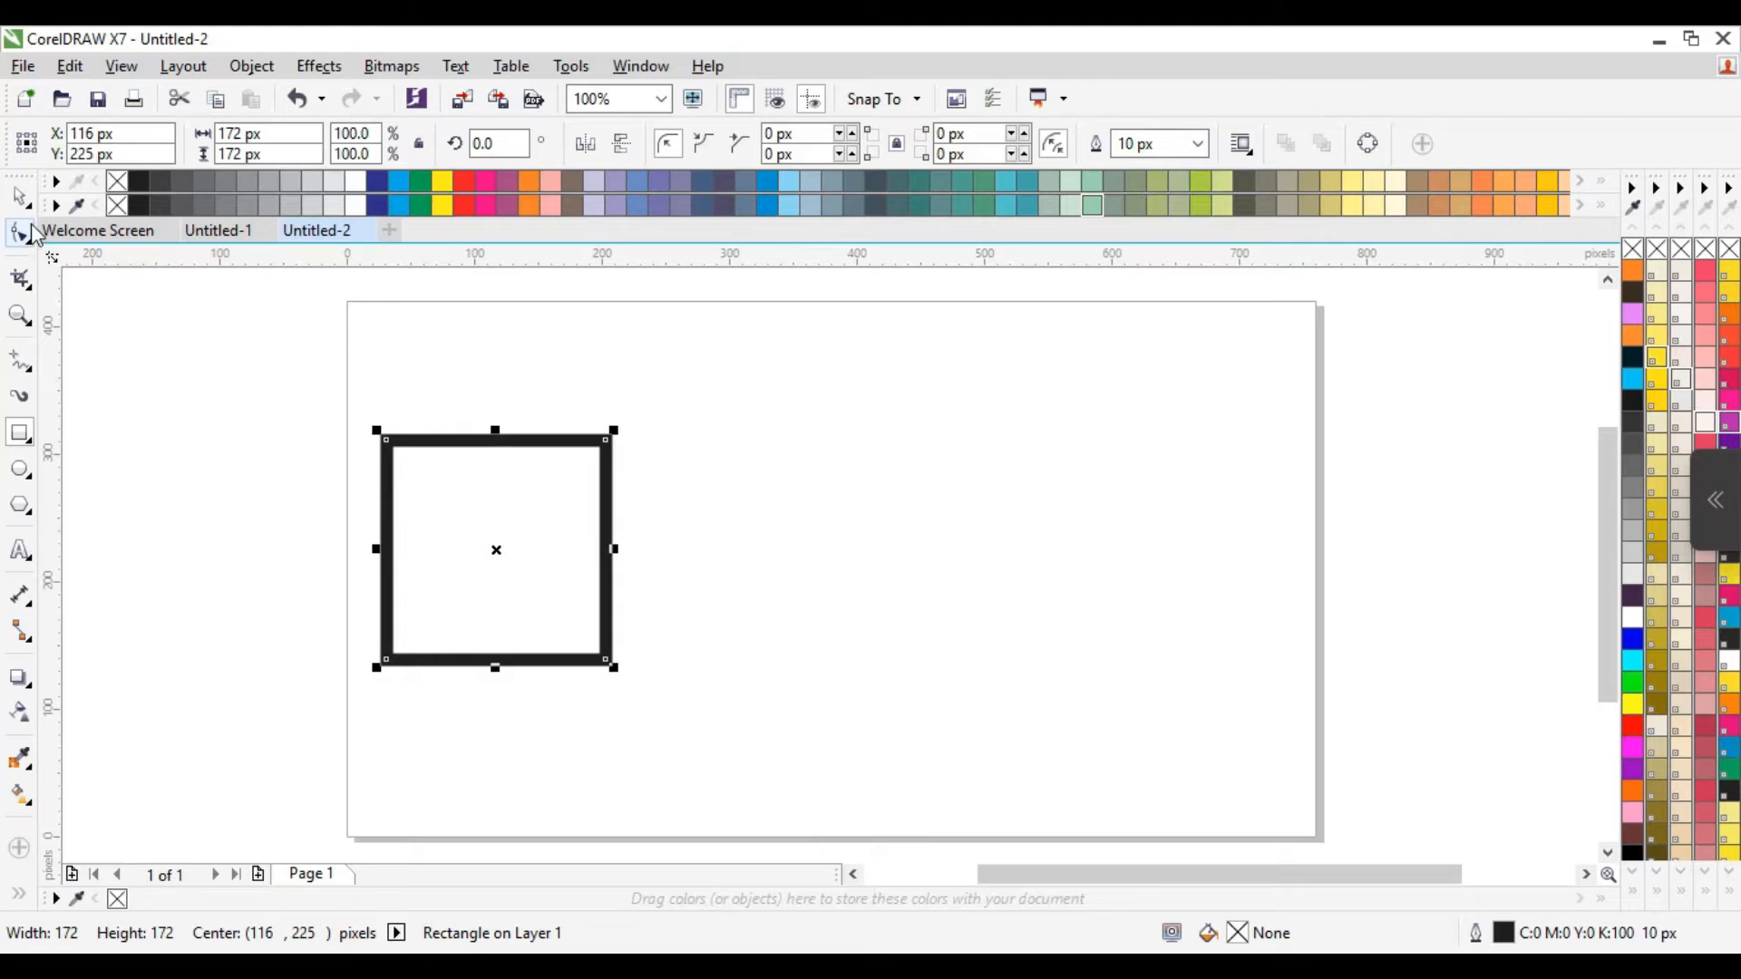
Color the square's outline orange (#FF7F1A) and fill its interior with dark brown (#3B2B1E).
click(20, 196)
click(1633, 274)
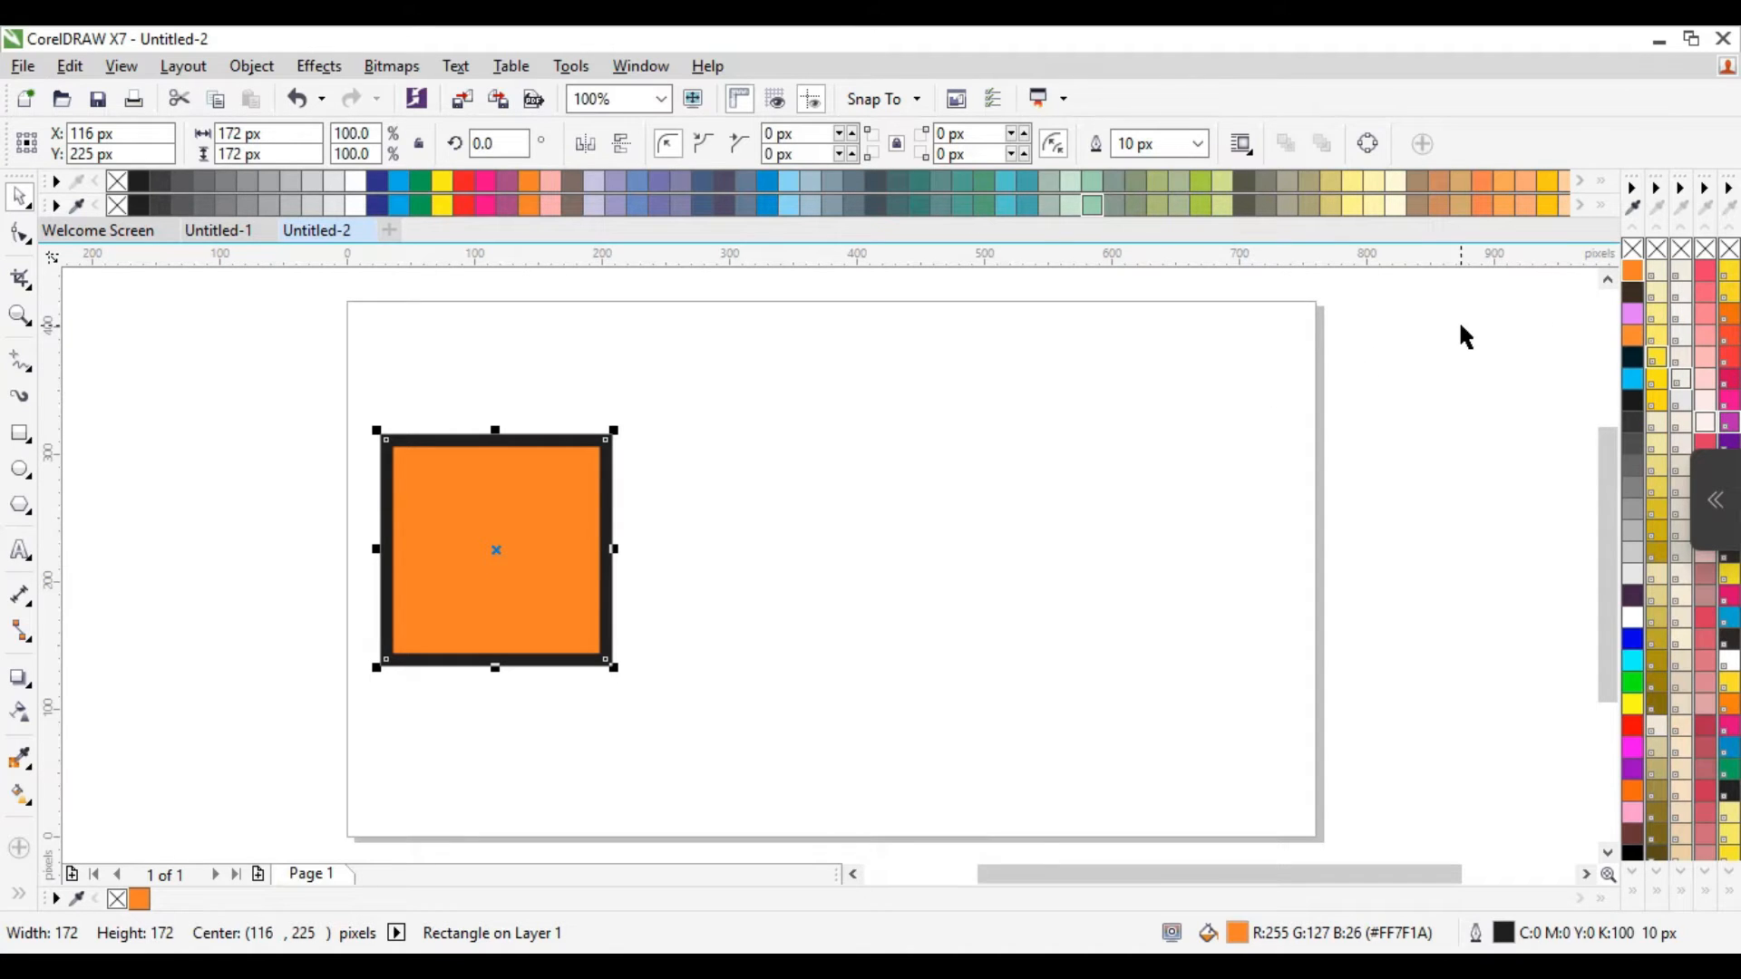
click(1633, 255)
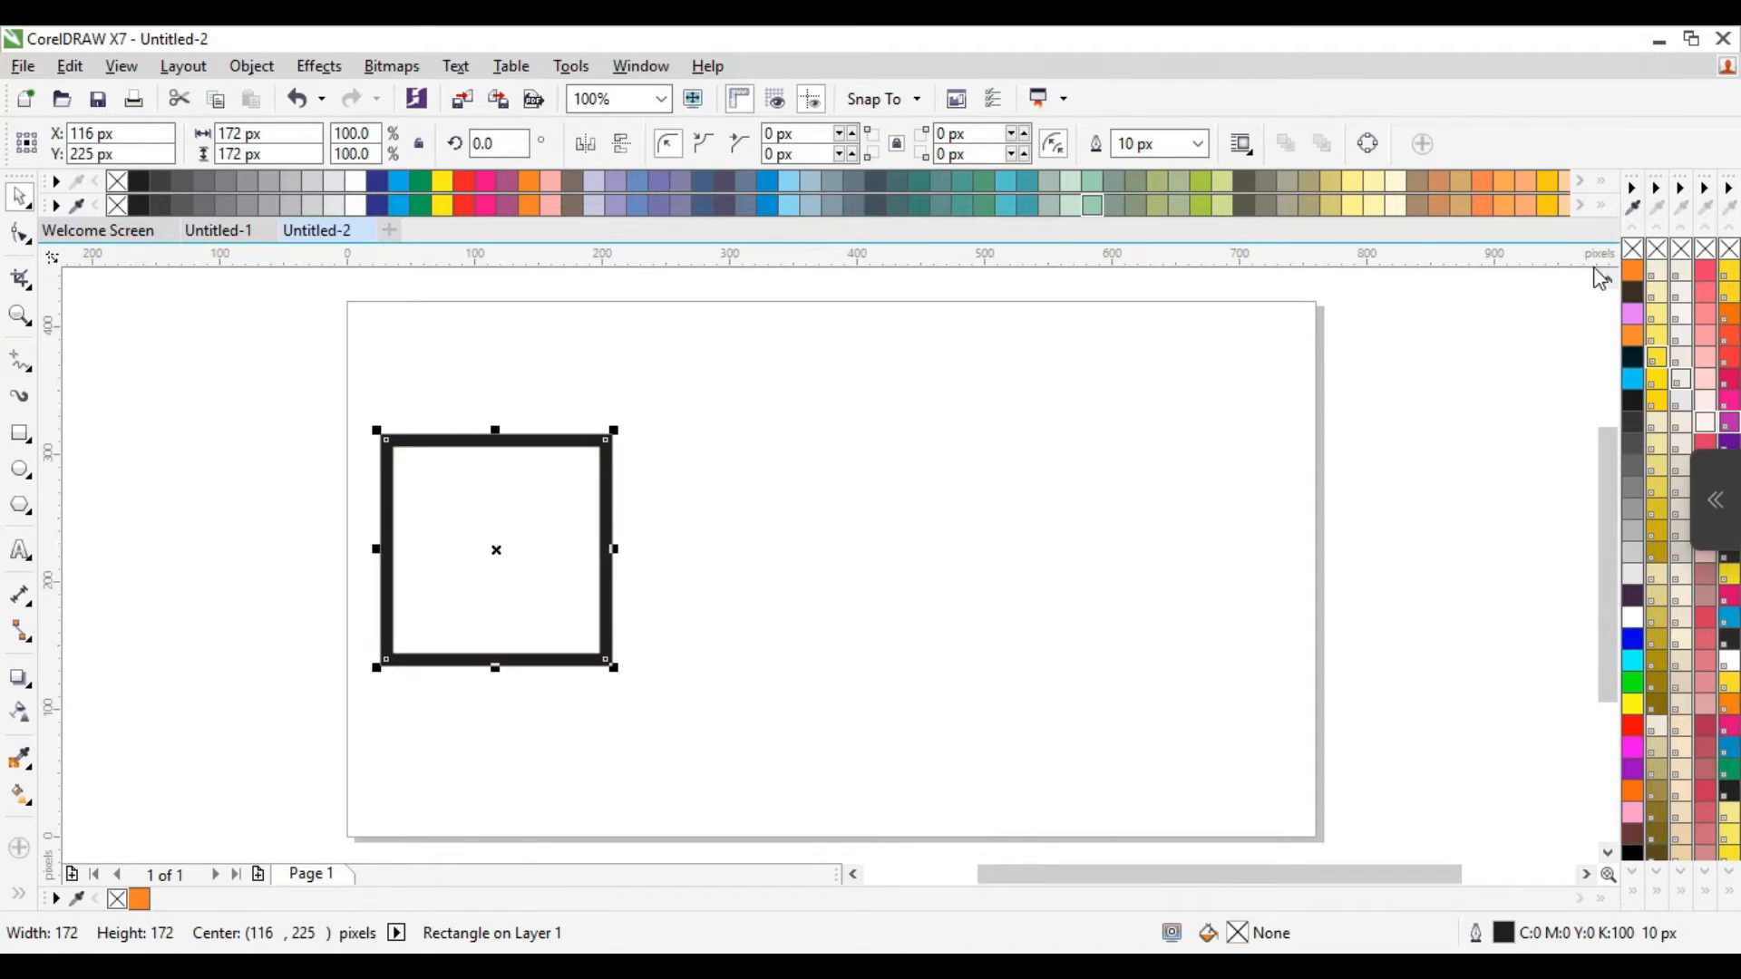
right_click(1635, 270)
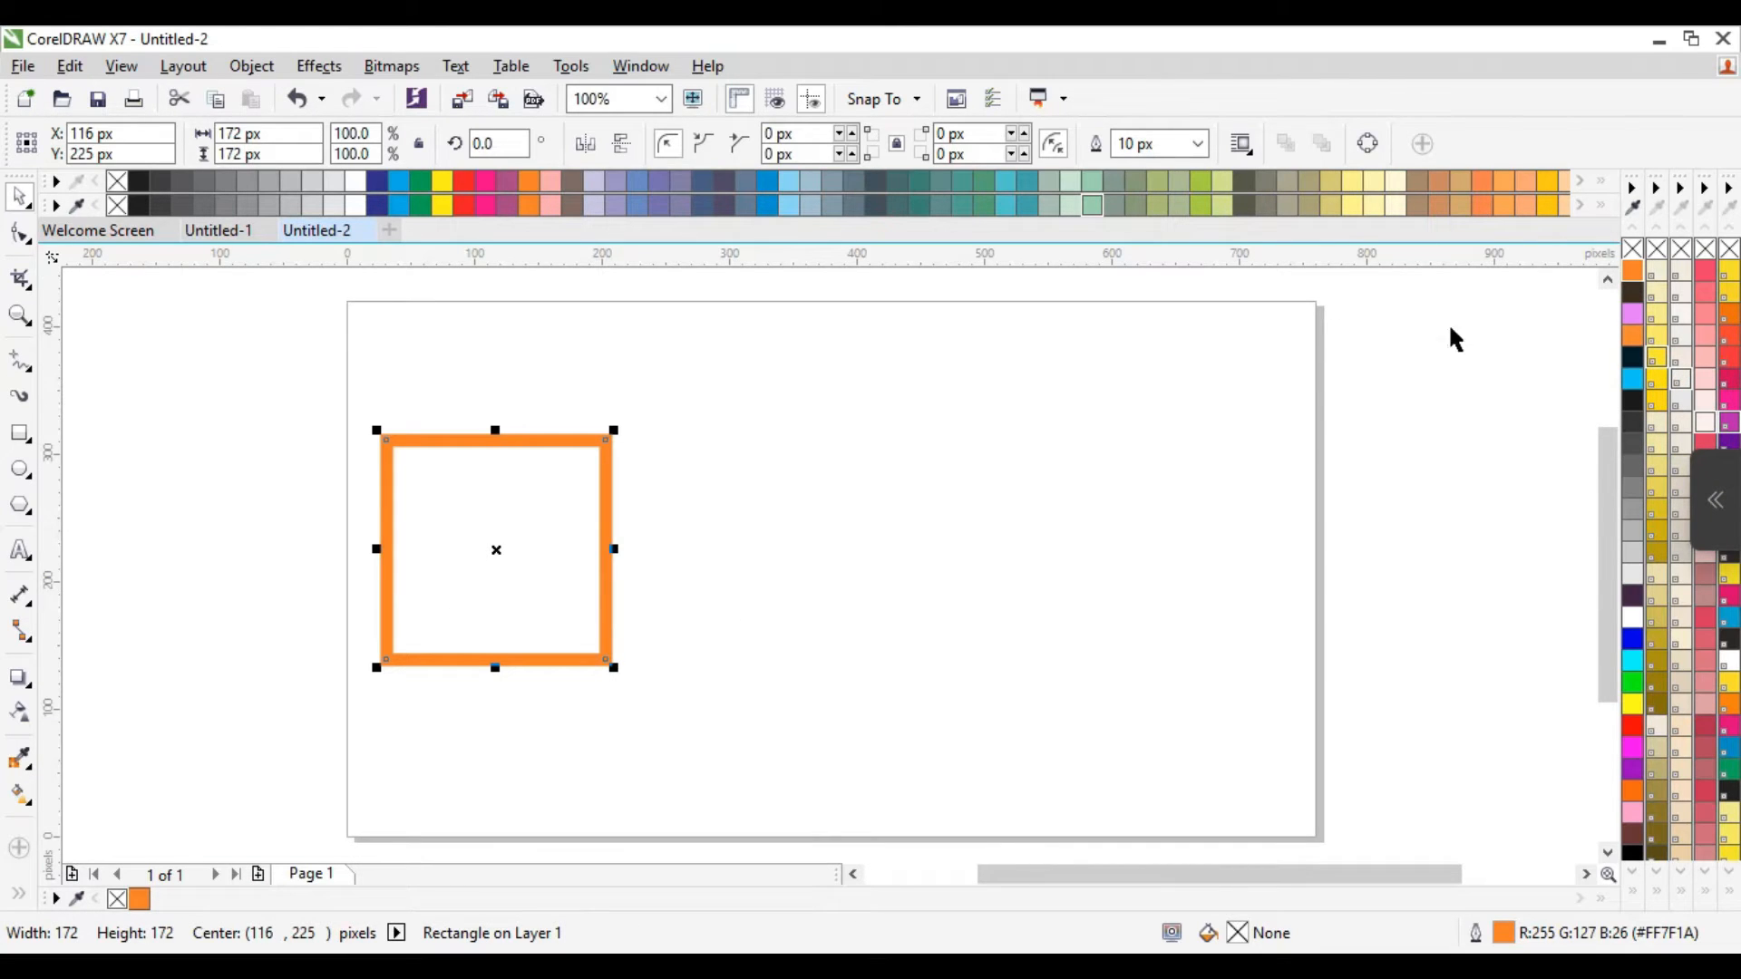
click(1632, 292)
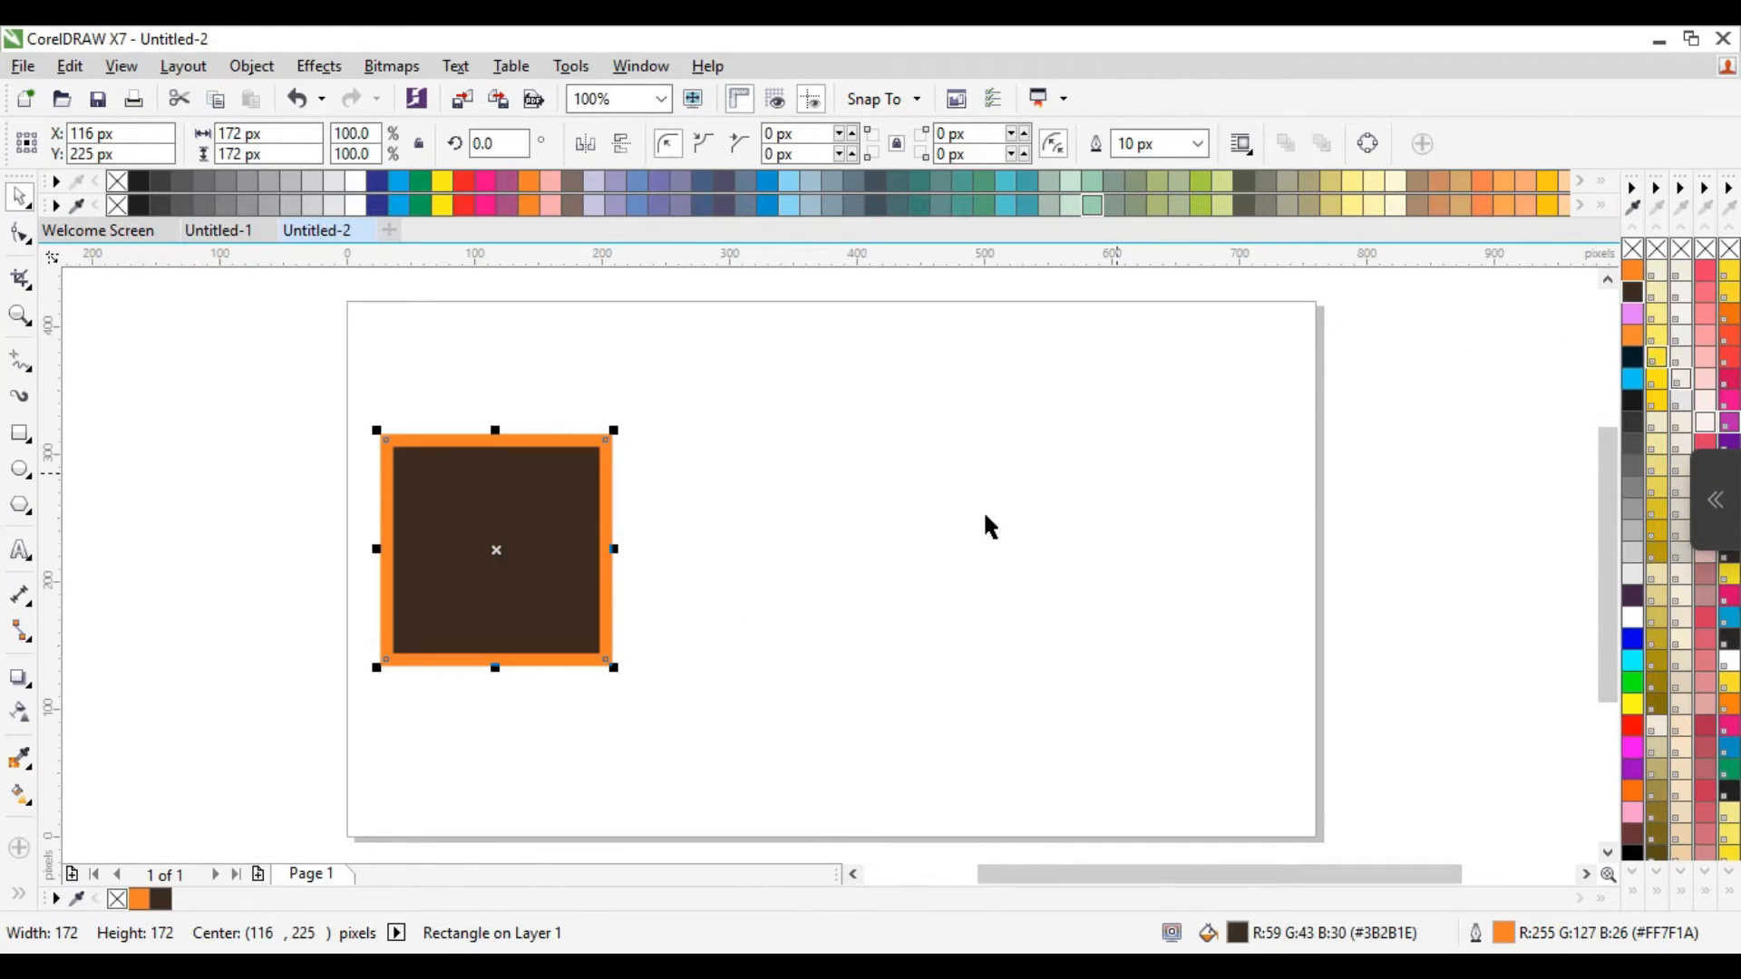
Add the artistic text "Ai" beside the square and enlarge it to about 93.5 pt.
click(20, 550)
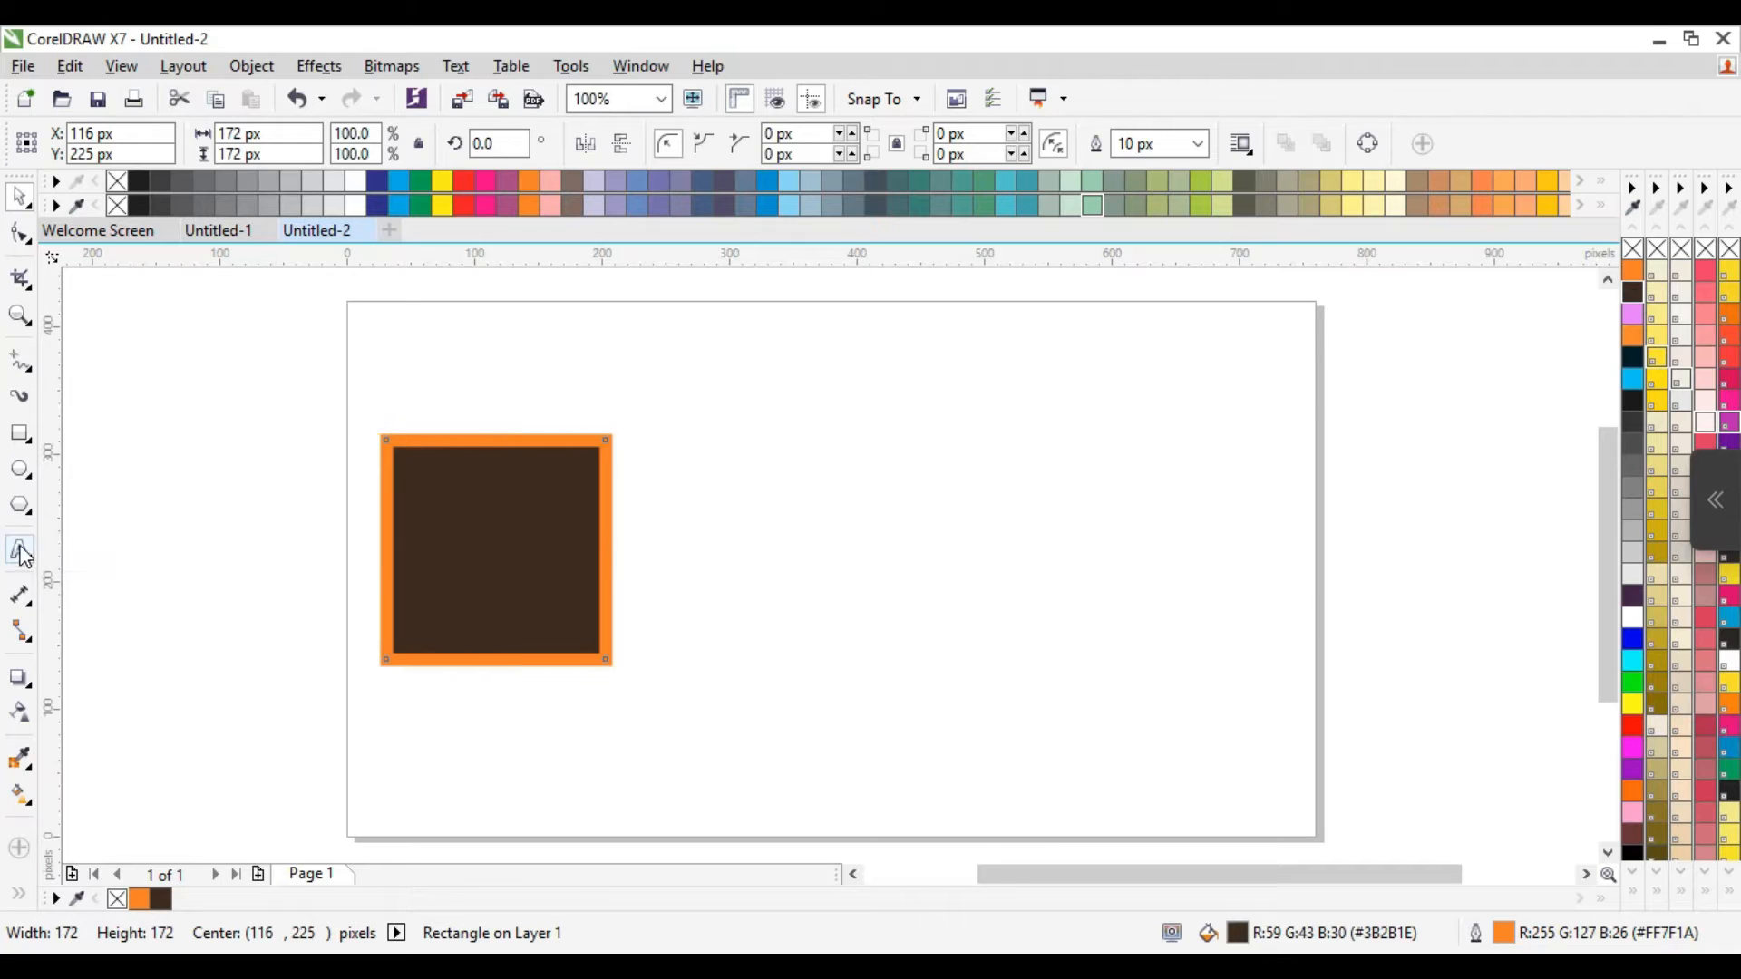
click(680, 552)
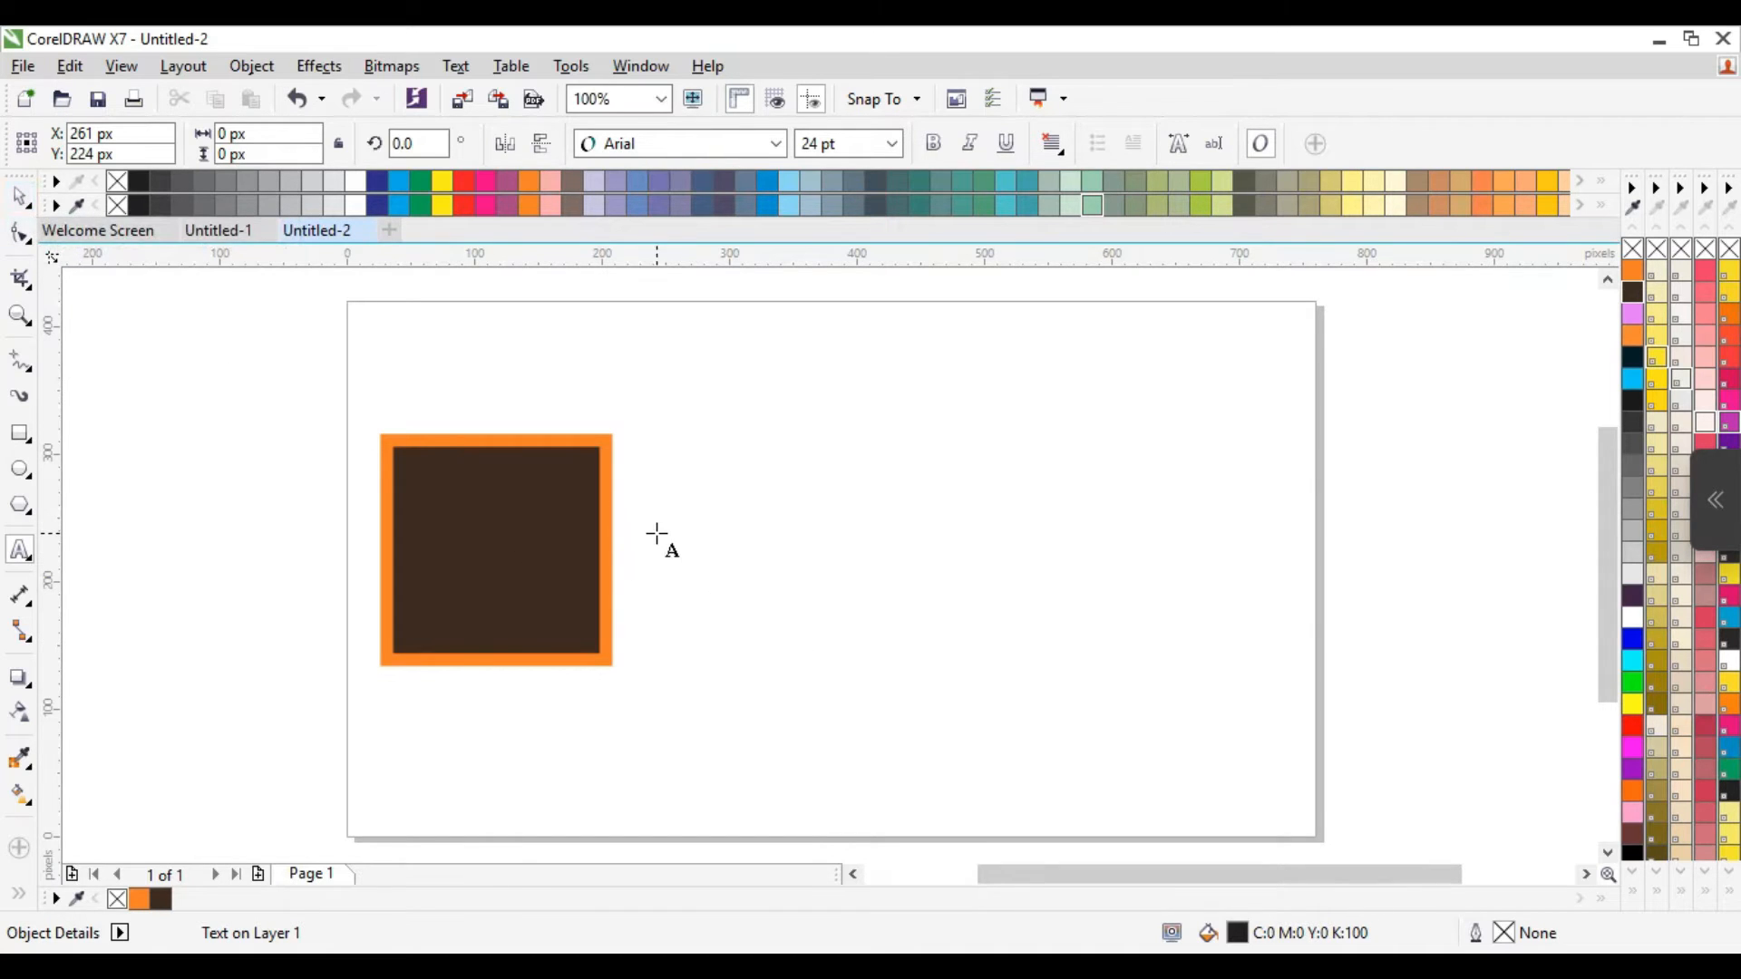
text(a)
key(BackSpace)
text(Ai)
key(ctrl+space)
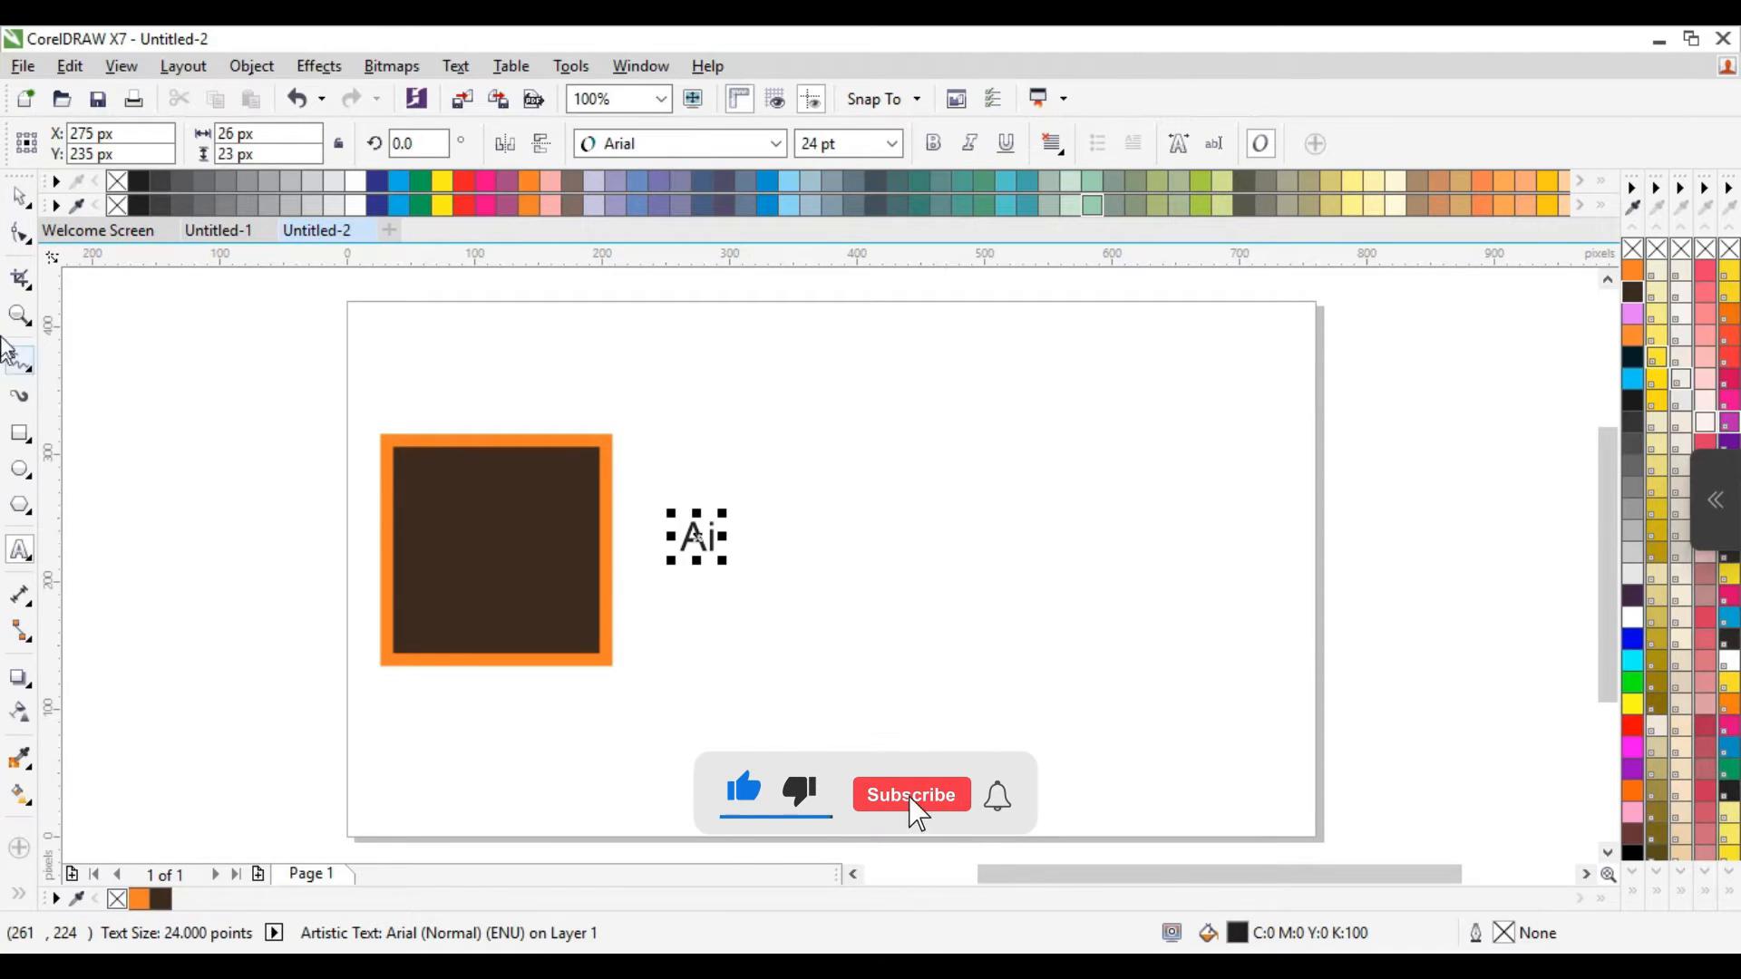
drag(724, 561, 813, 672)
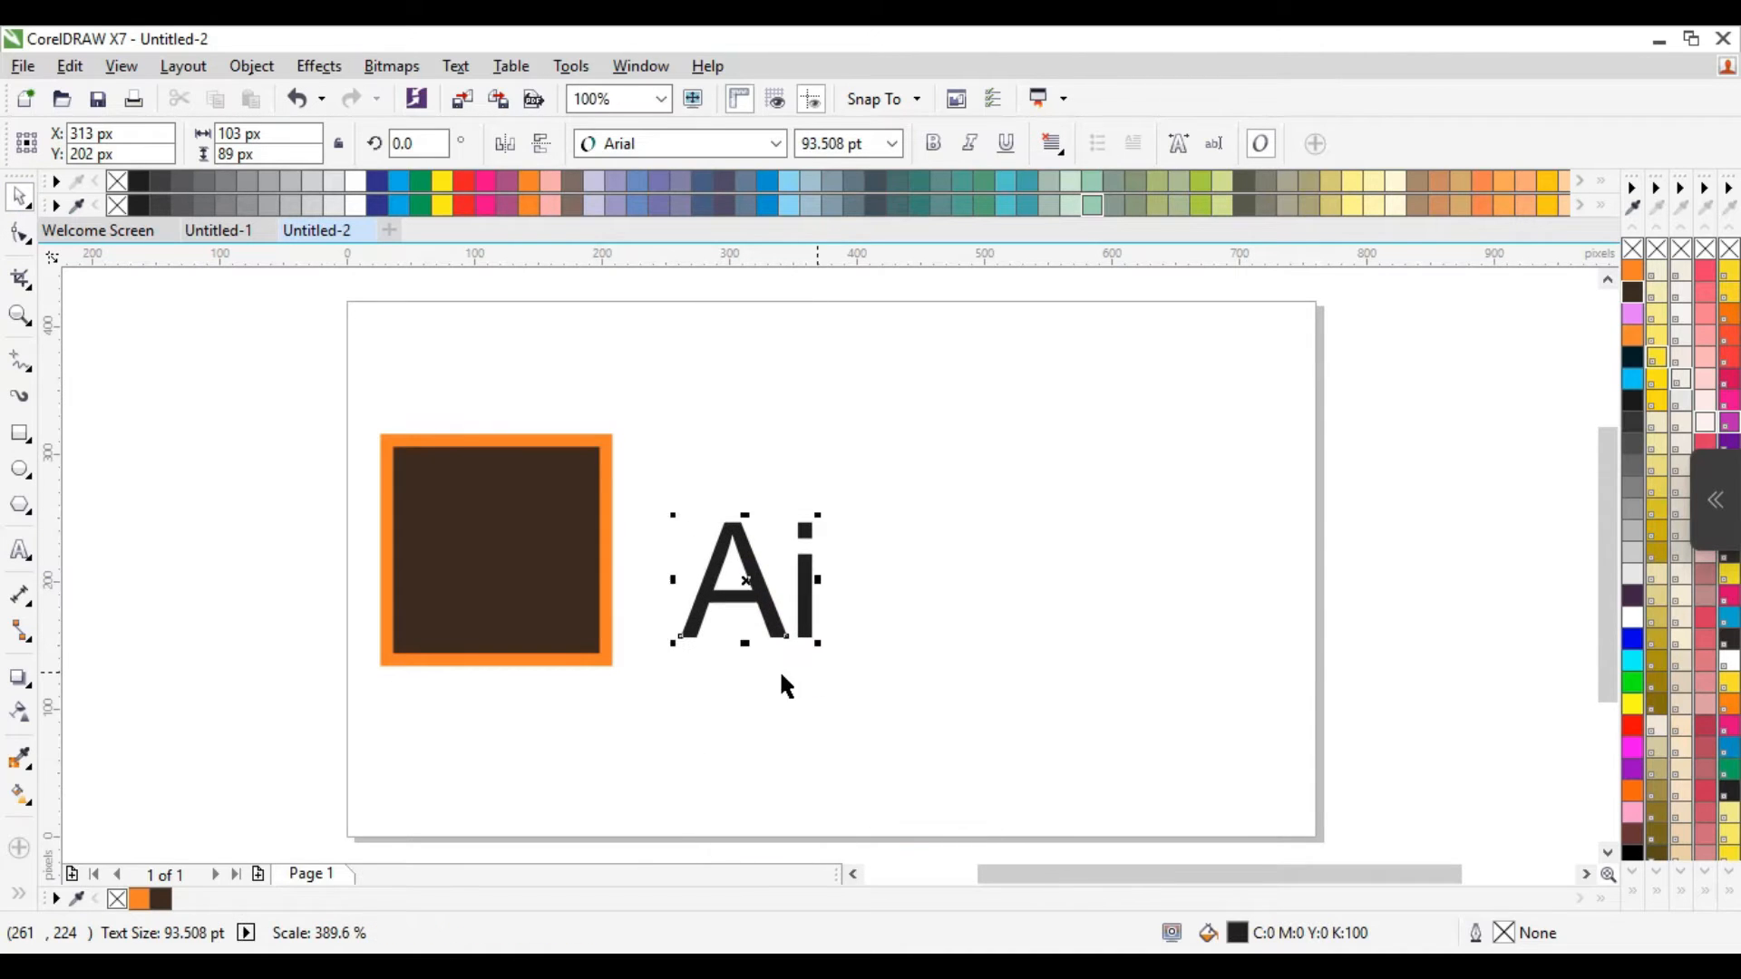
Change the font of the "Ai" text to Humanst521 BT.
click(34, 556)
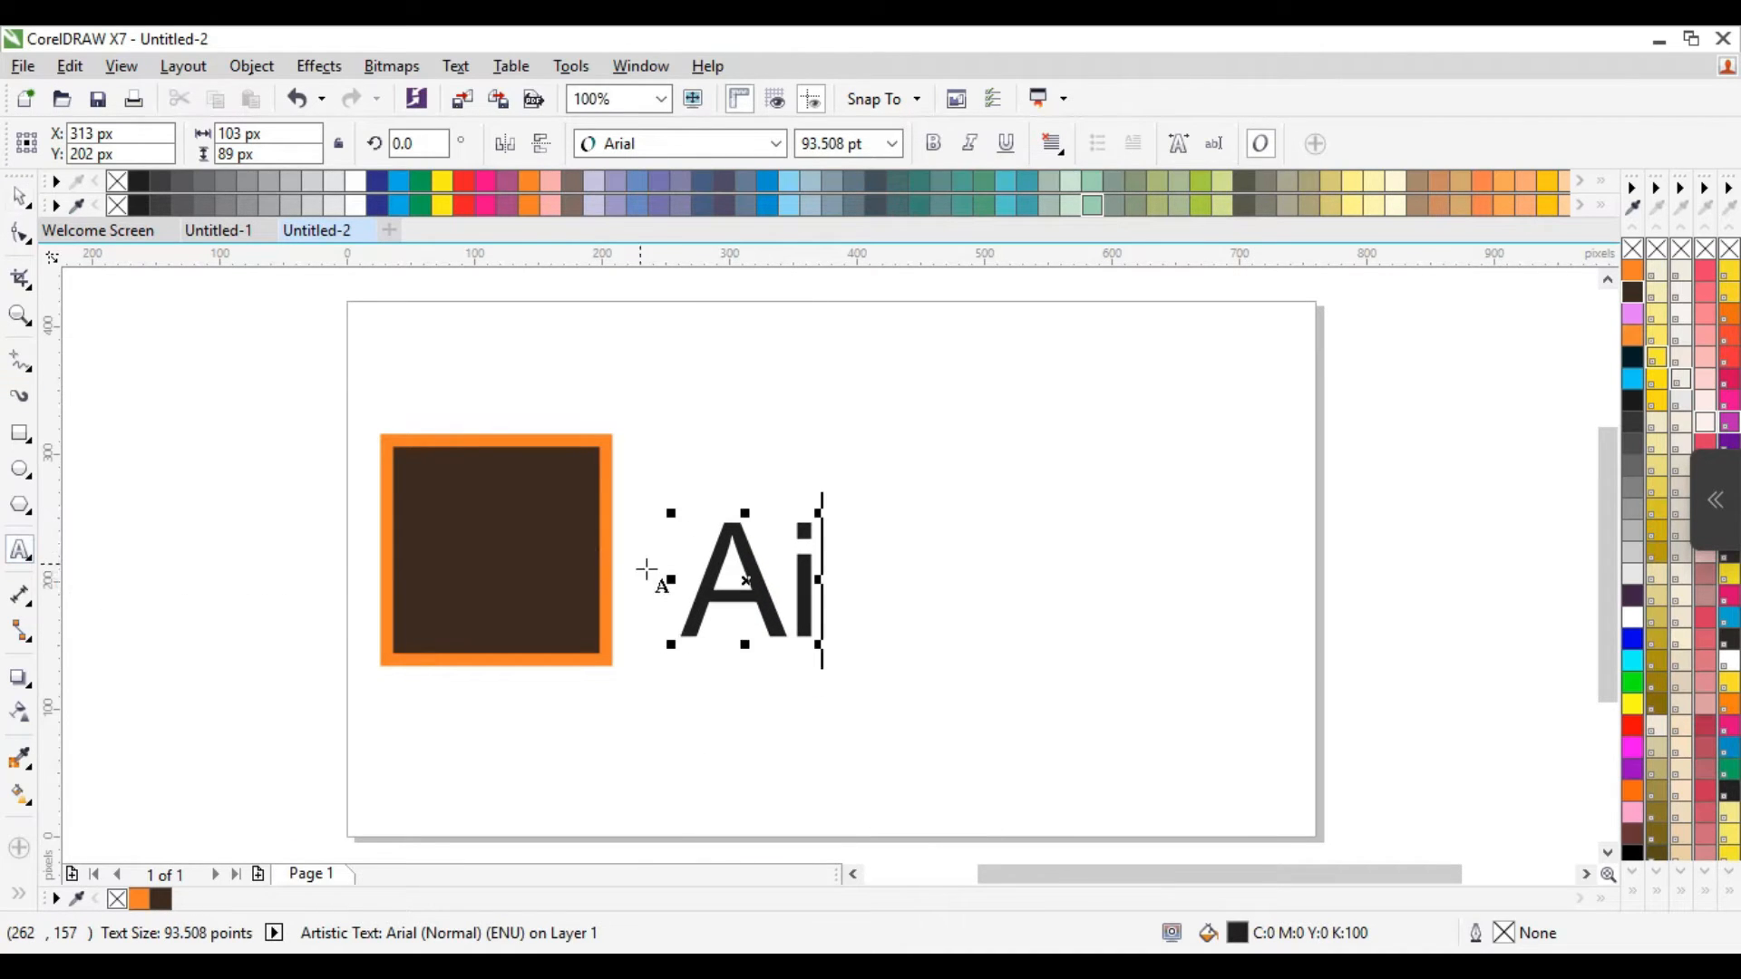
click(701, 573)
drag(708, 573, 813, 588)
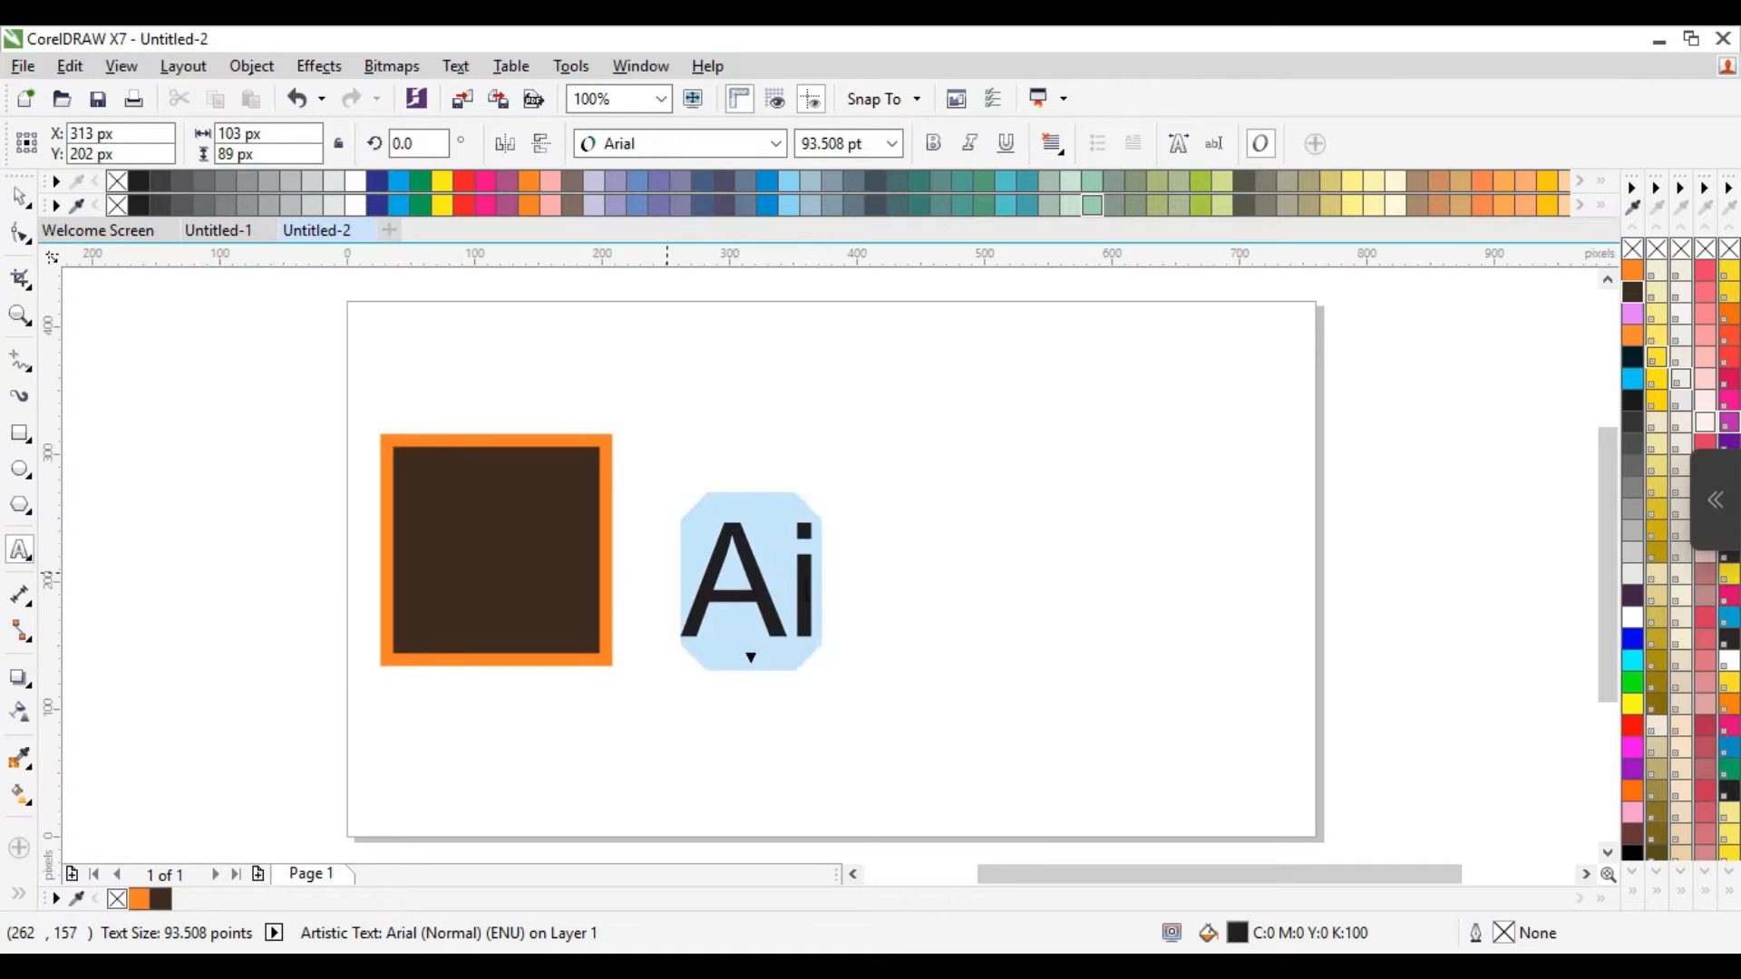
click(775, 143)
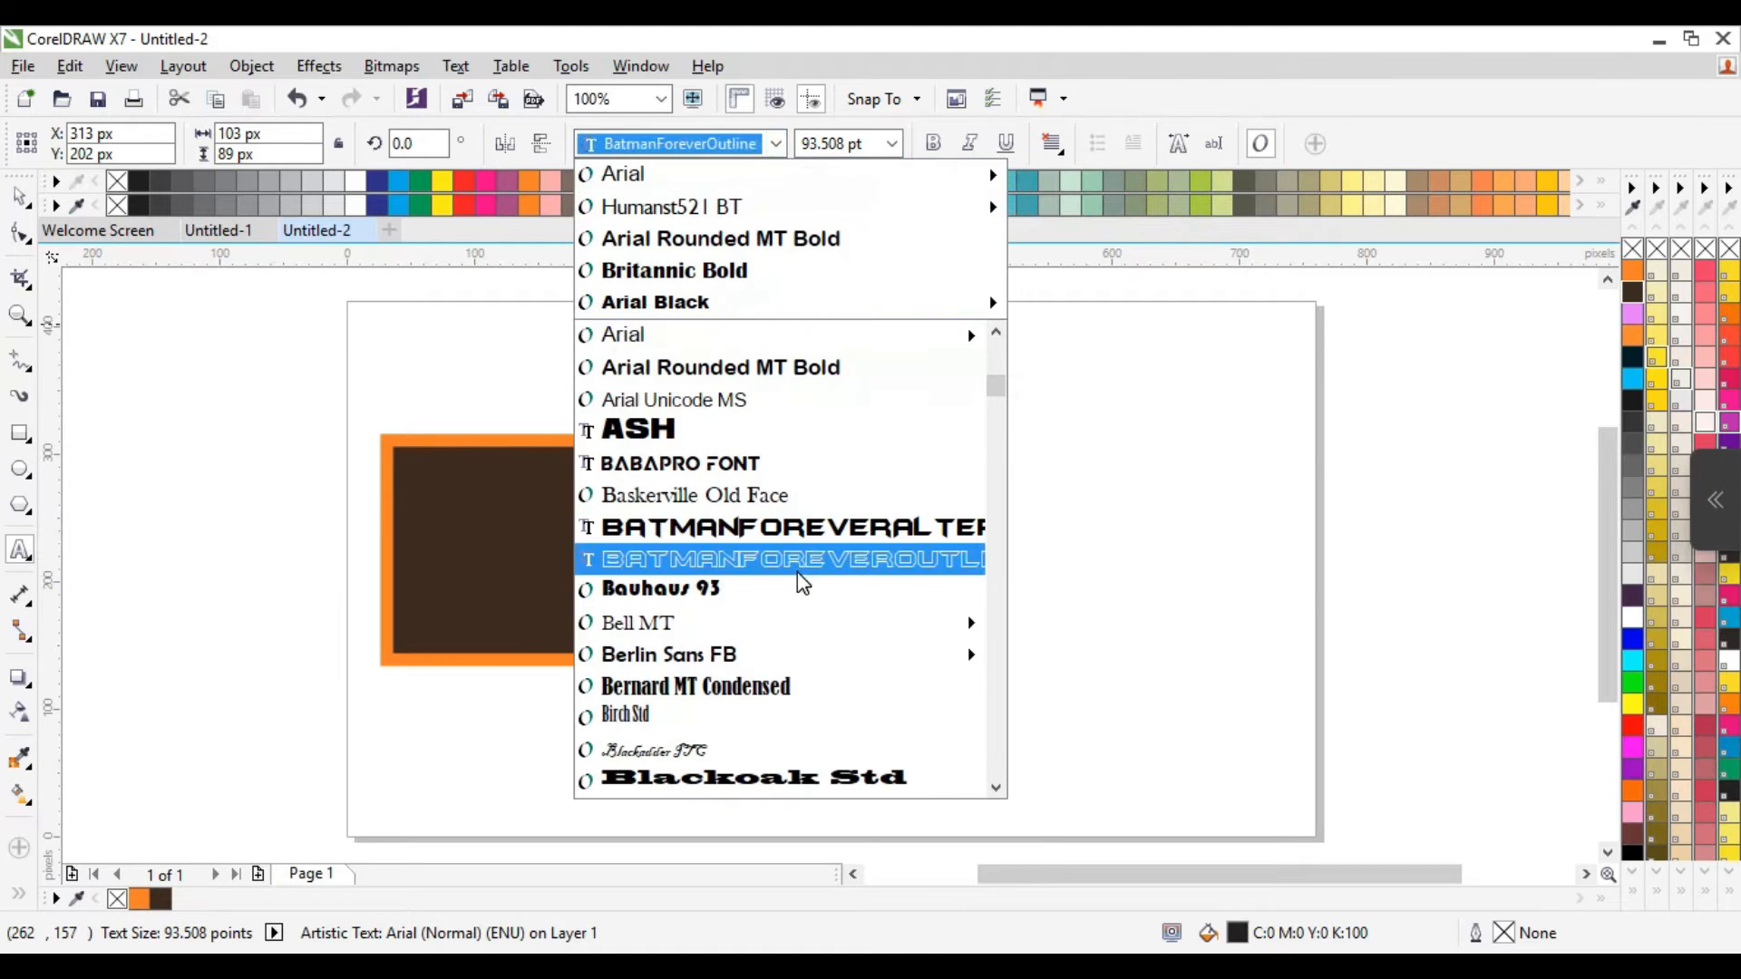
scroll(797, 573, down, 10)
scroll(778, 659, down, 15)
scroll(778, 657, down, 13)
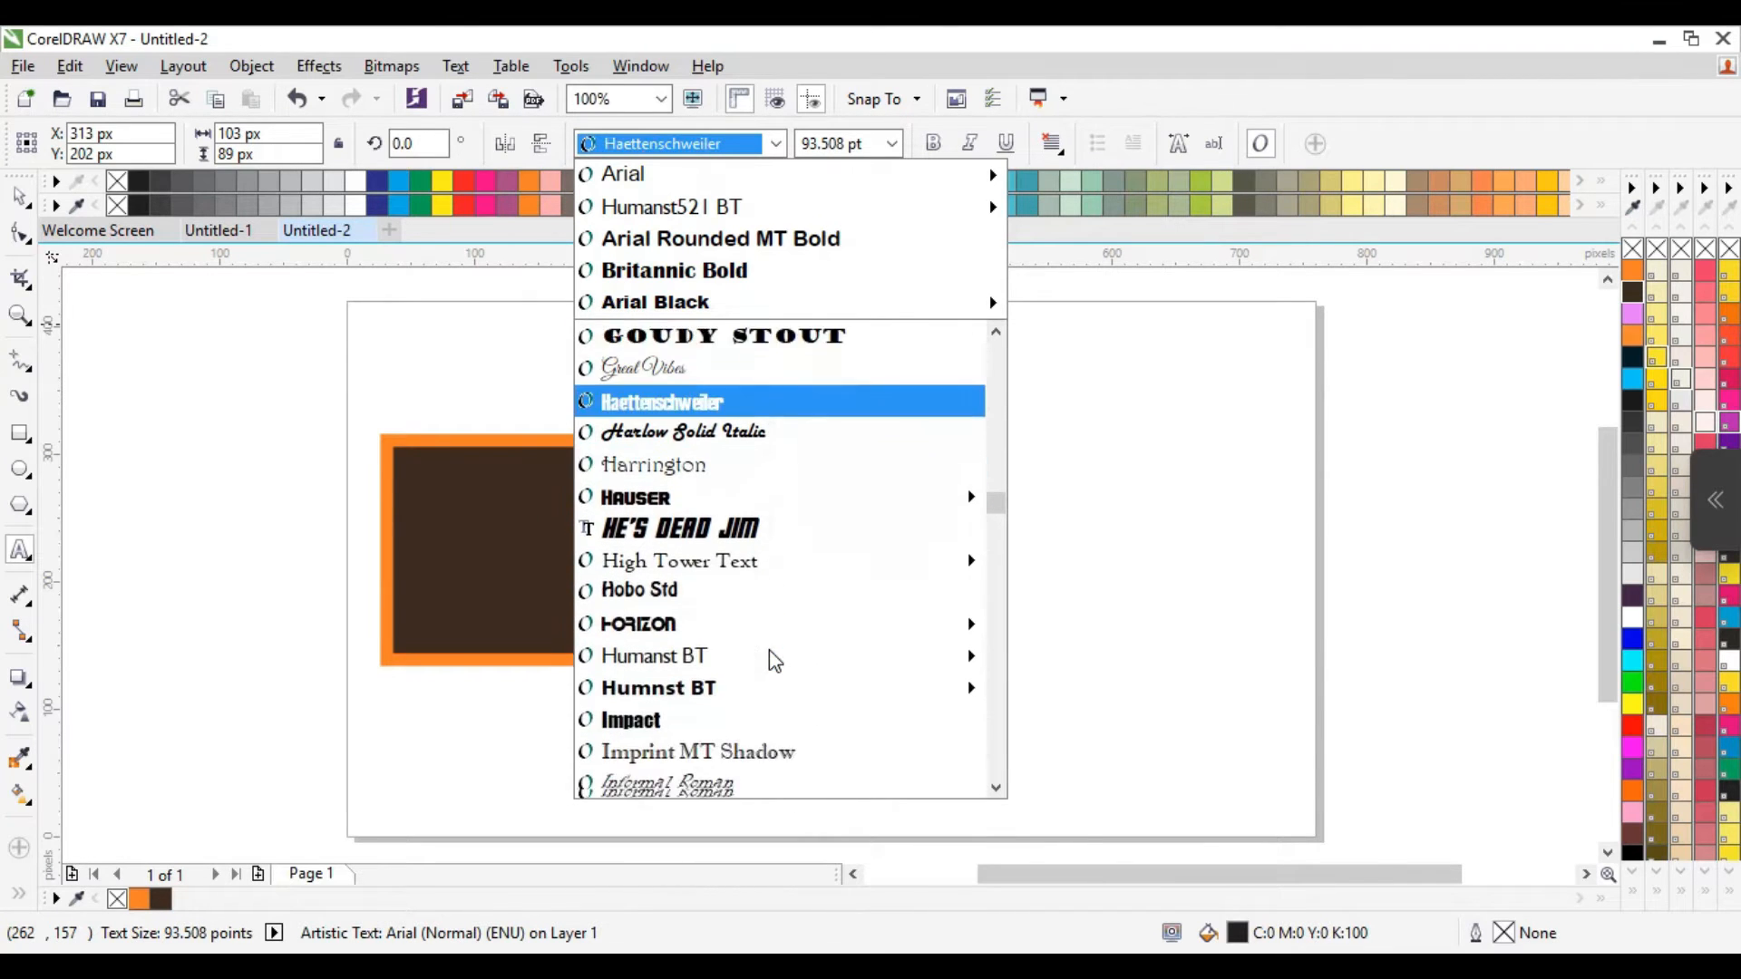
scroll(774, 660, down, 1)
mouse_move(710, 627)
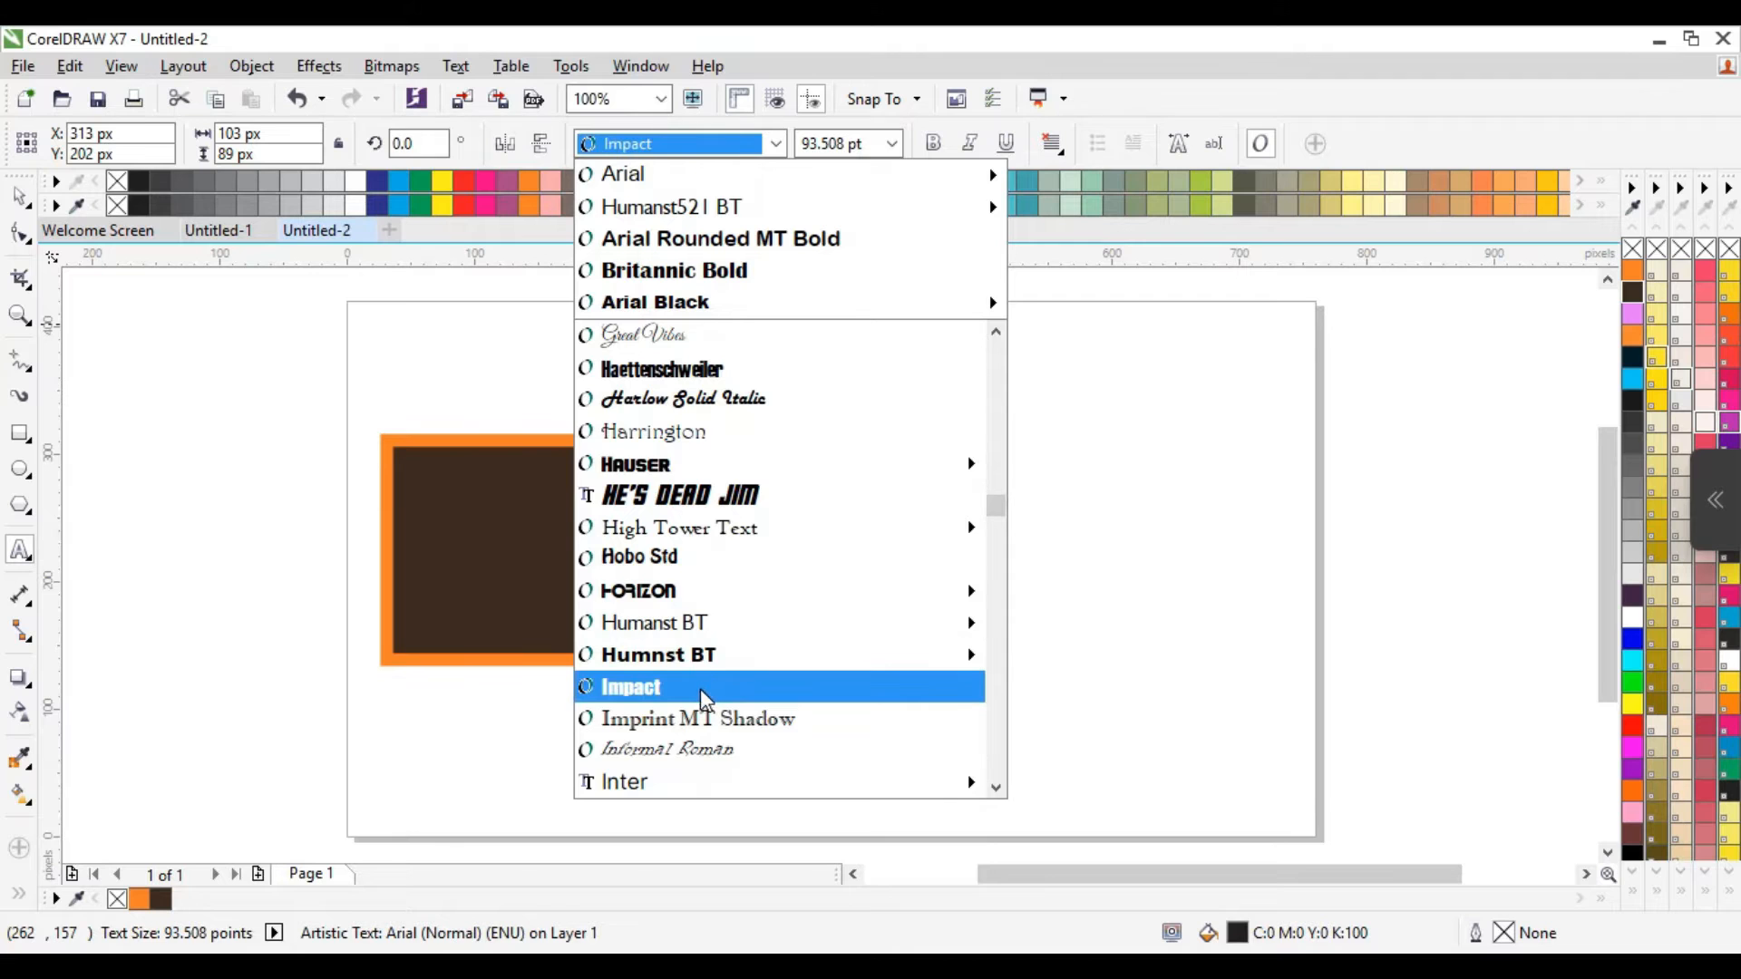
scroll(704, 693, down, 3)
scroll(694, 657, down, 3)
scroll(693, 639, up, 3)
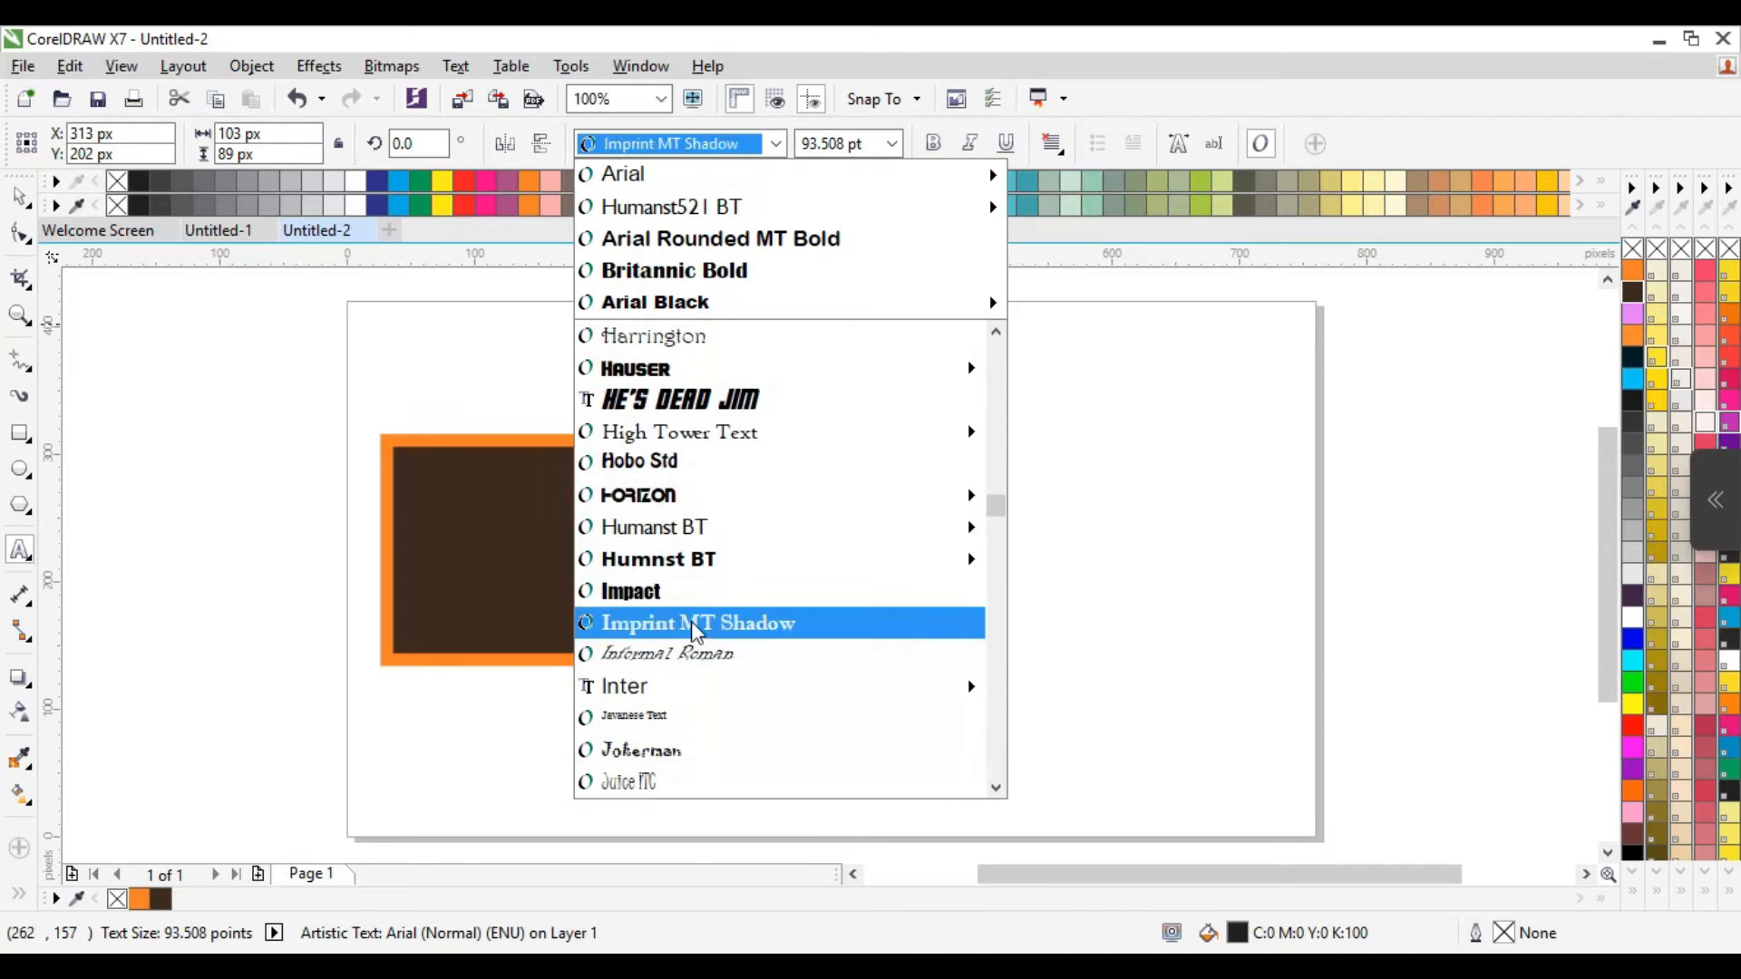
scroll(696, 607, up, 3)
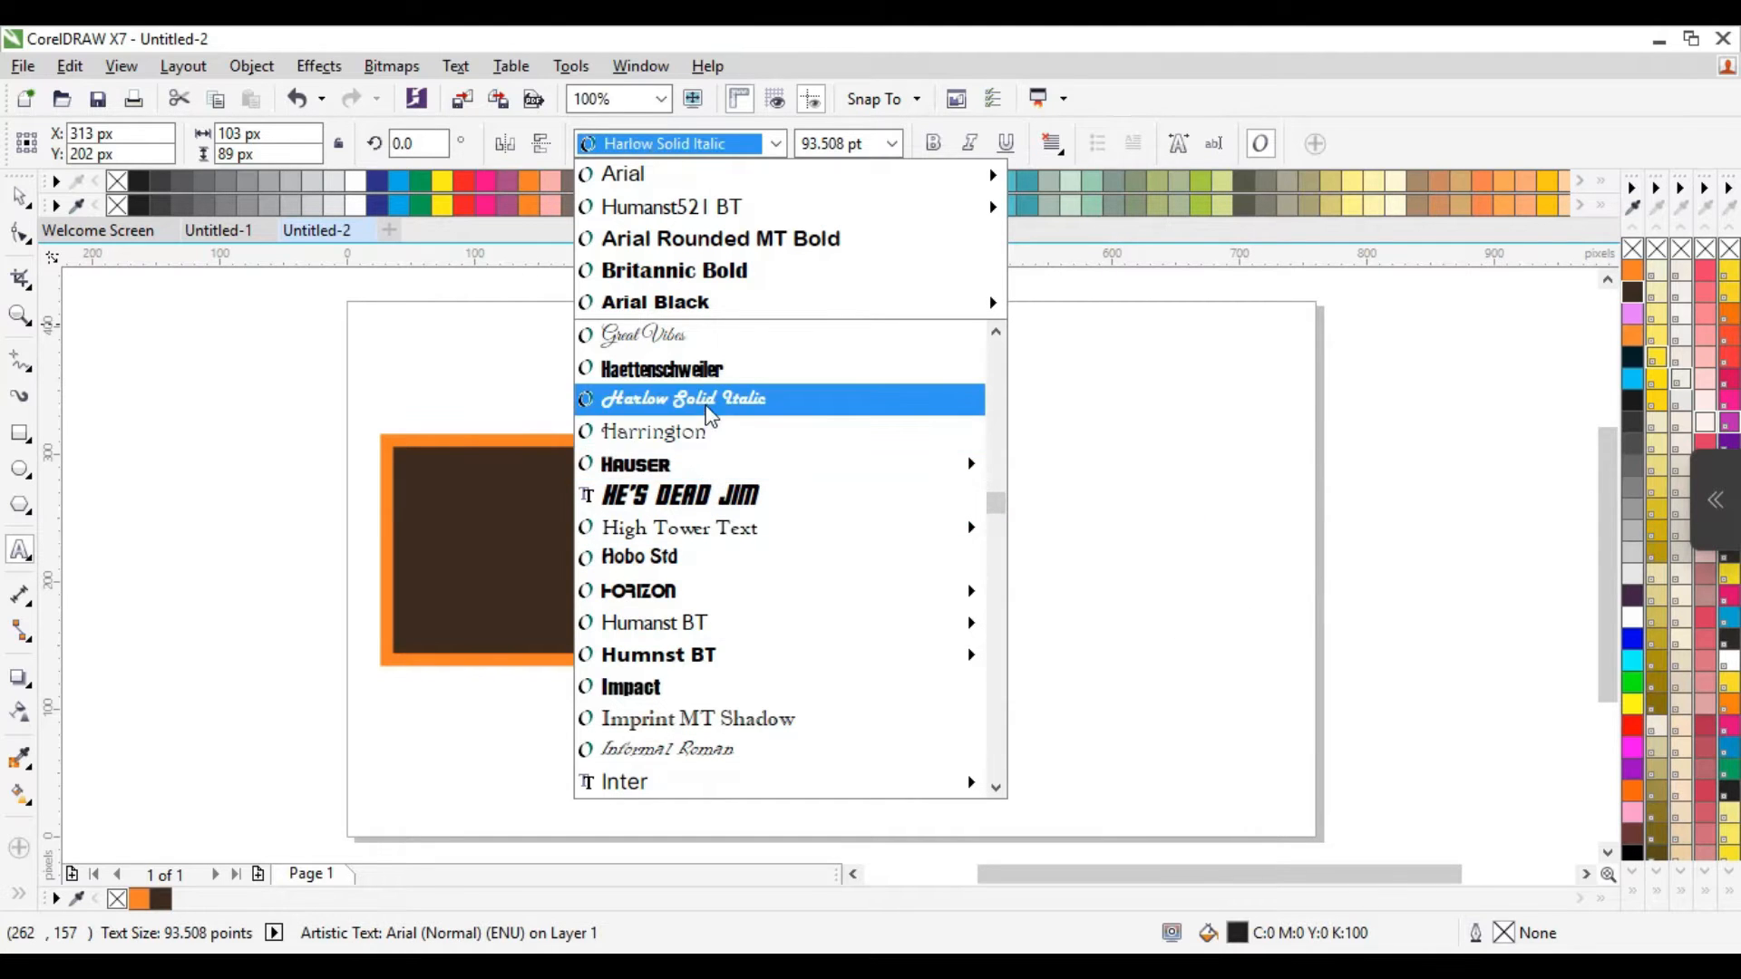
scroll(710, 415, up, 3)
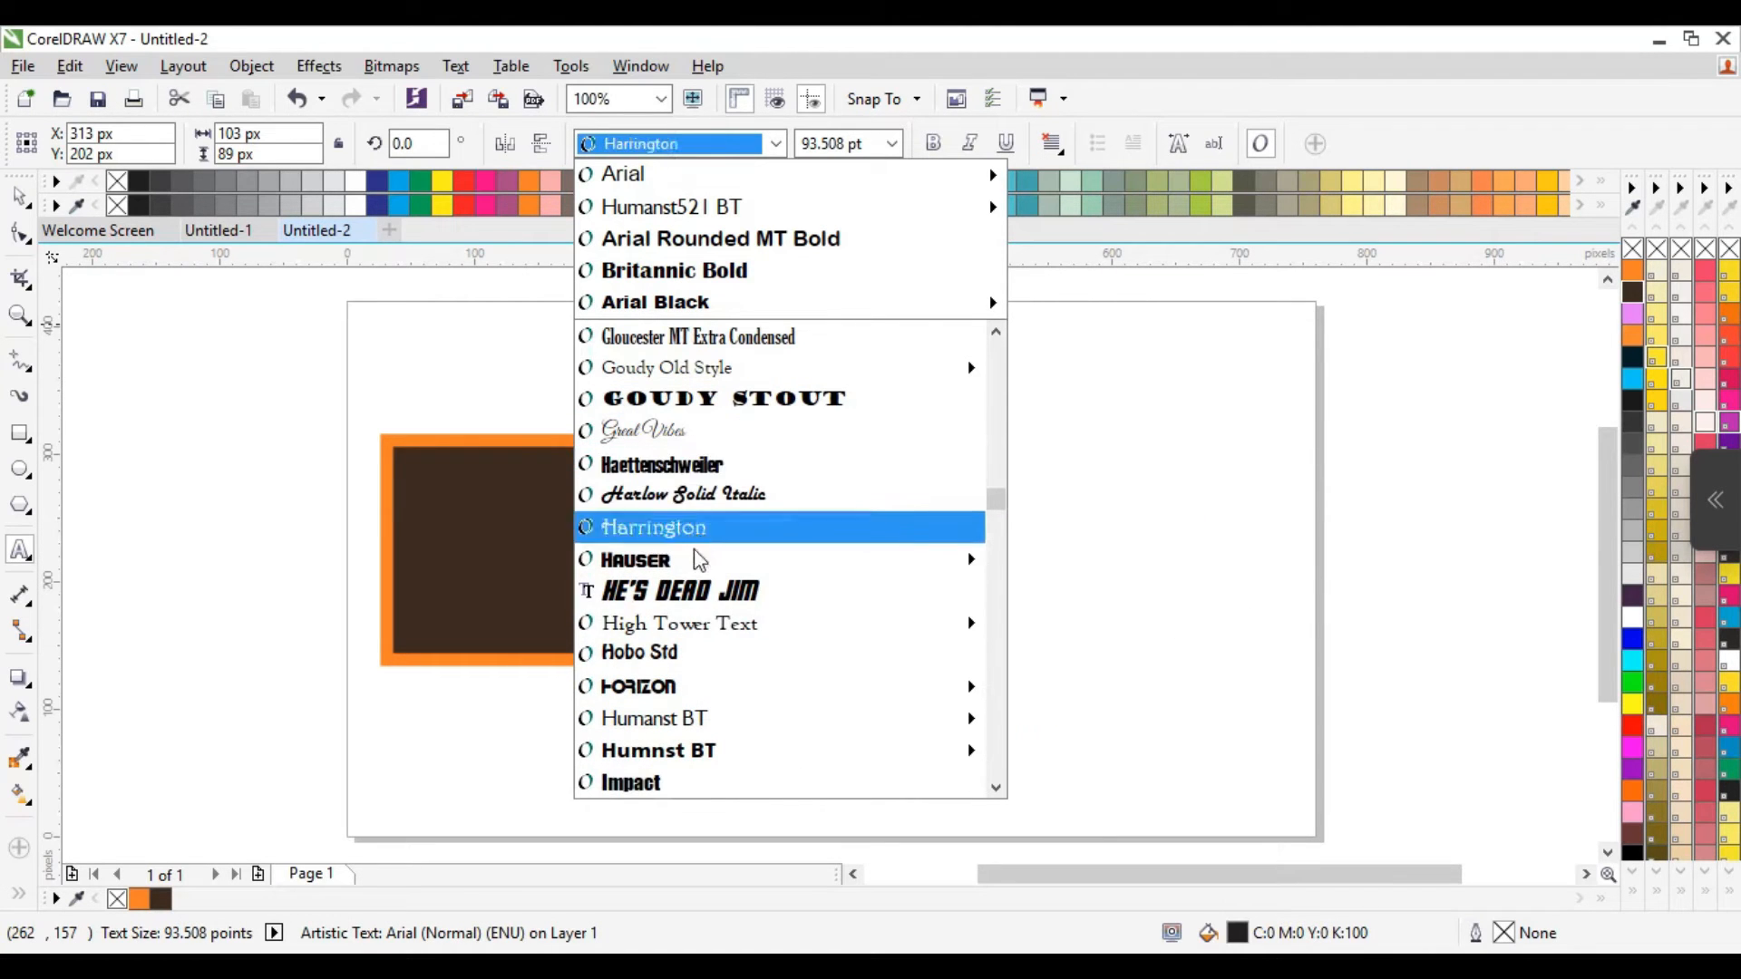
scroll(698, 625, down, 3)
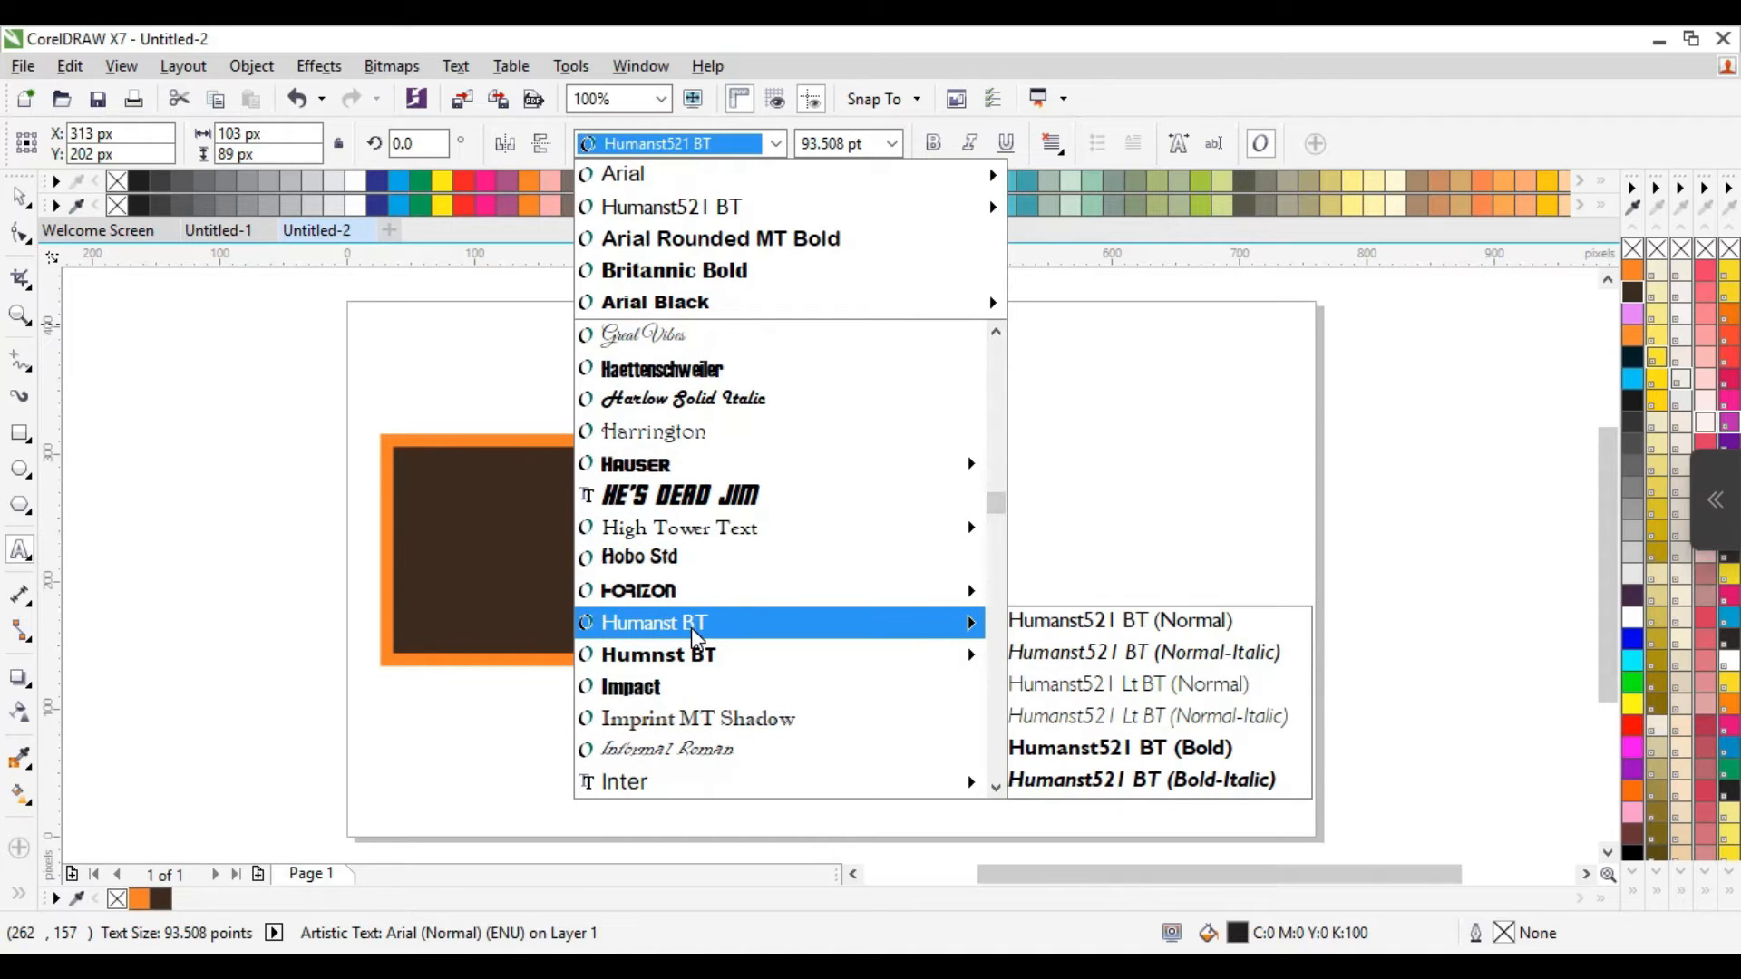
click(692, 625)
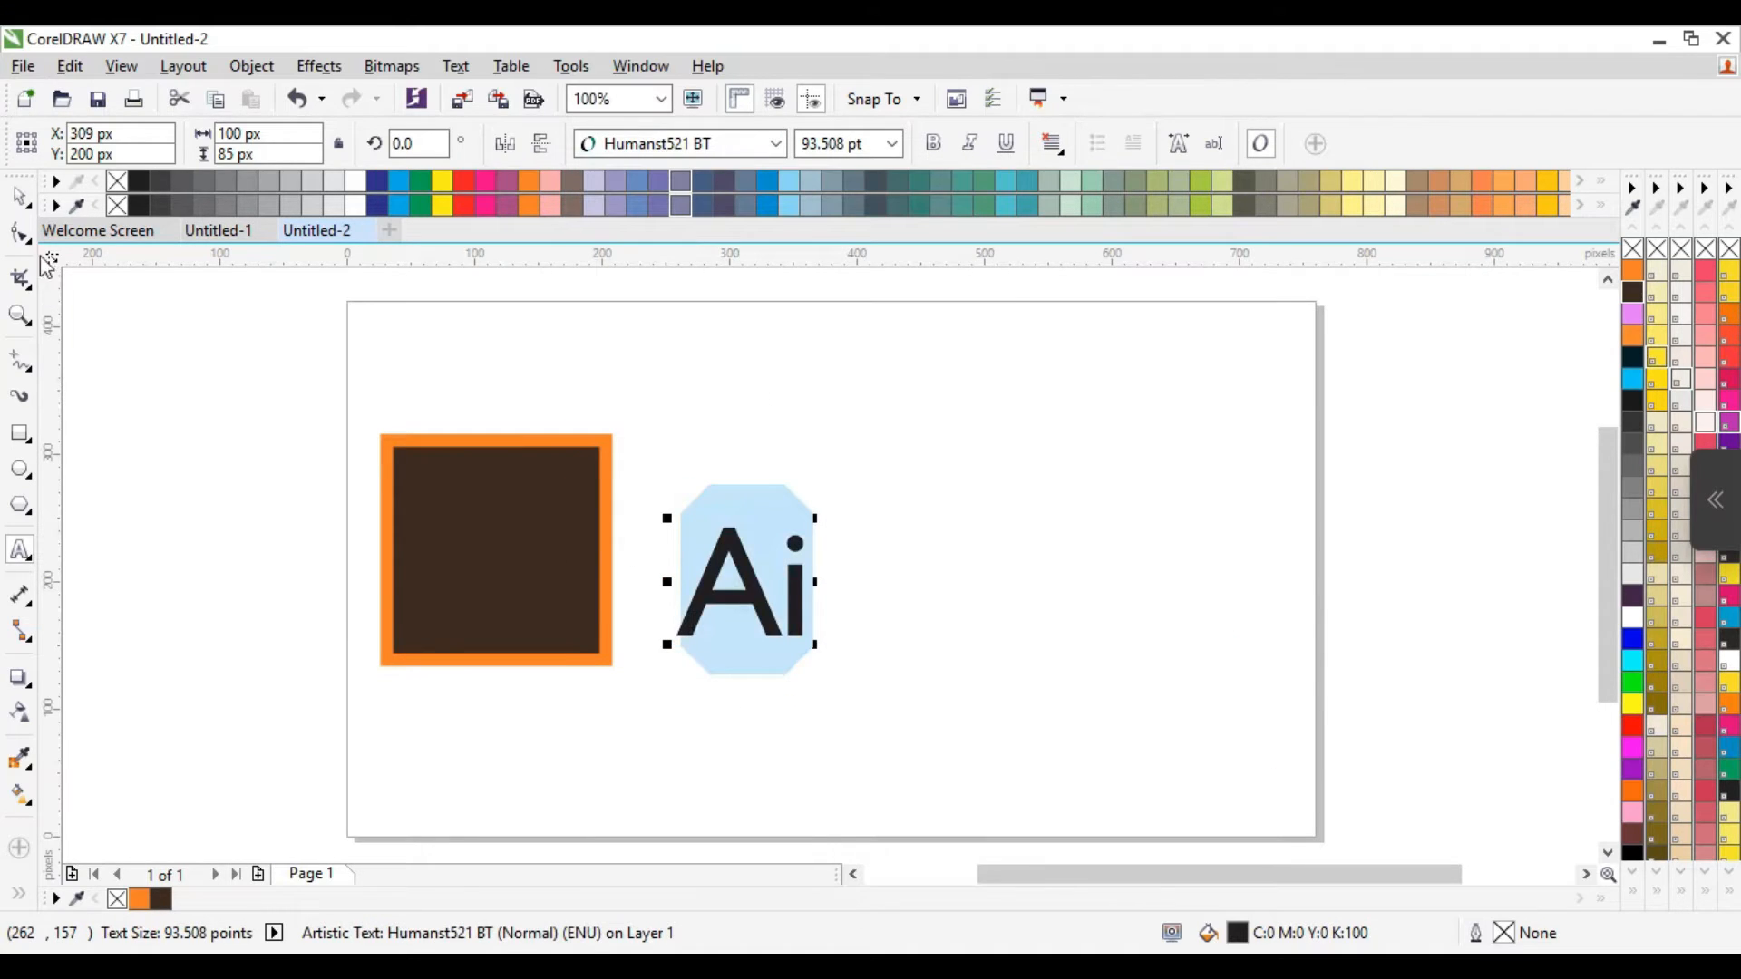
click(32, 202)
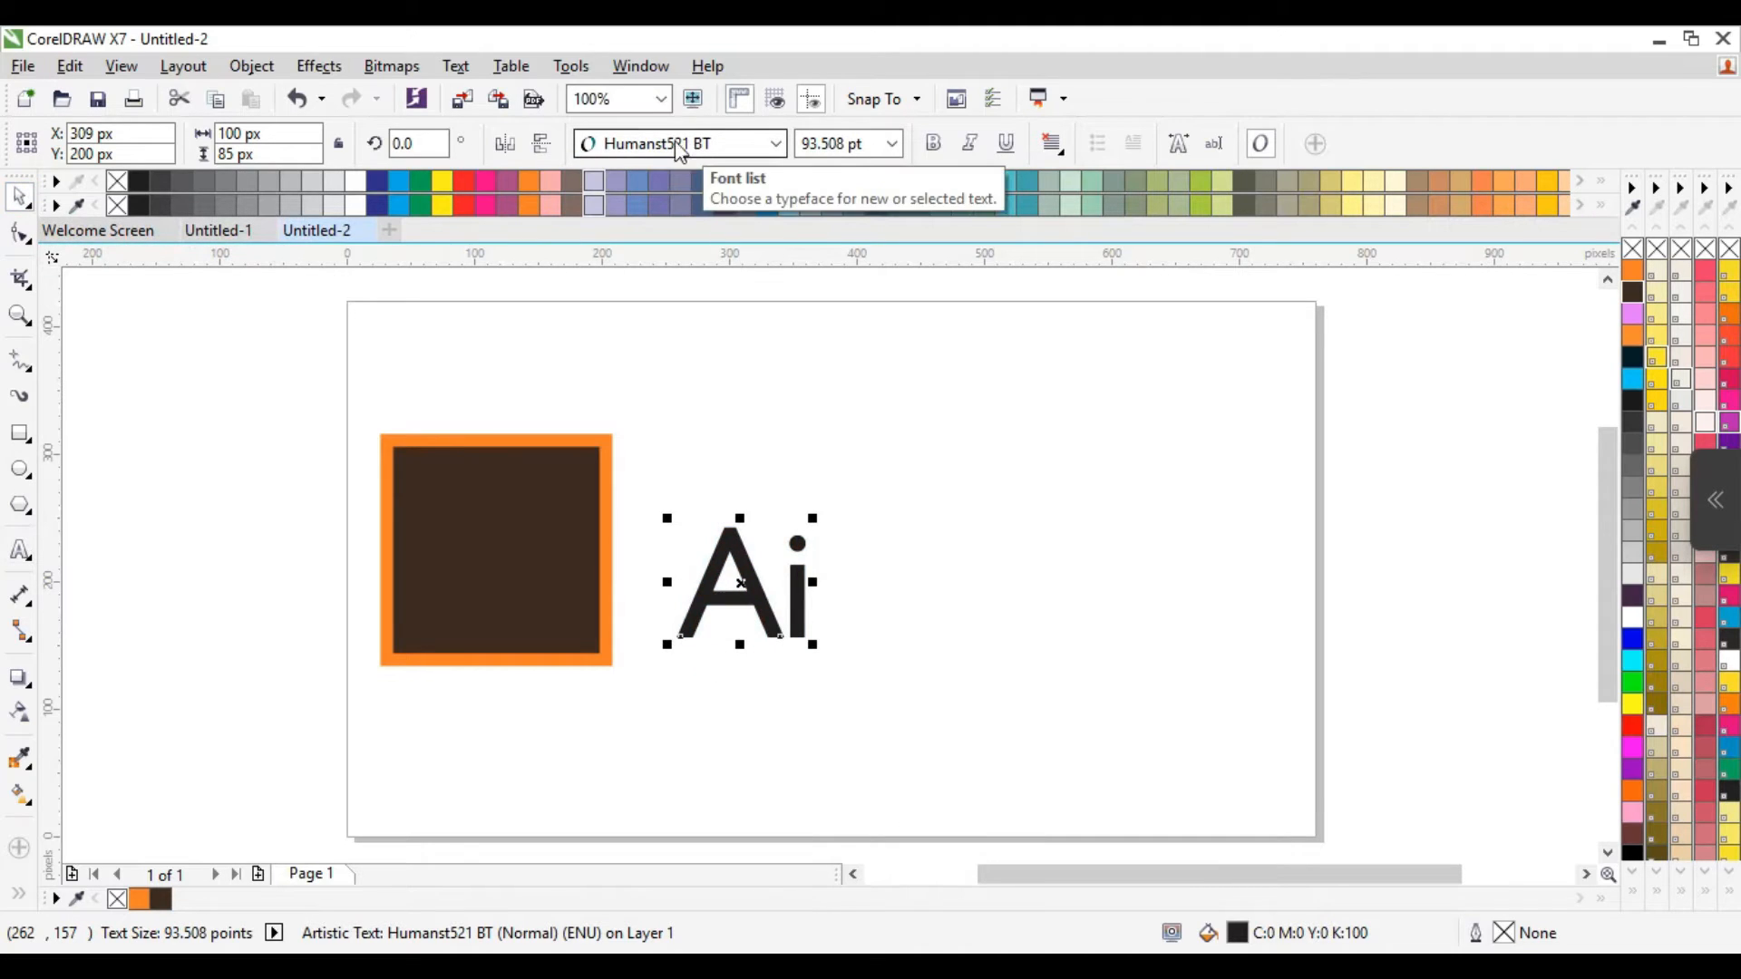
Move the "Ai" text into the brown square, enlarge it to about 101 pt and fill it orange (#FF8824).
drag(742, 556, 482, 518)
drag(556, 611, 569, 623)
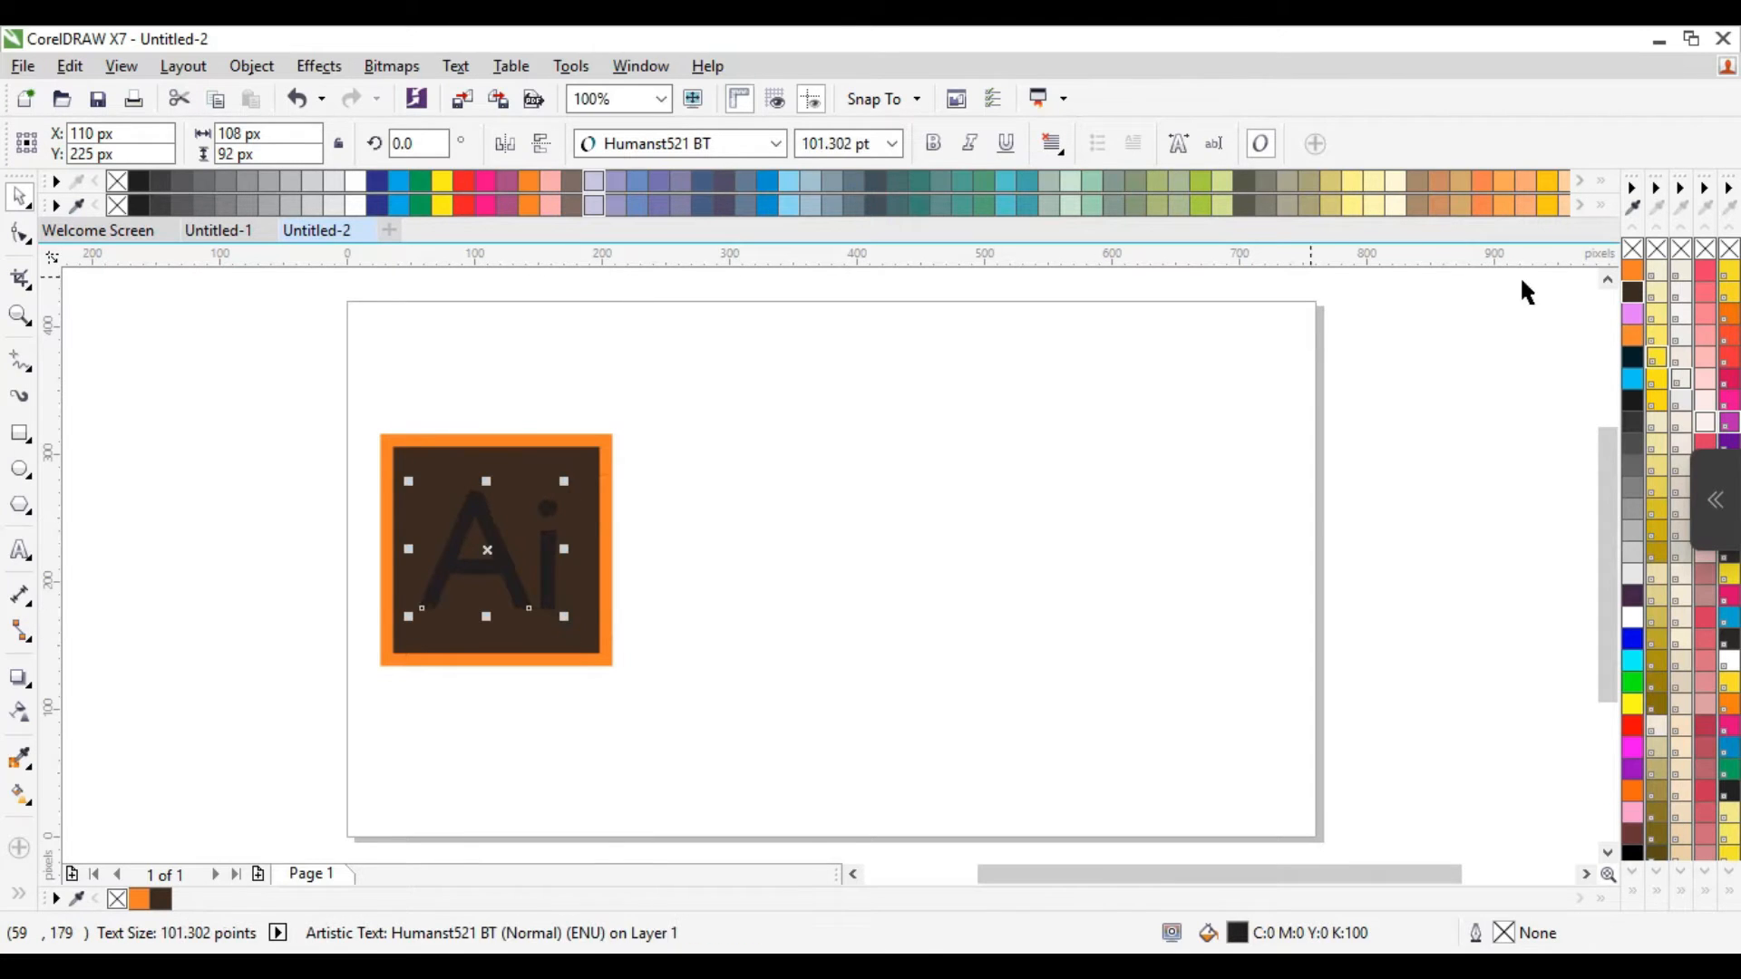
click(1632, 336)
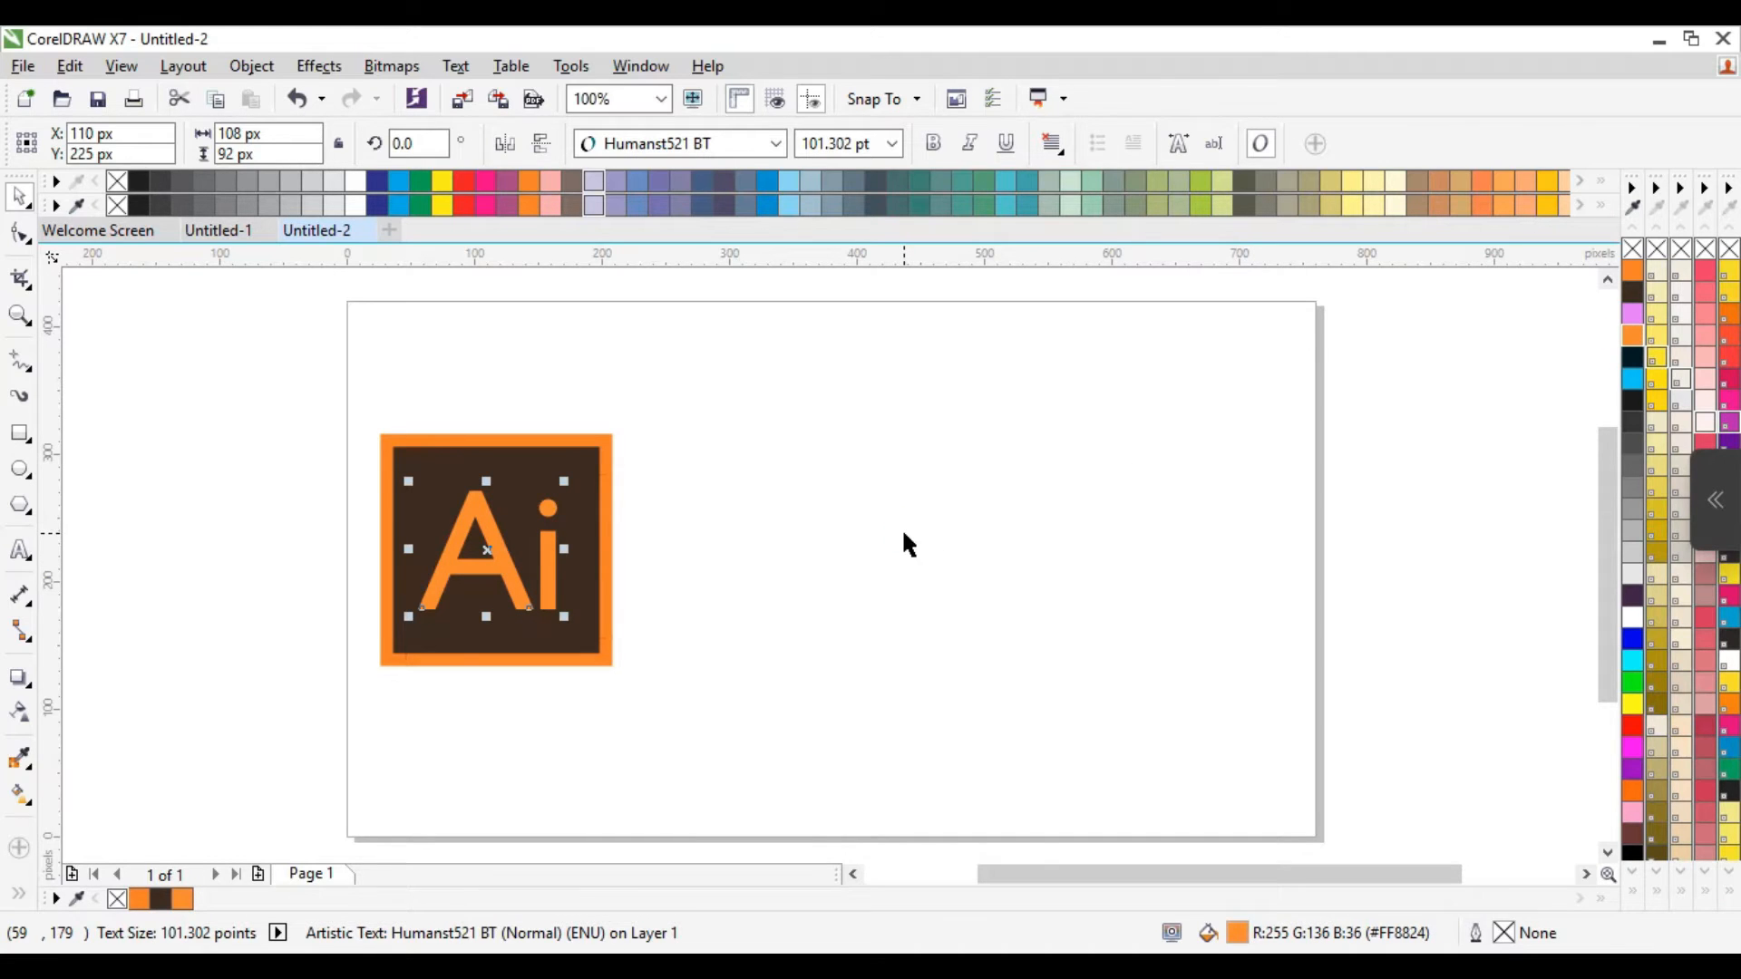
Place a horizontal guideline at 225 px and a vertical one at about 101 px across the icon to check the text's alignment.
key(Up)
key(Down)
drag(510, 269, 544, 370)
click(517, 542)
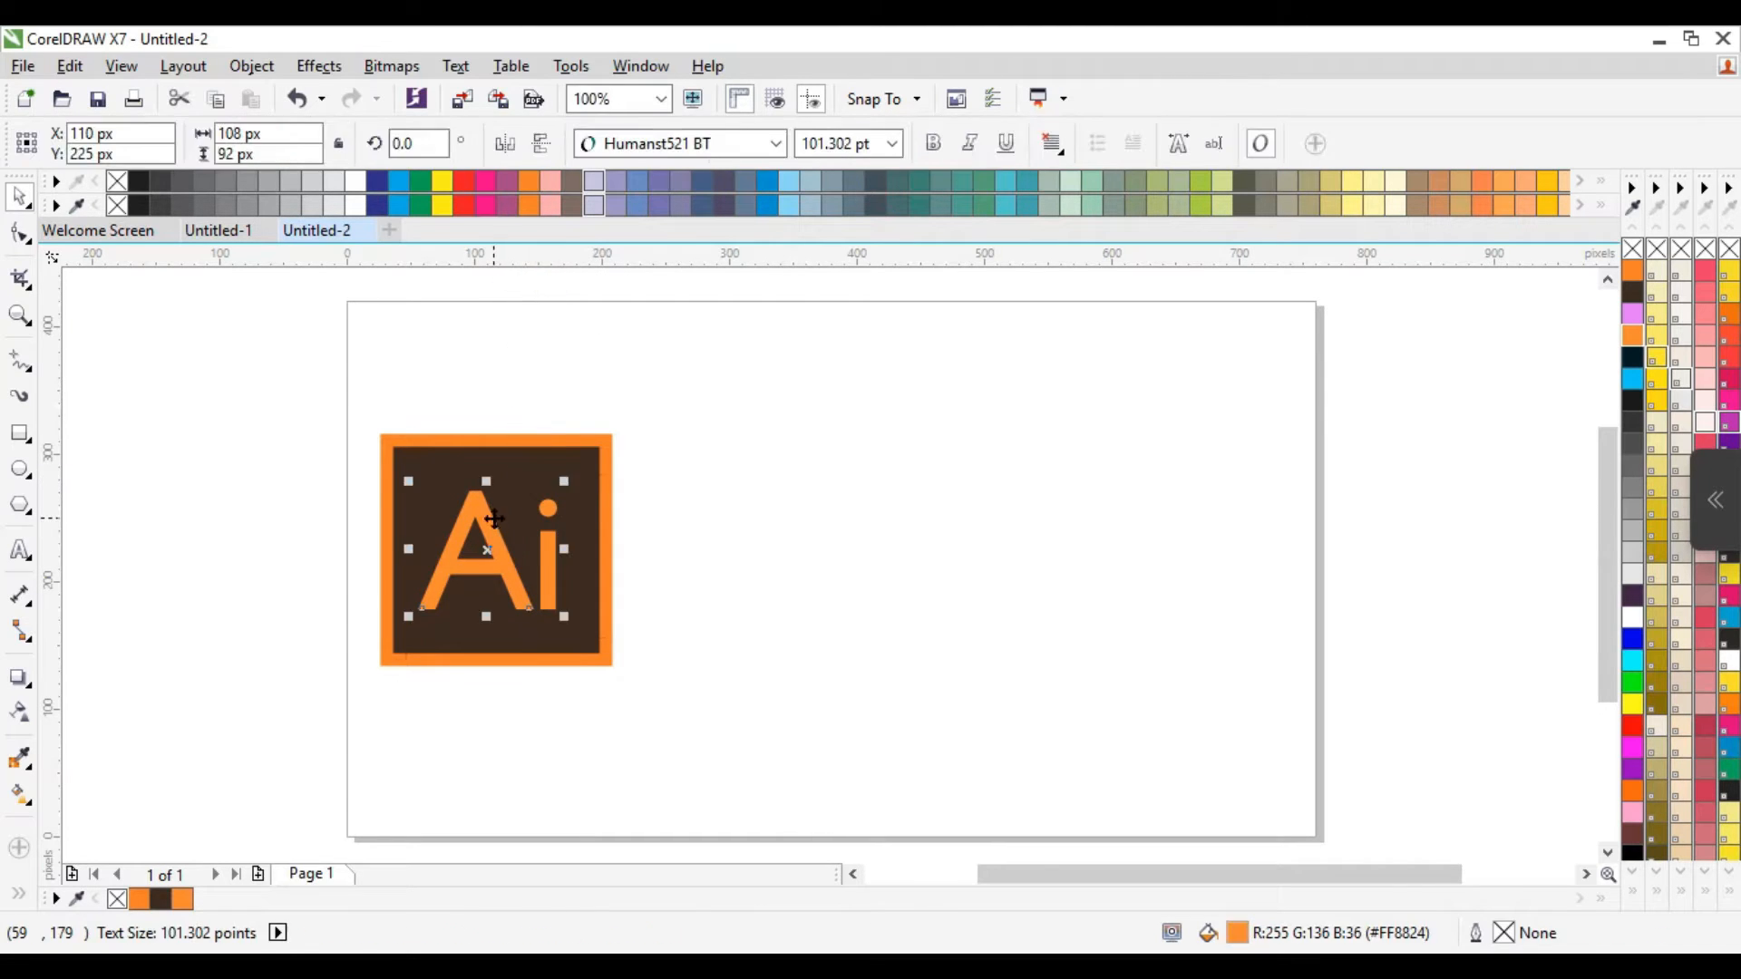
drag(601, 519, 605, 549)
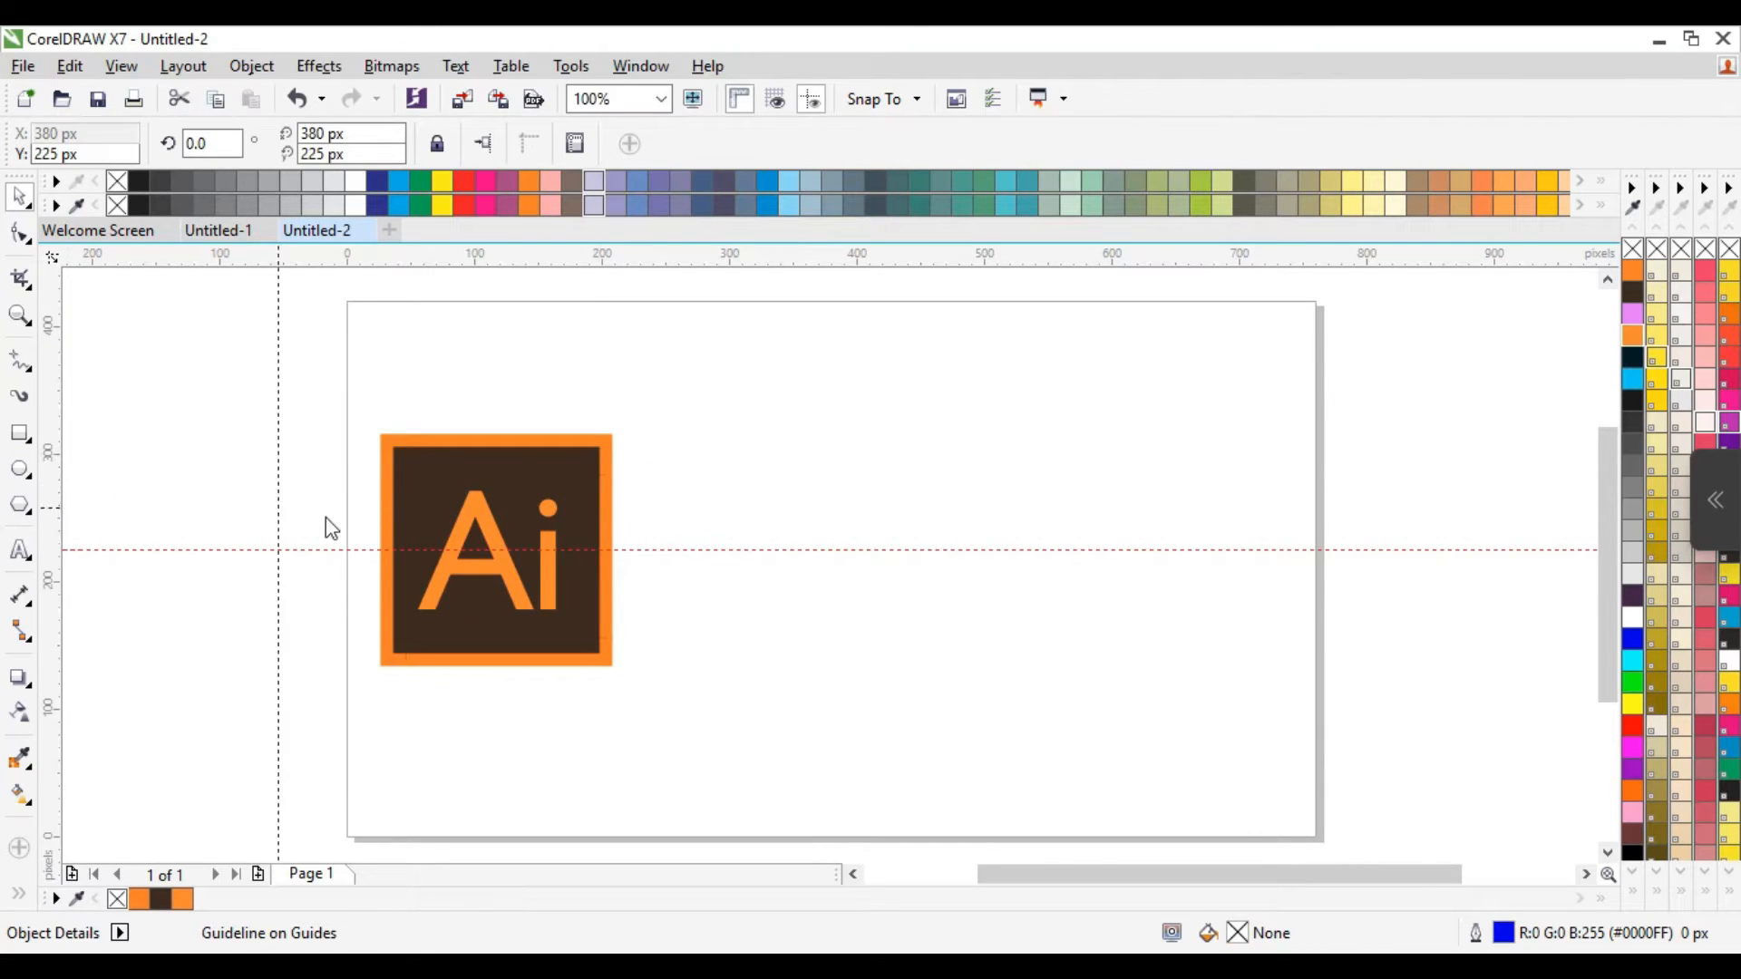
drag(458, 549, 477, 542)
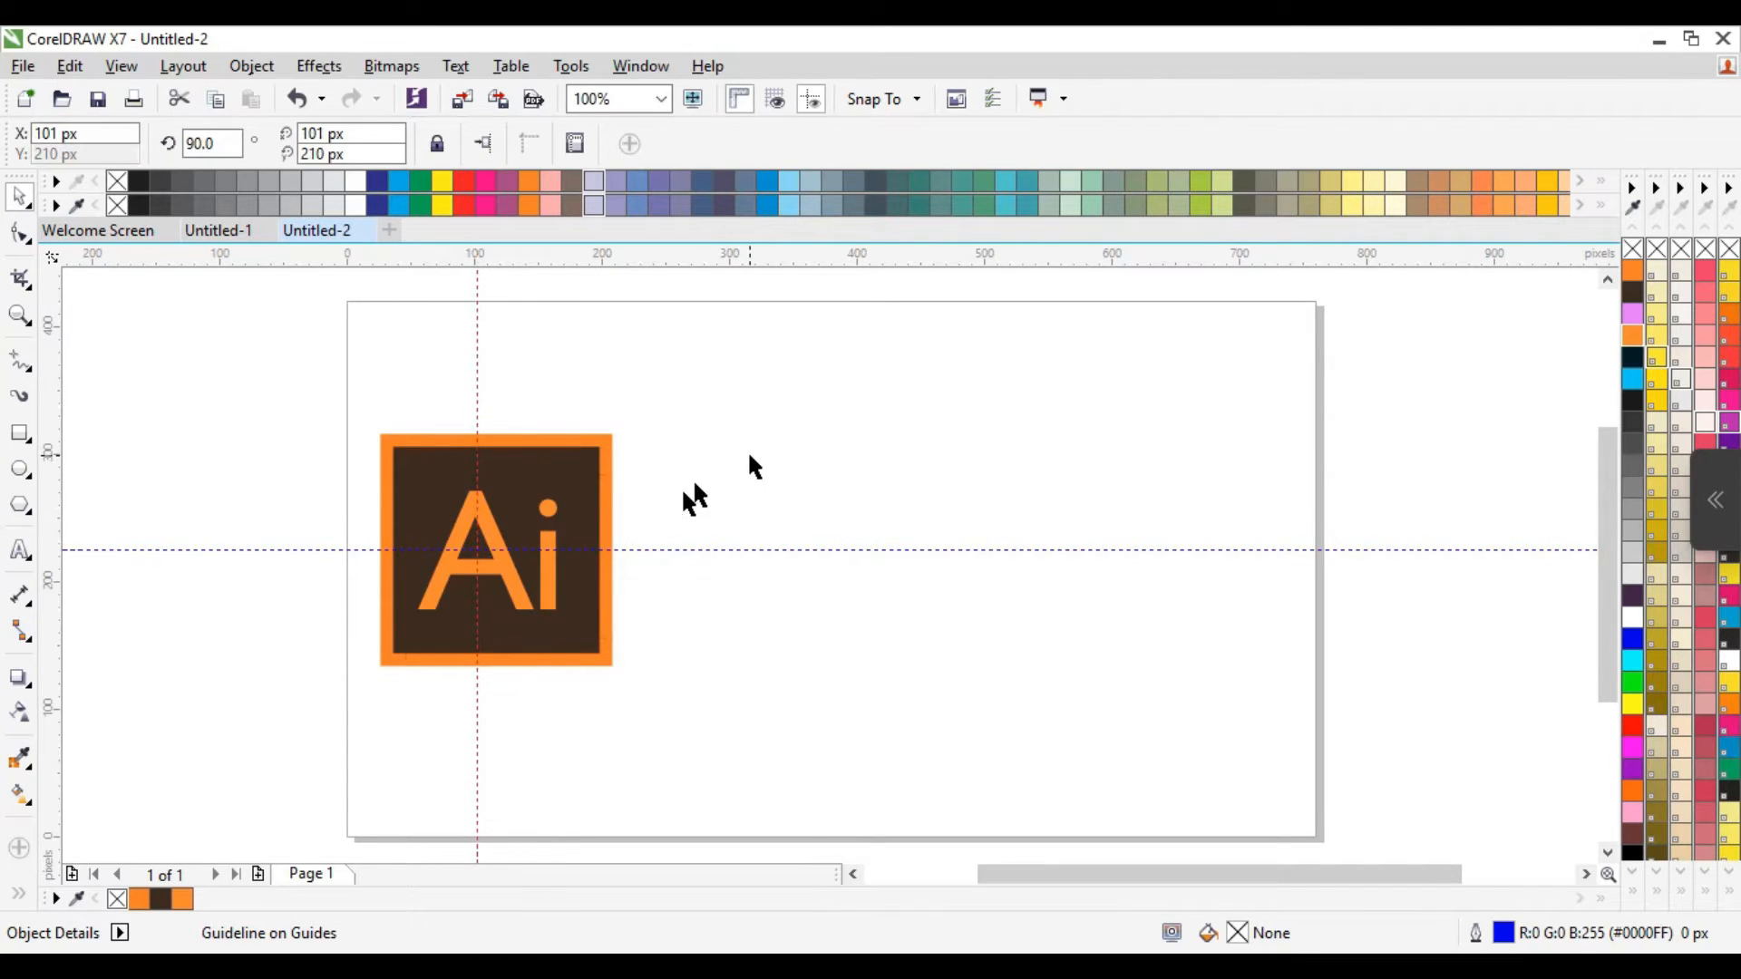
Delete the horizontal and vertical guidelines crossing the icon.
click(258, 548)
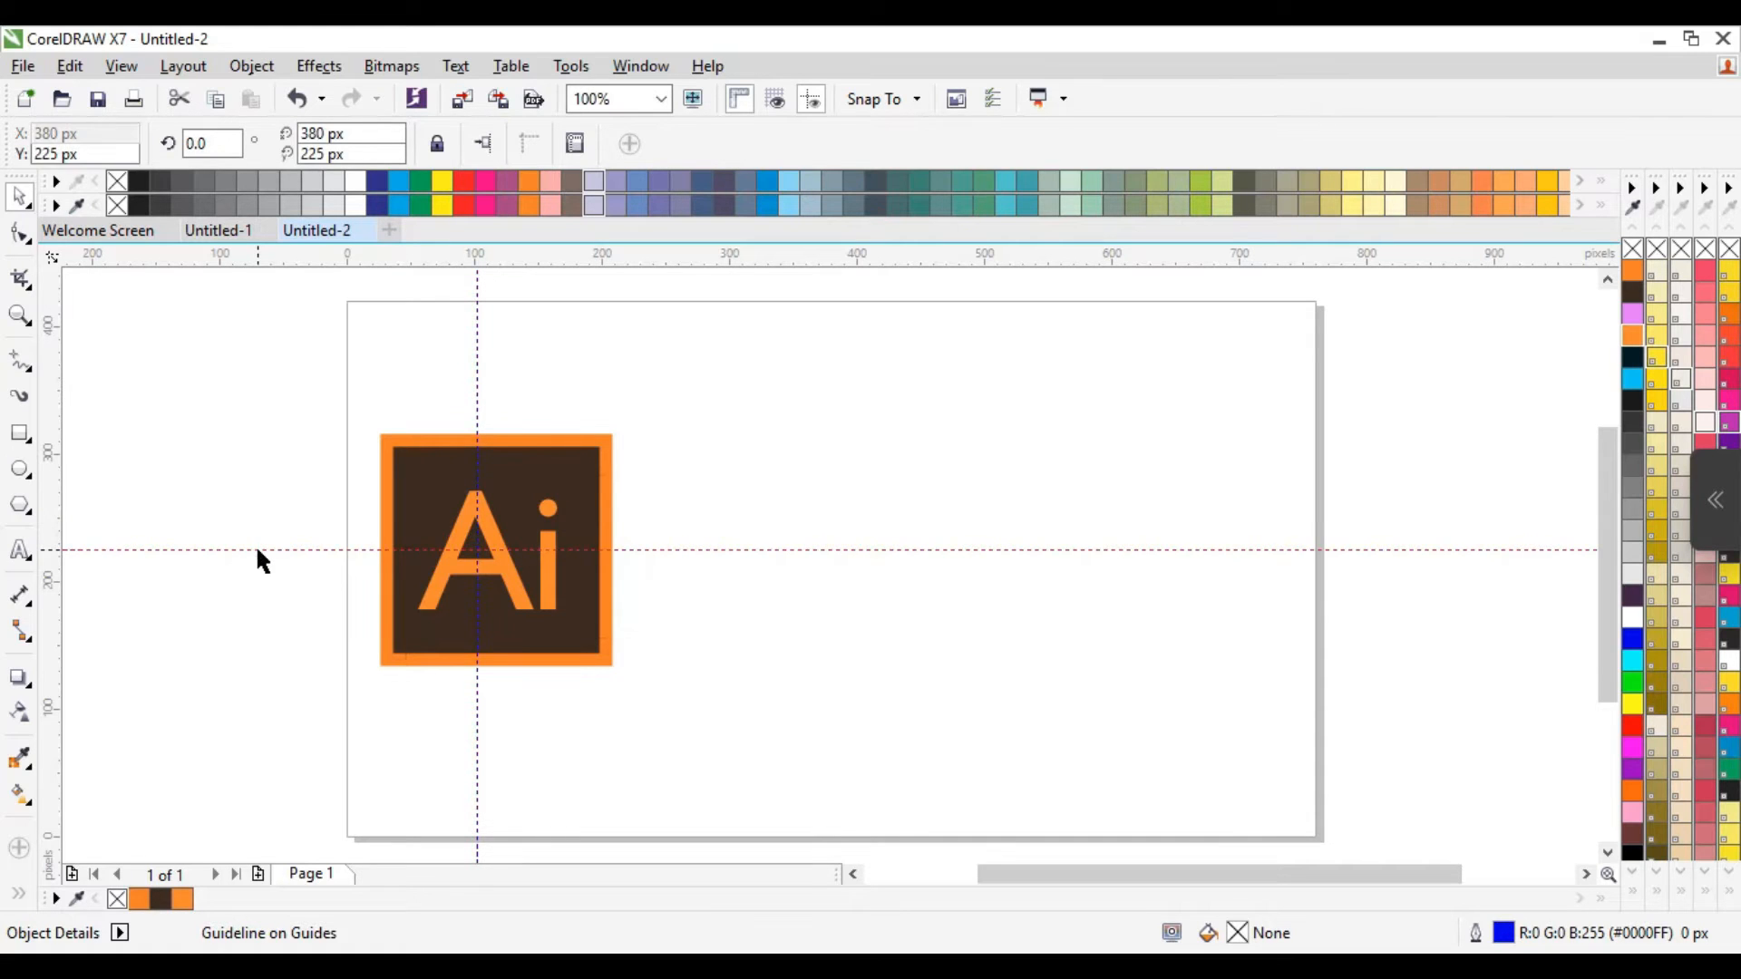
key(Delete)
click(473, 392)
key(Delete)
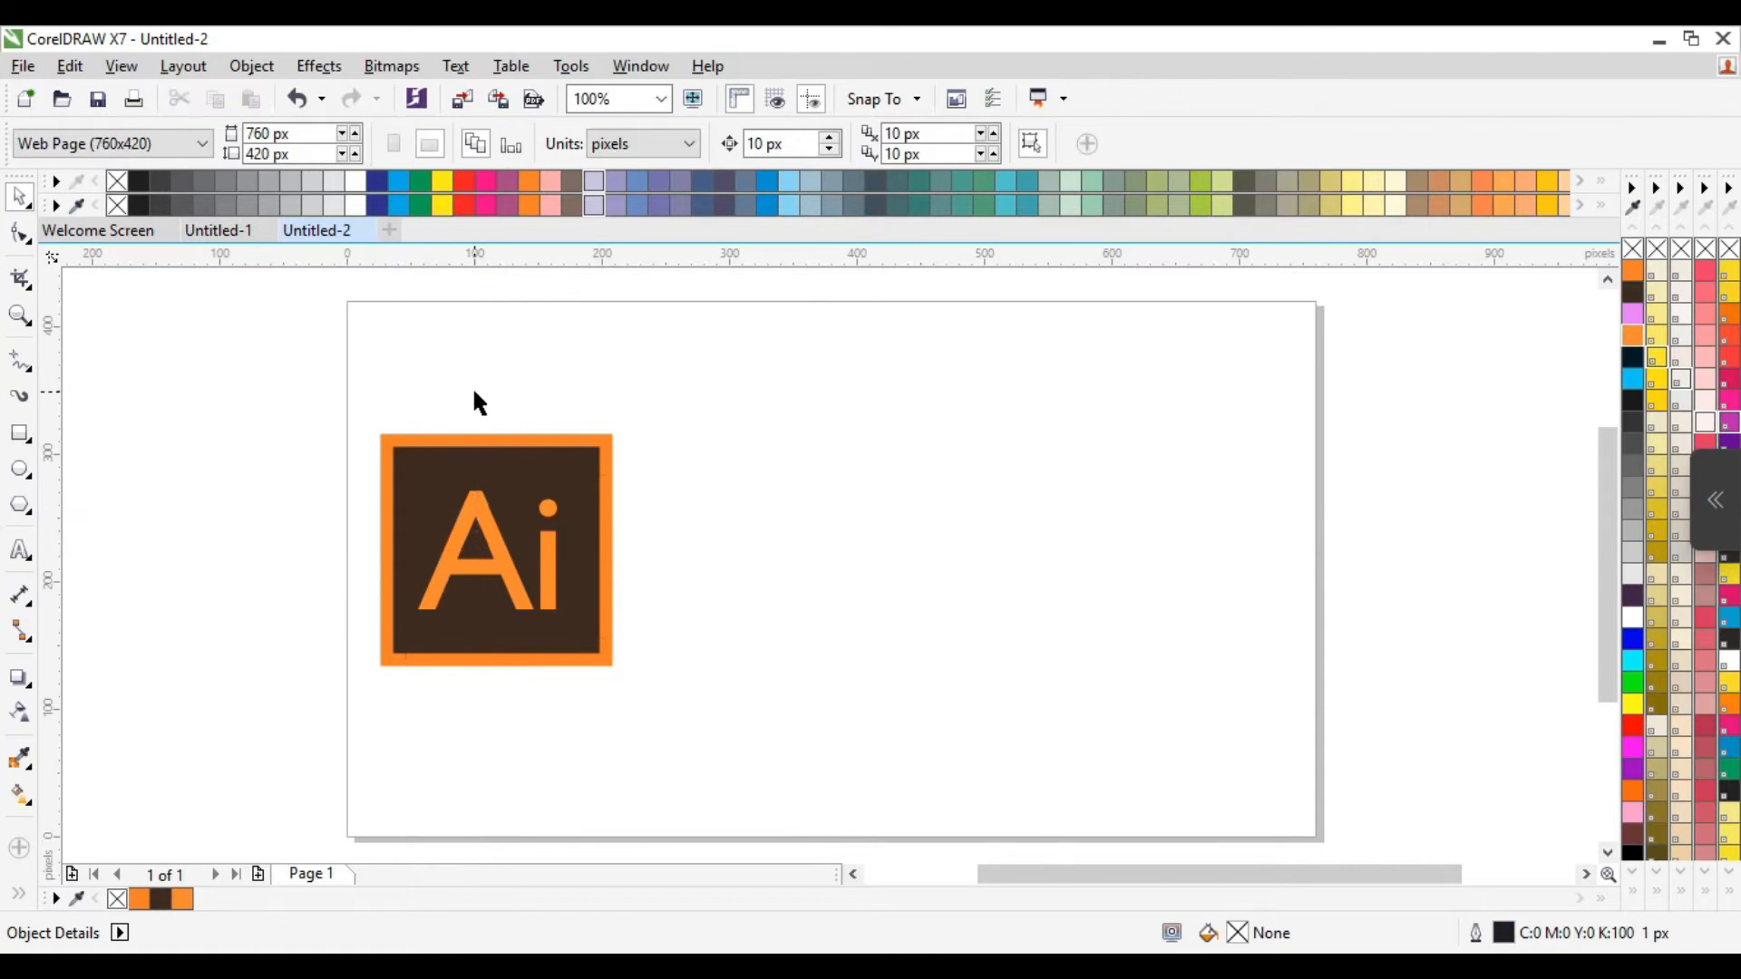
Group the bordered square and the "Ai" text into one object and clear the selection.
drag(287, 362, 725, 775)
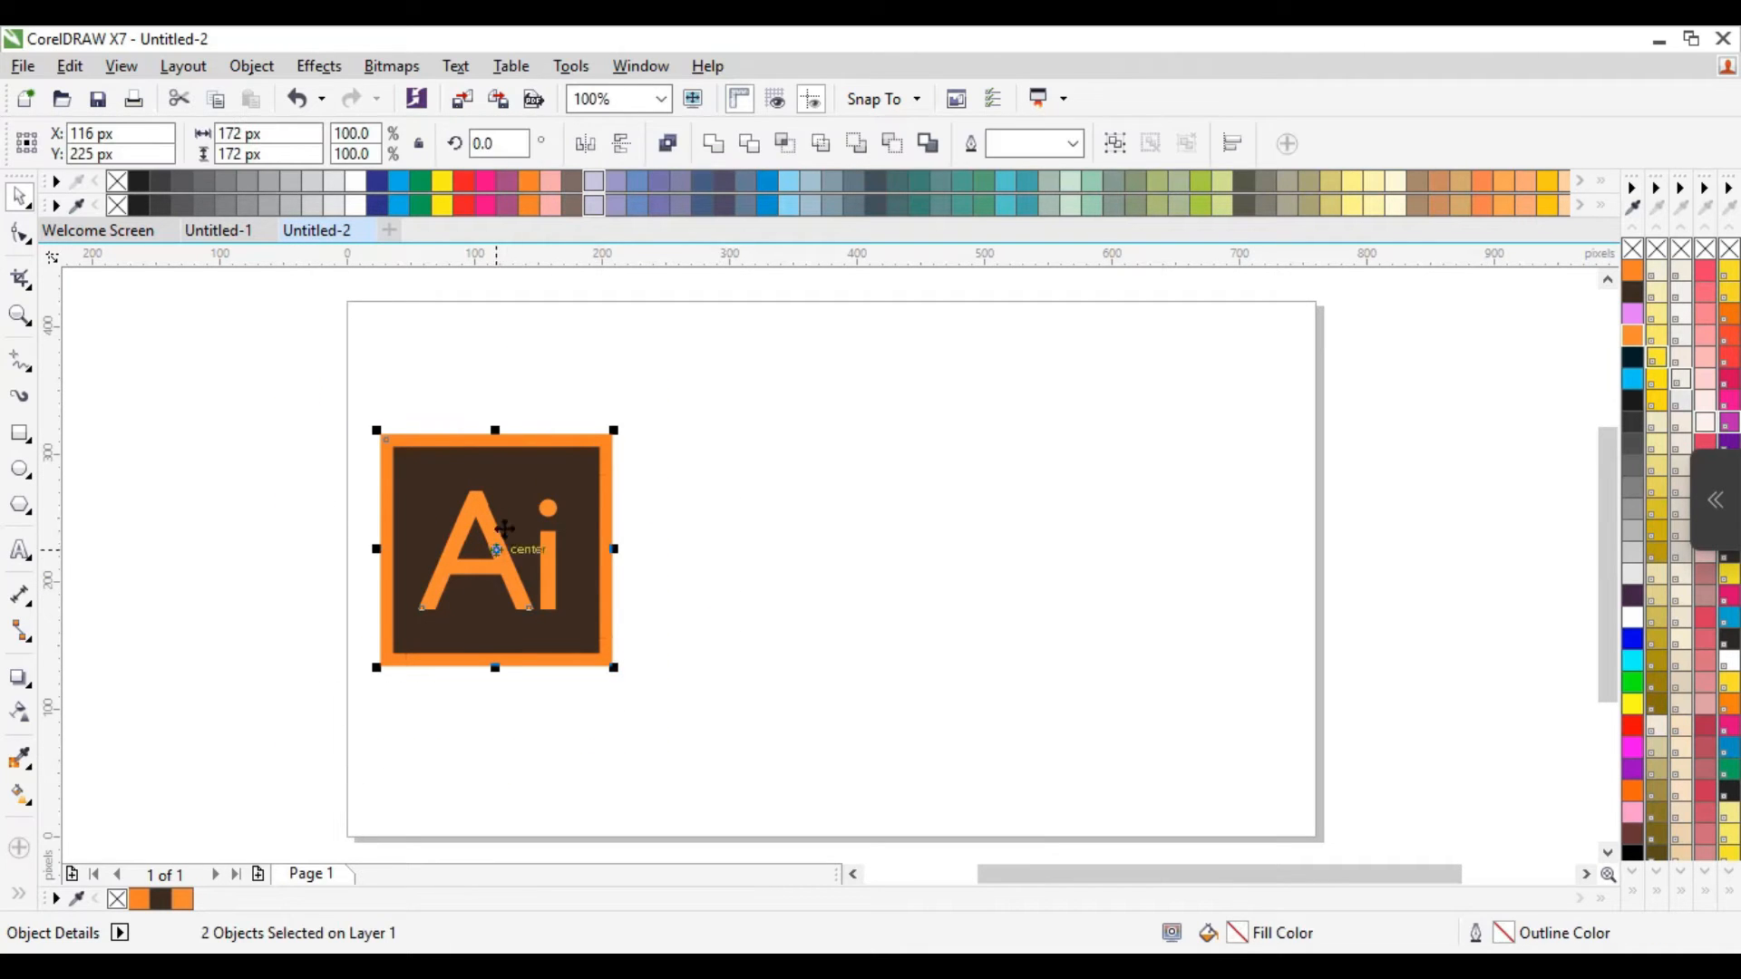
right_click(487, 482)
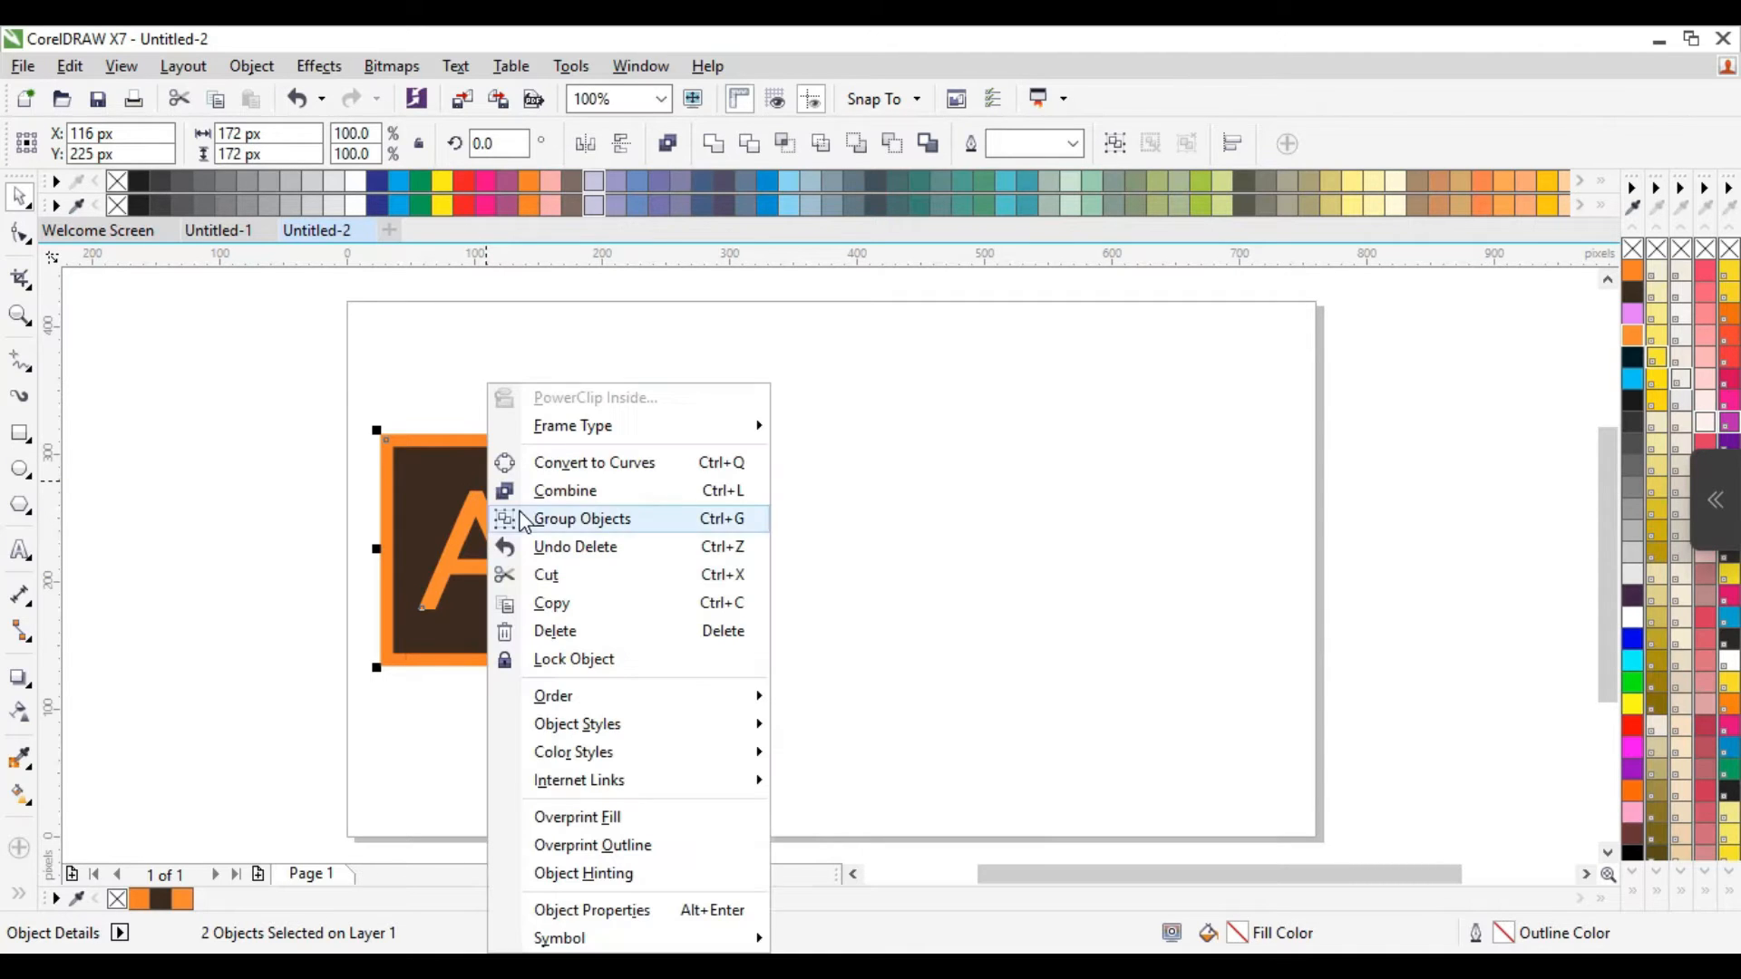
click(533, 519)
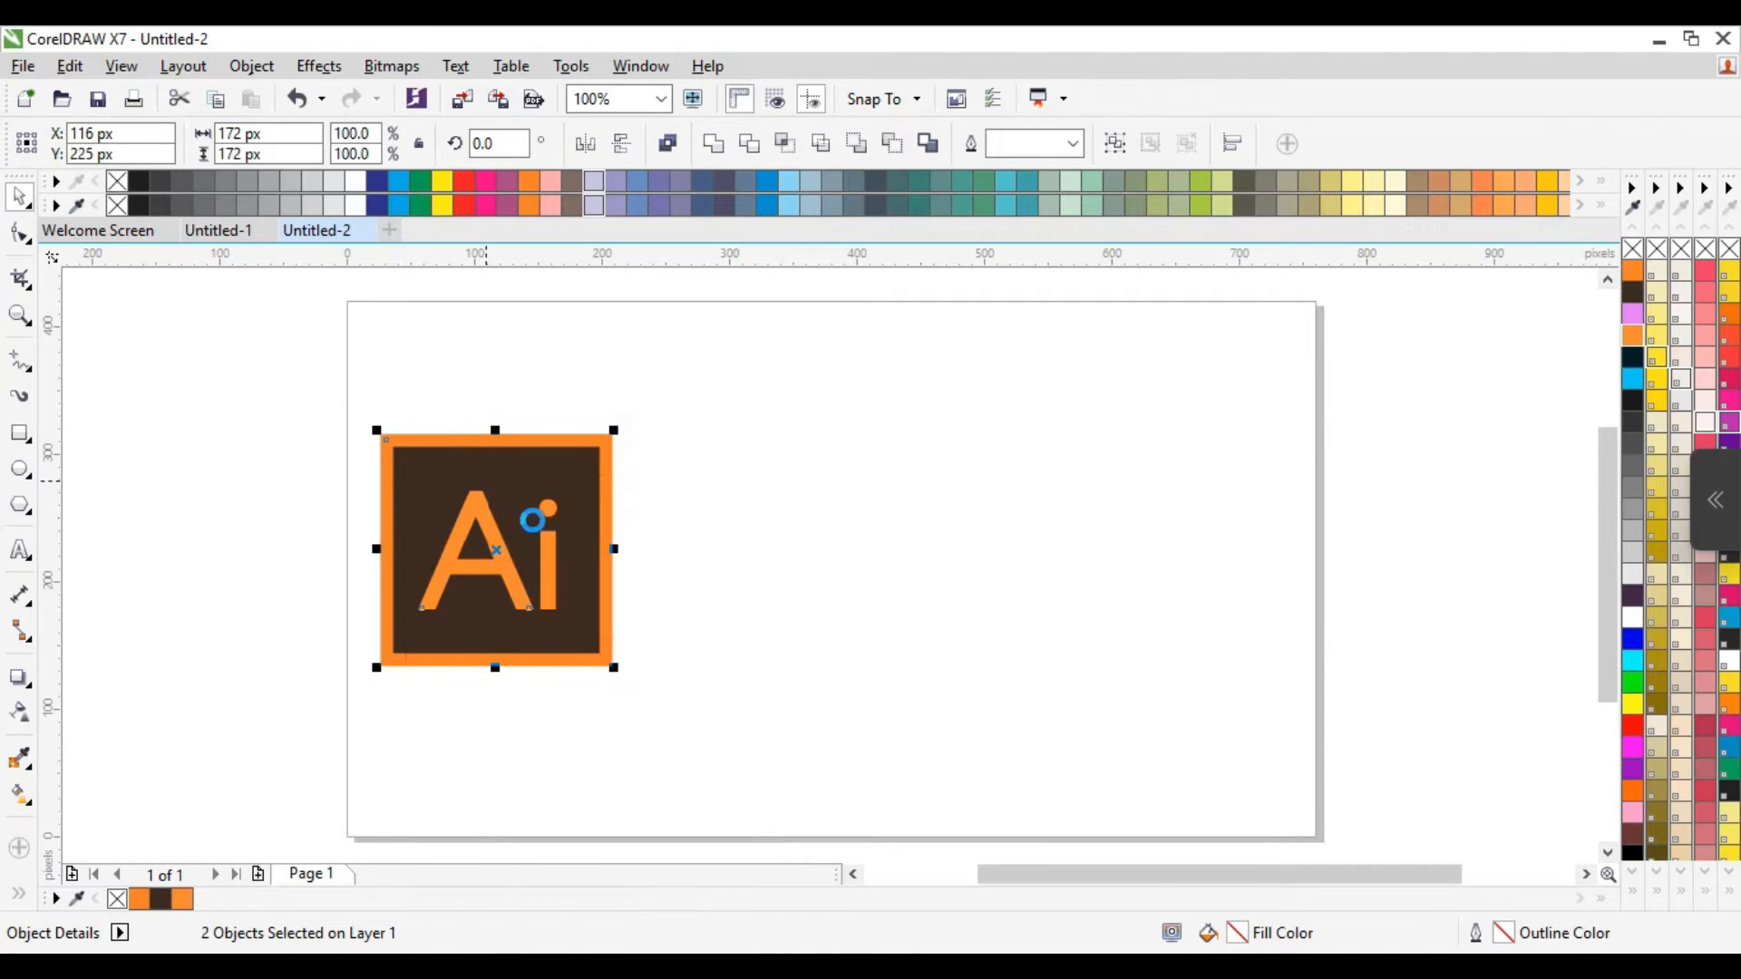
click(834, 691)
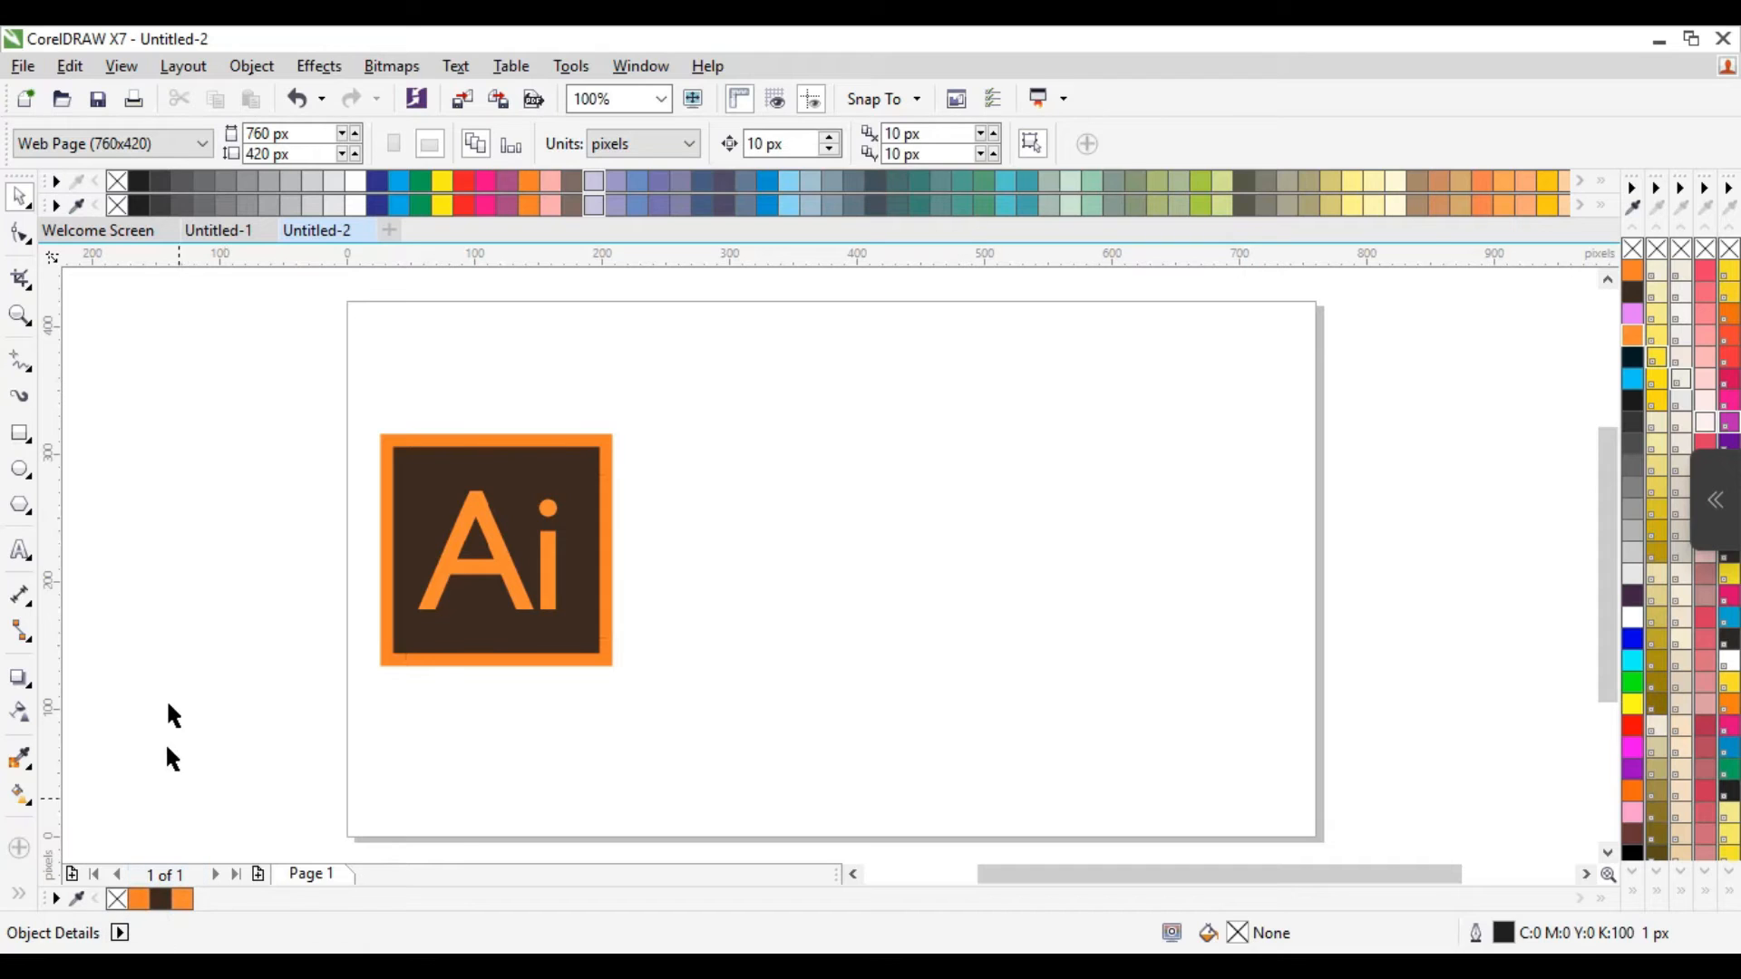
Add the artistic text "Adobe Lllustrator Protable" in 24 pt Arial beside the "Ai" icon and clear the selection.
click(20, 553)
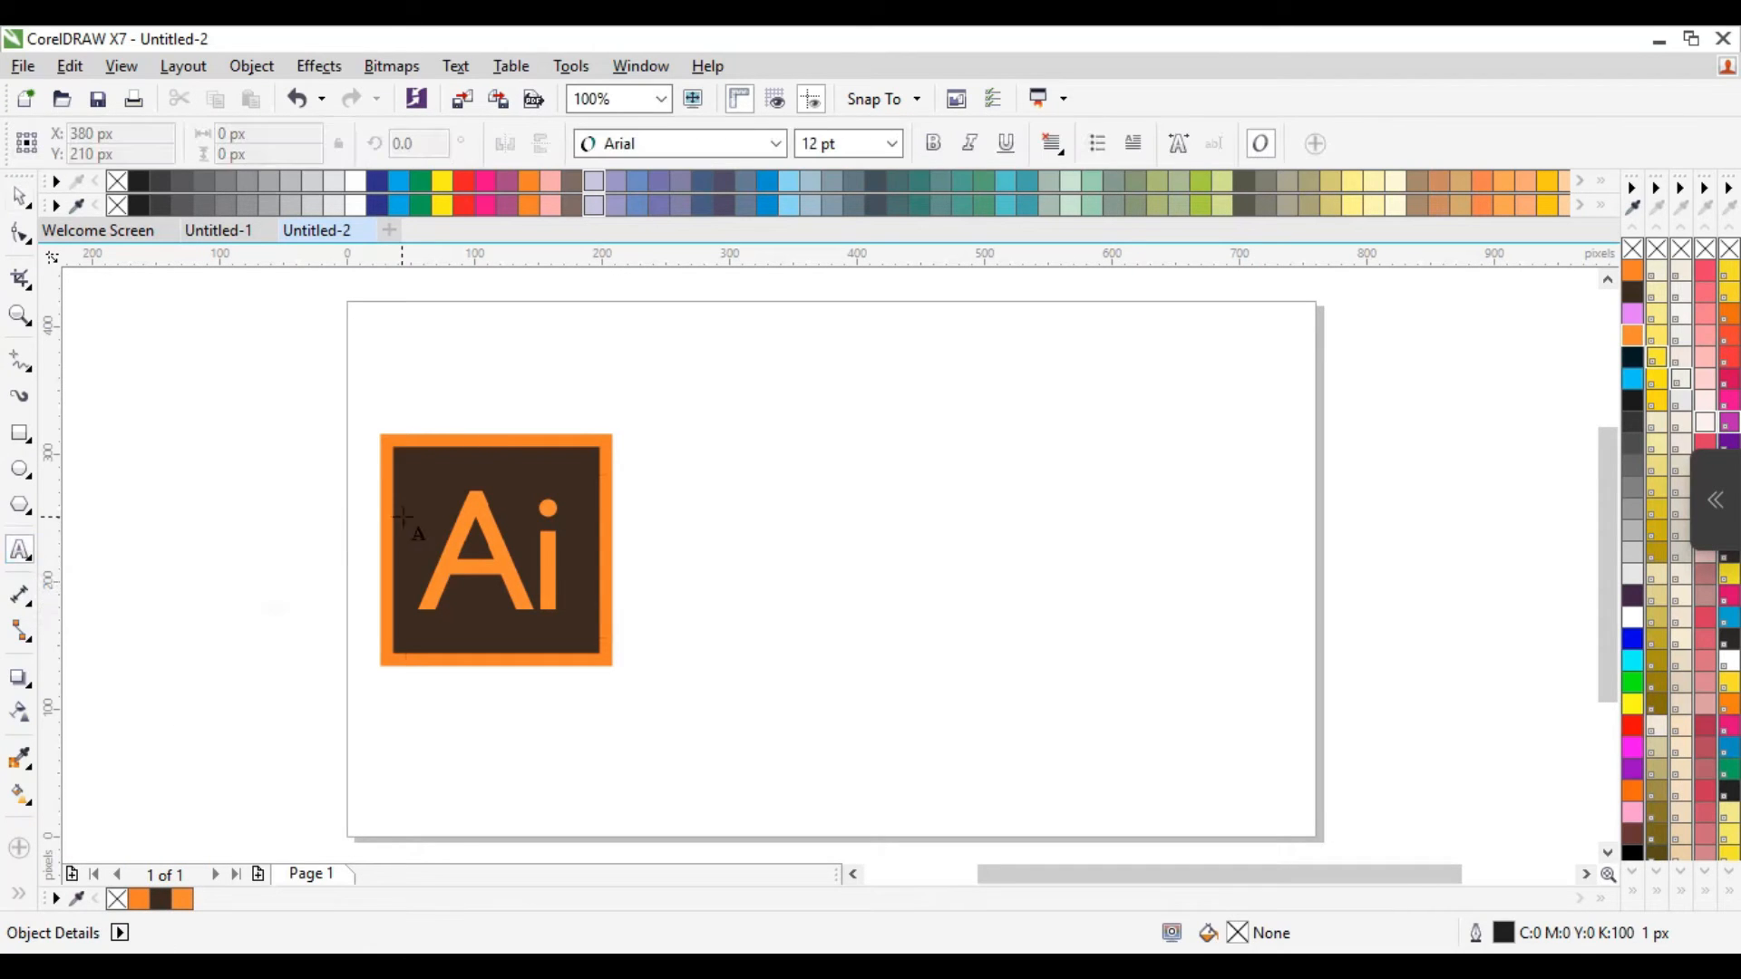
click(637, 555)
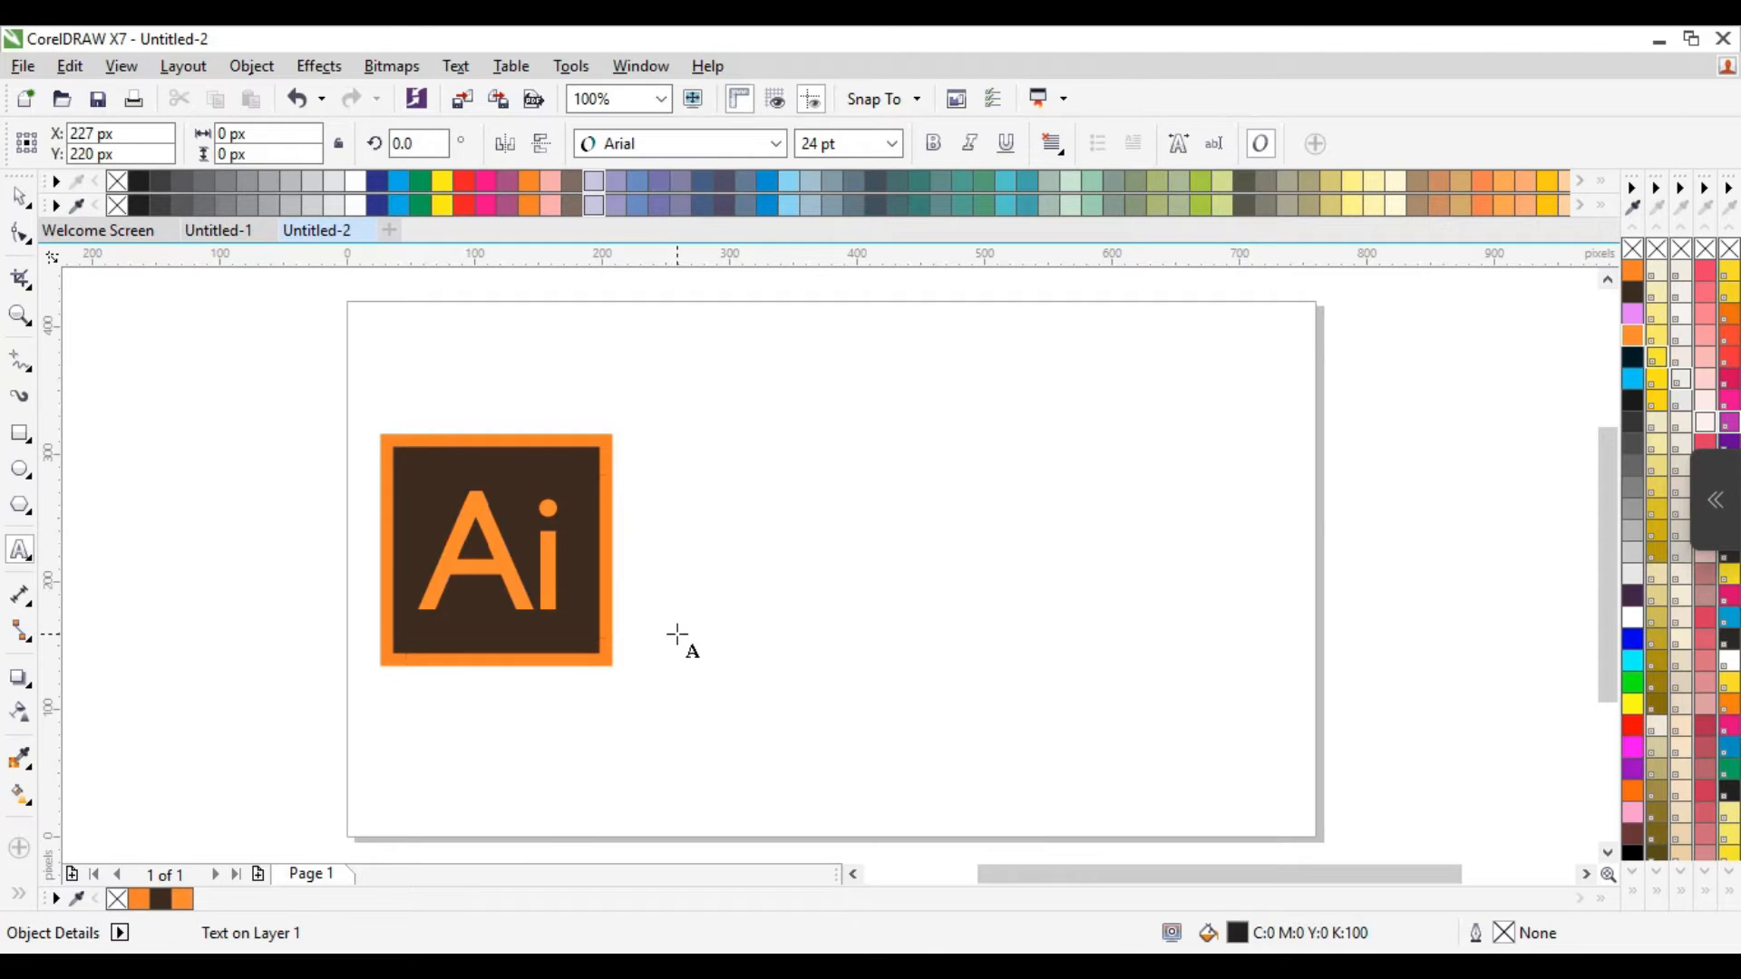
text(Adobe A)
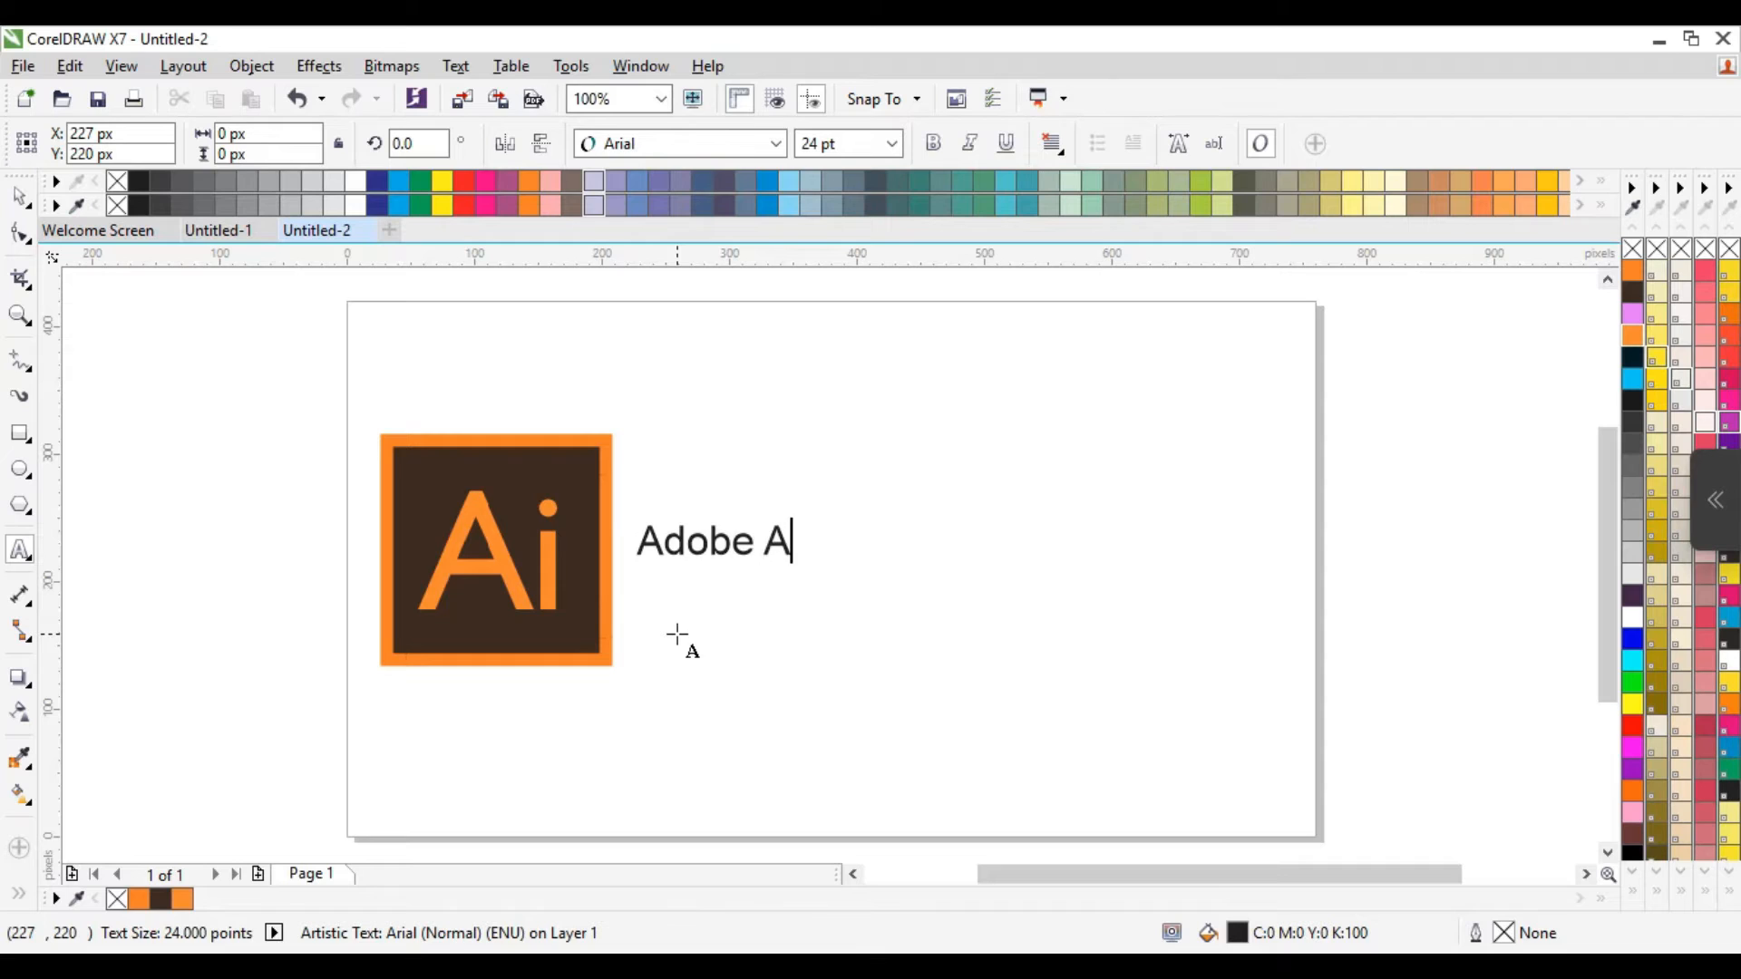
text(ll)
key(BackSpace)
key(BackSpace)
key(BackSpace)
text(Lllustr)
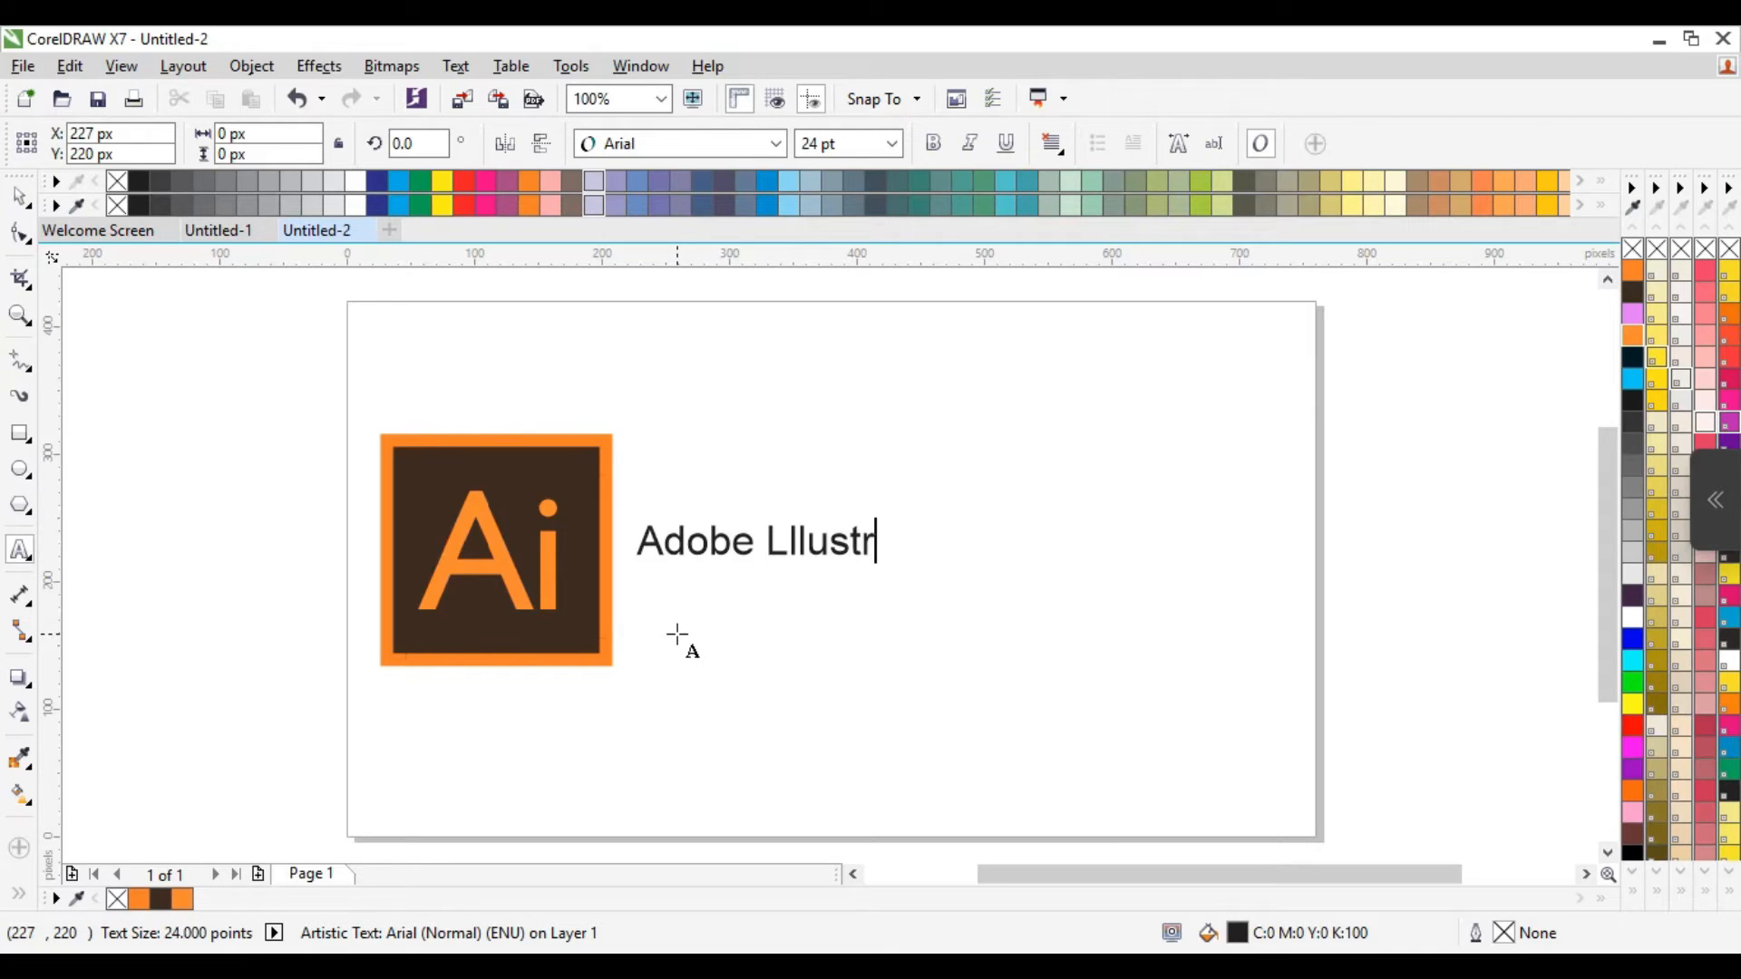
text(ator)
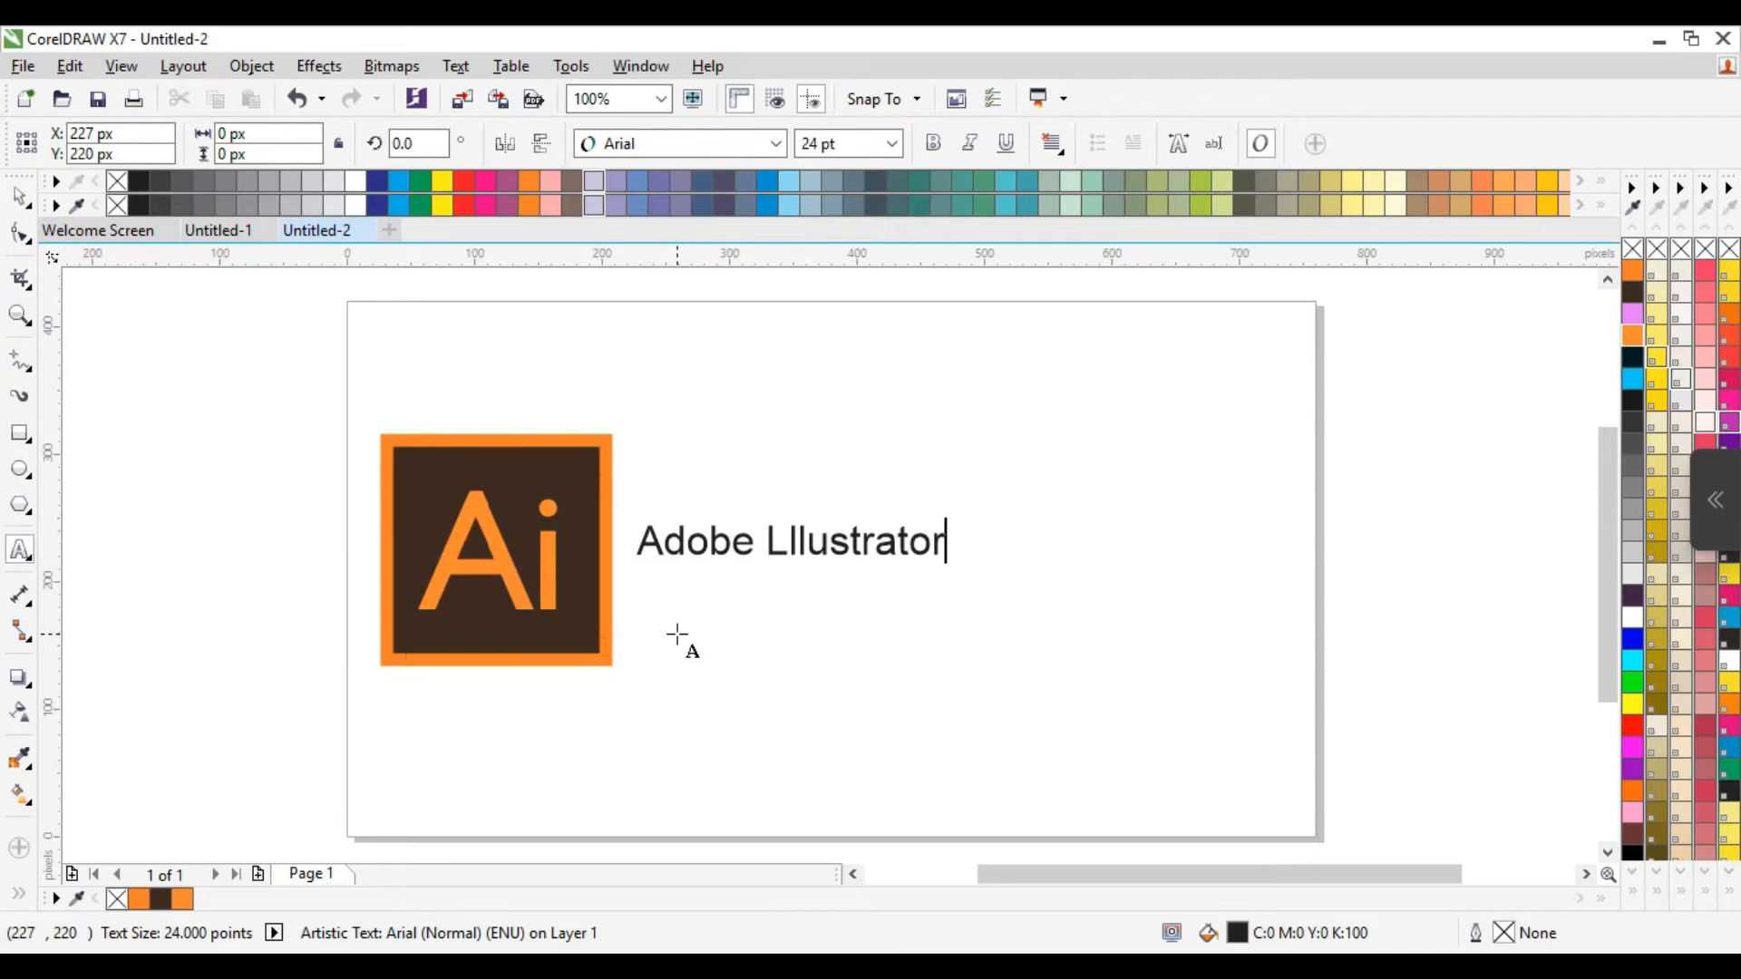
text( Protablr)
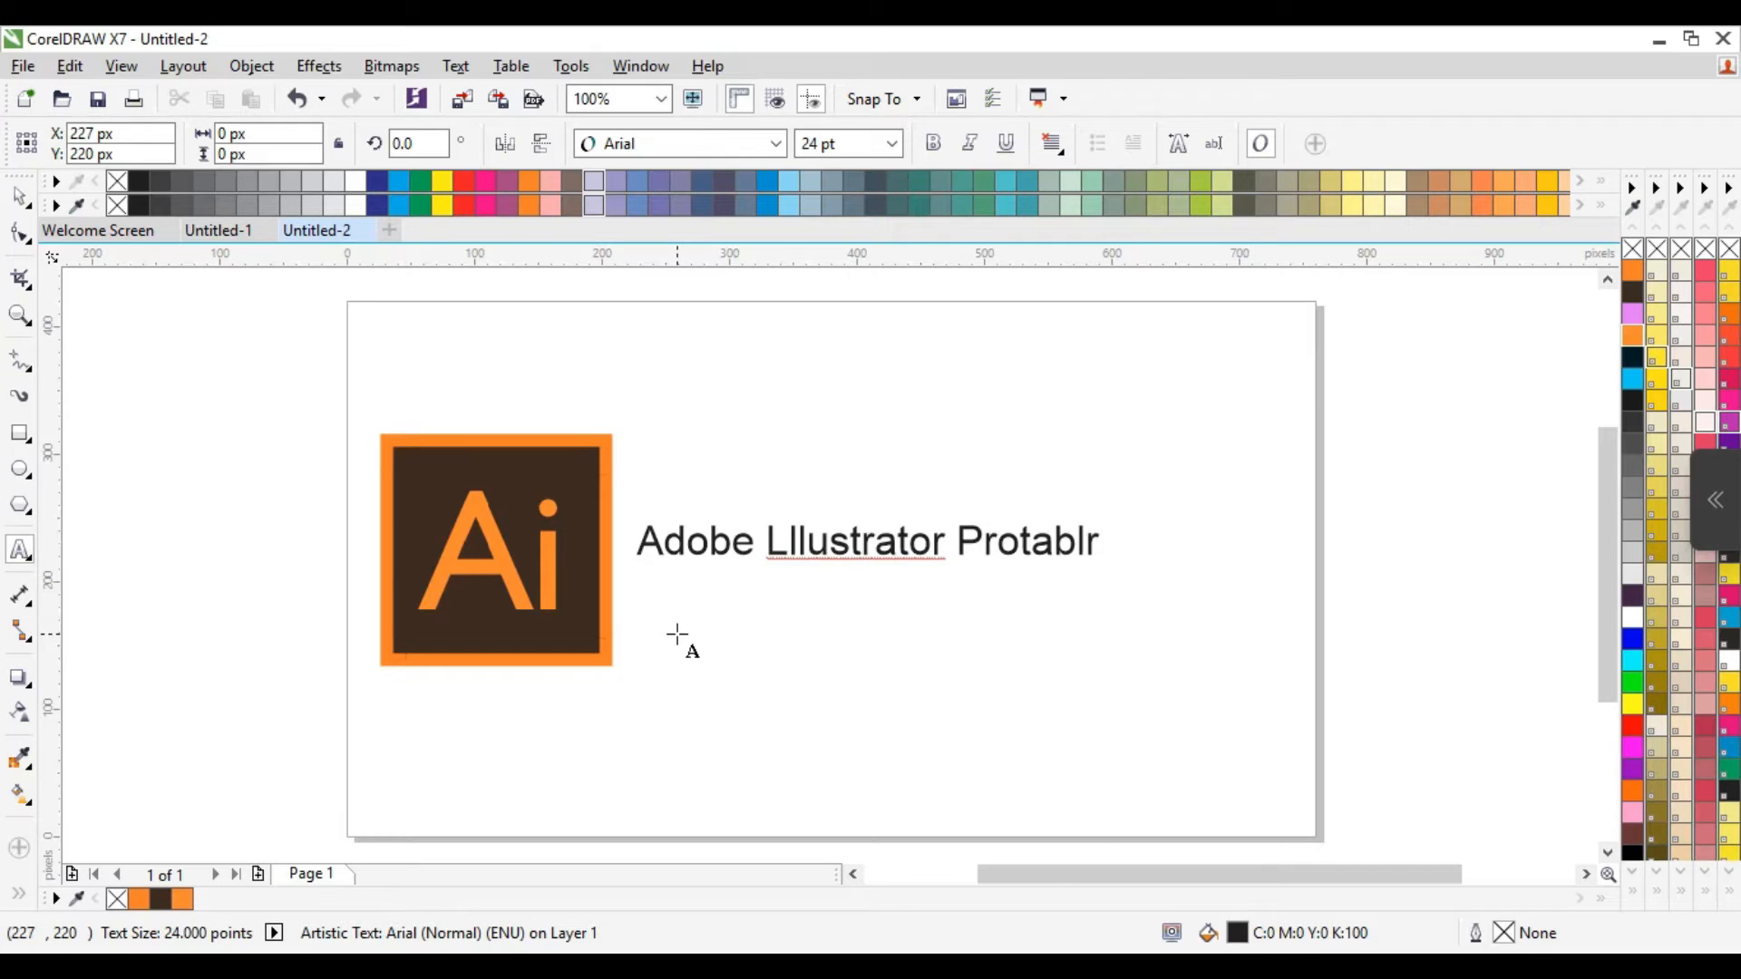
key(BackSpace)
text(e)
click(831, 544)
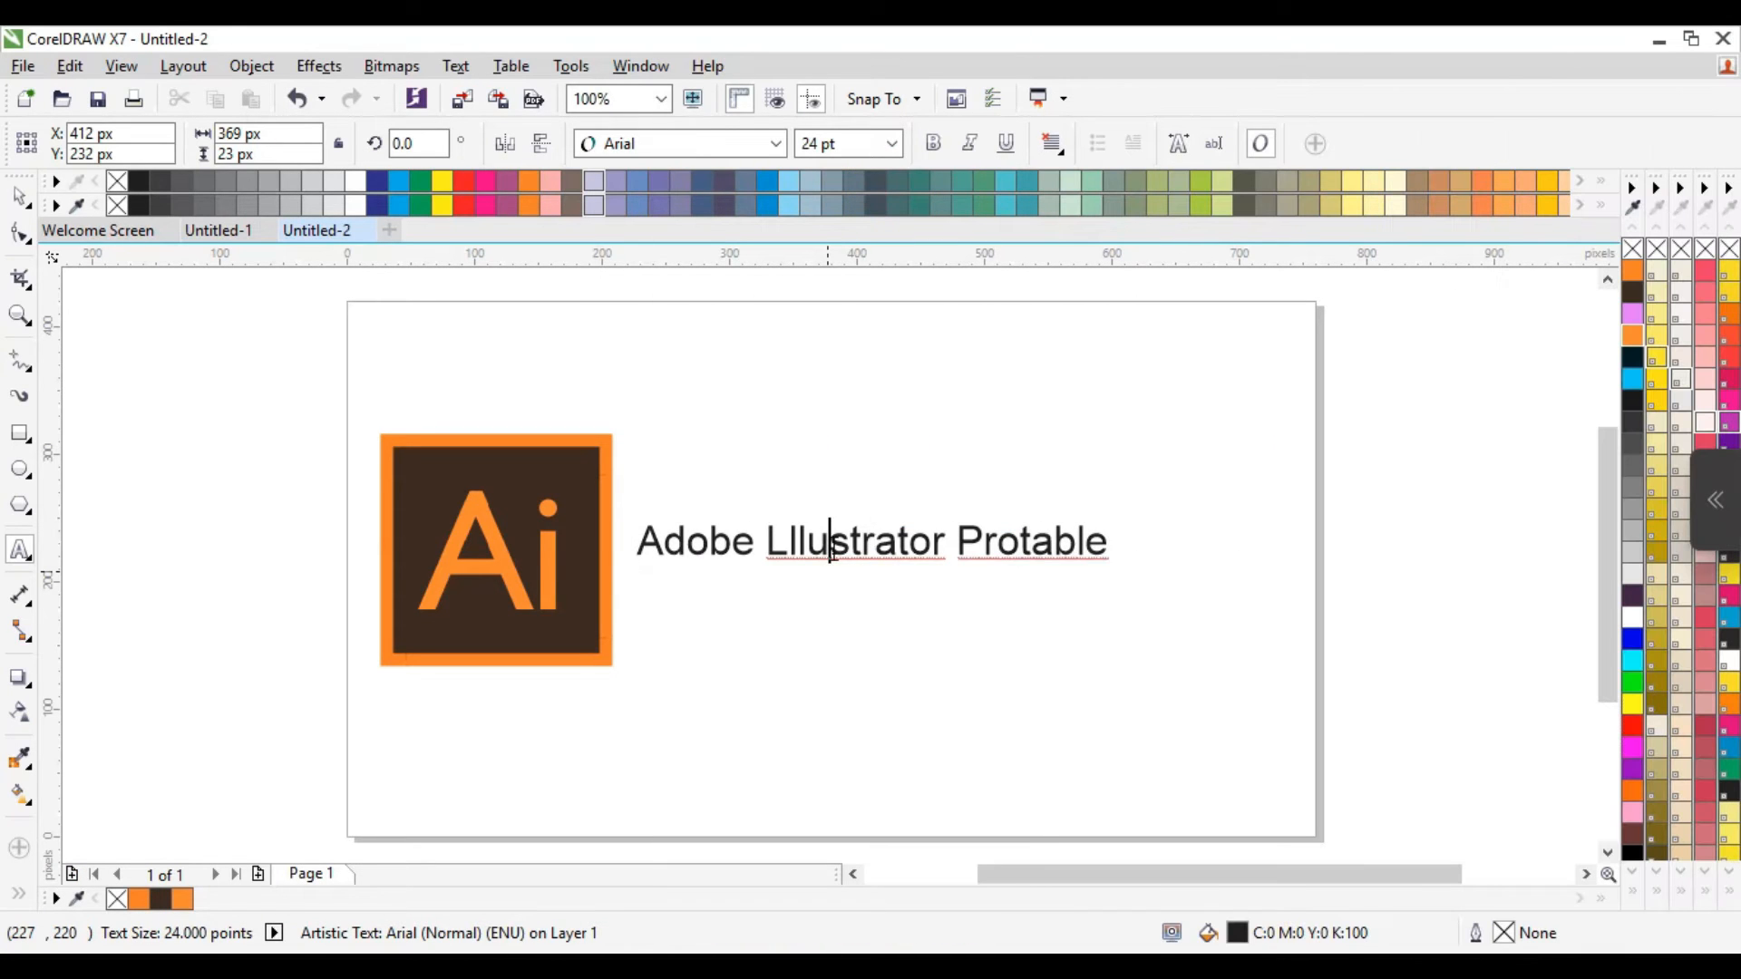
click(982, 546)
click(20, 196)
click(704, 436)
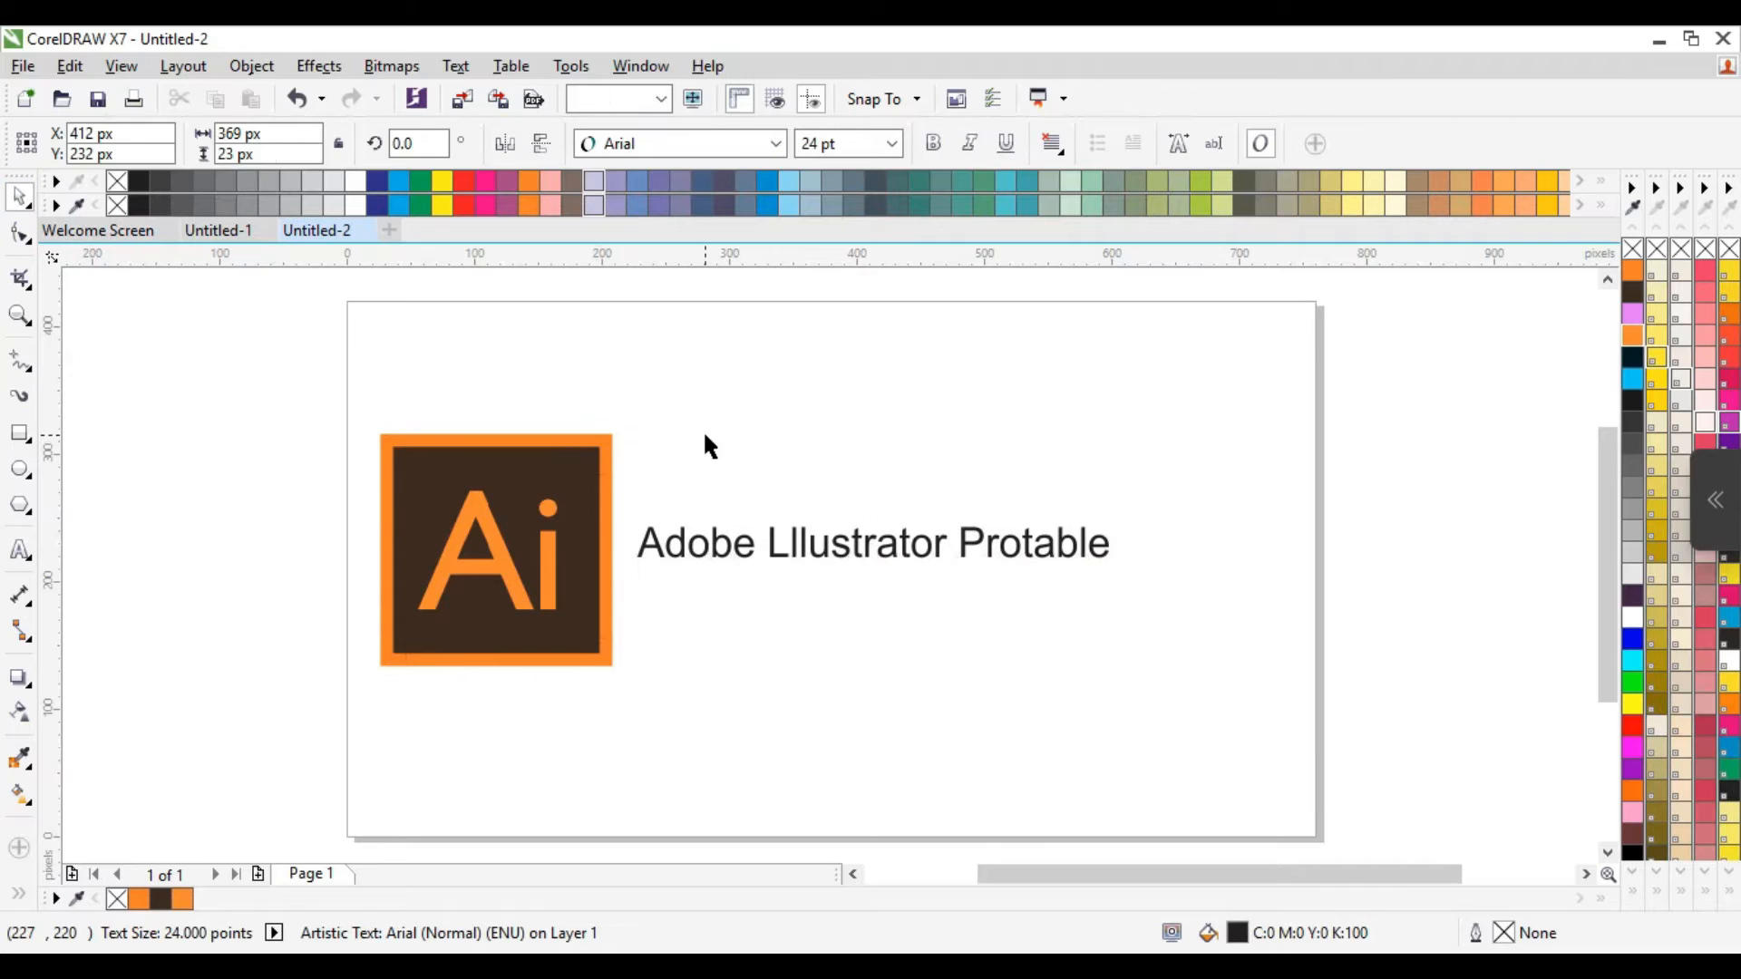
Format the "Adobe Lllustrator Protable" caption as bold text of about 29 pt, filled with the icon's orange.
click(795, 544)
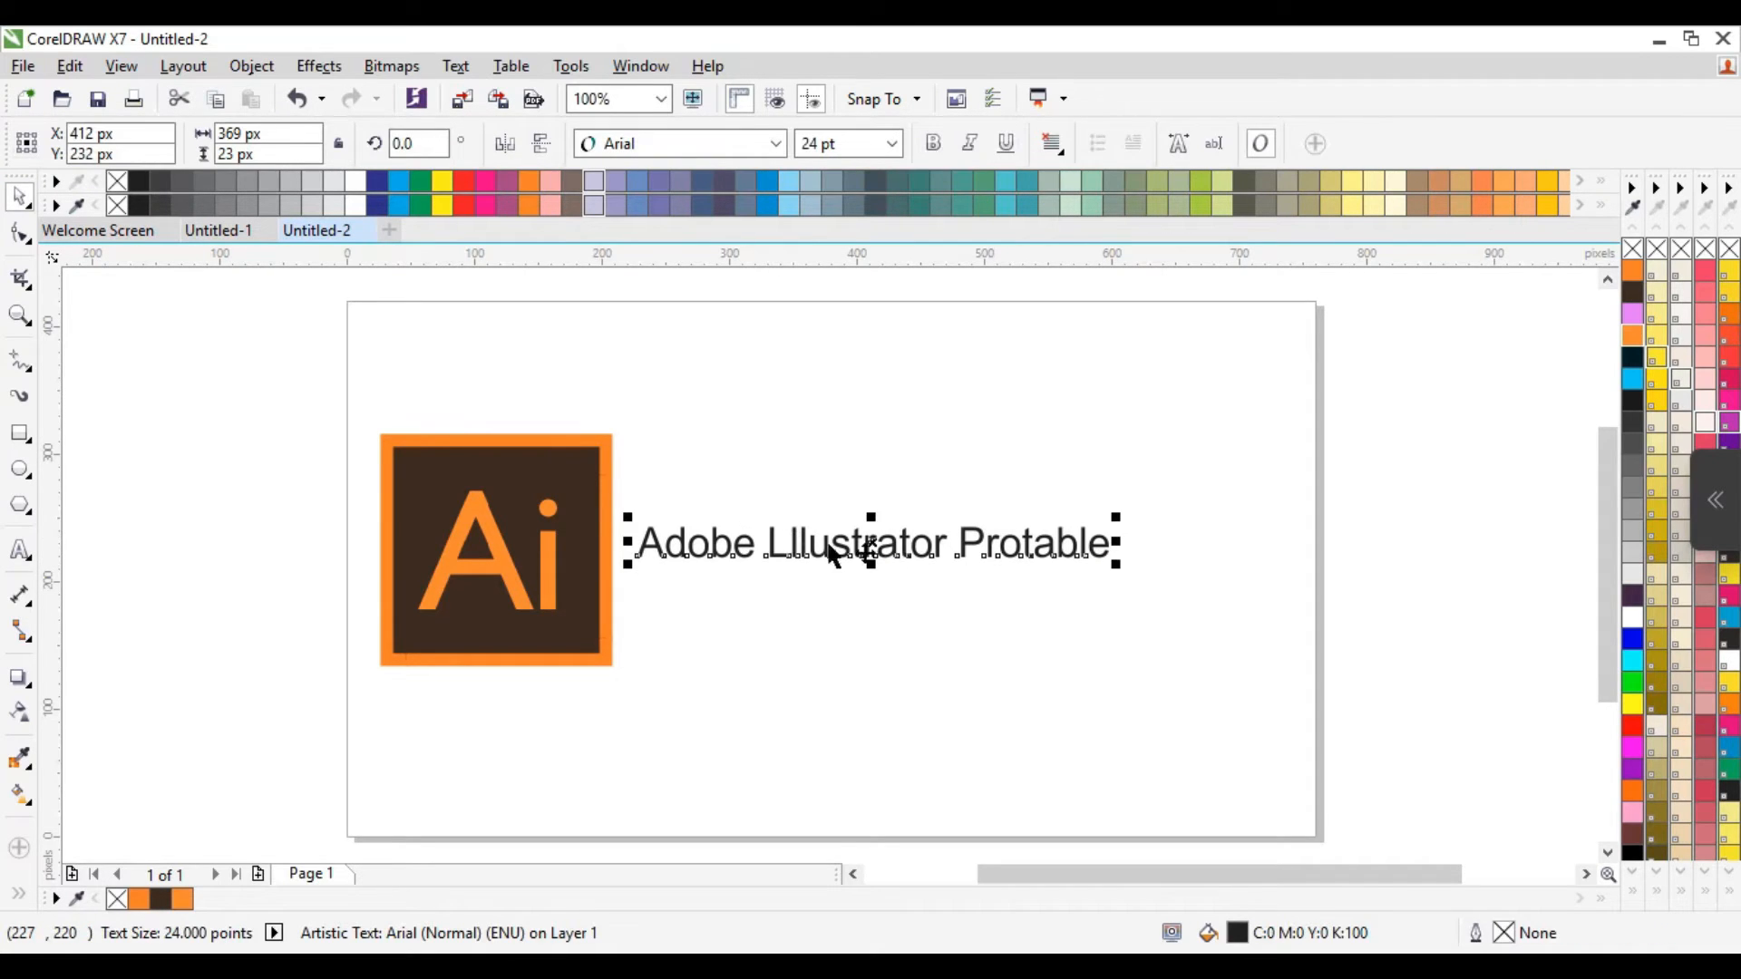
drag(1117, 568, 1211, 607)
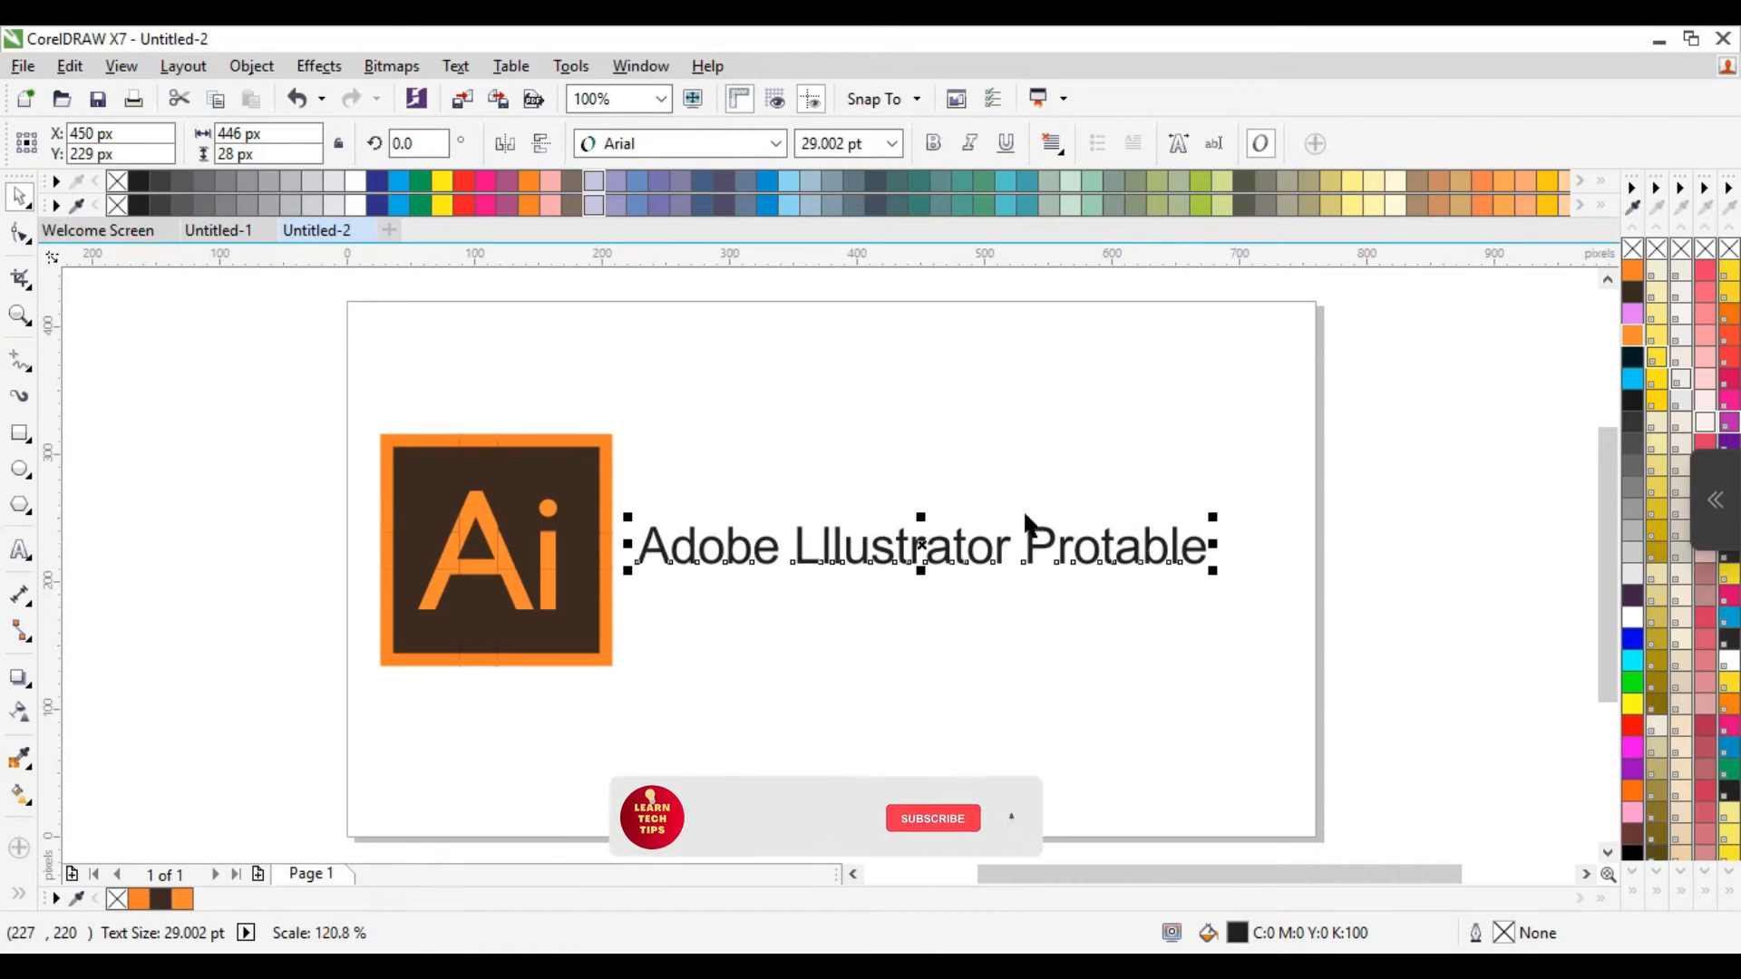
click(943, 150)
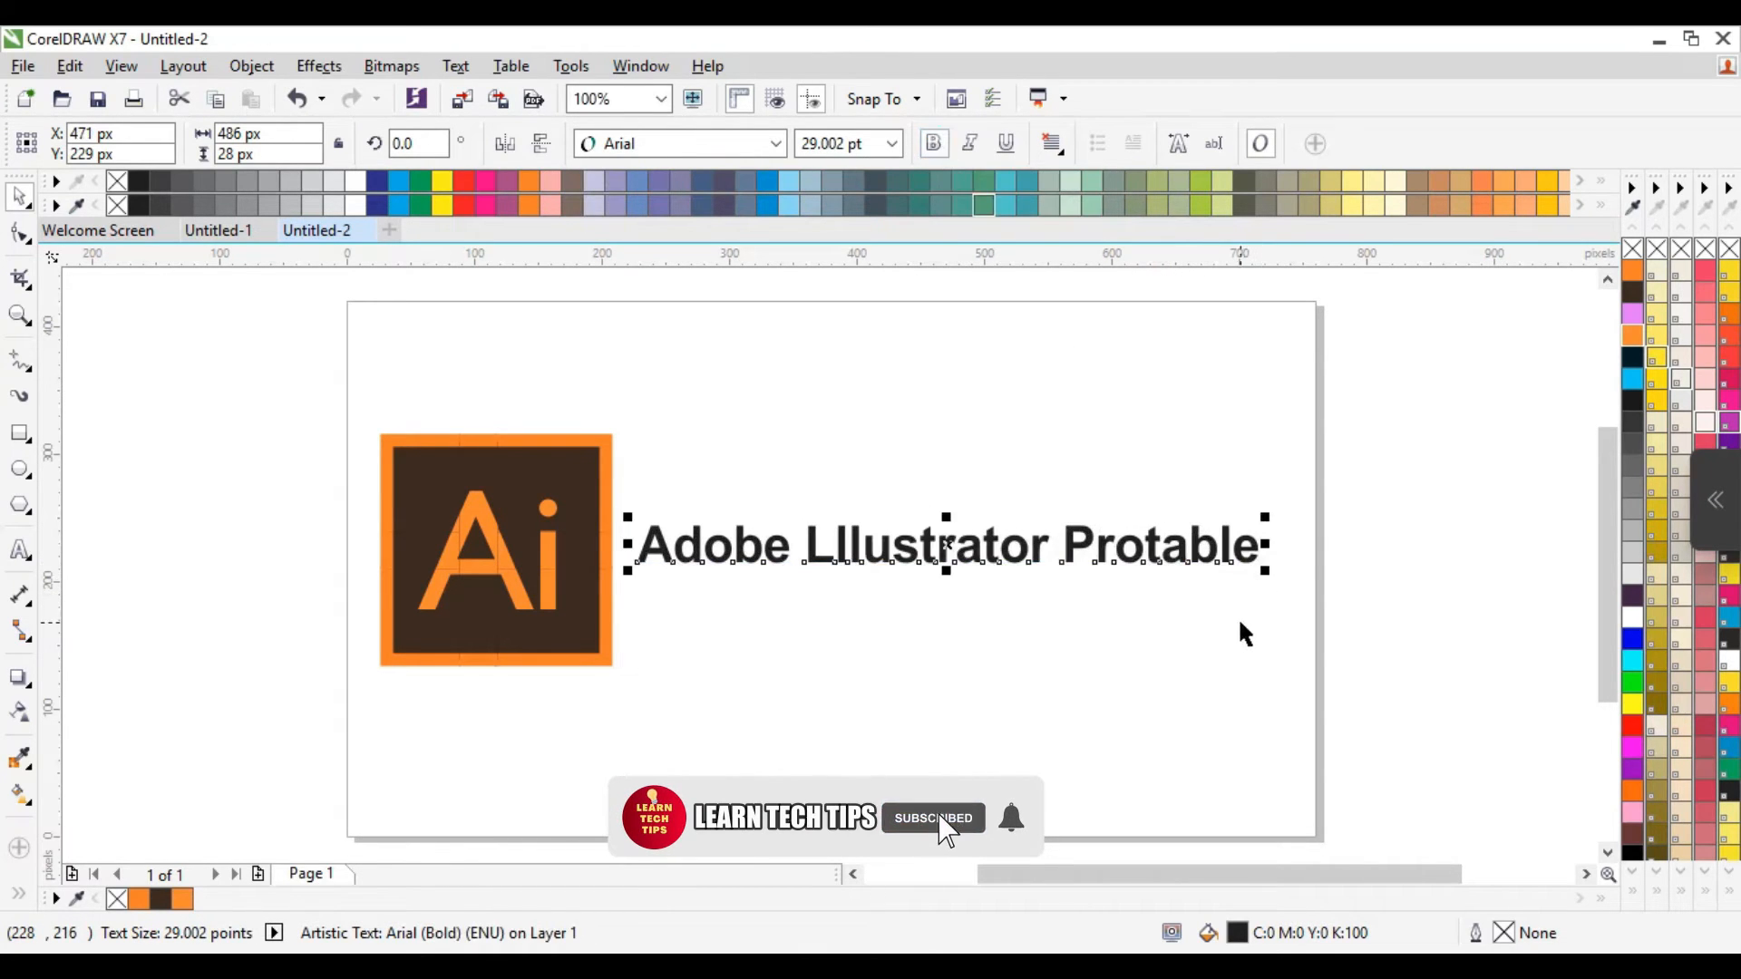
click(1632, 271)
click(1159, 684)
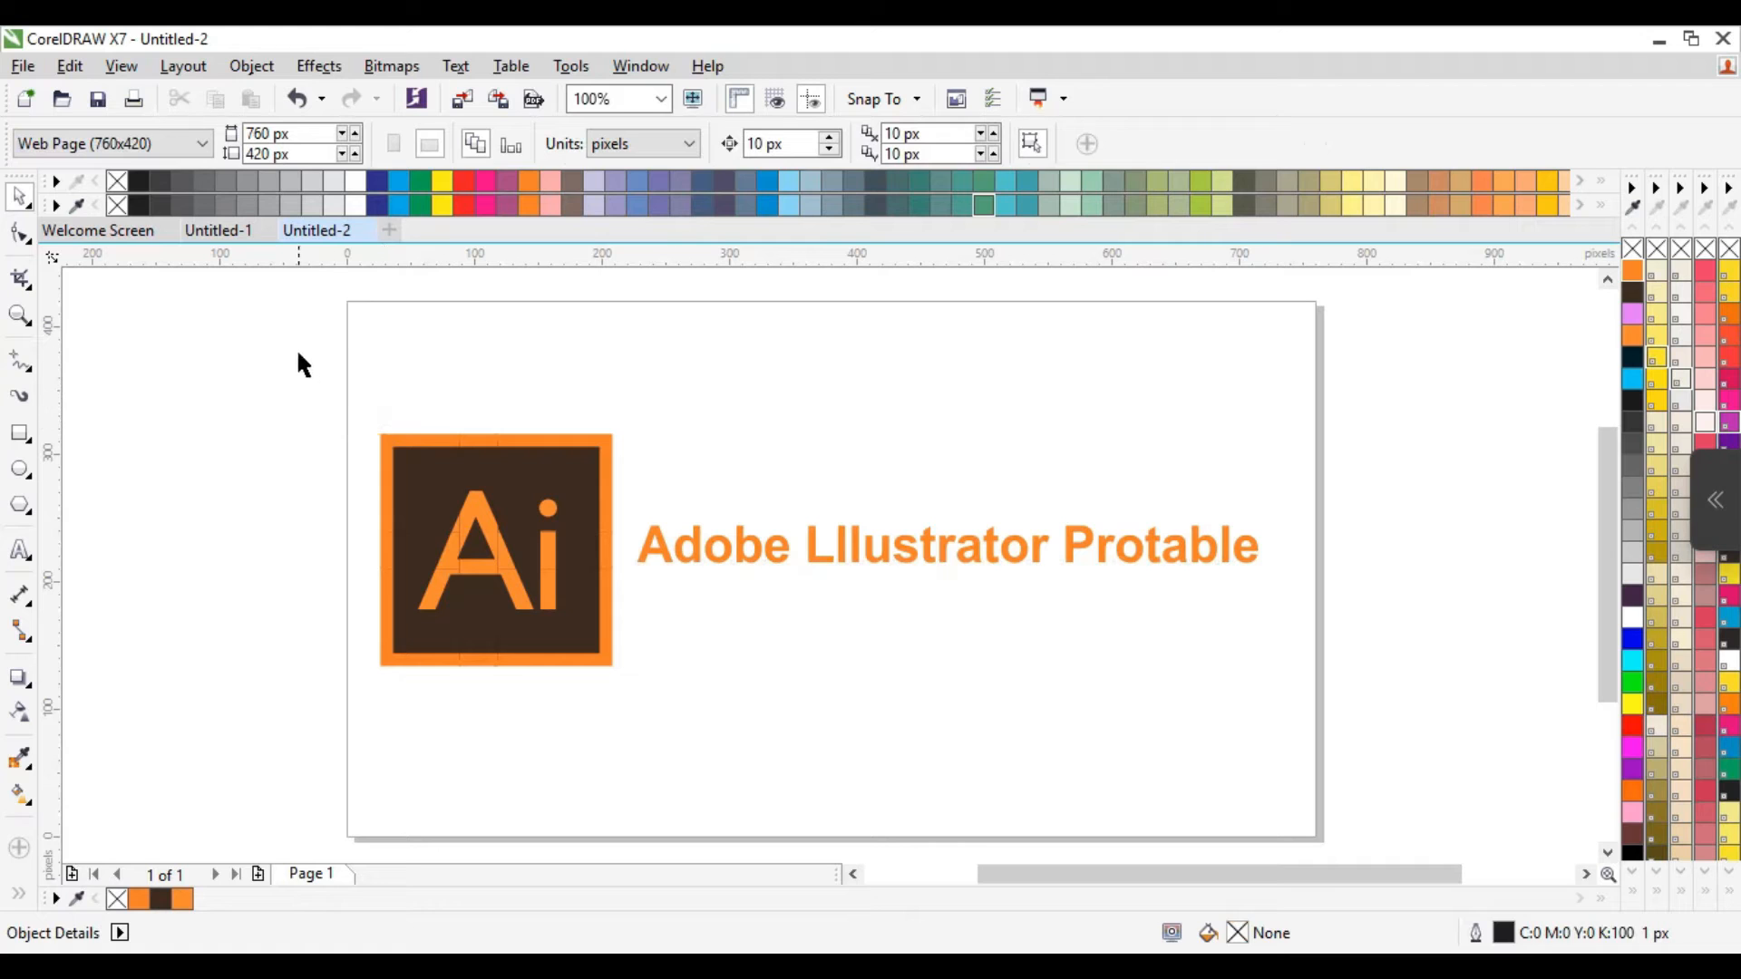
Group the "Ai" icon with its caption and shift the group slightly so its centre is at about (377, 224) px.
drag(325, 464, 1353, 747)
right_click(587, 497)
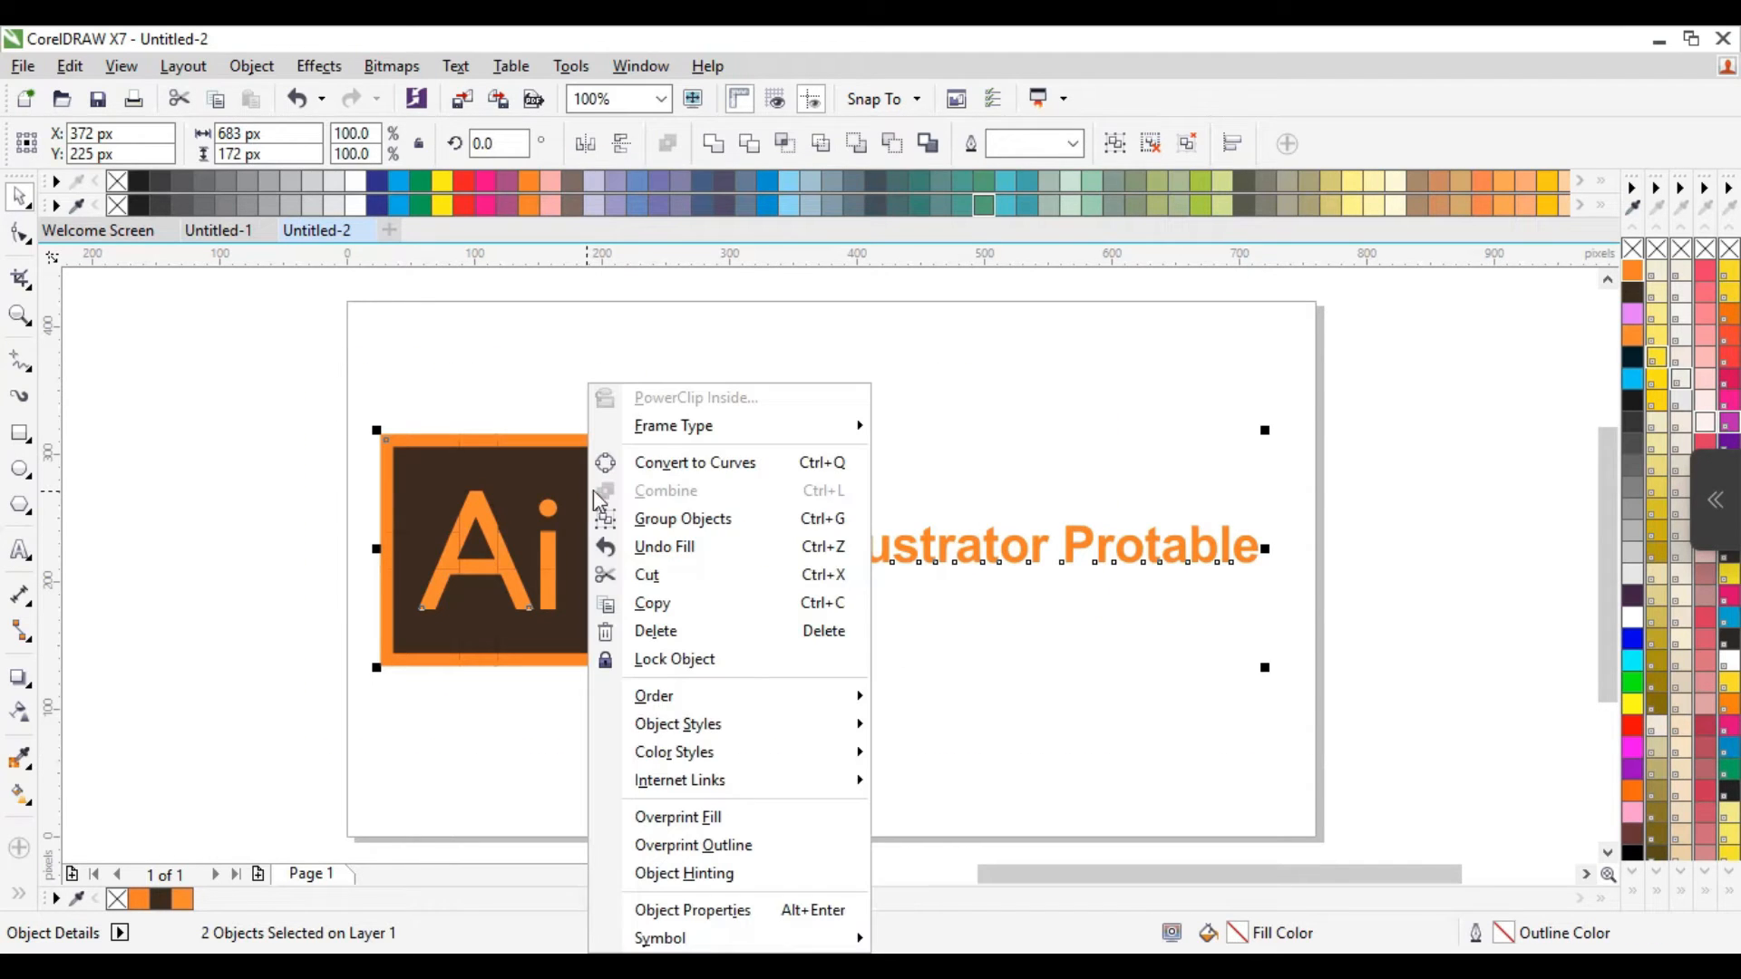
click(639, 520)
drag(593, 504, 598, 506)
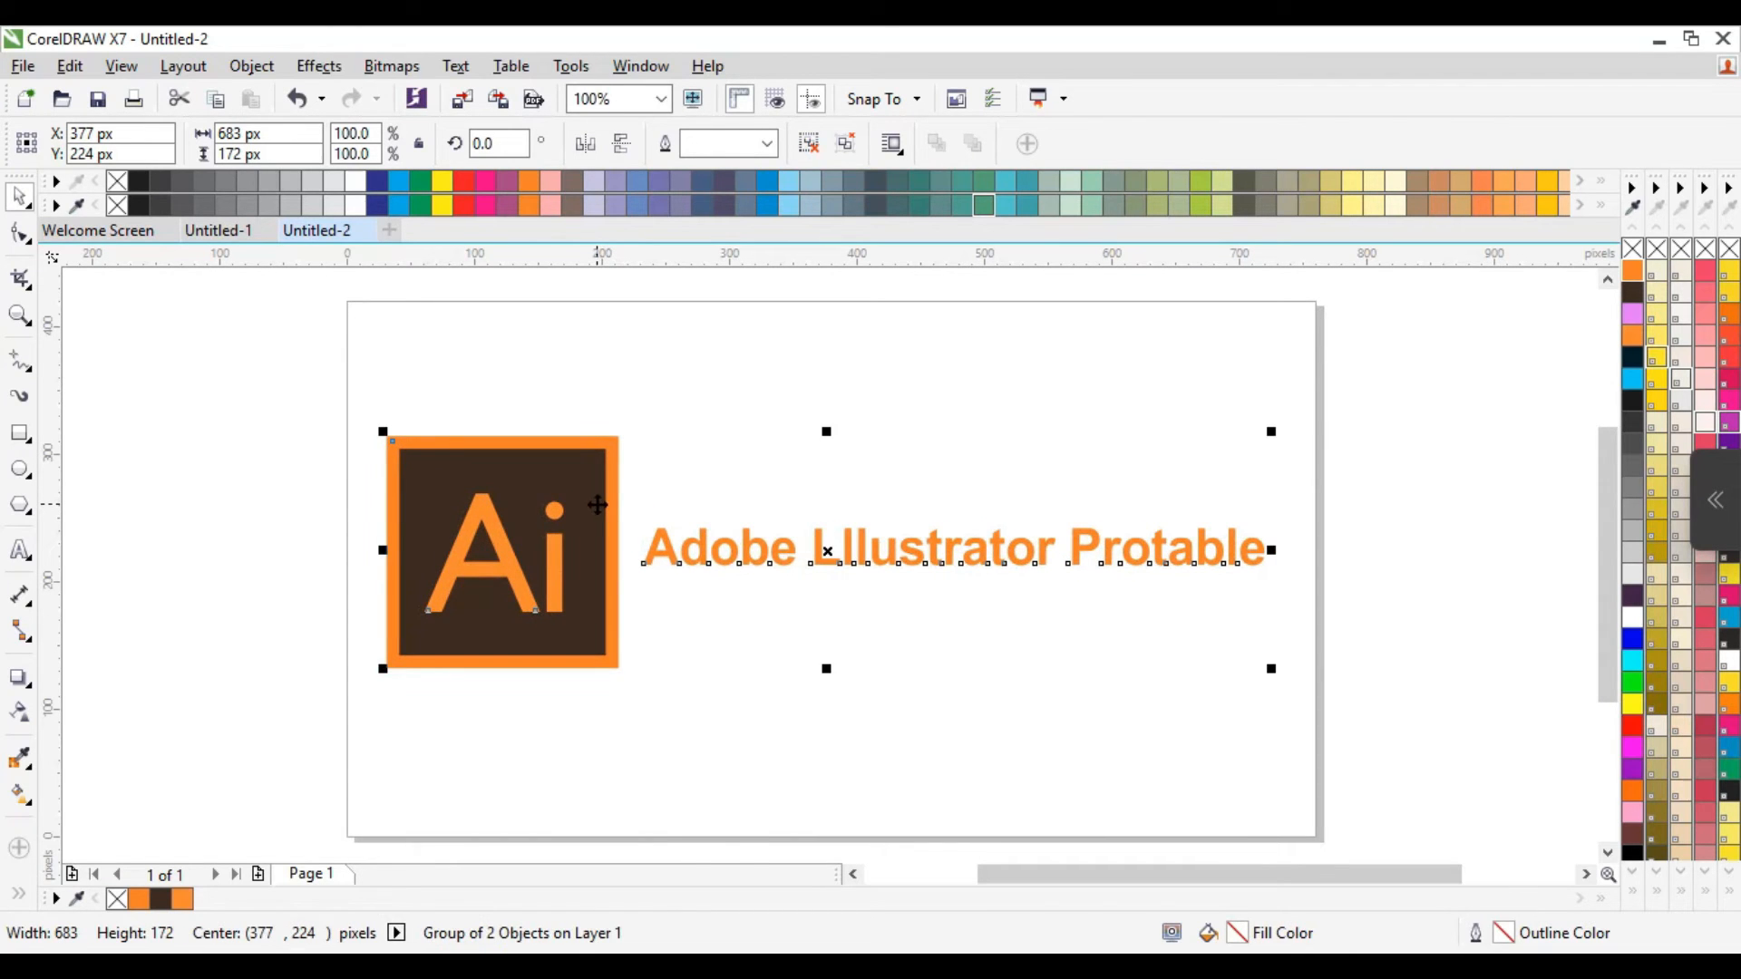
Ungroup the icon and the caption into separate objects and clear the selection.
right_click(599, 506)
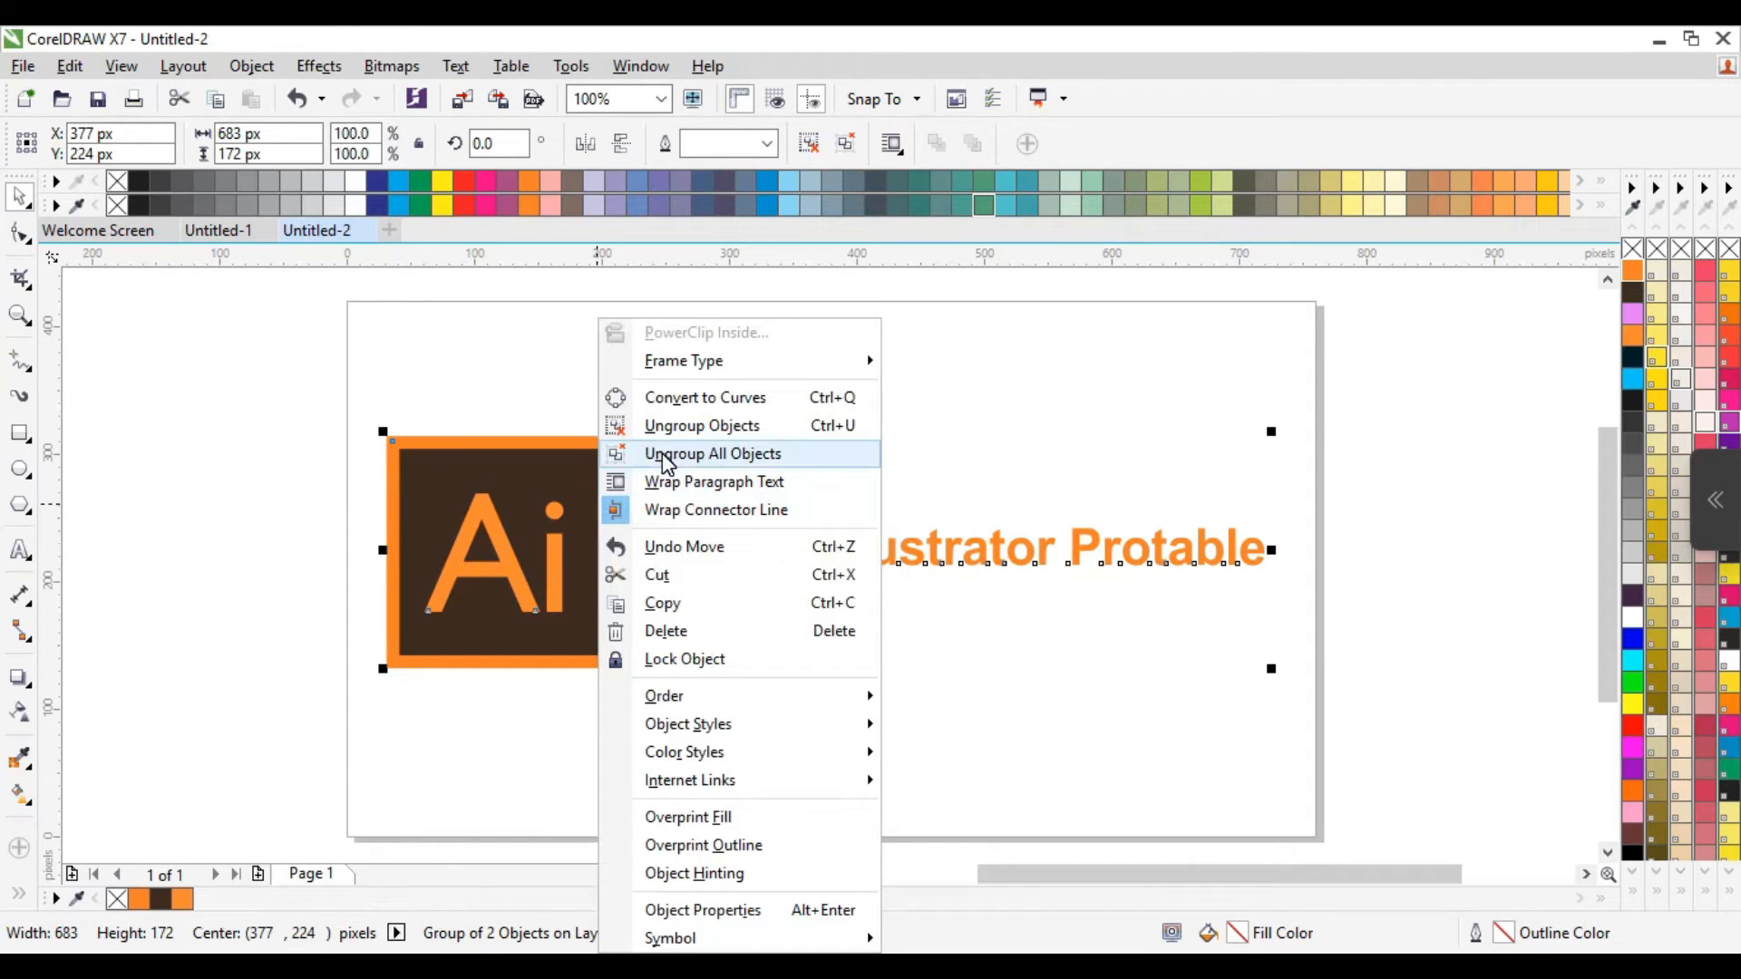
click(701, 428)
click(733, 430)
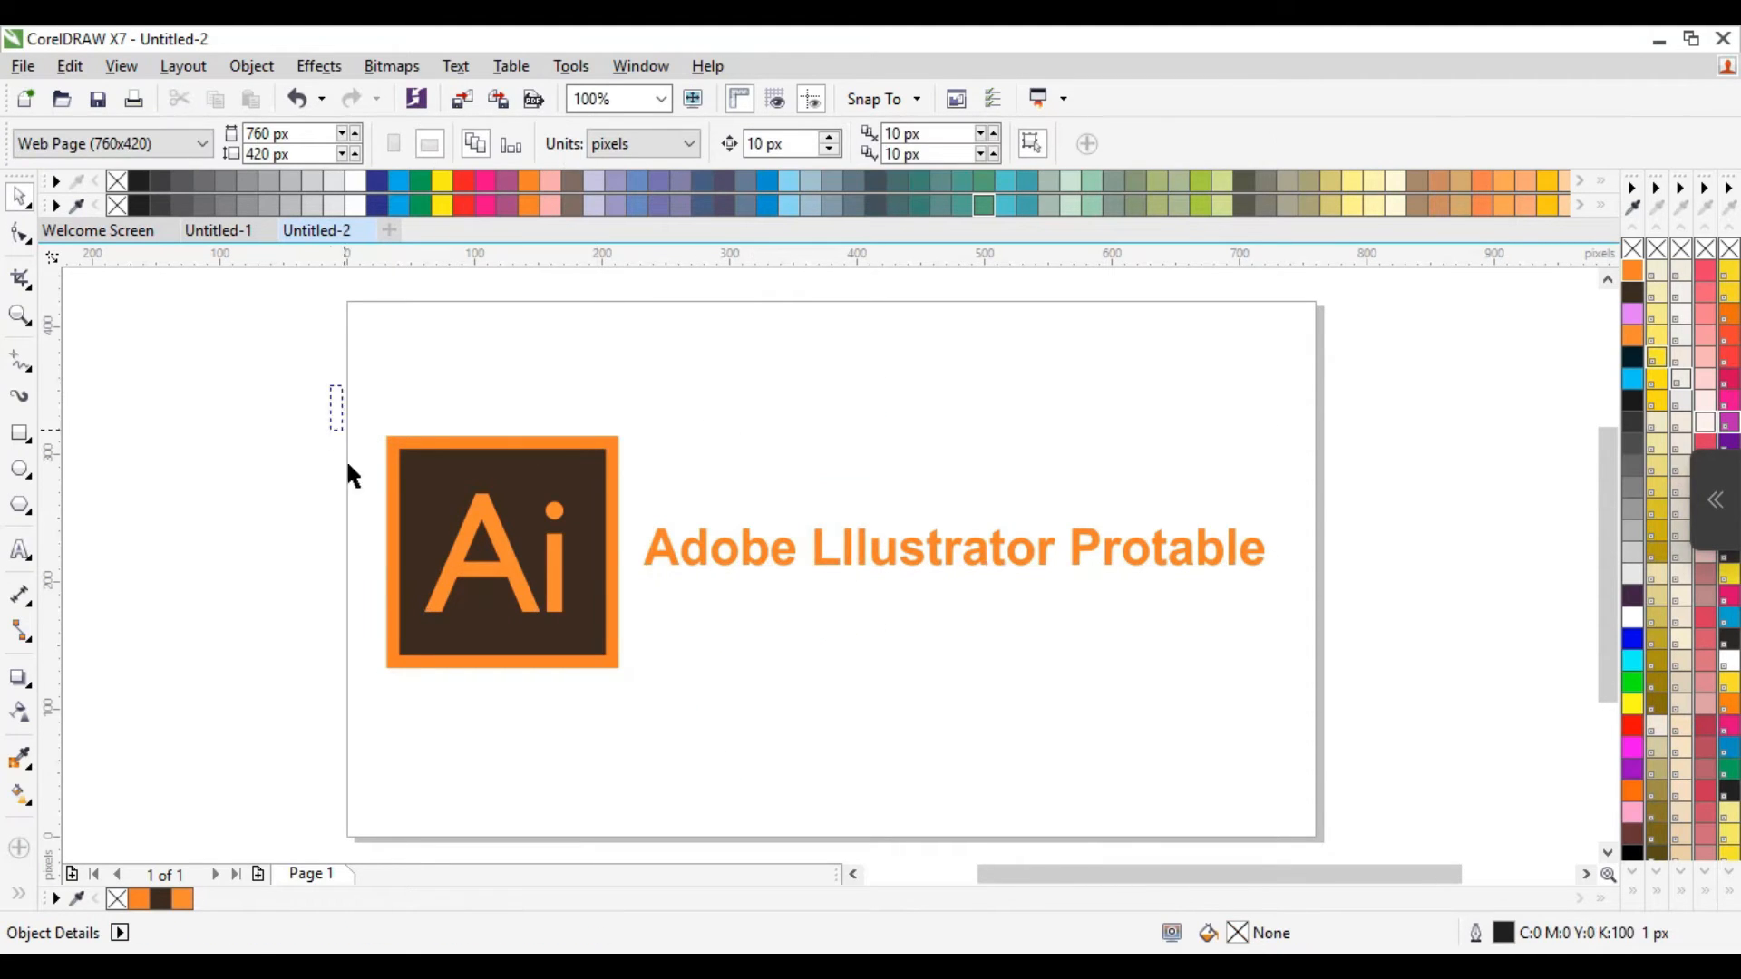
Apply a drop shadow to the "Ai" icon, running straight down from its top edge to just below its bottom edge.
drag(486, 687, 639, 691)
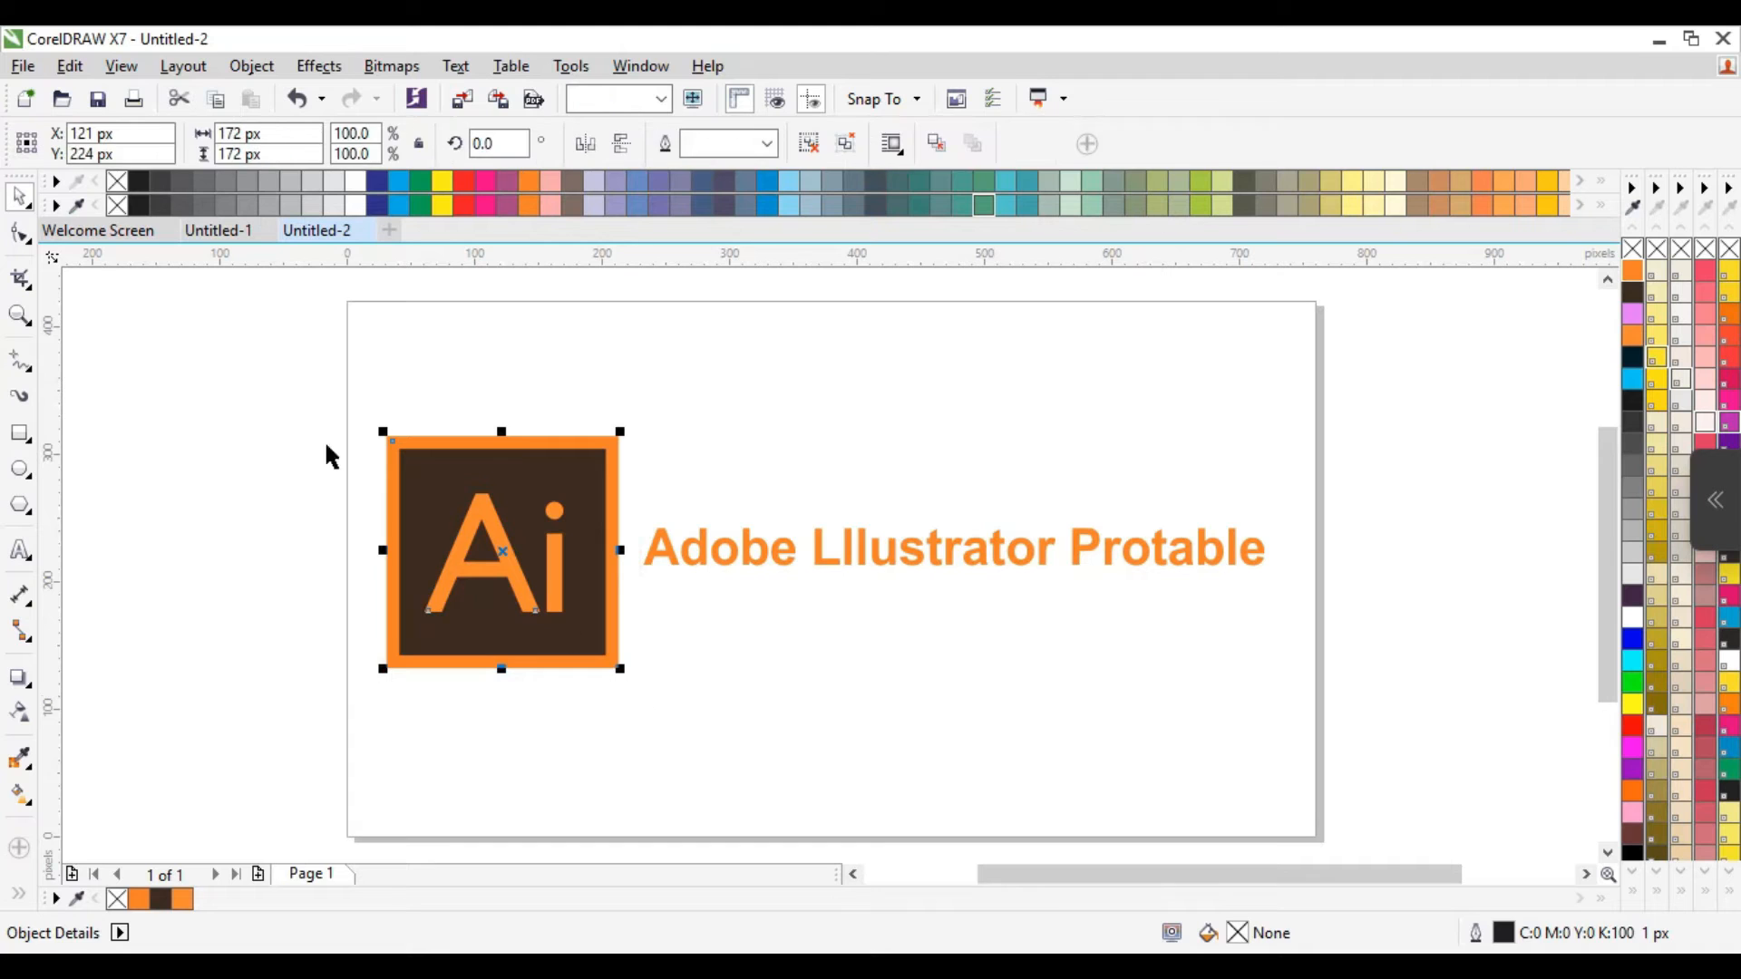
click(20, 678)
drag(501, 433, 501, 676)
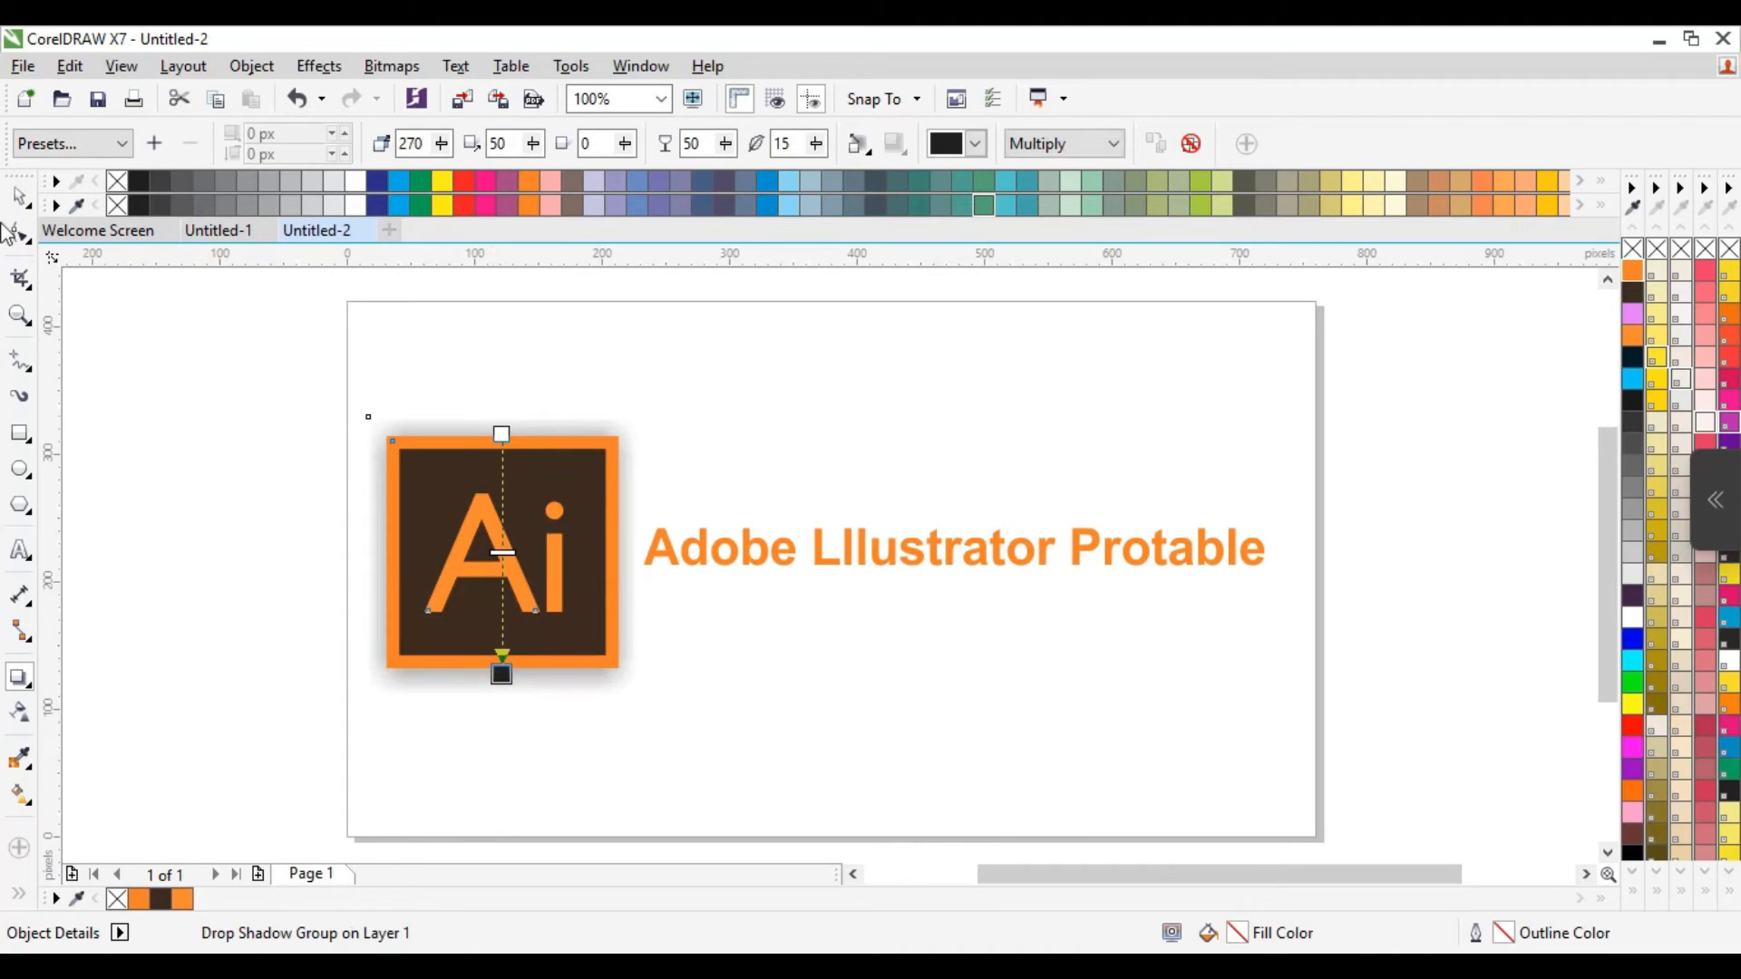
click(20, 195)
click(284, 477)
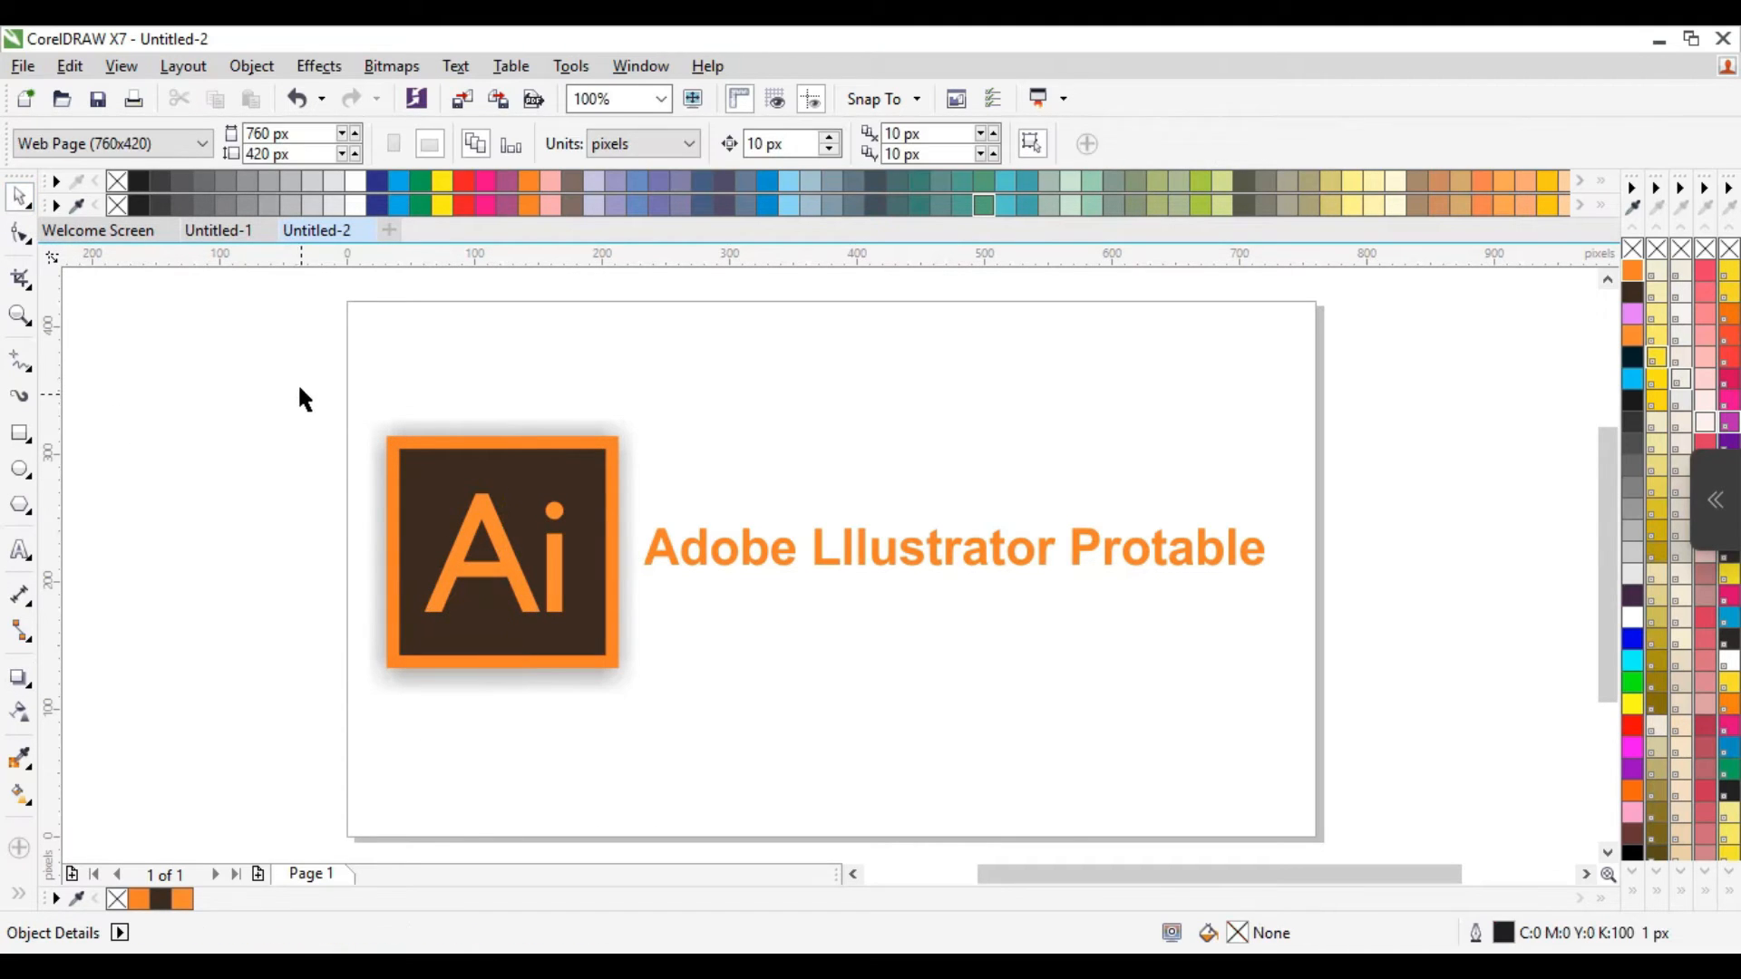
Group the shadowed icon with its caption and shift the group 10 px to the right, to a centre of about (378, 221) px.
drag(292, 373, 1324, 765)
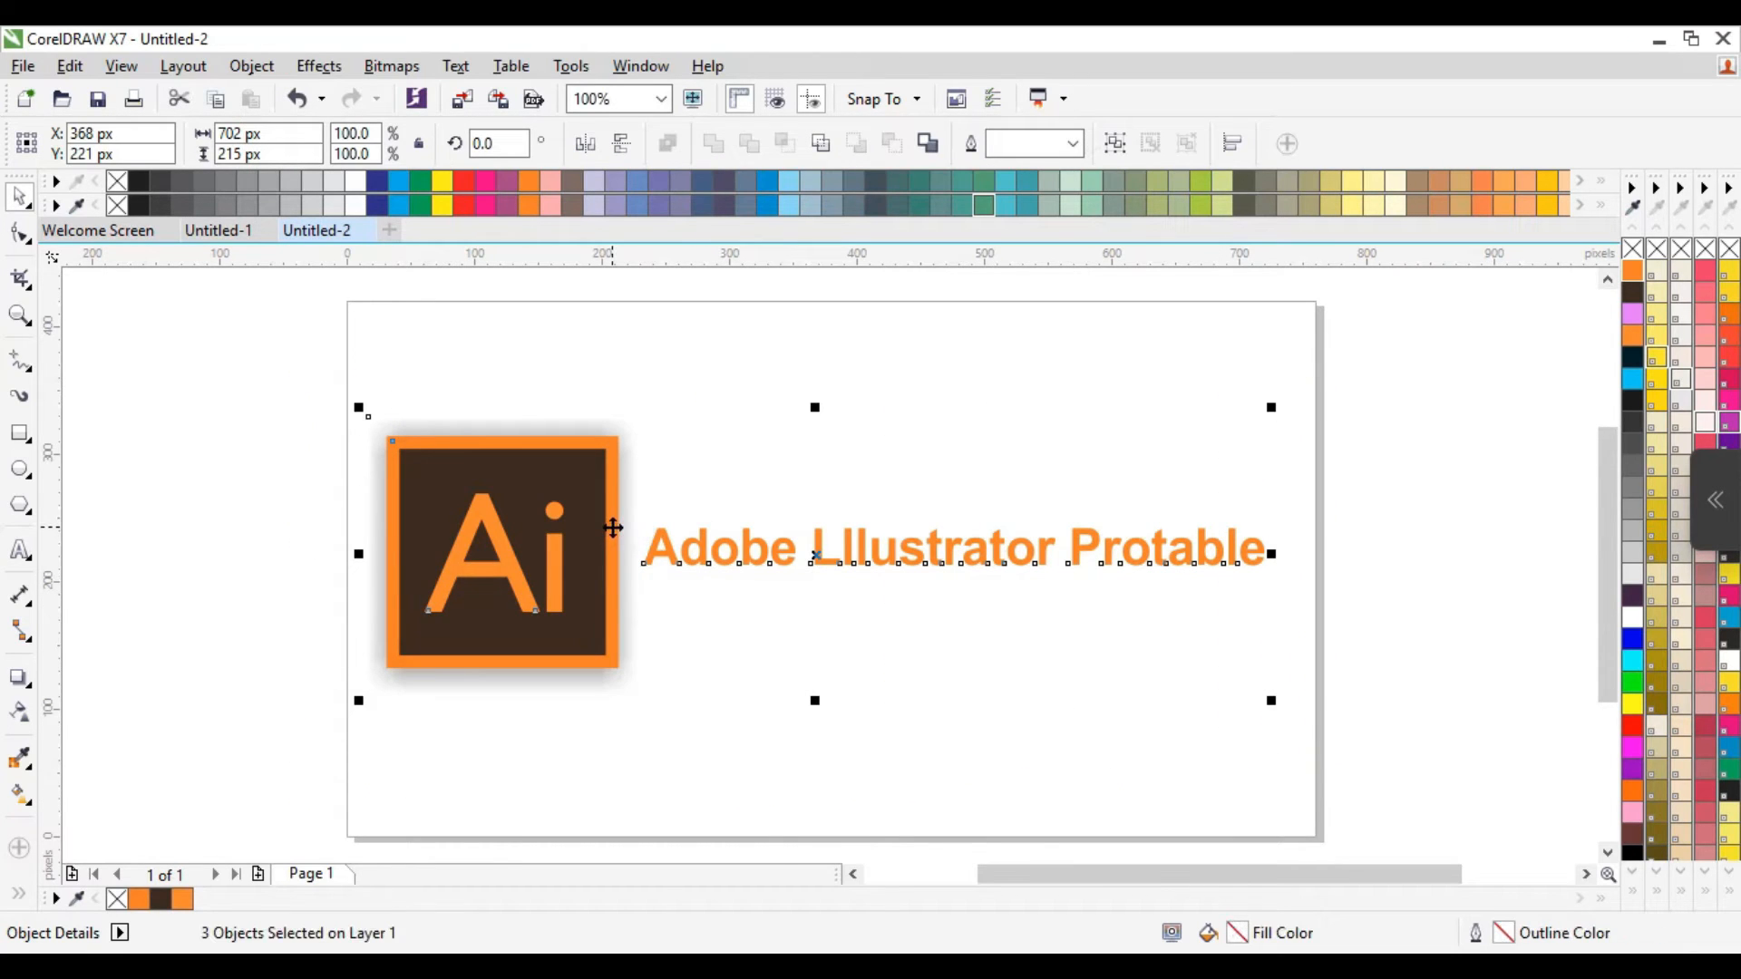
right_click(613, 529)
click(693, 520)
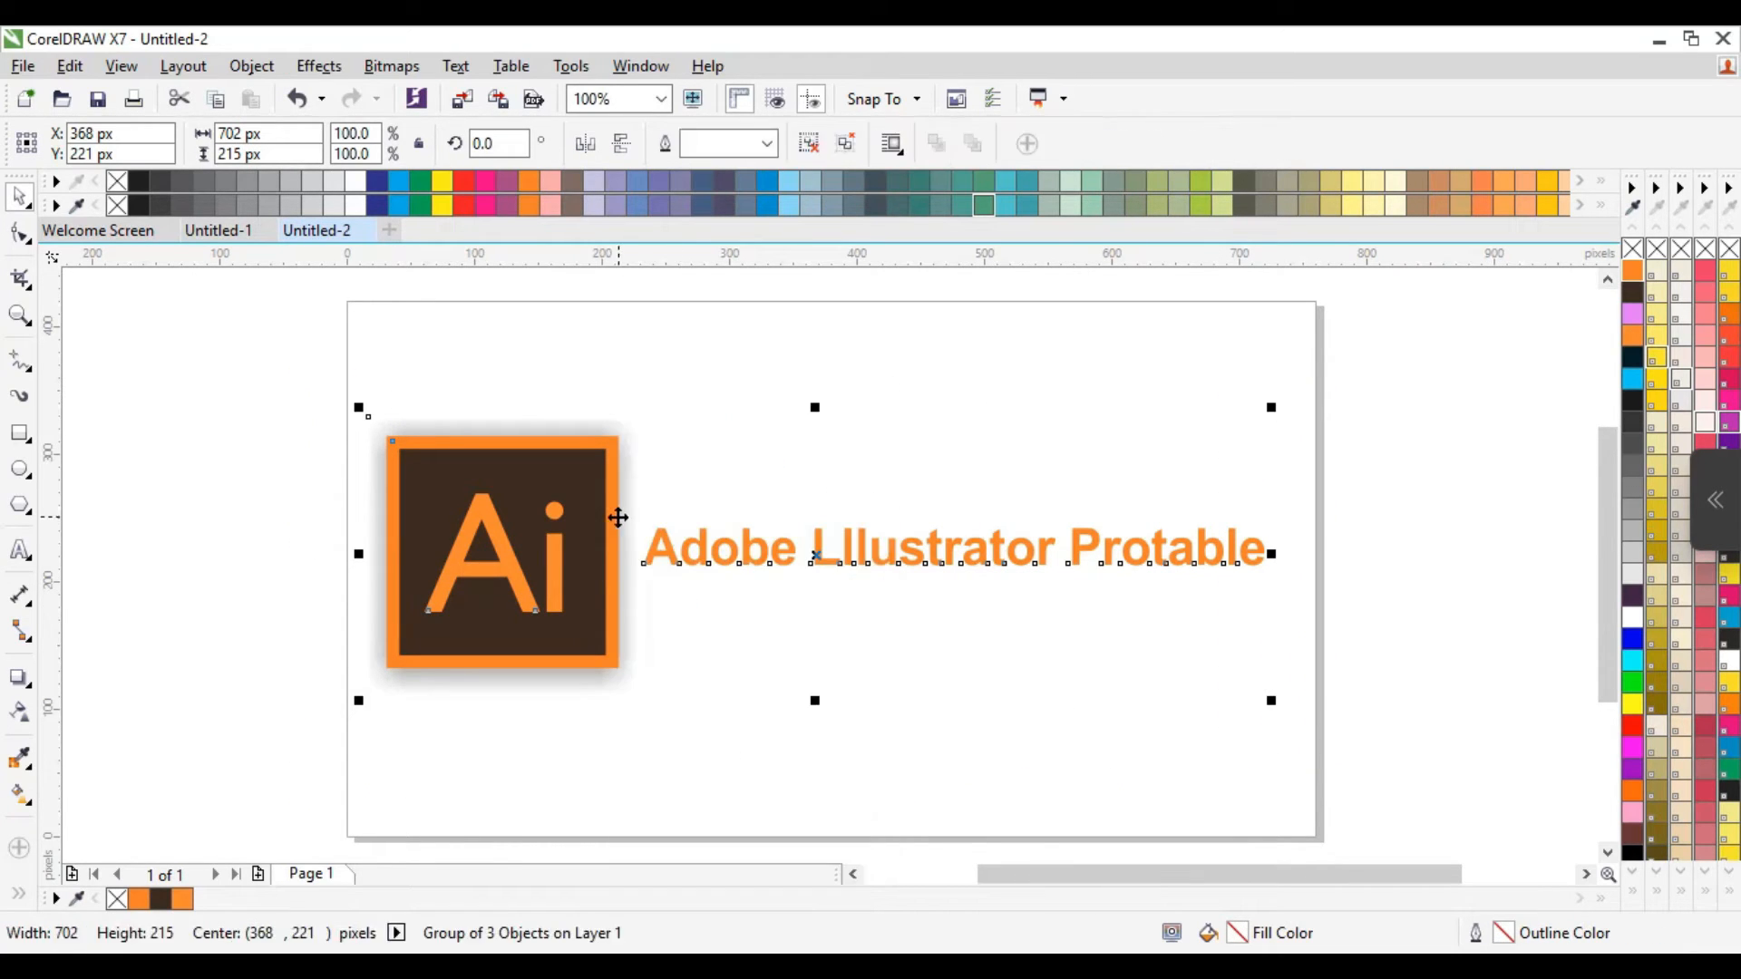
drag(618, 517, 619, 515)
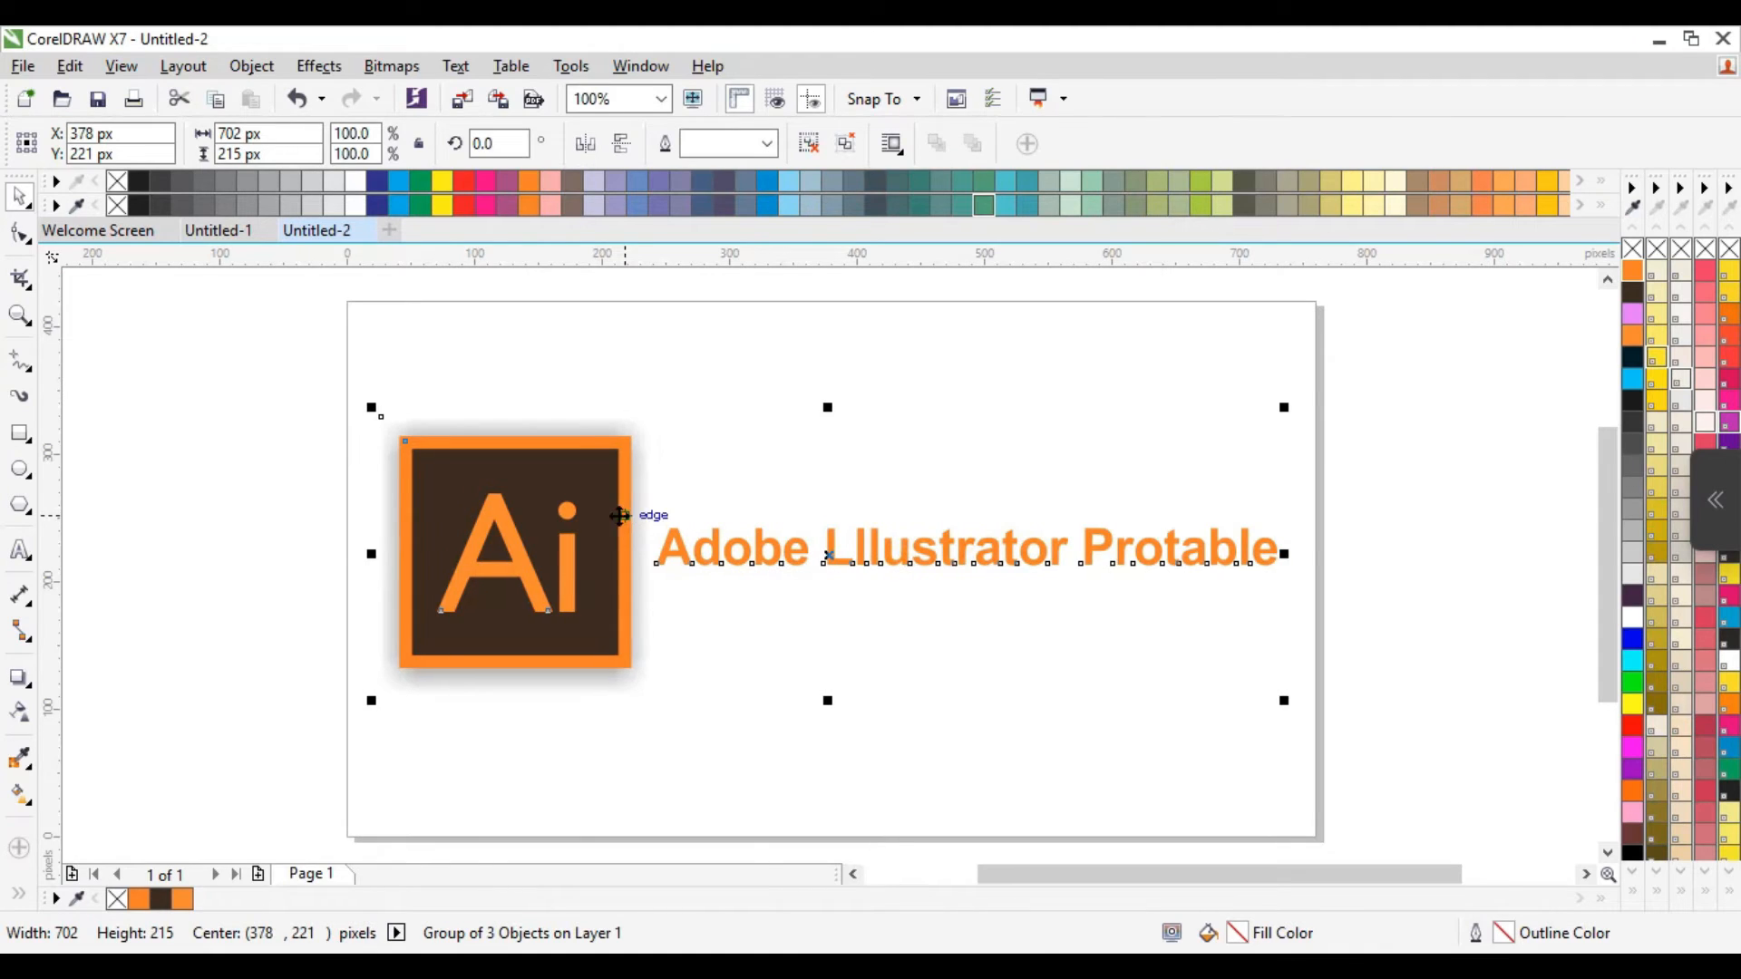
click(695, 382)
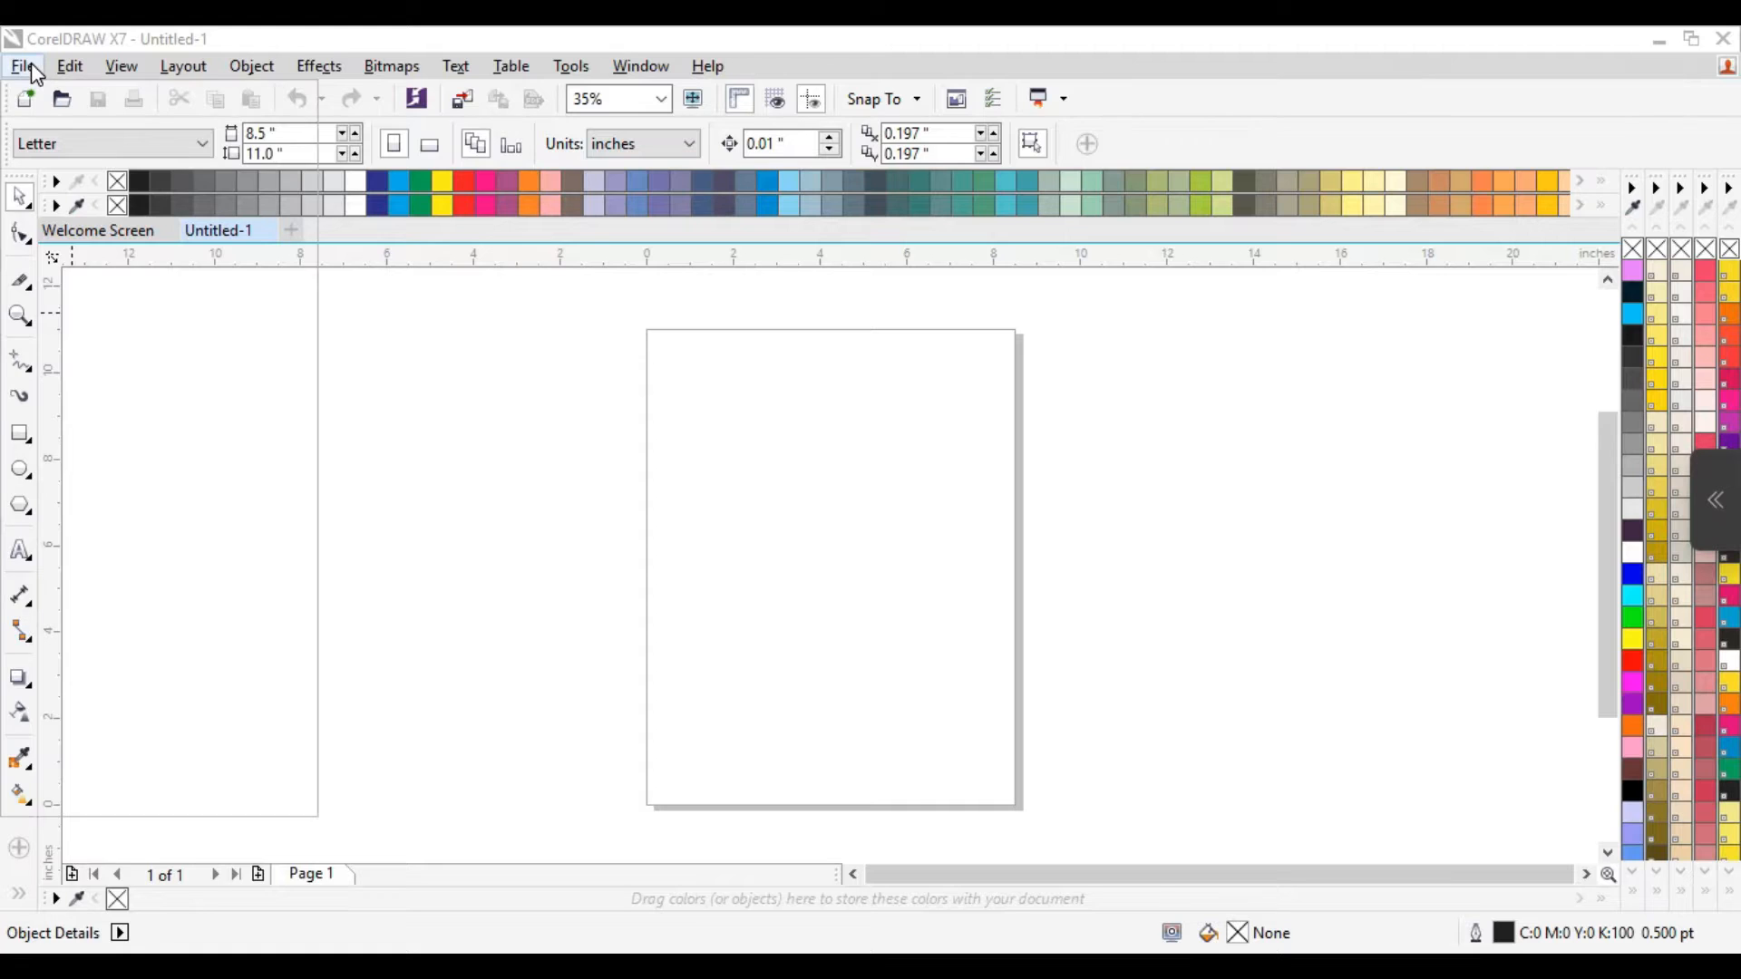
Create a new document with the Web Page (760x420) size in pixels.
click(23, 65)
click(27, 64)
click(57, 98)
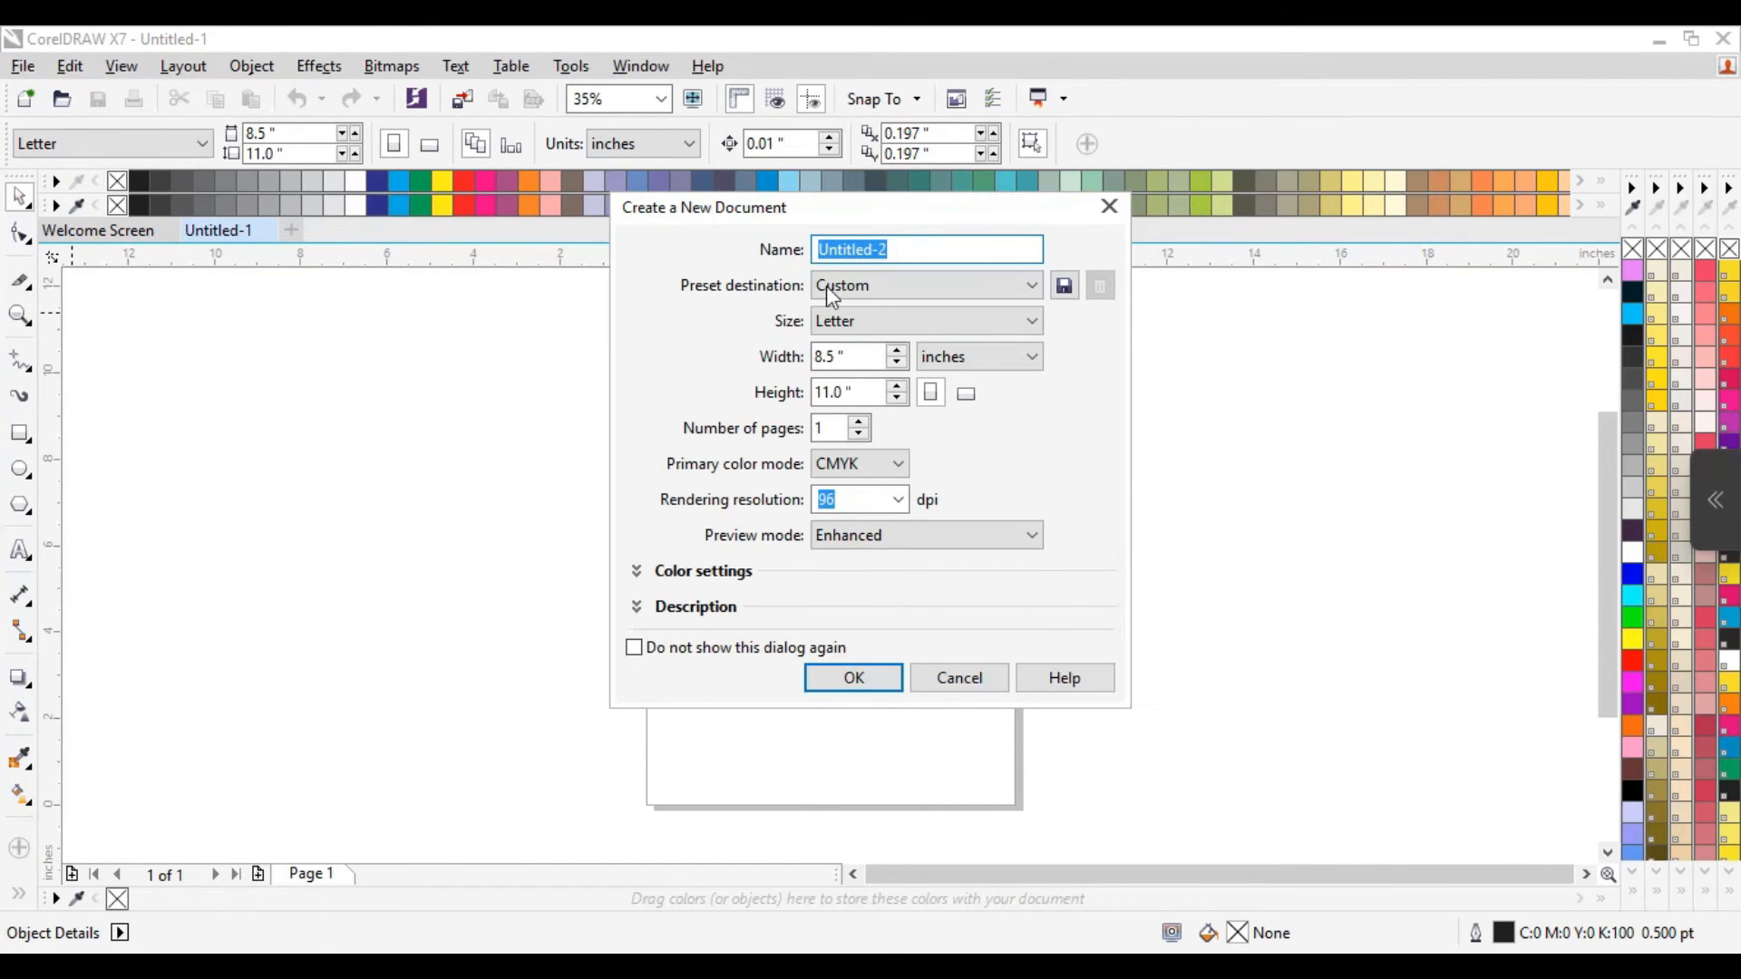
click(933, 320)
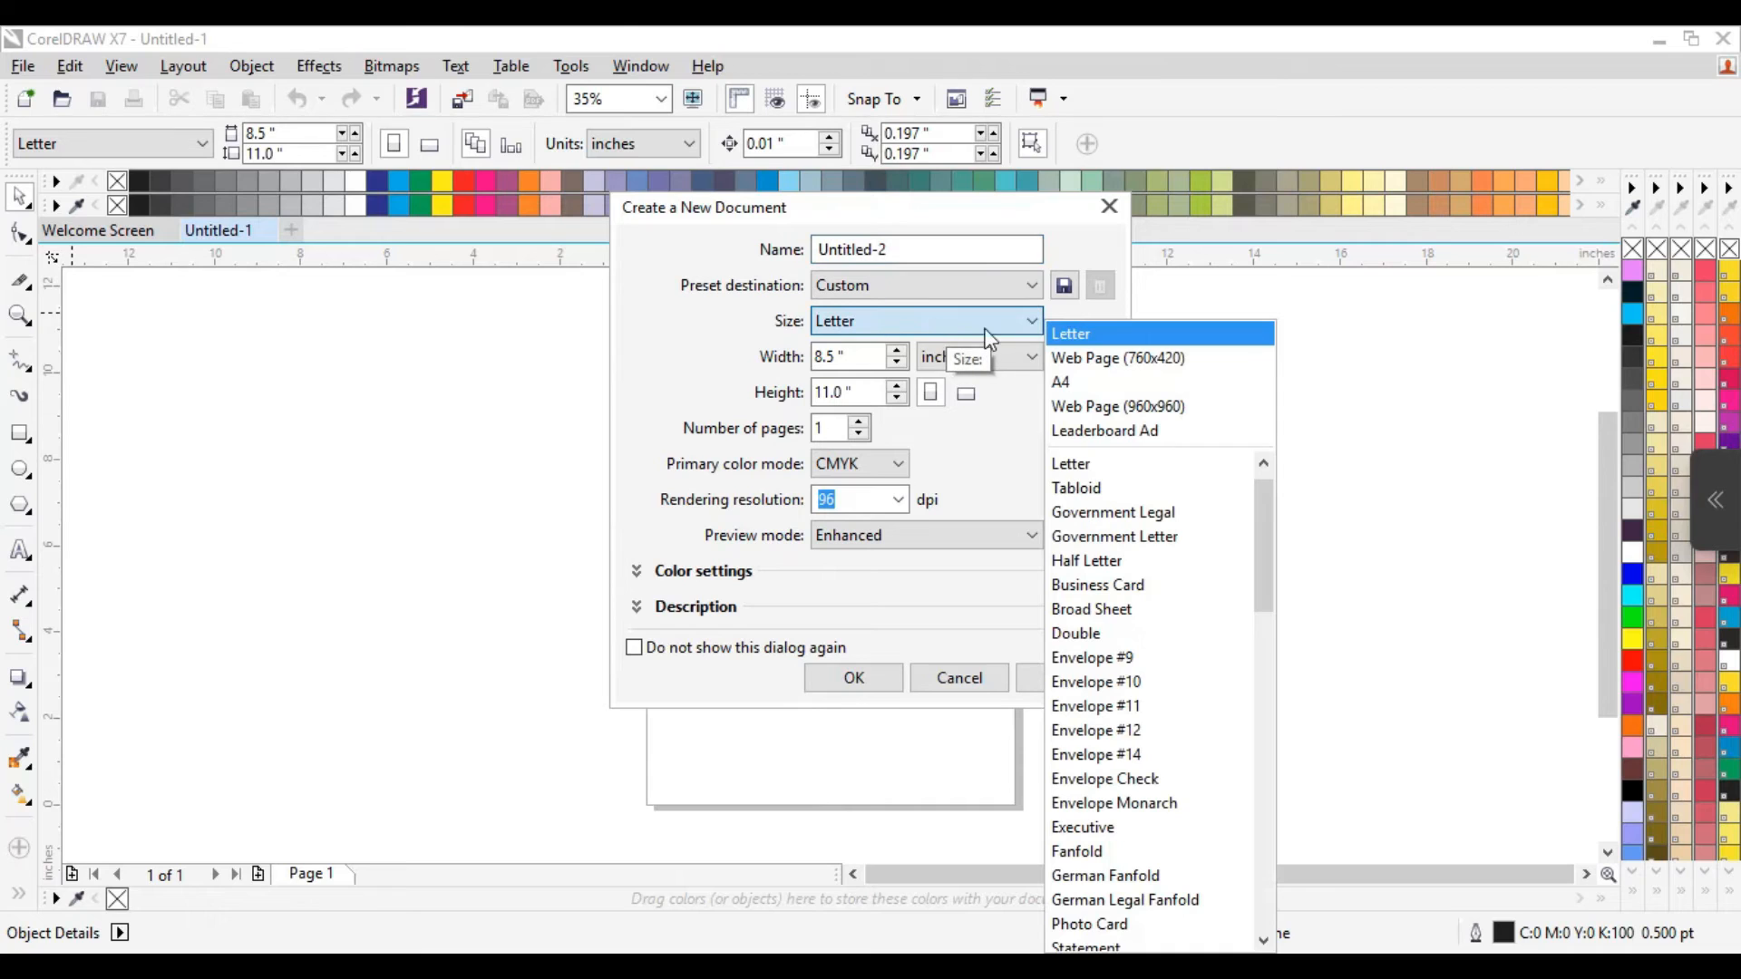
click(1088, 358)
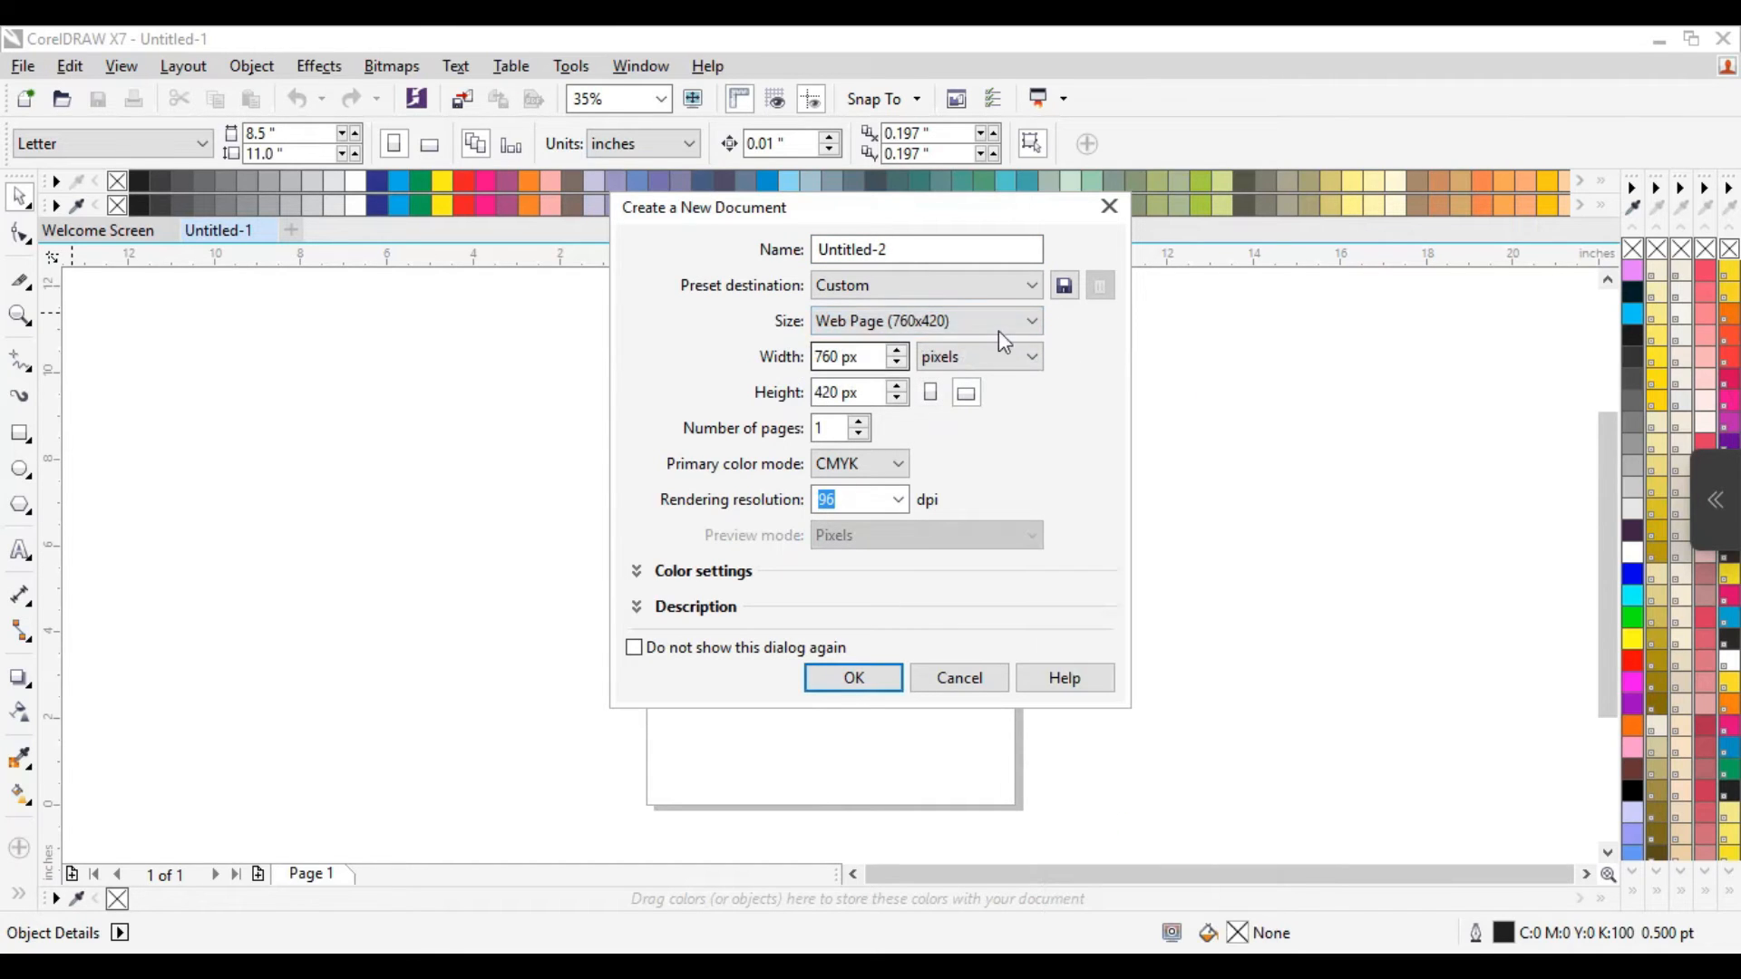
click(859, 675)
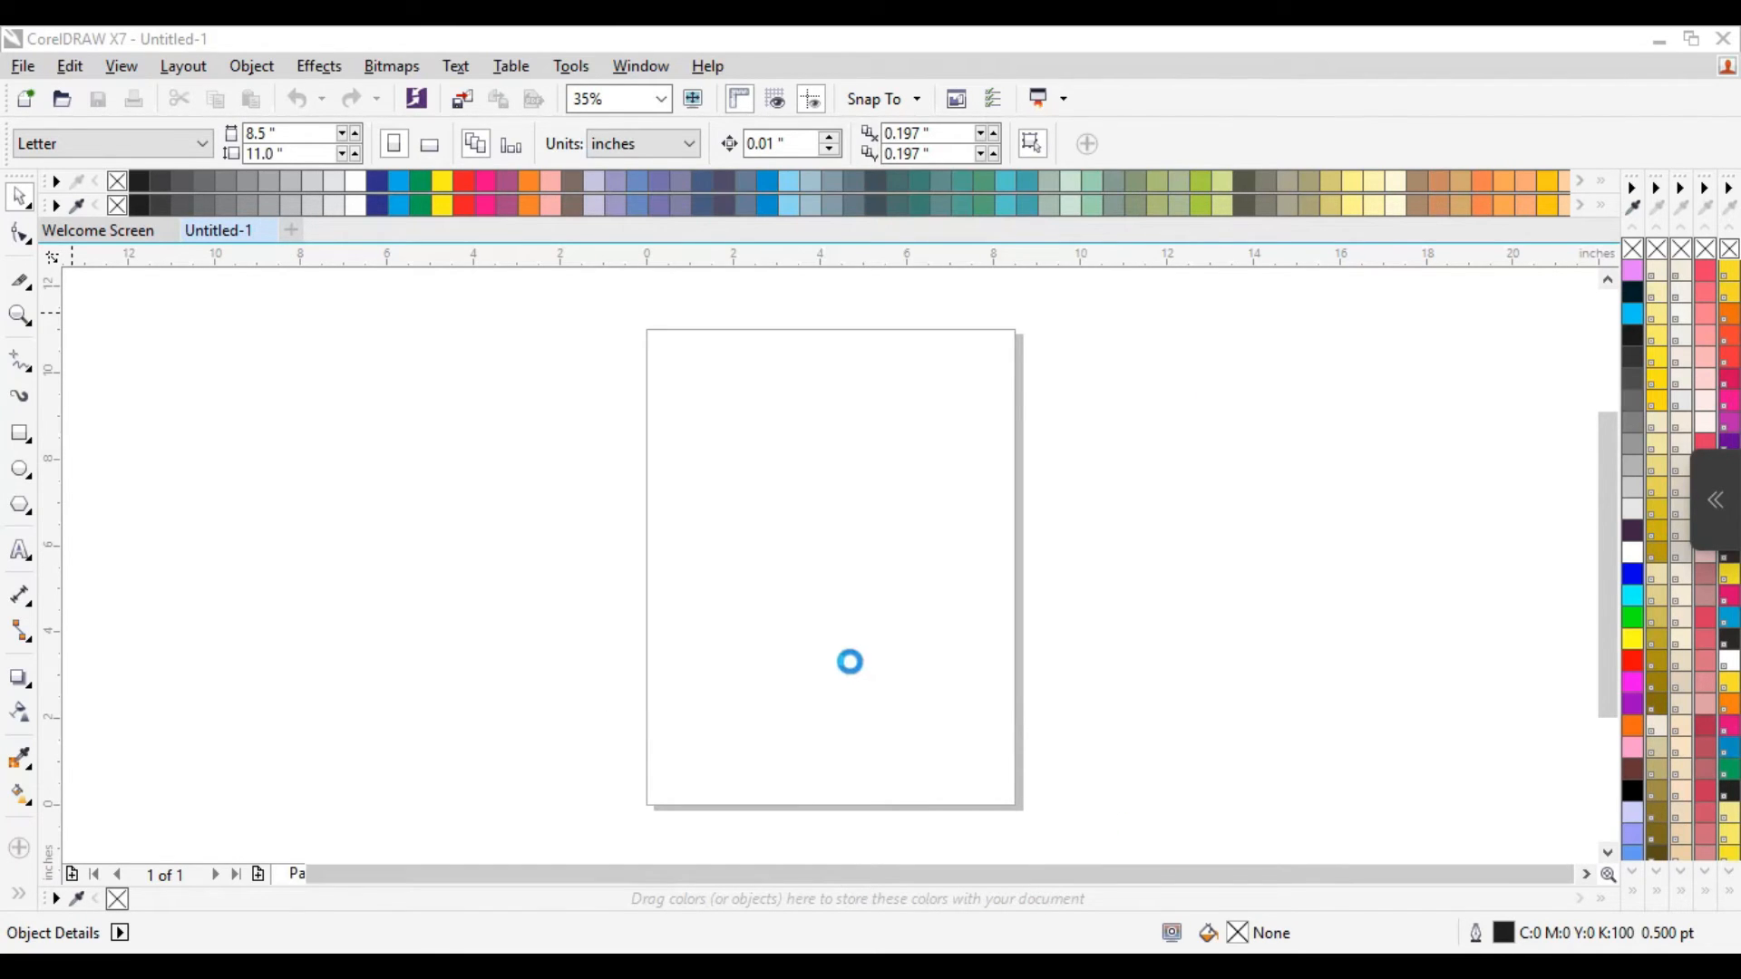
Draw a square of about 198 × 198 px on the left half of the page, centred at about (183, 210) px.
click(20, 433)
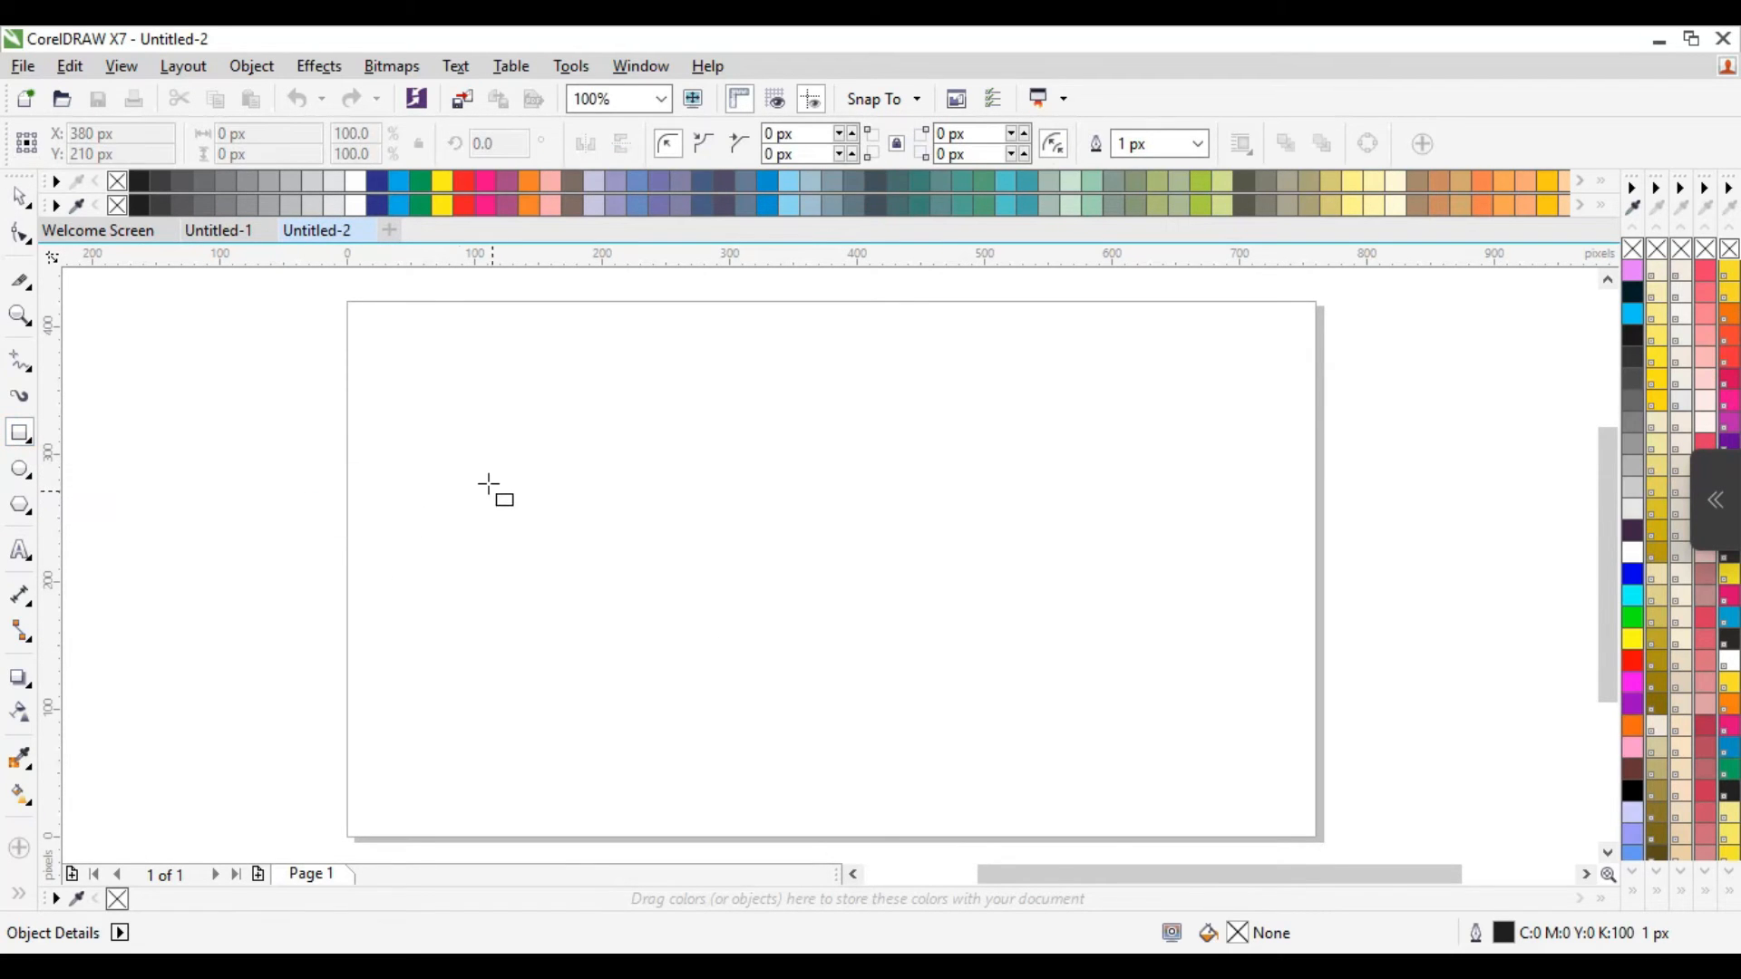
drag(453, 443, 637, 695)
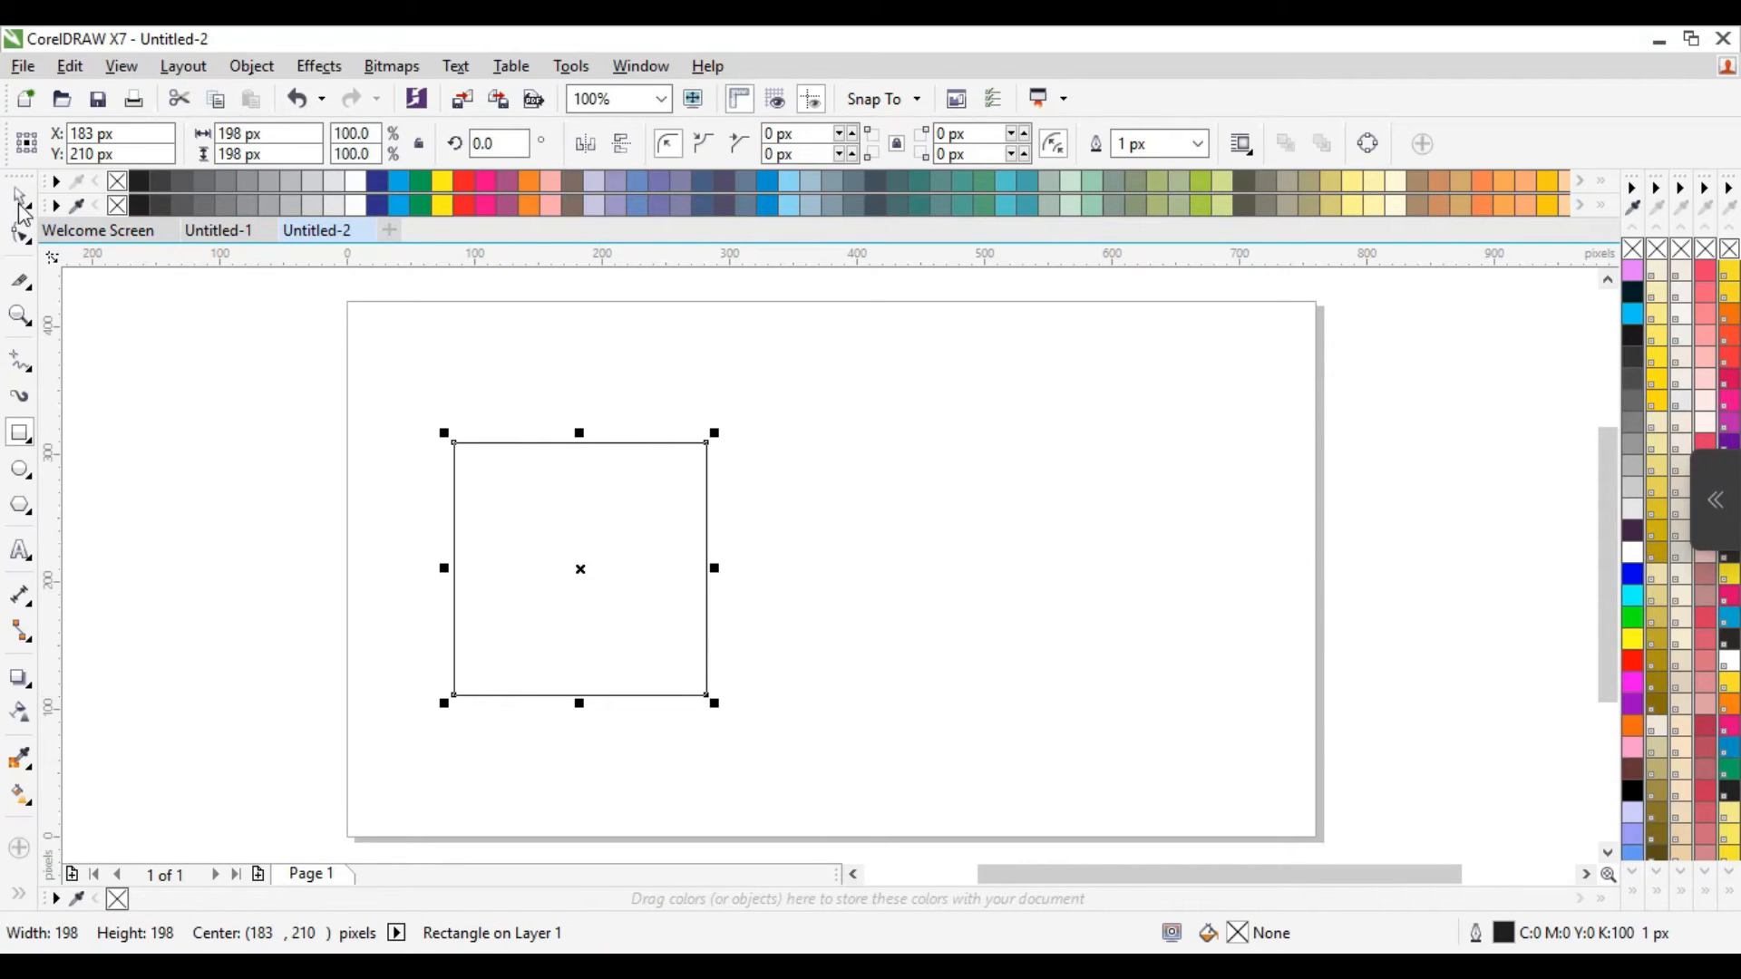
click(20, 206)
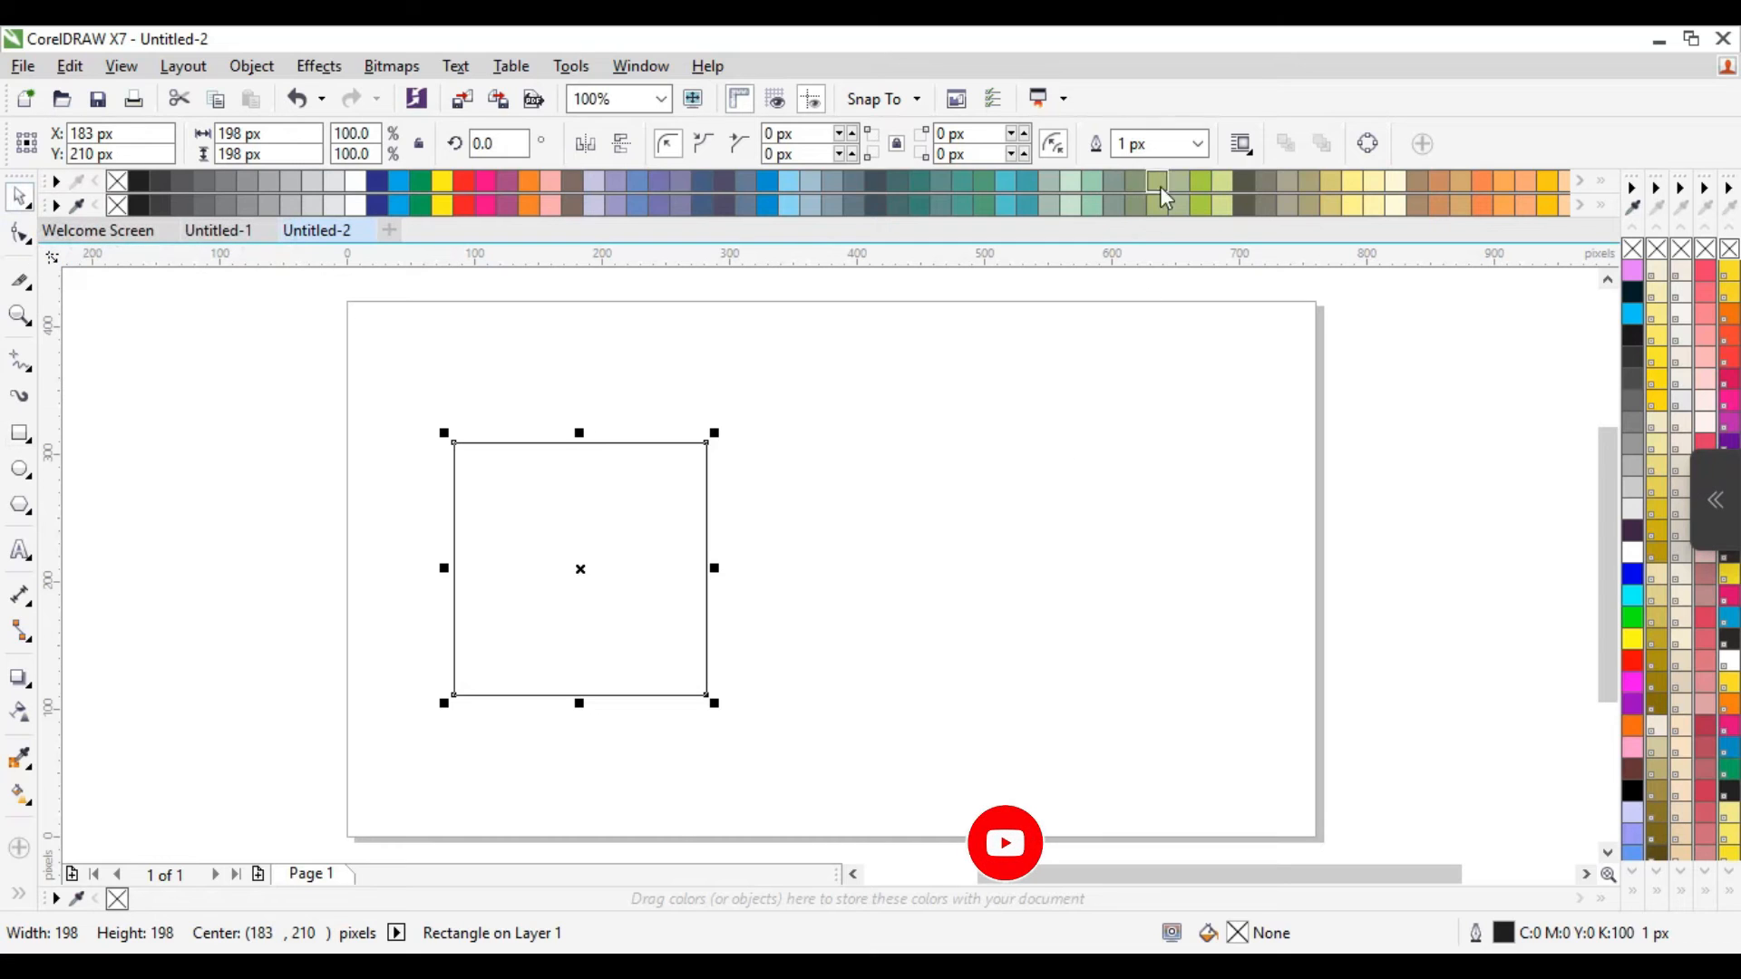
Set the square's outline width to 10 px and its outline colour to pink (#E579FF).
click(1197, 143)
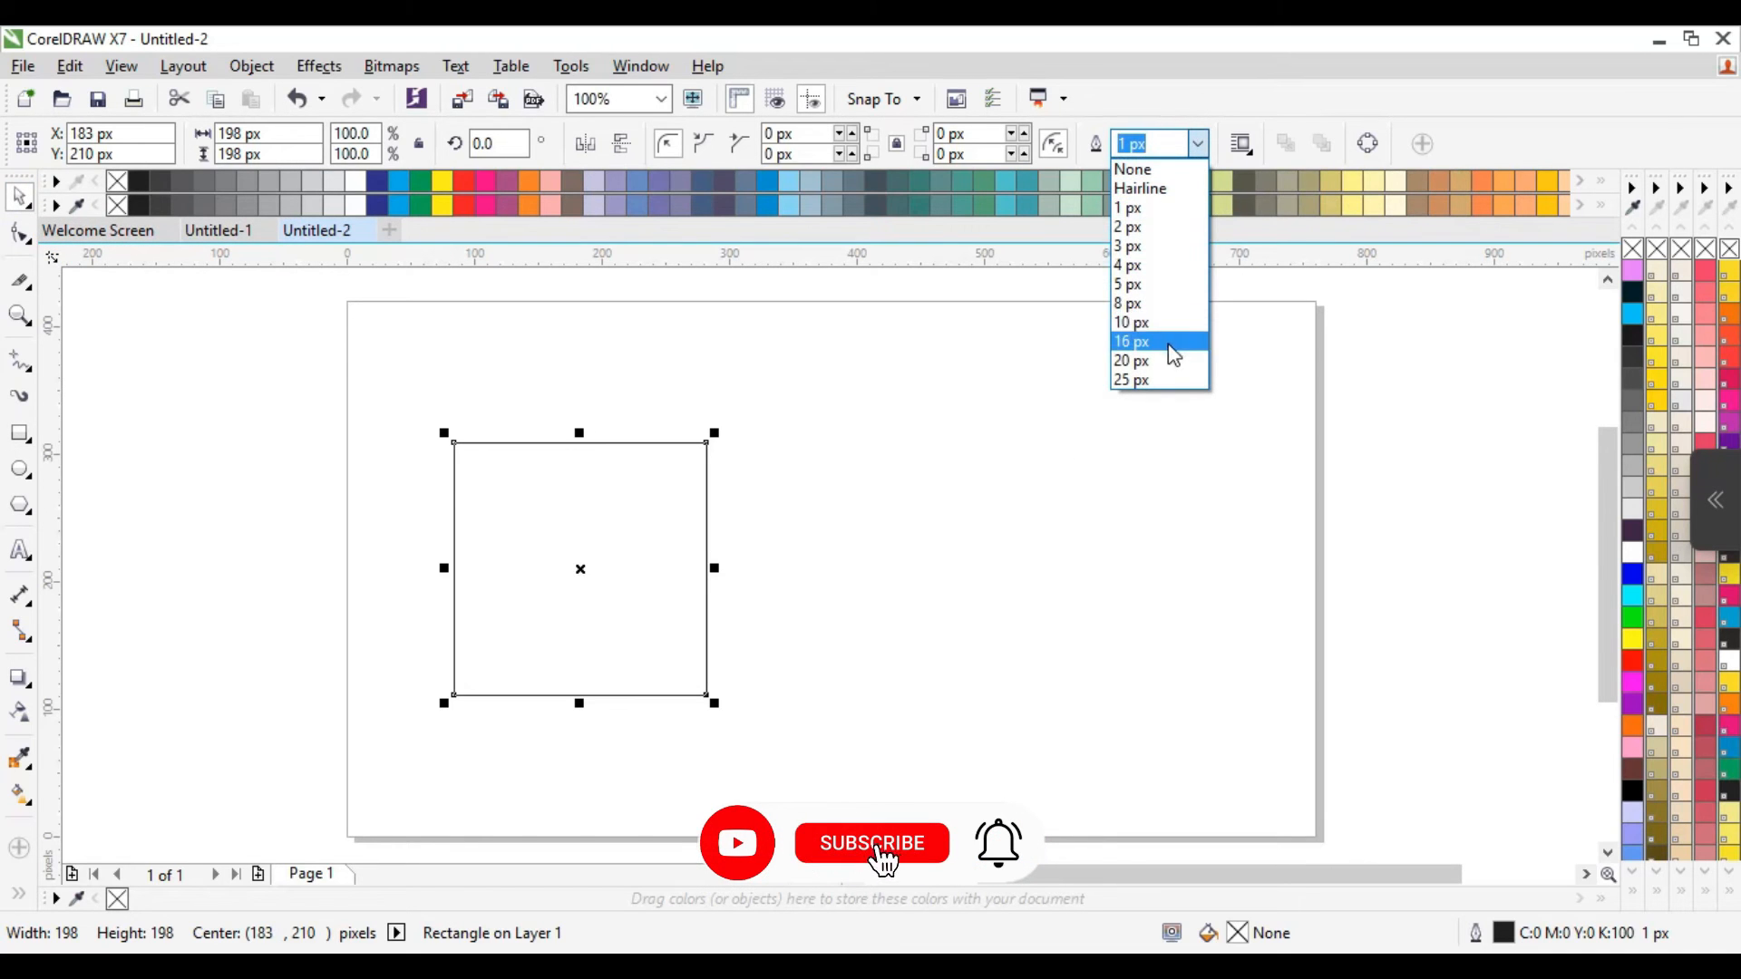
click(1162, 322)
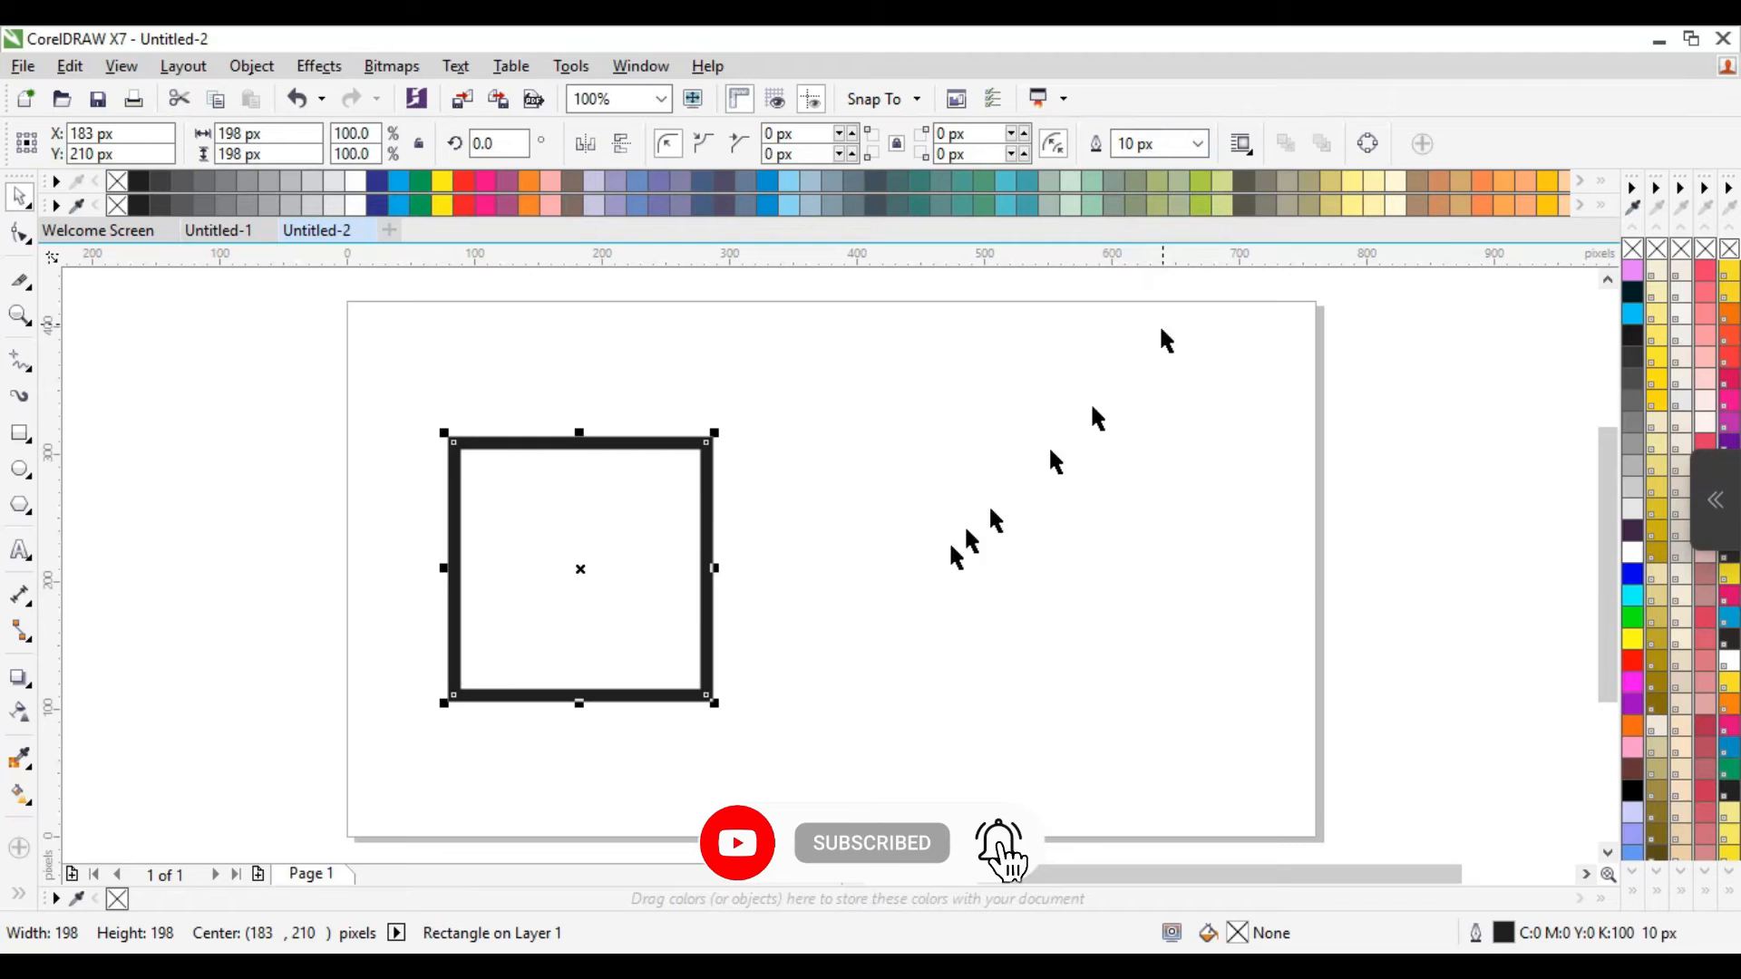
click(414, 463)
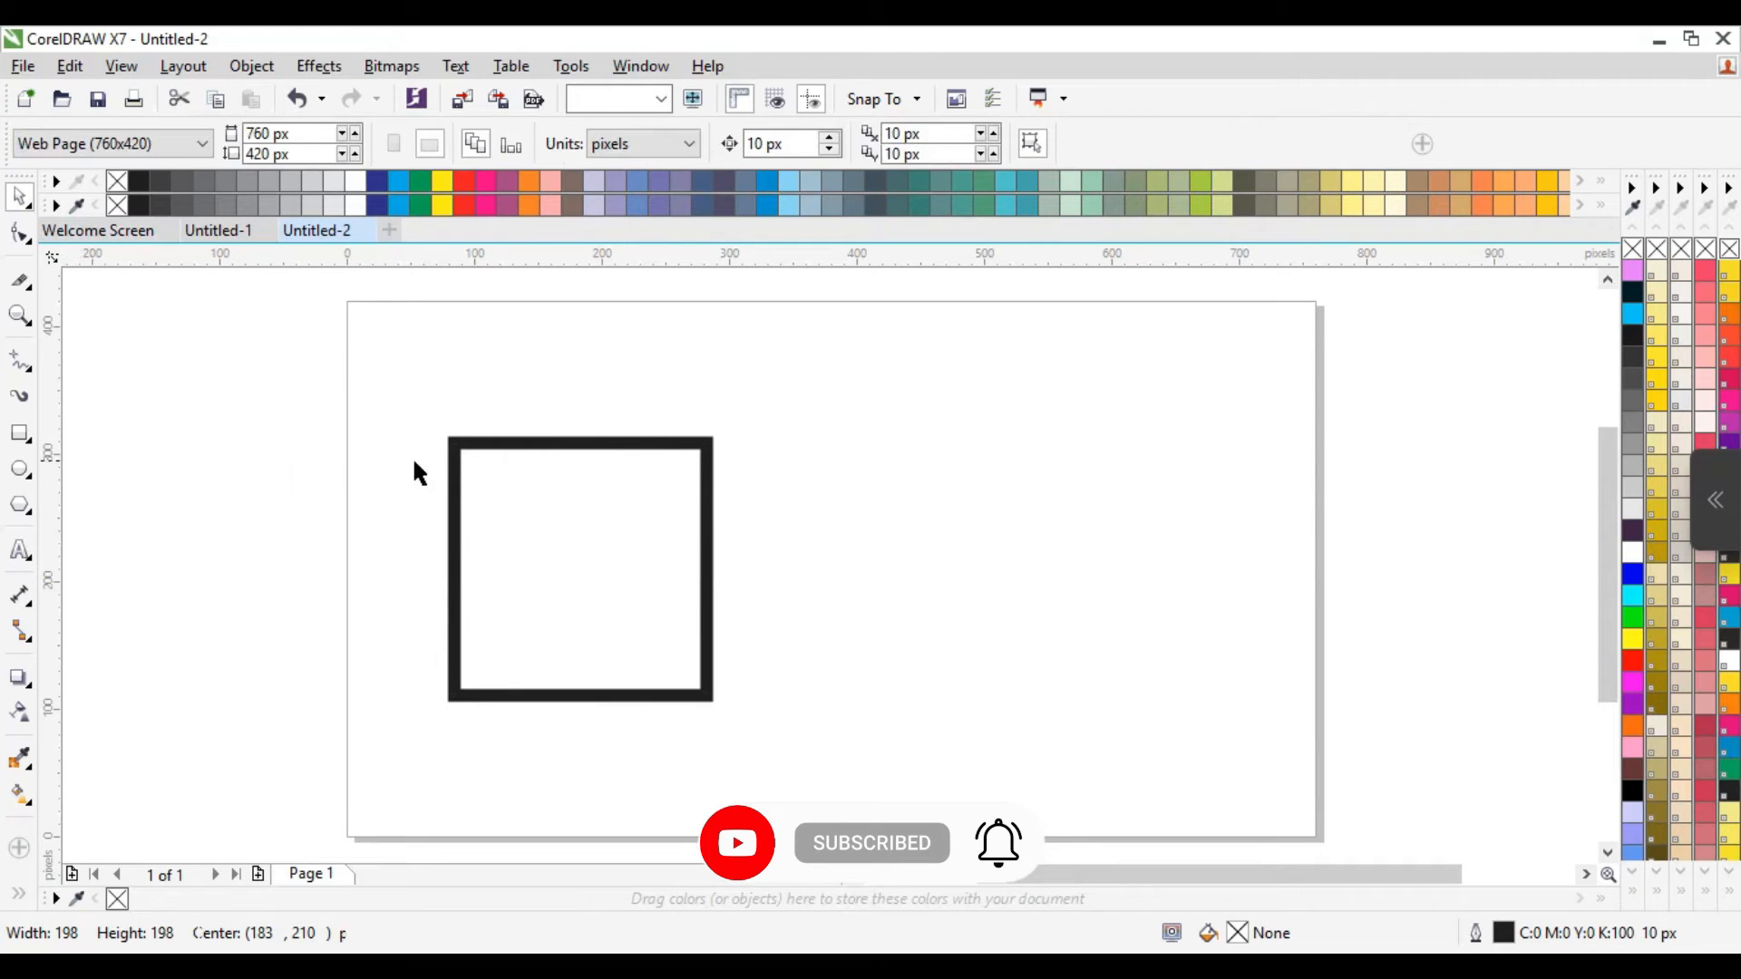
click(525, 444)
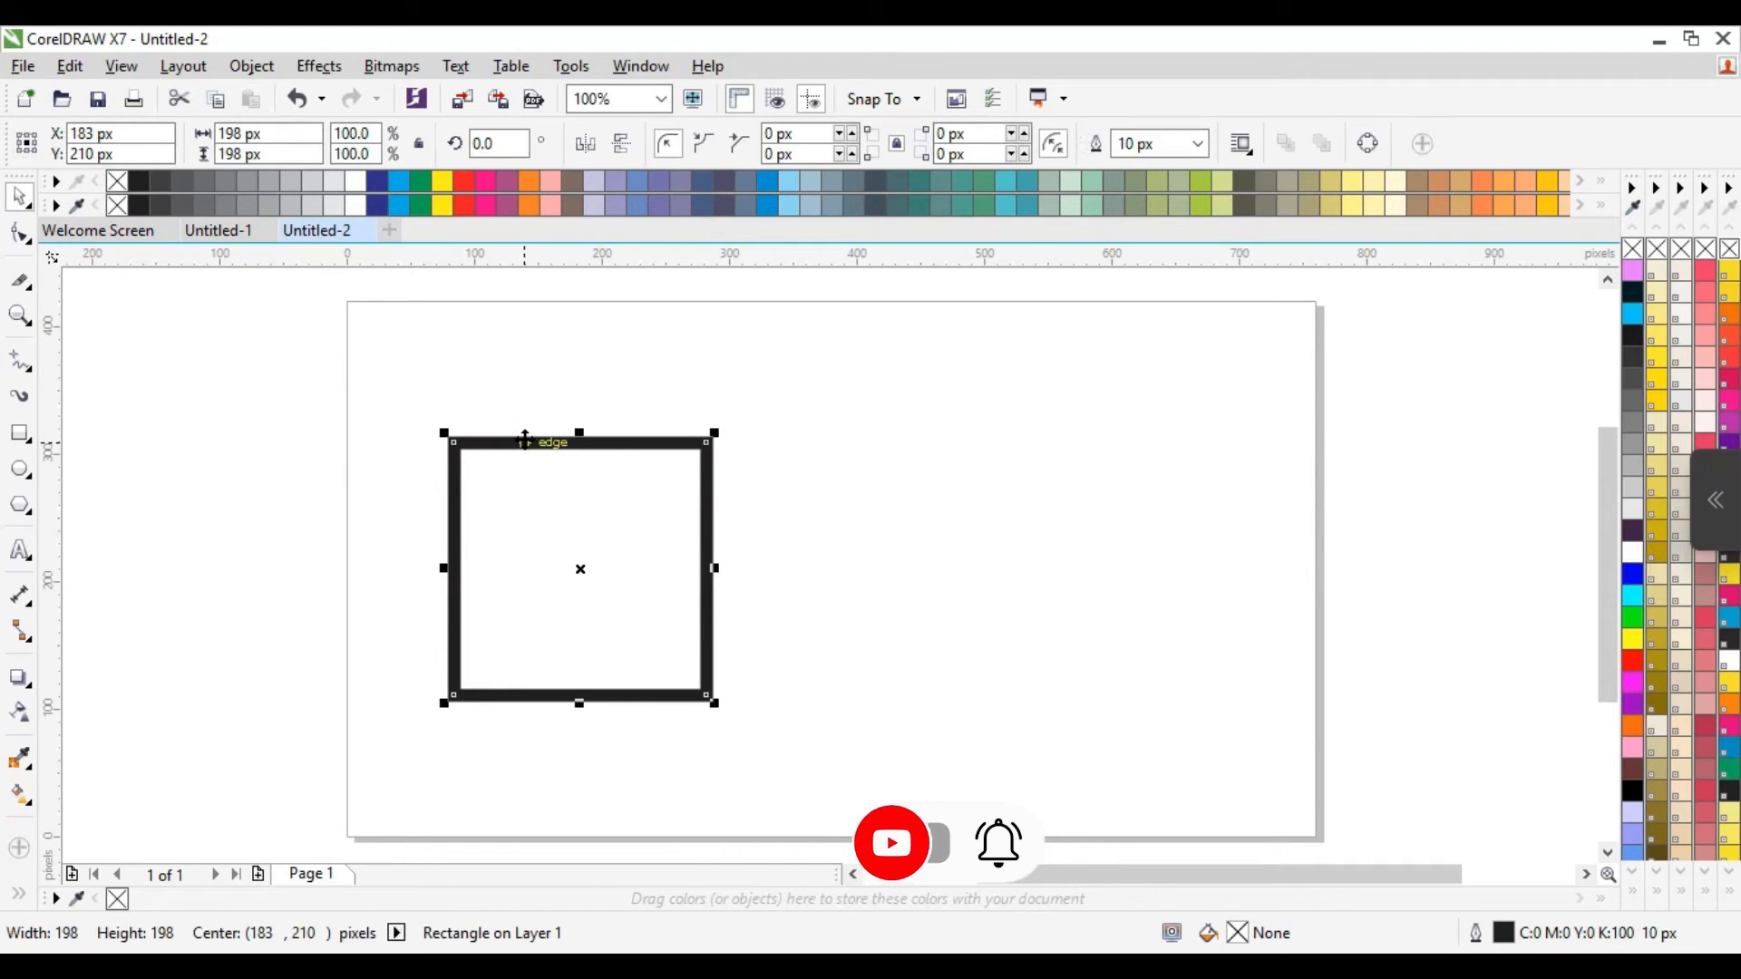
right_click(1629, 270)
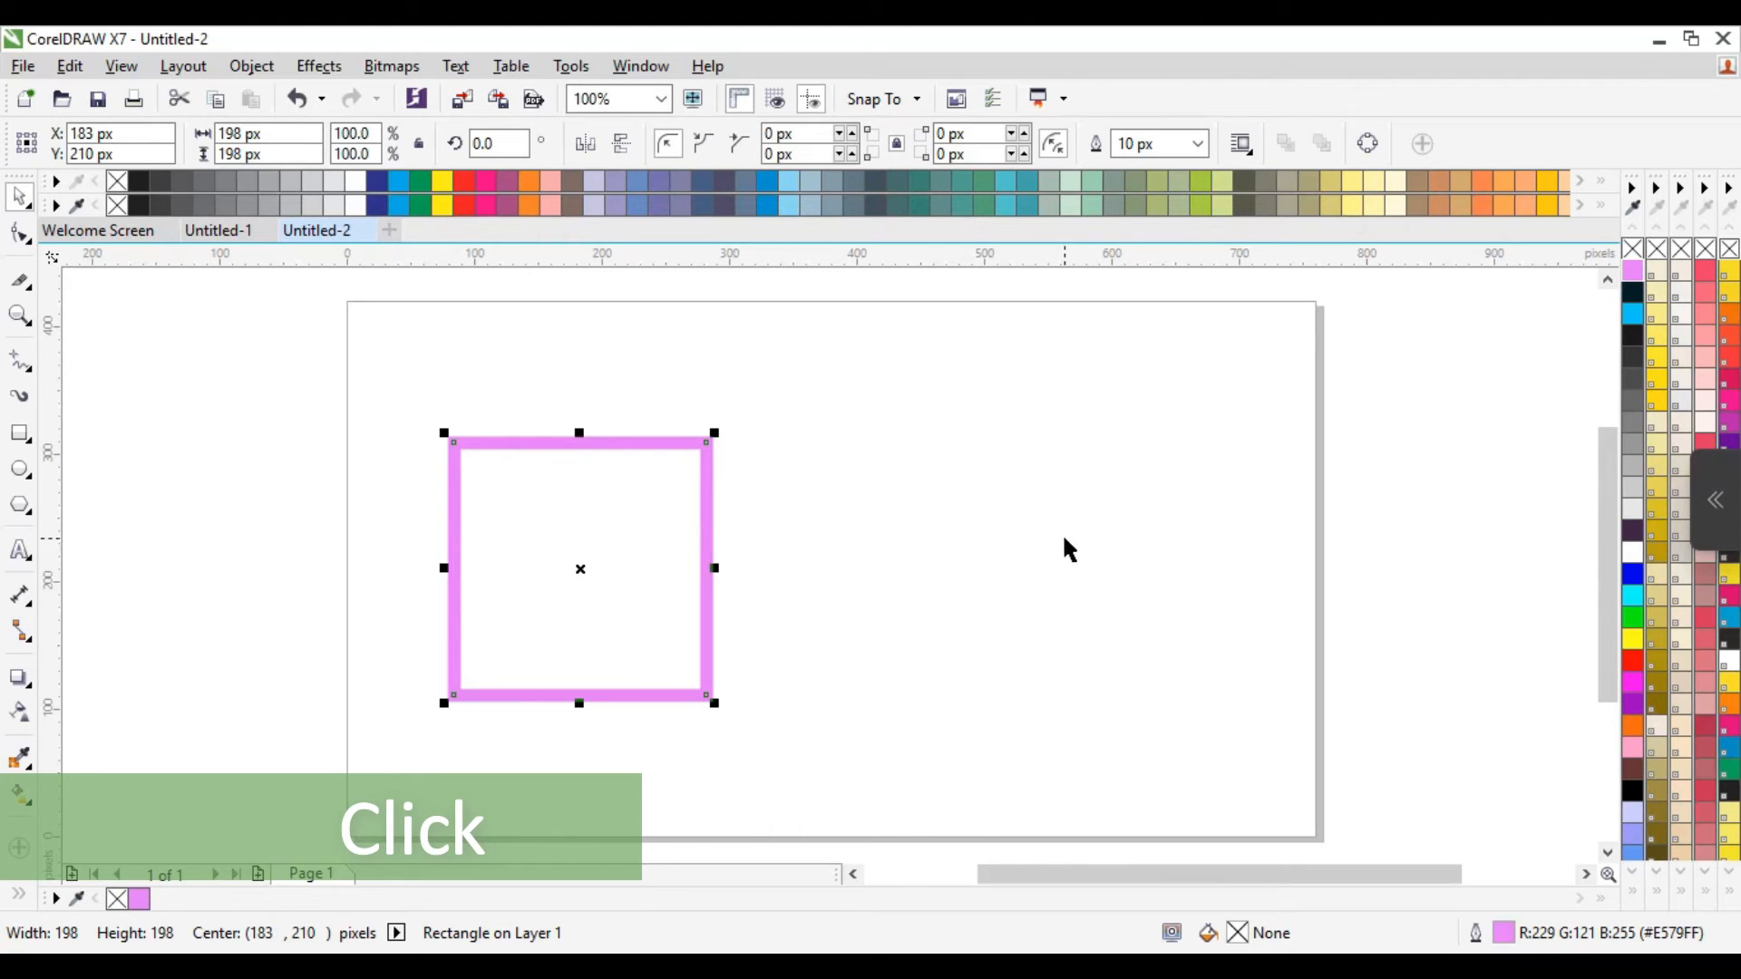
Fill the pink-bordered square with dark navy (#011D28).
click(1634, 297)
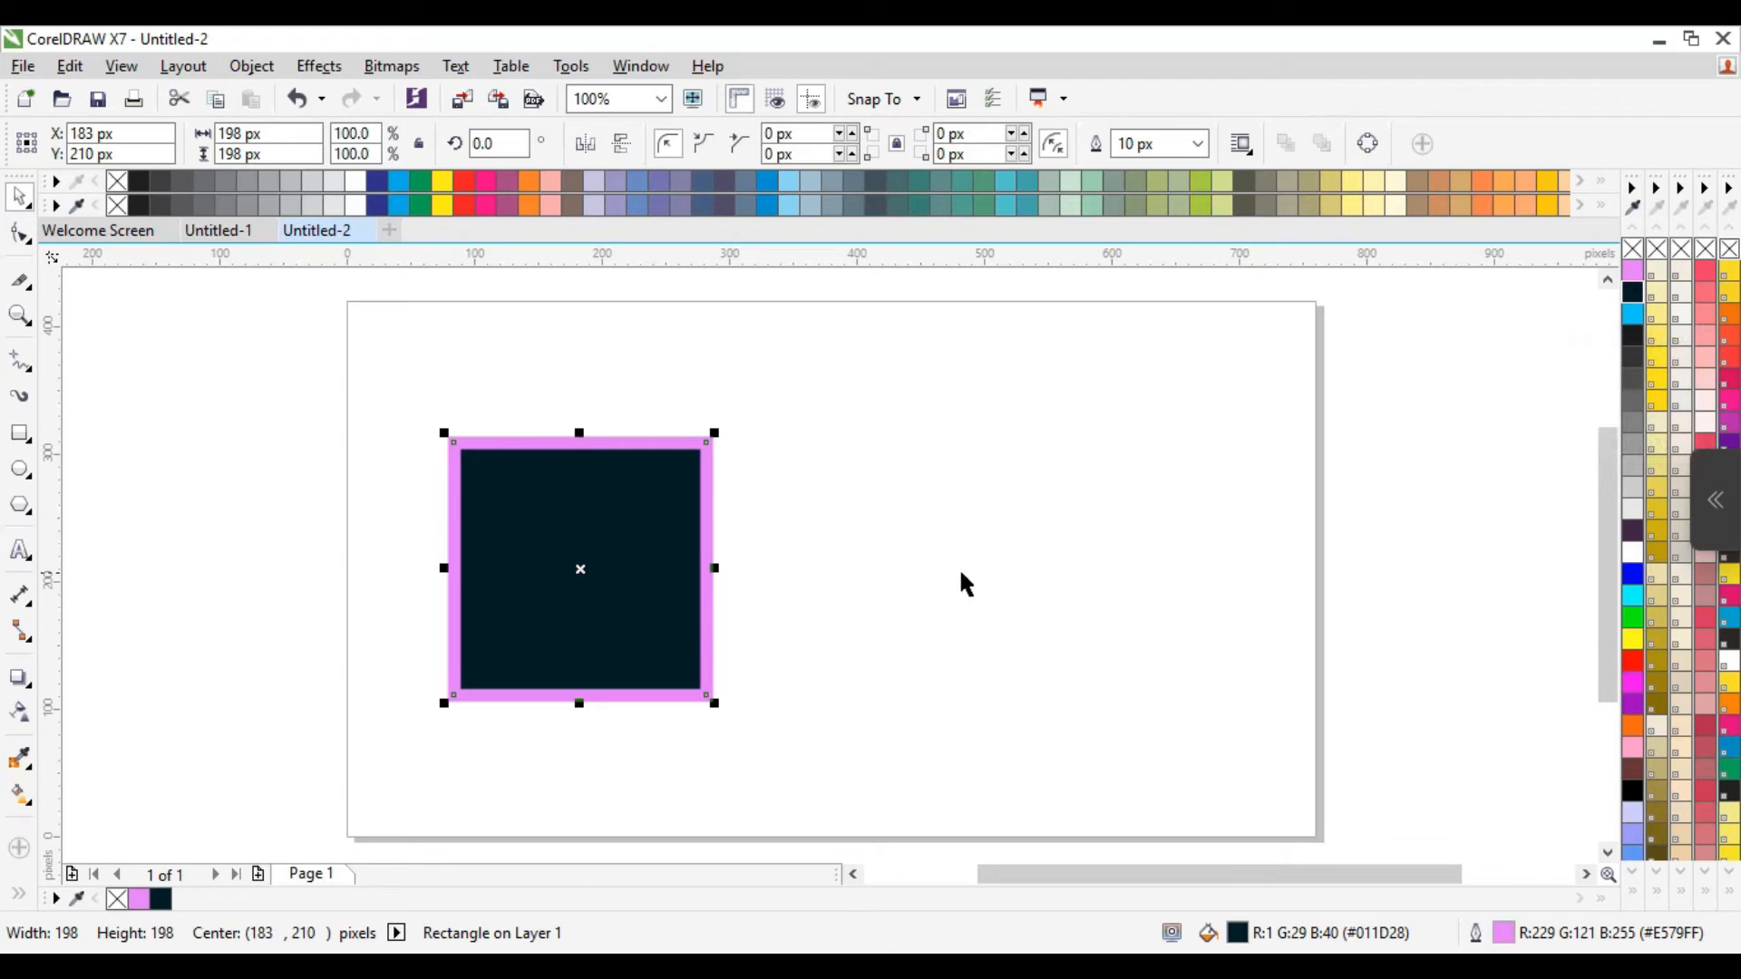
click(395, 406)
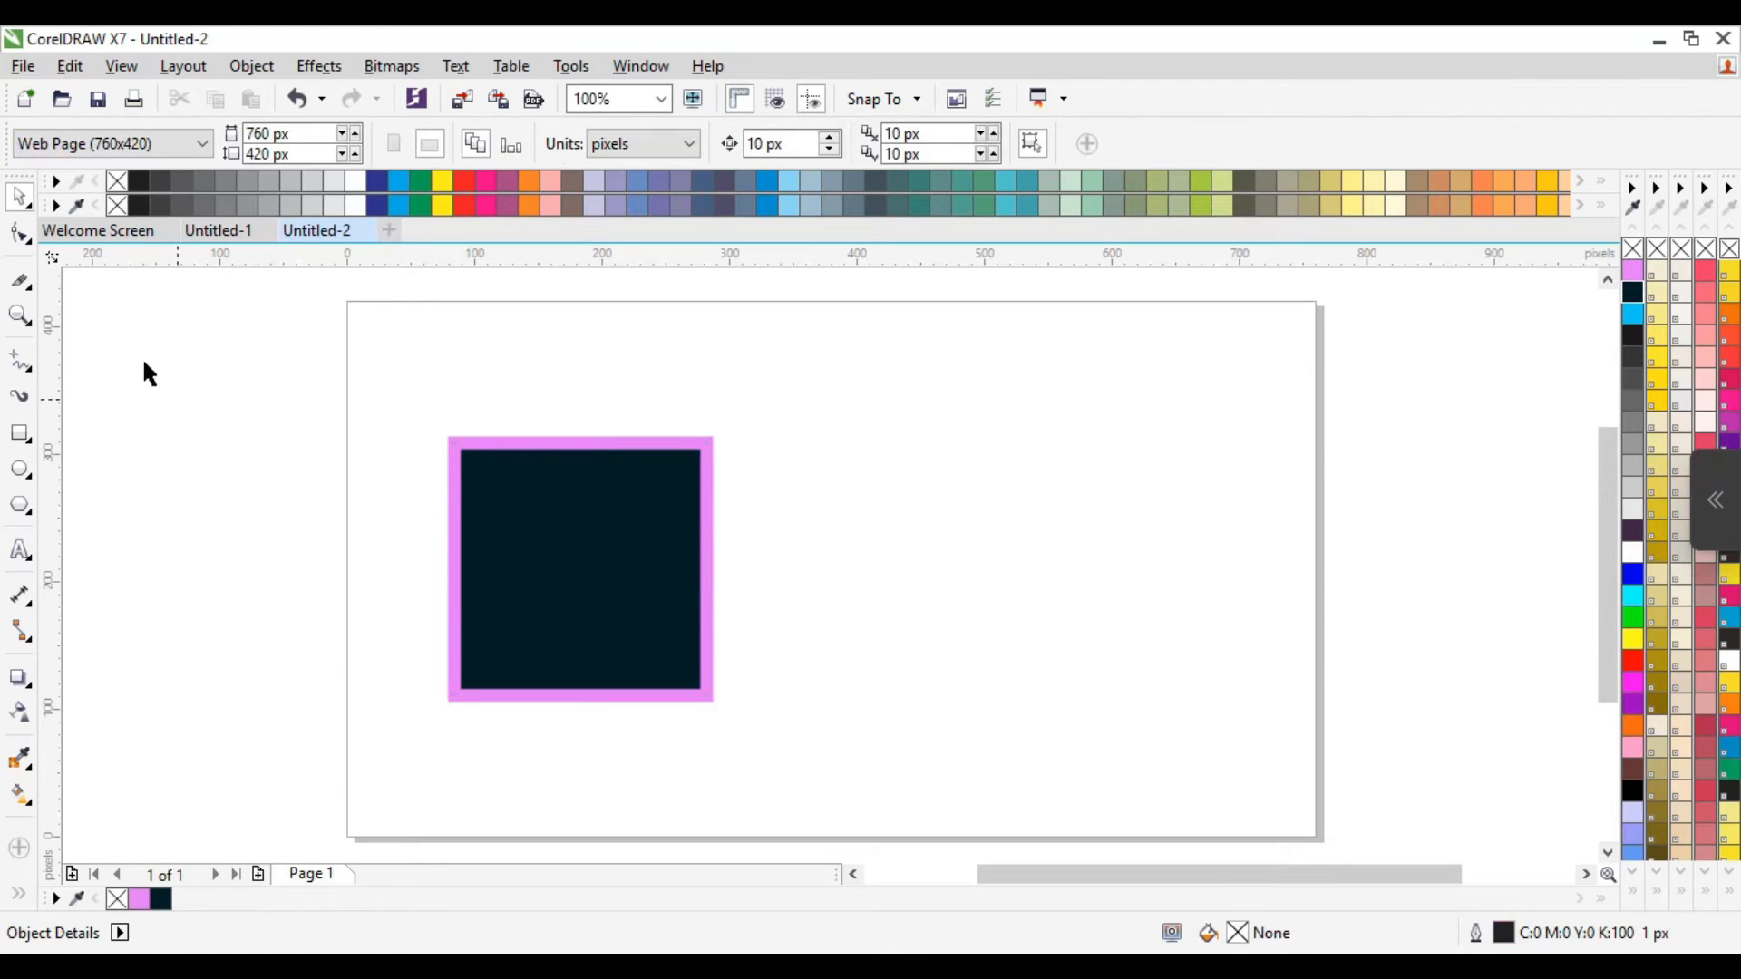
Add the artistic text "Pr" on the empty page area beside the square and enlarge it to about 100 pt.
click(20, 550)
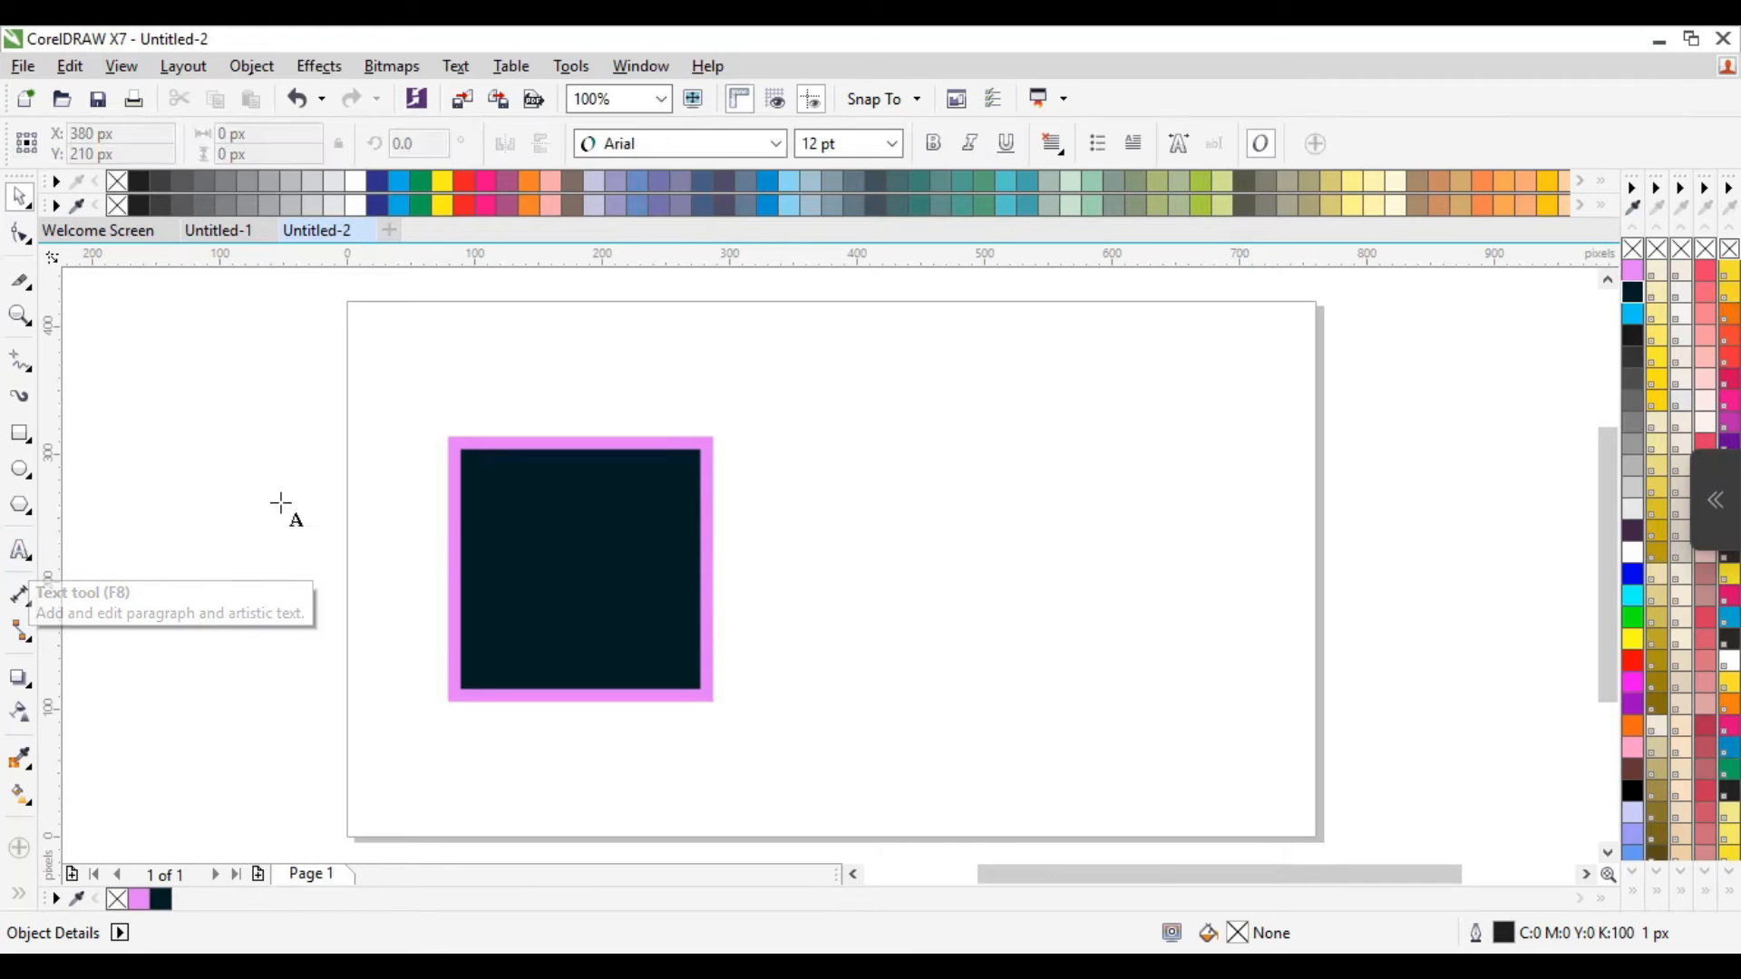
click(795, 545)
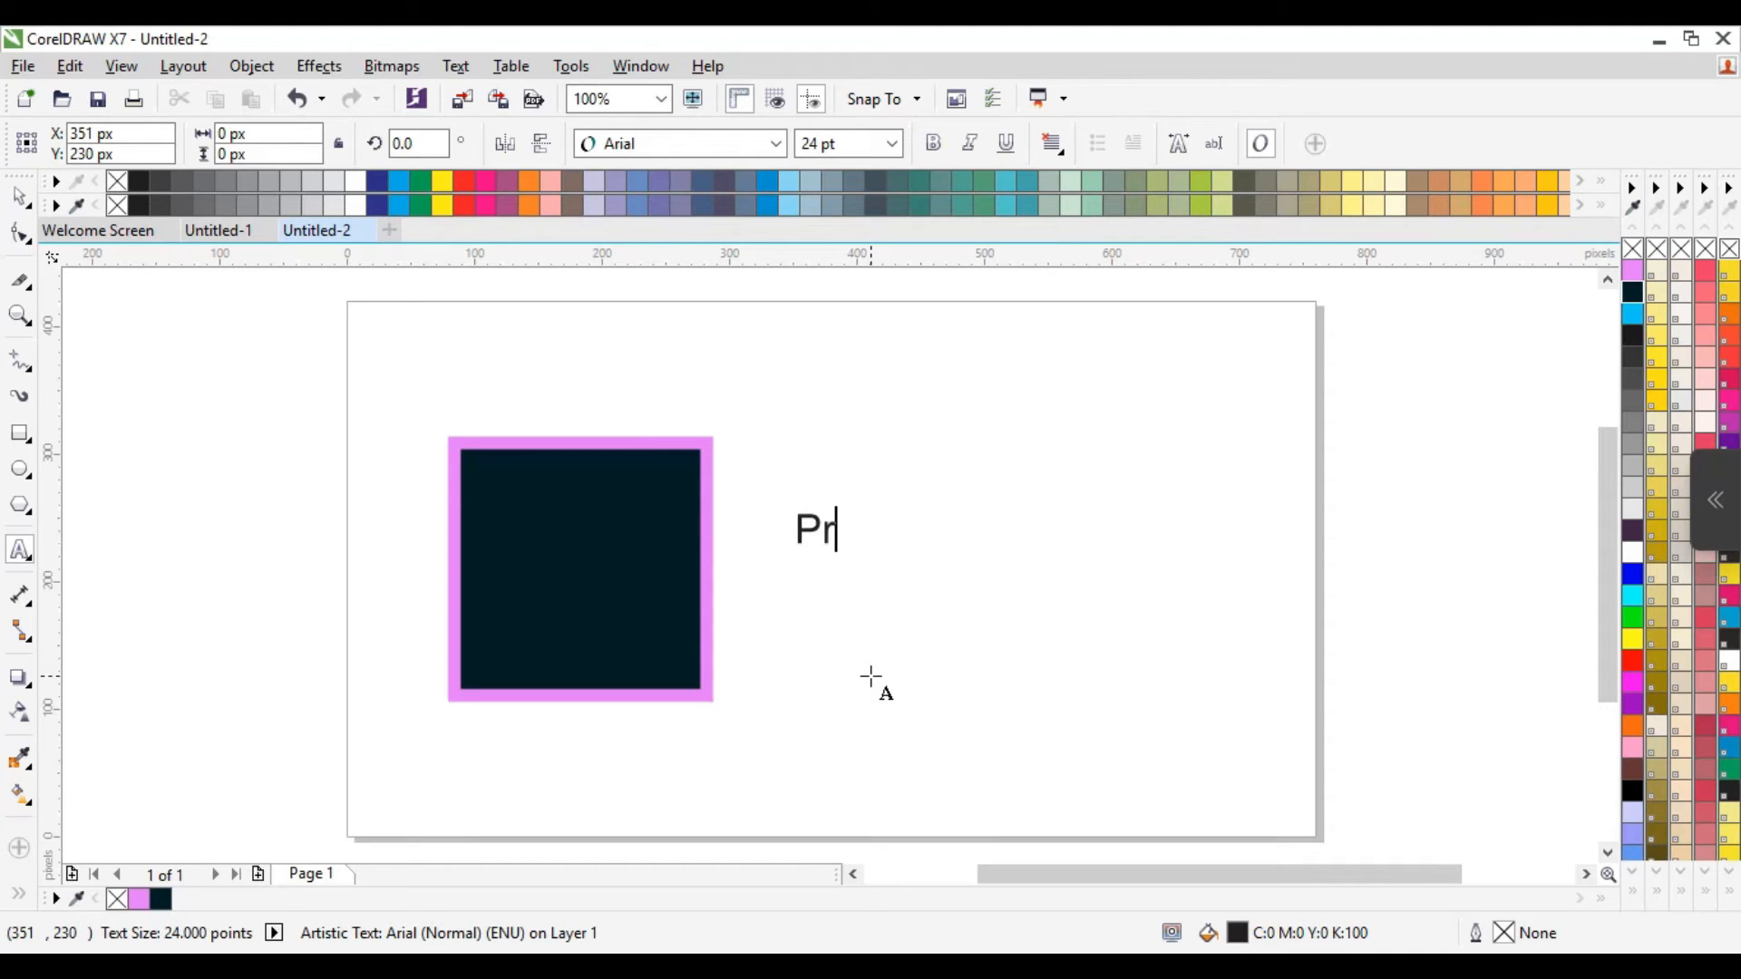
key(Escape)
click(23, 200)
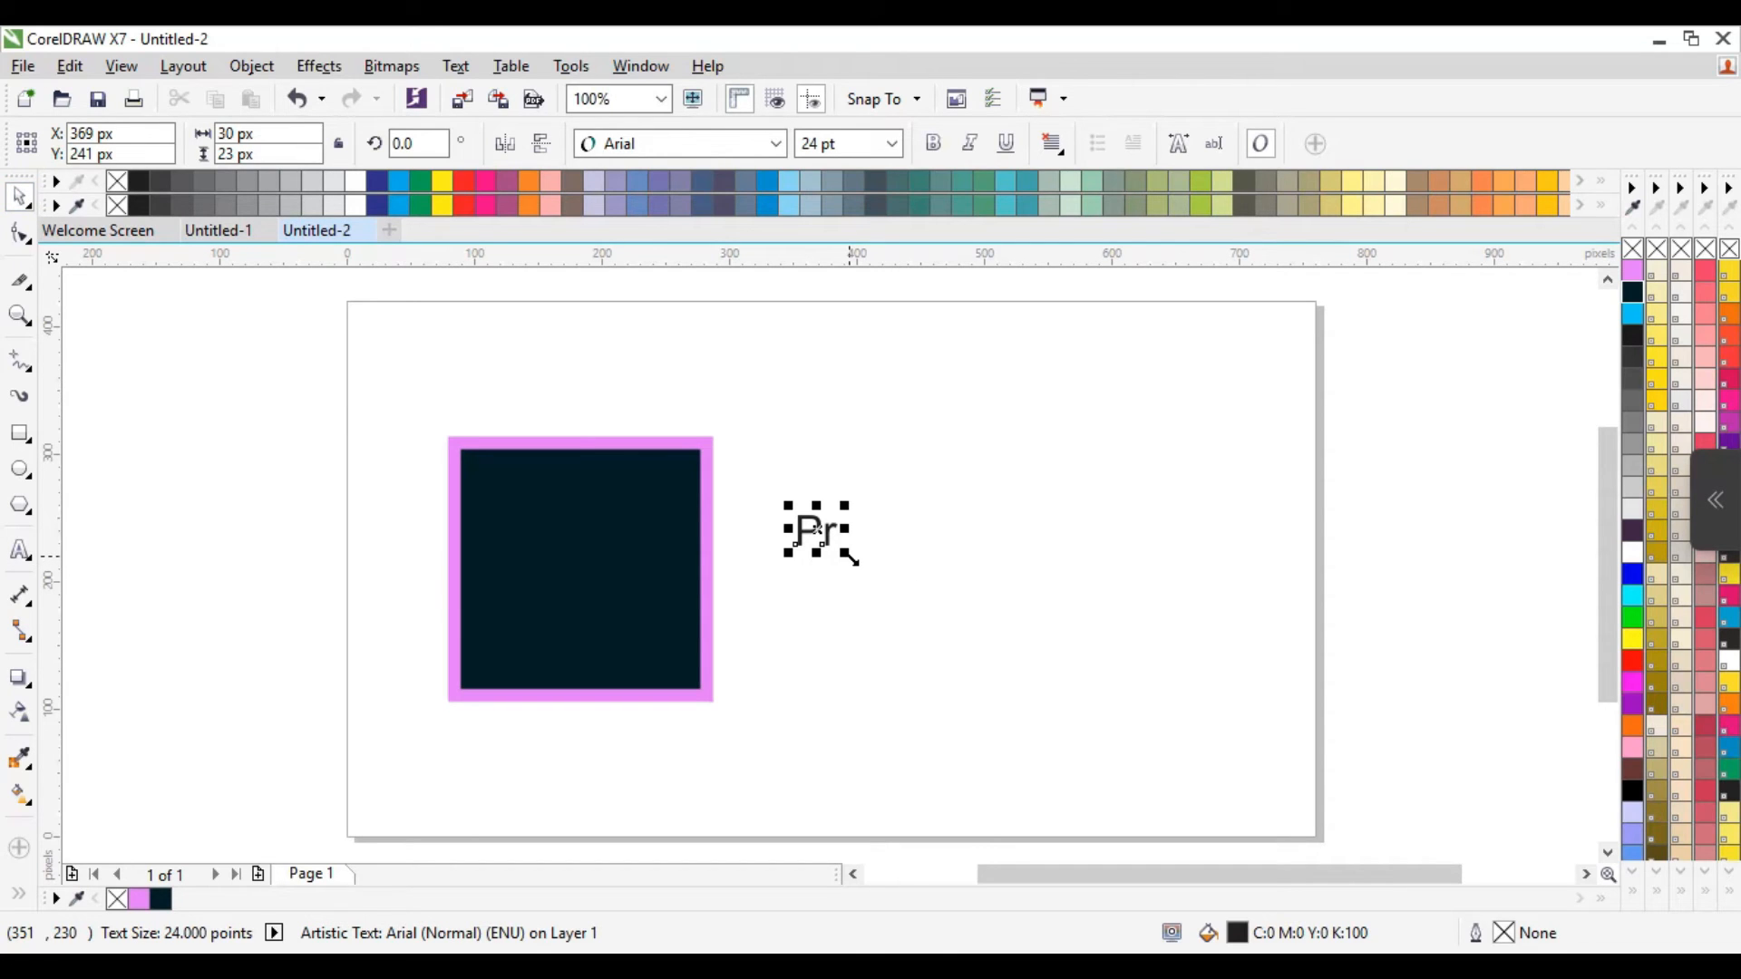
drag(851, 560, 966, 662)
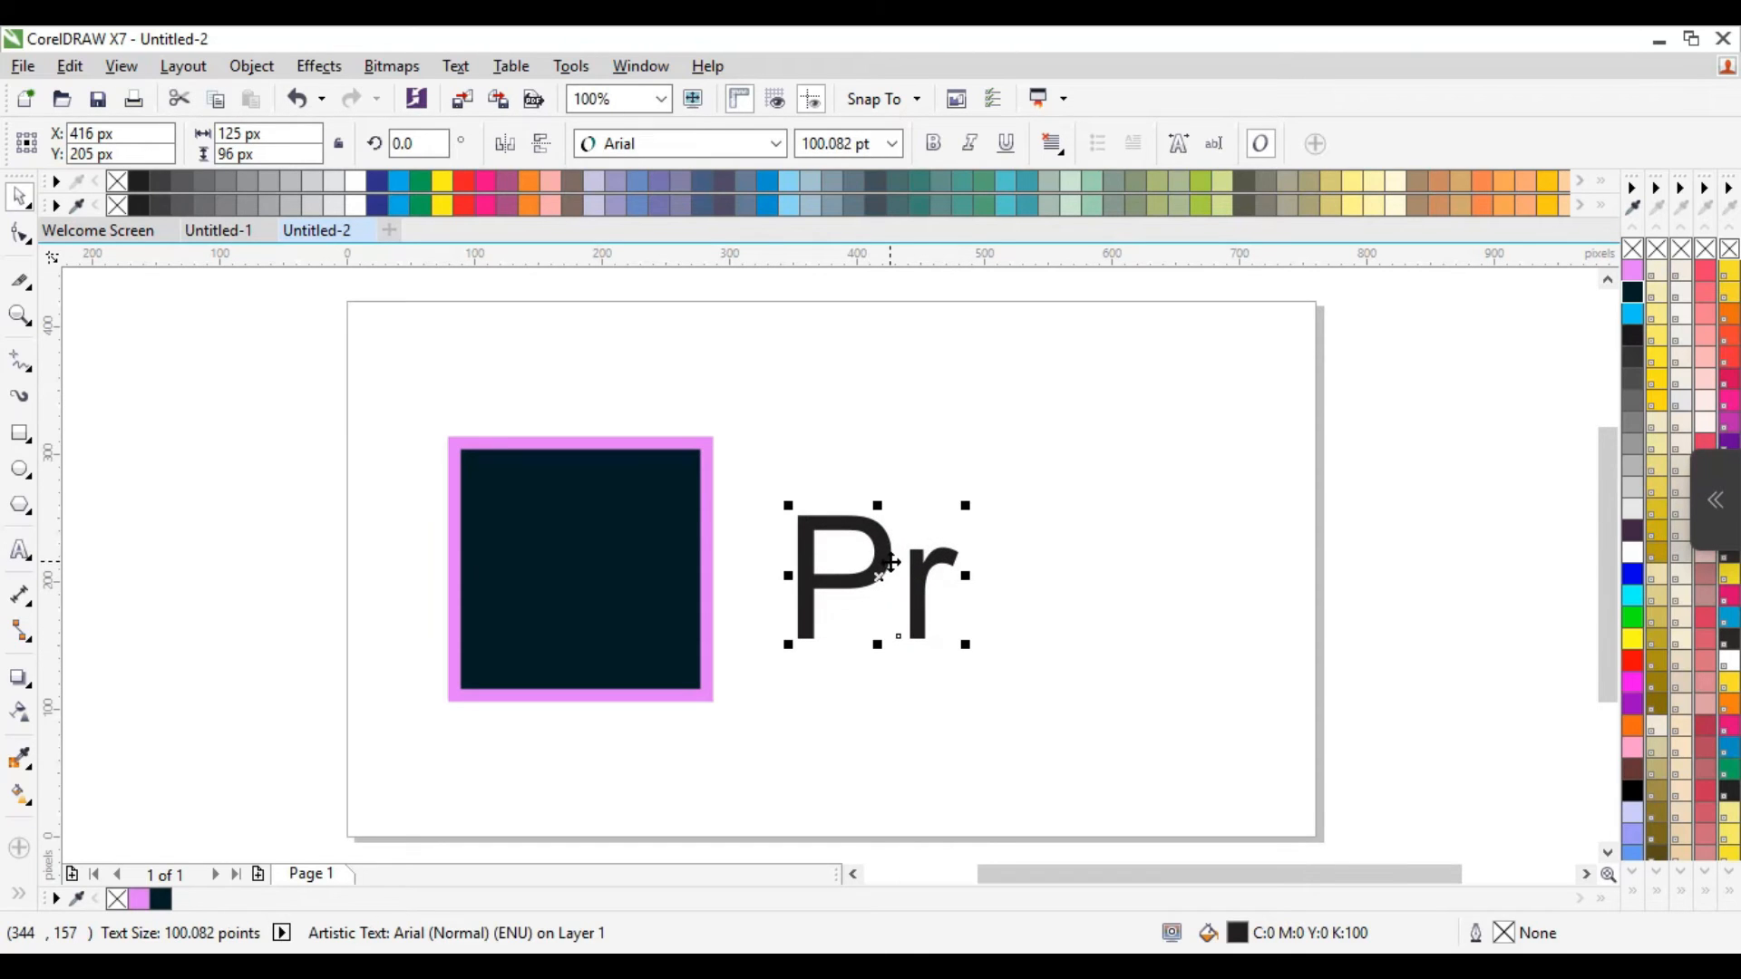
Move the "Pr" text into the square, centred at about (181, 211) px, and fill it with pink (#E579FF).
drag(876, 537, 577, 530)
click(1630, 272)
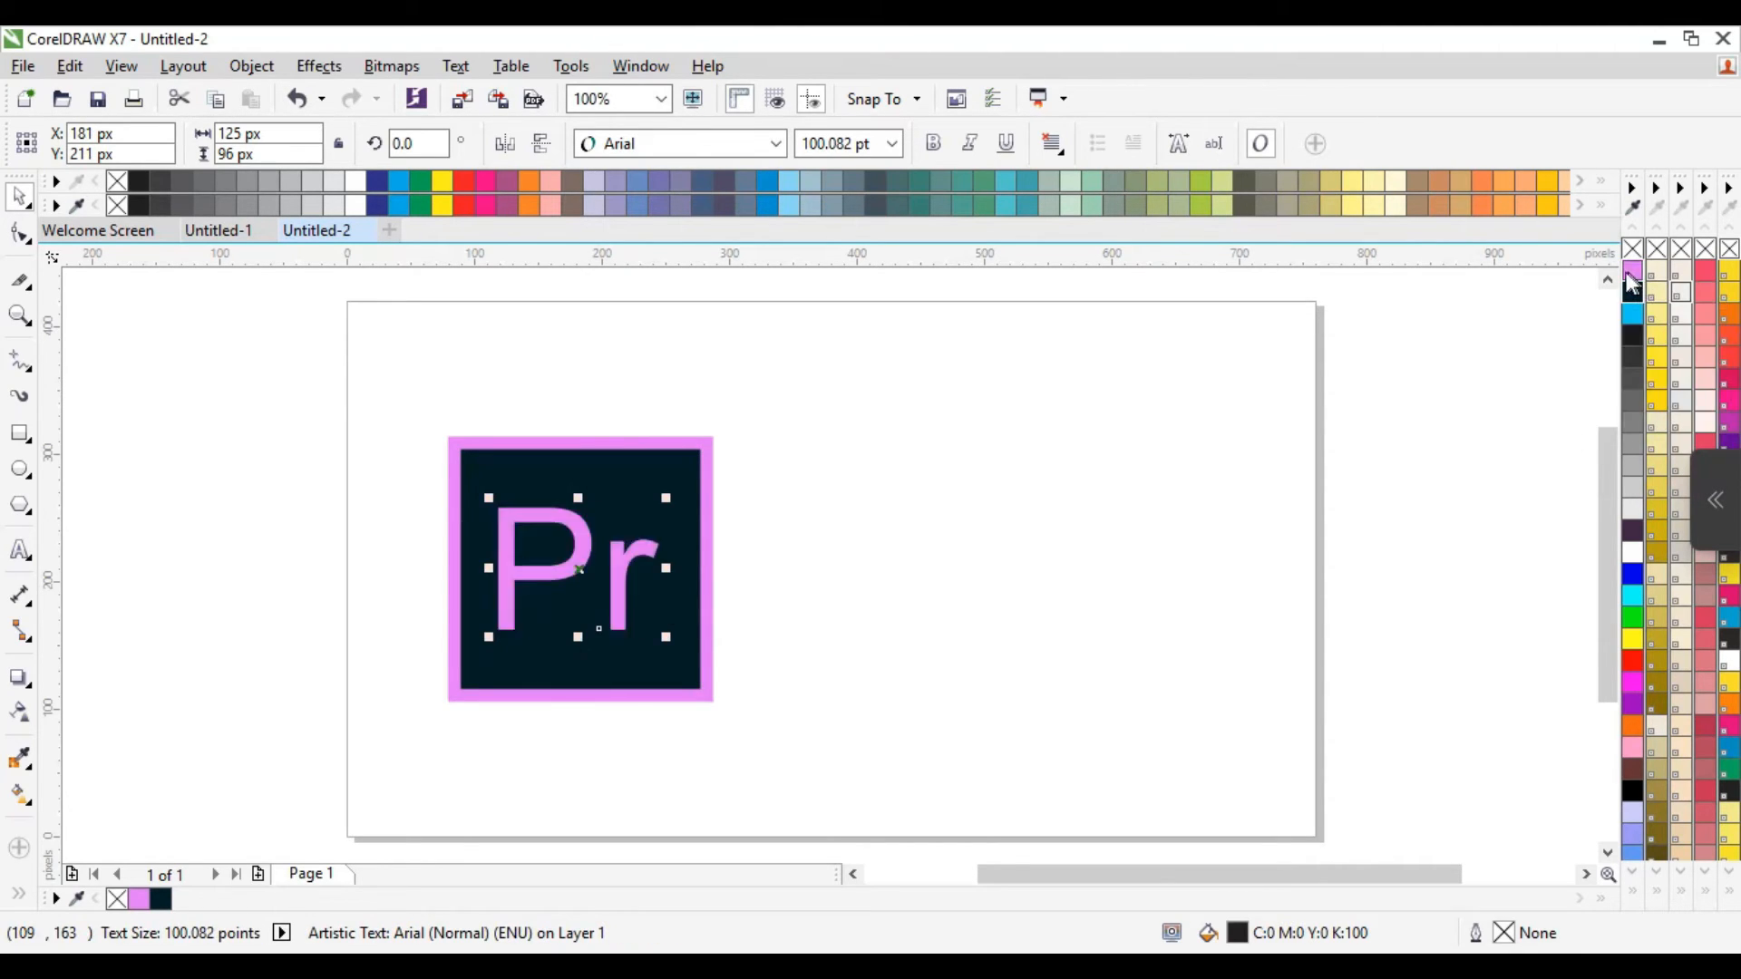
click(987, 517)
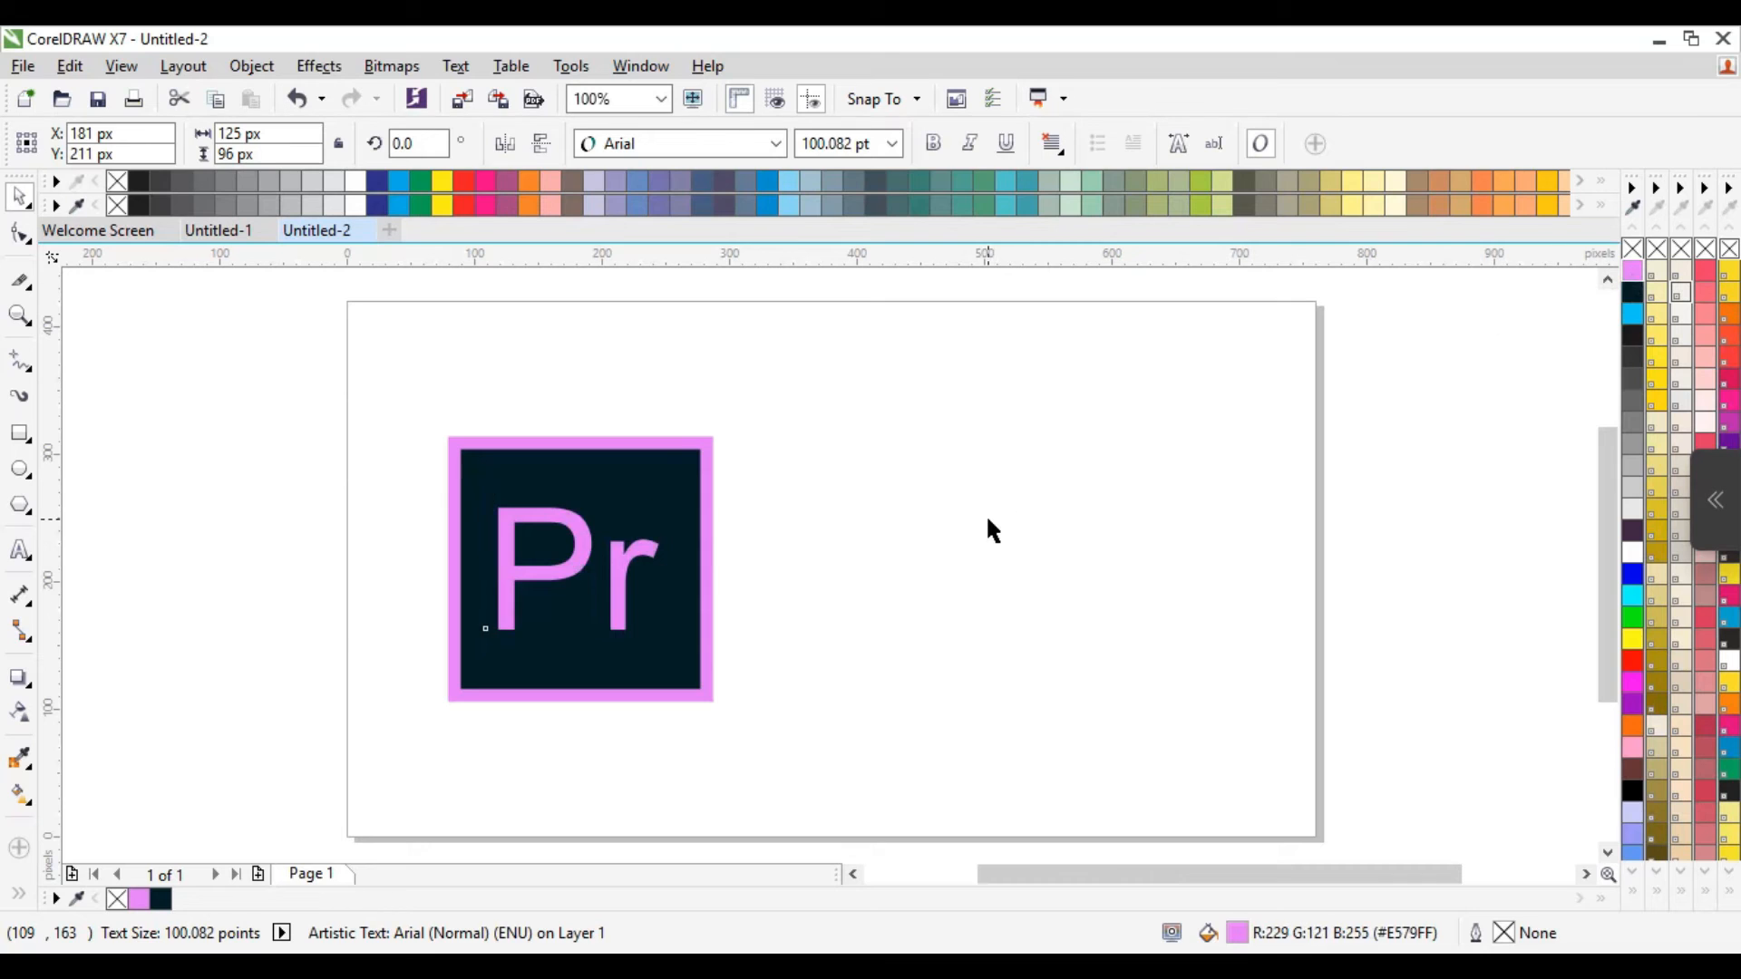
Enlarge the "Pr" text inside the square to about 106 pt.
click(576, 549)
drag(670, 638, 677, 646)
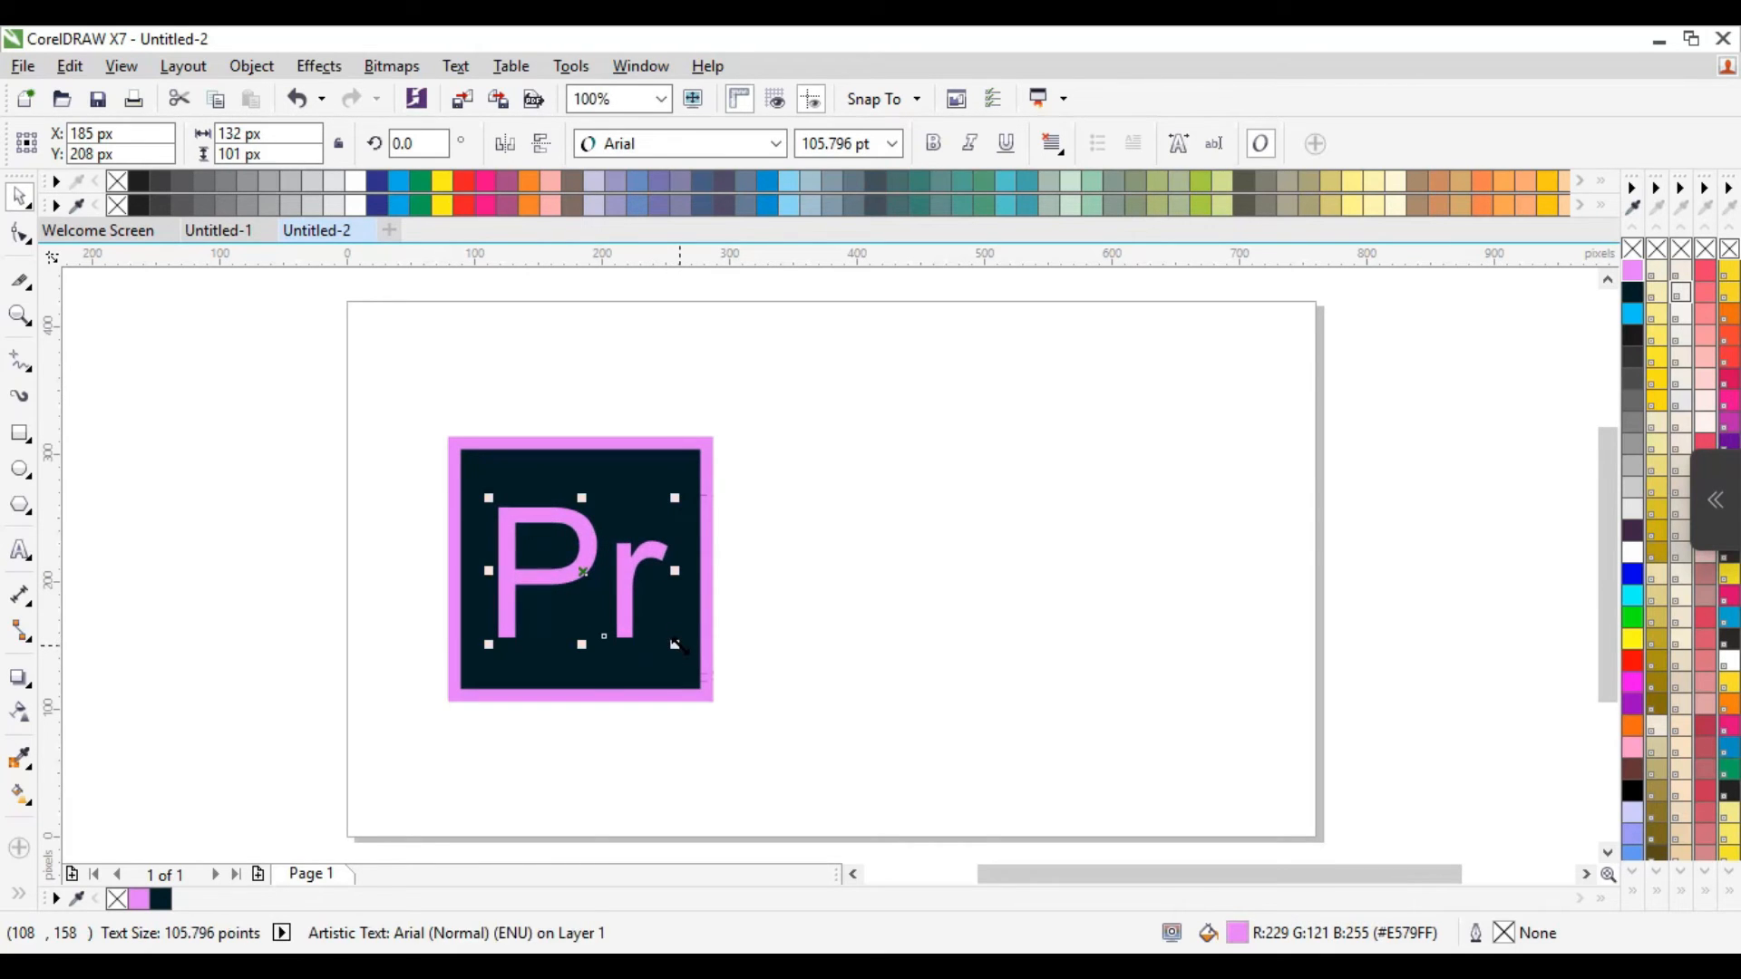
key(Up)
key(Down)
Try the "Pr" text in bold and in Arial Narrow, and restore it to regular Arial.
click(934, 145)
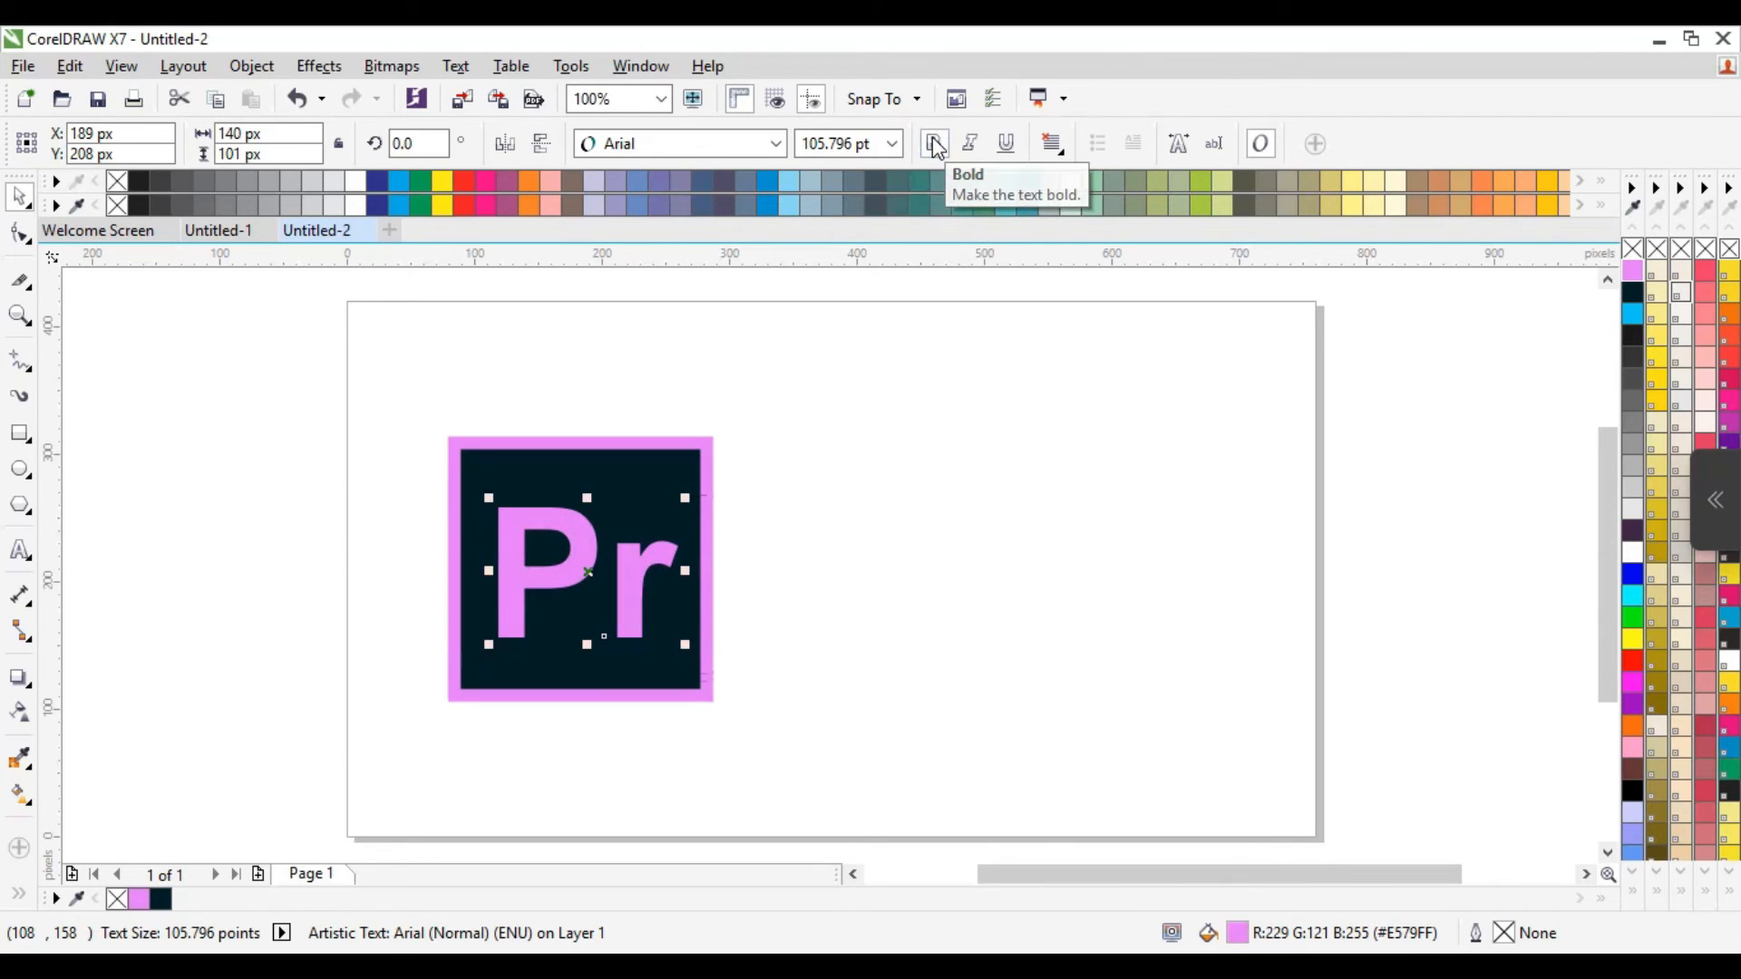
click(935, 145)
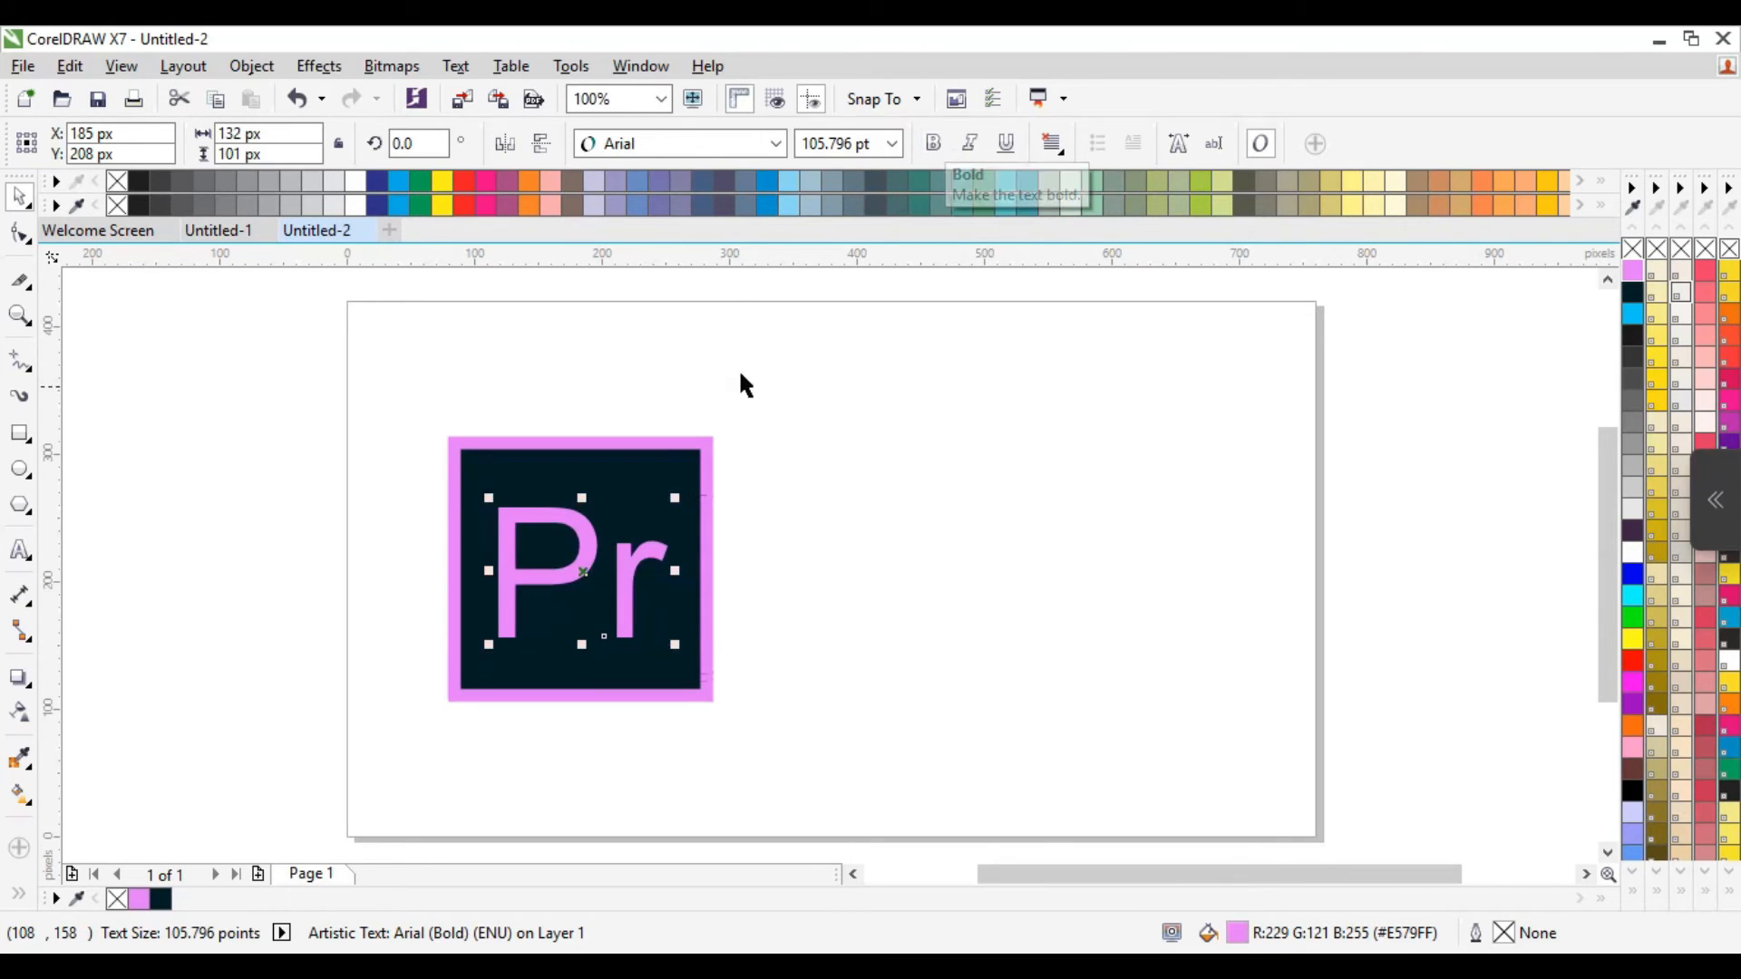
click(777, 145)
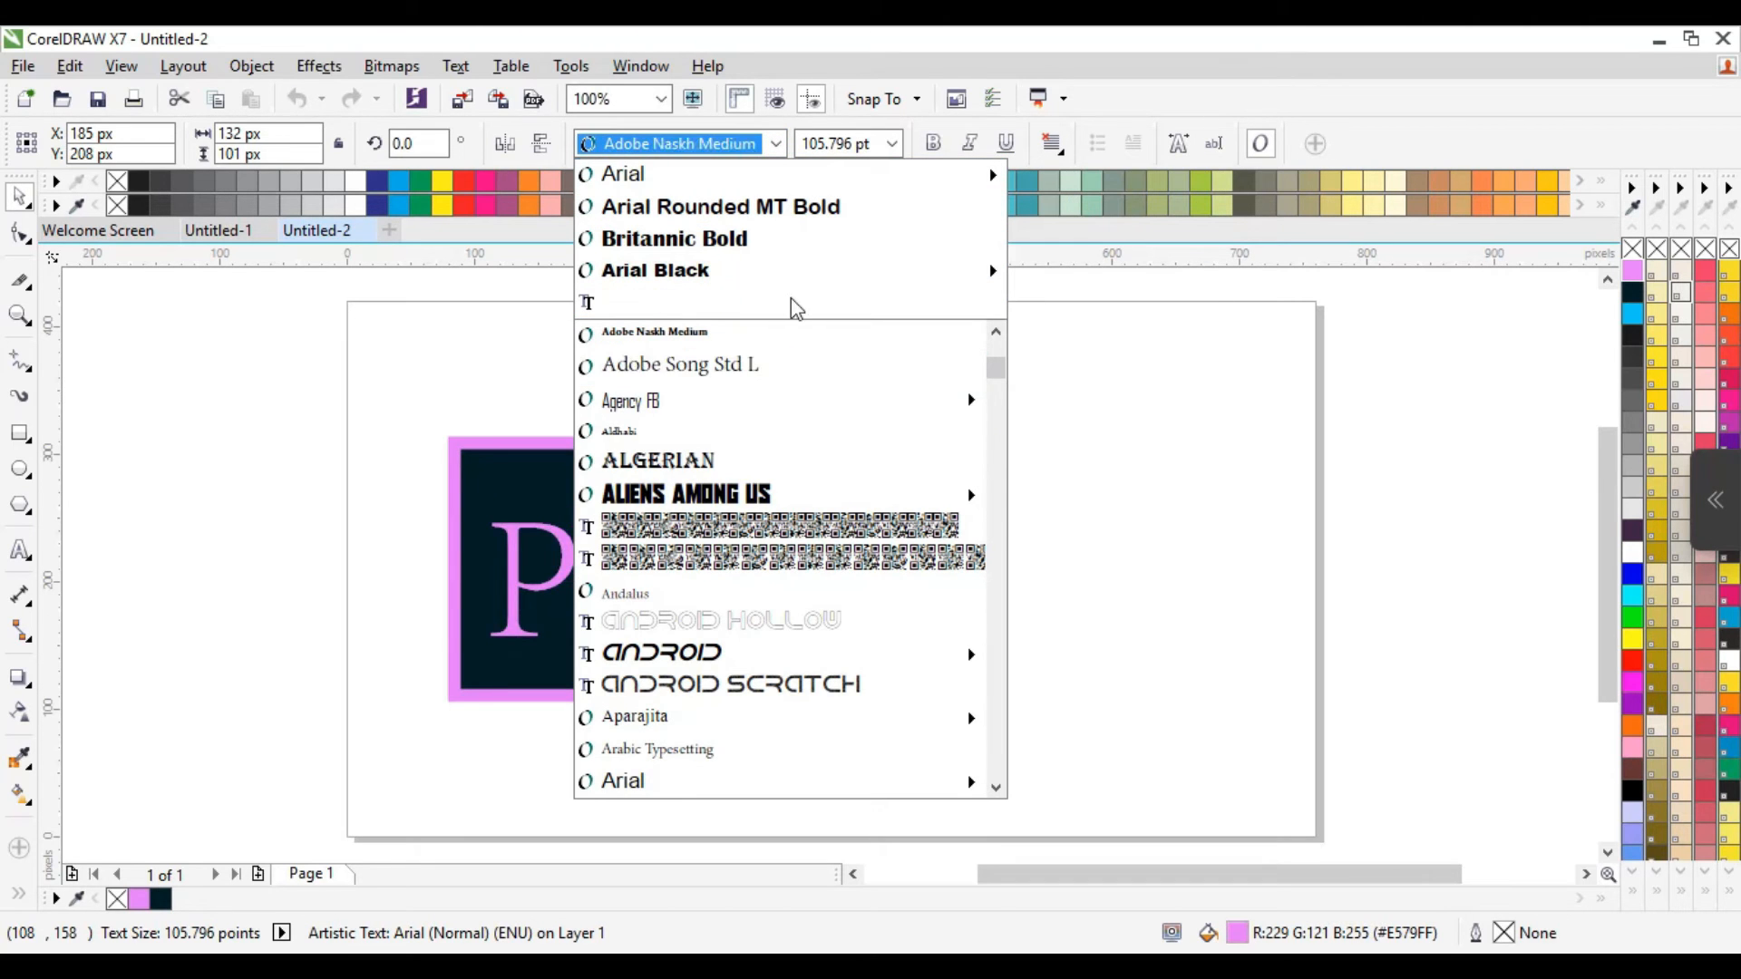
mouse_move(795, 286)
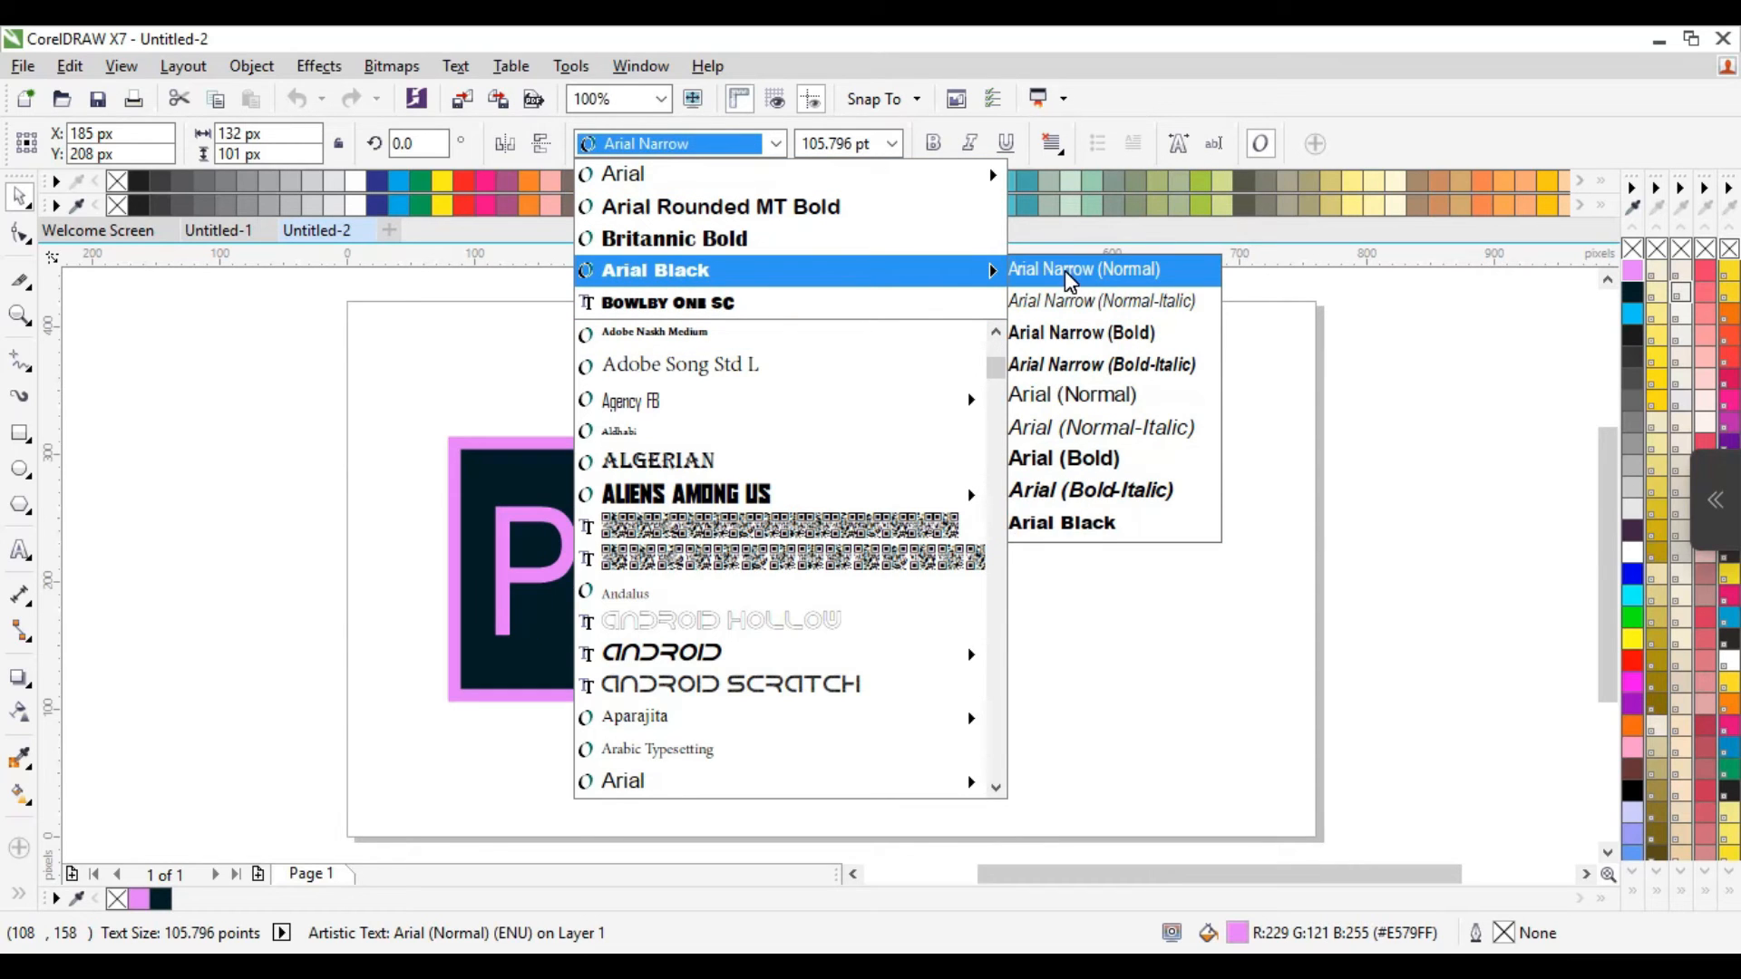
click(1068, 272)
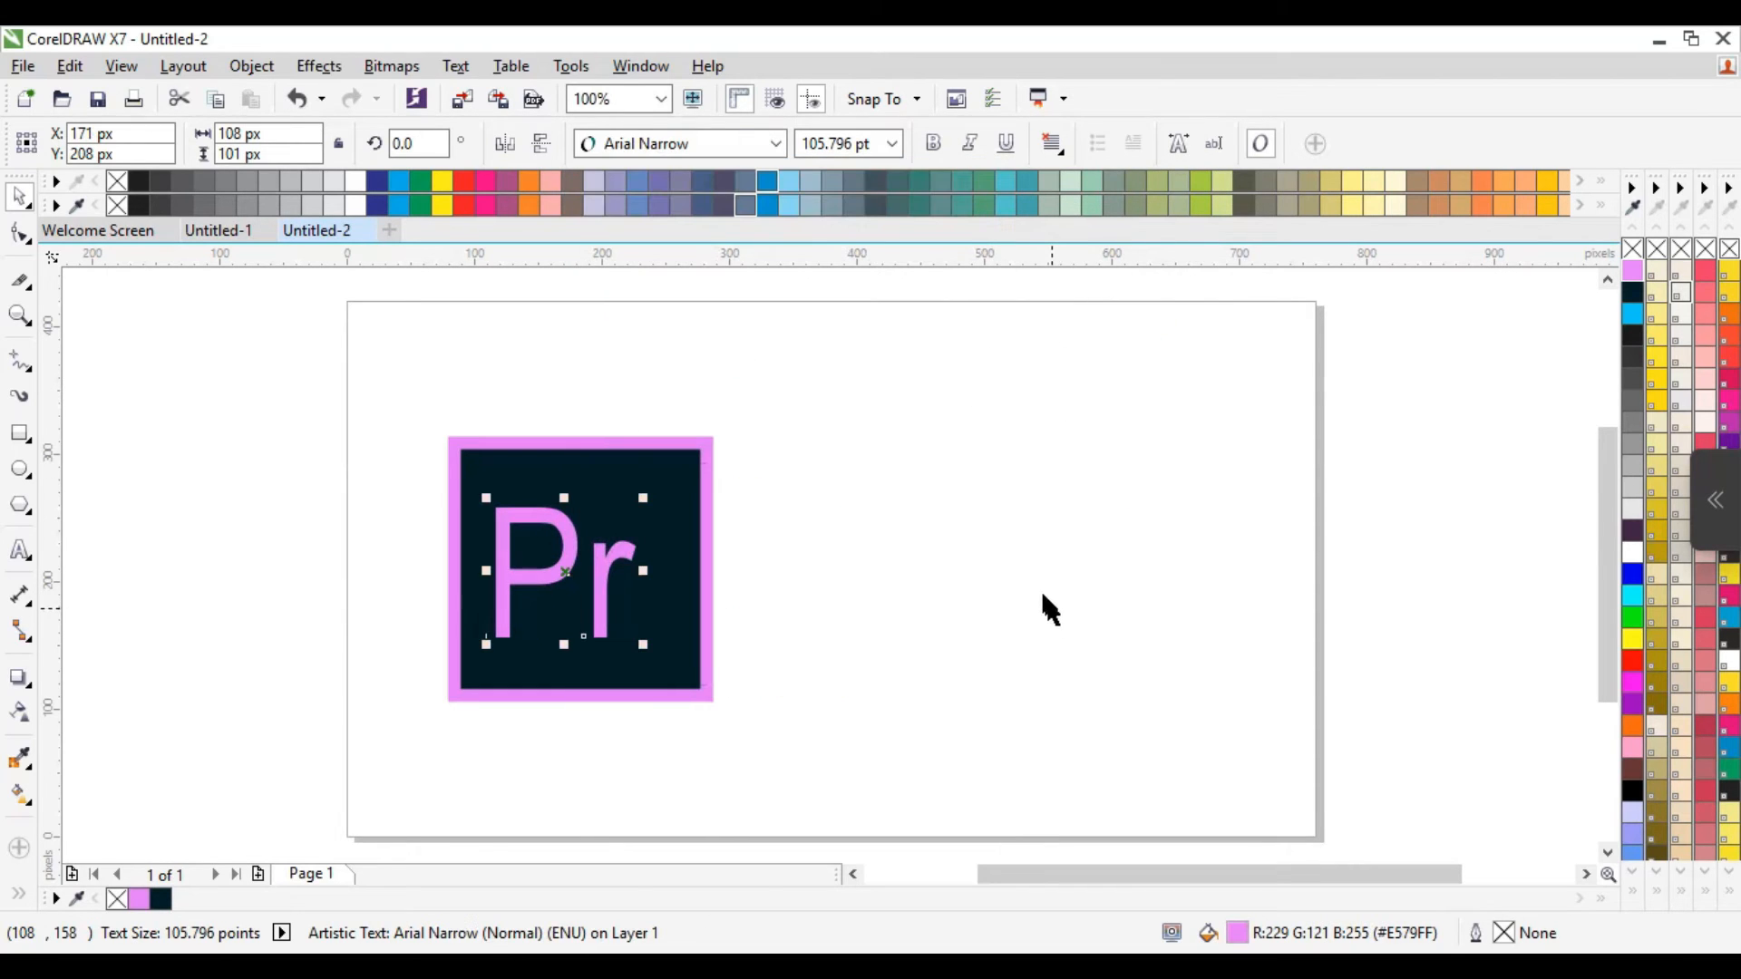
click(775, 143)
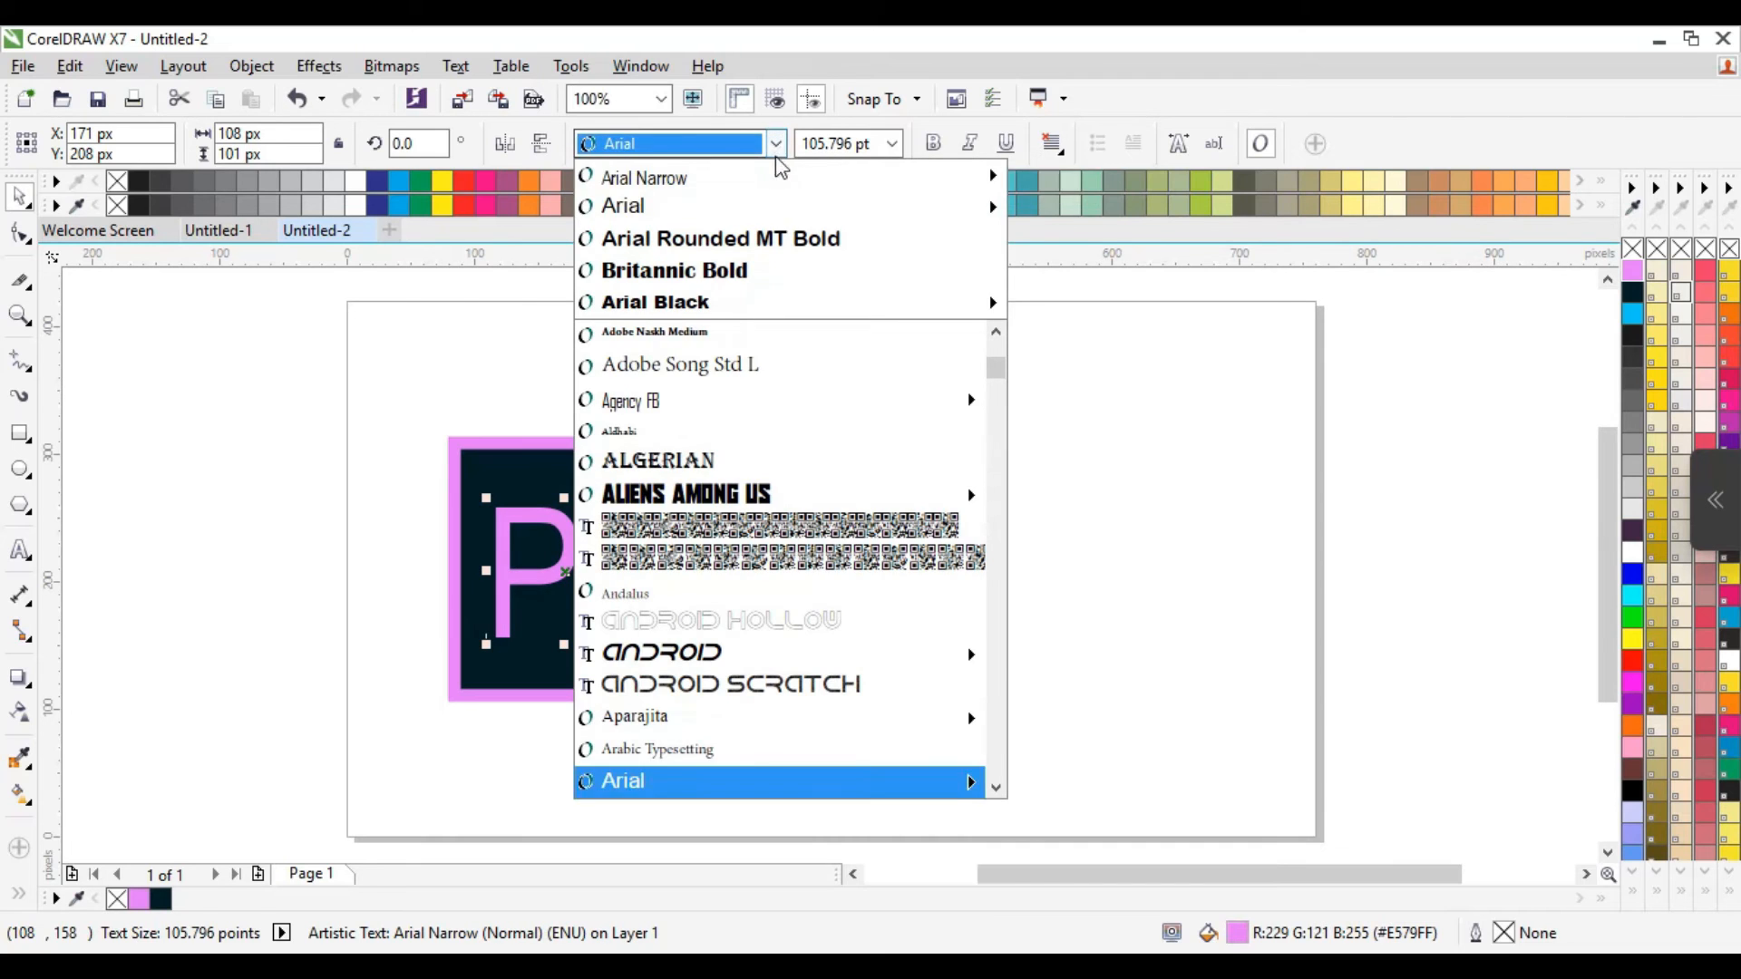
click(757, 204)
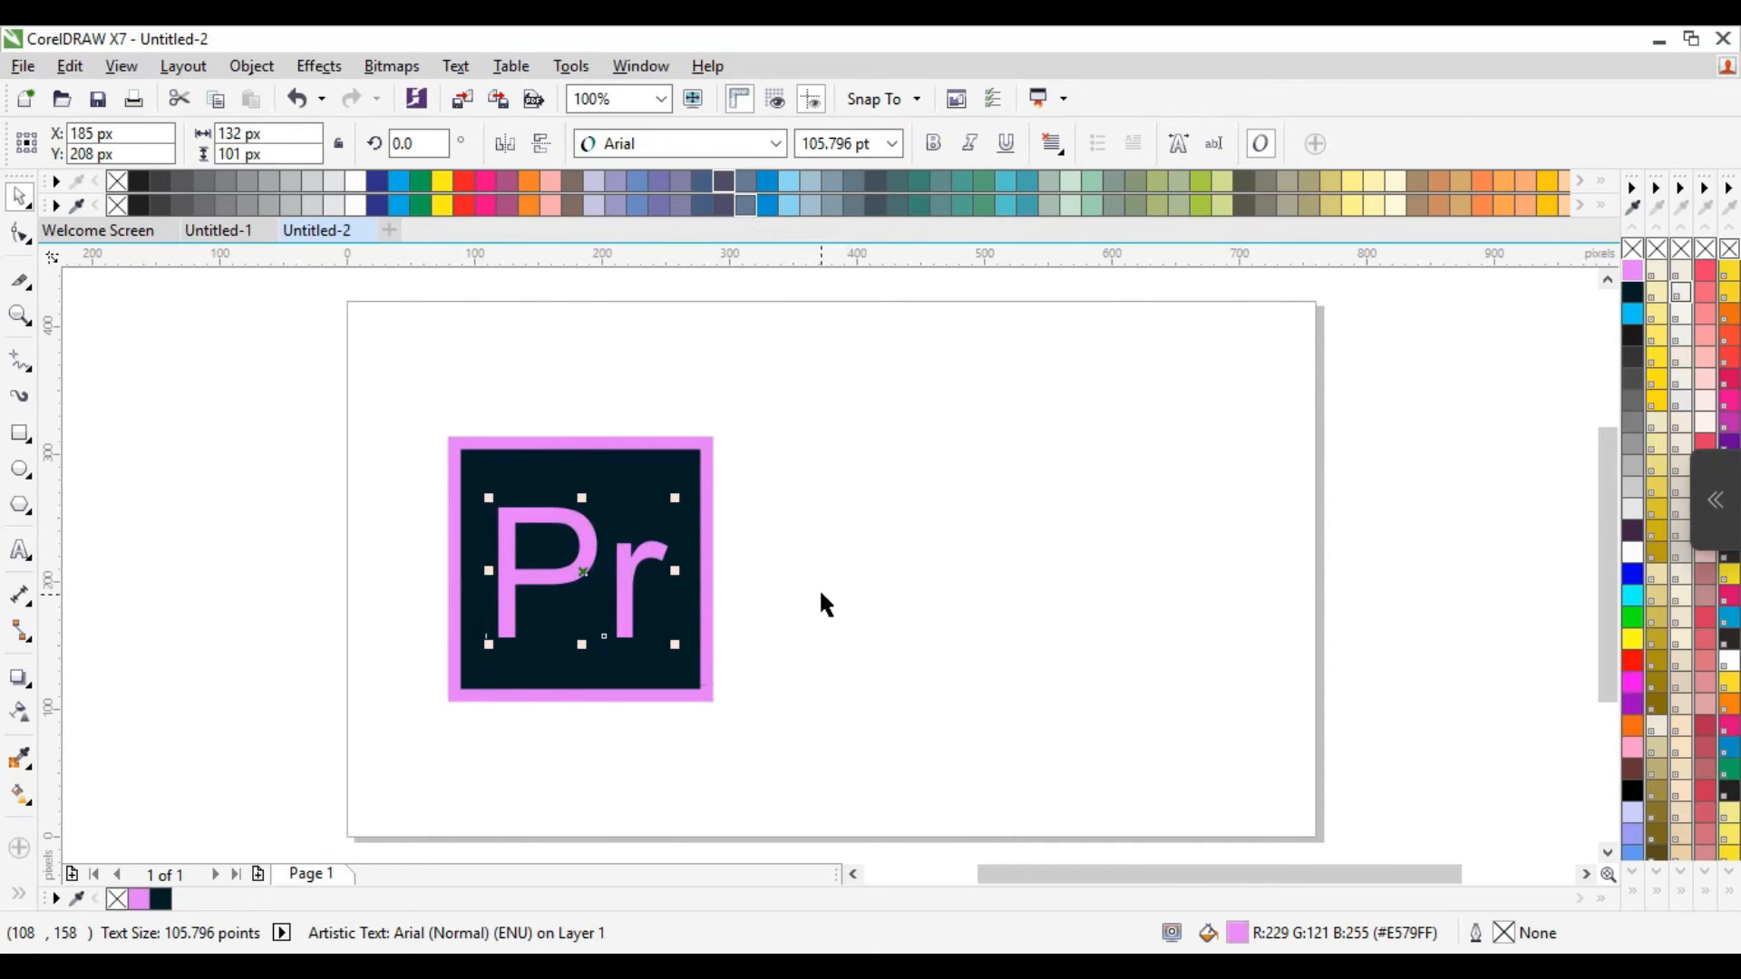
Nudge the "Pr" text up 10 px and group it with the square.
key(Up)
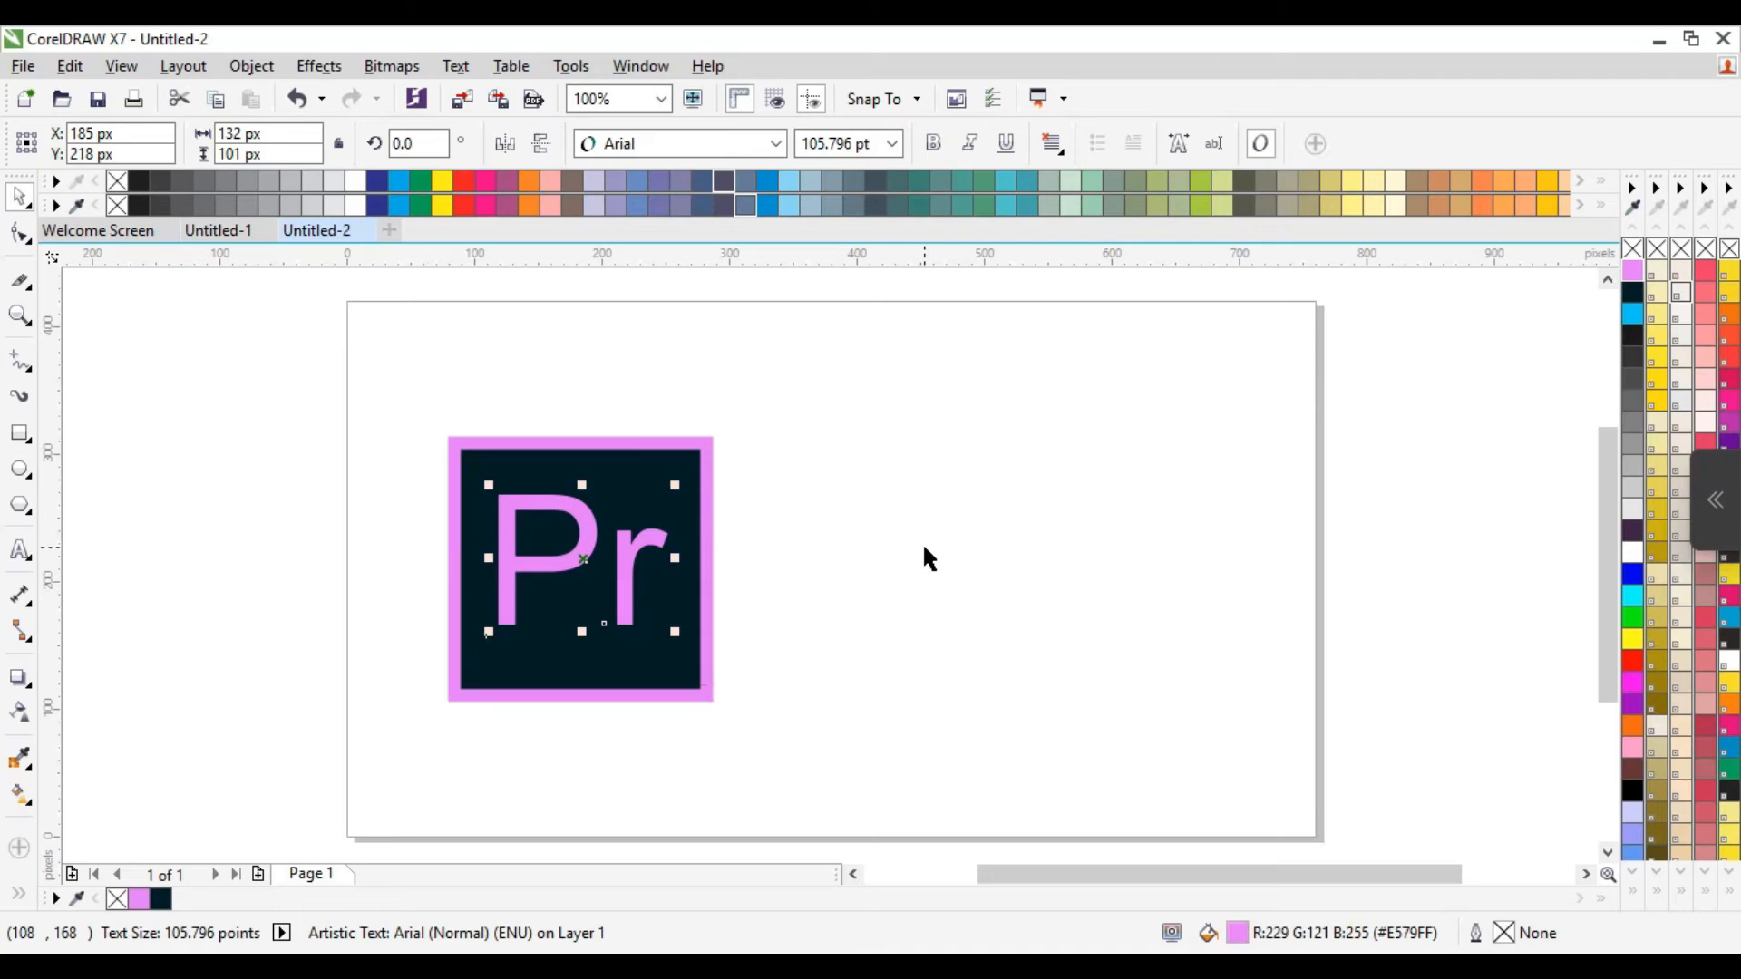
click(922, 541)
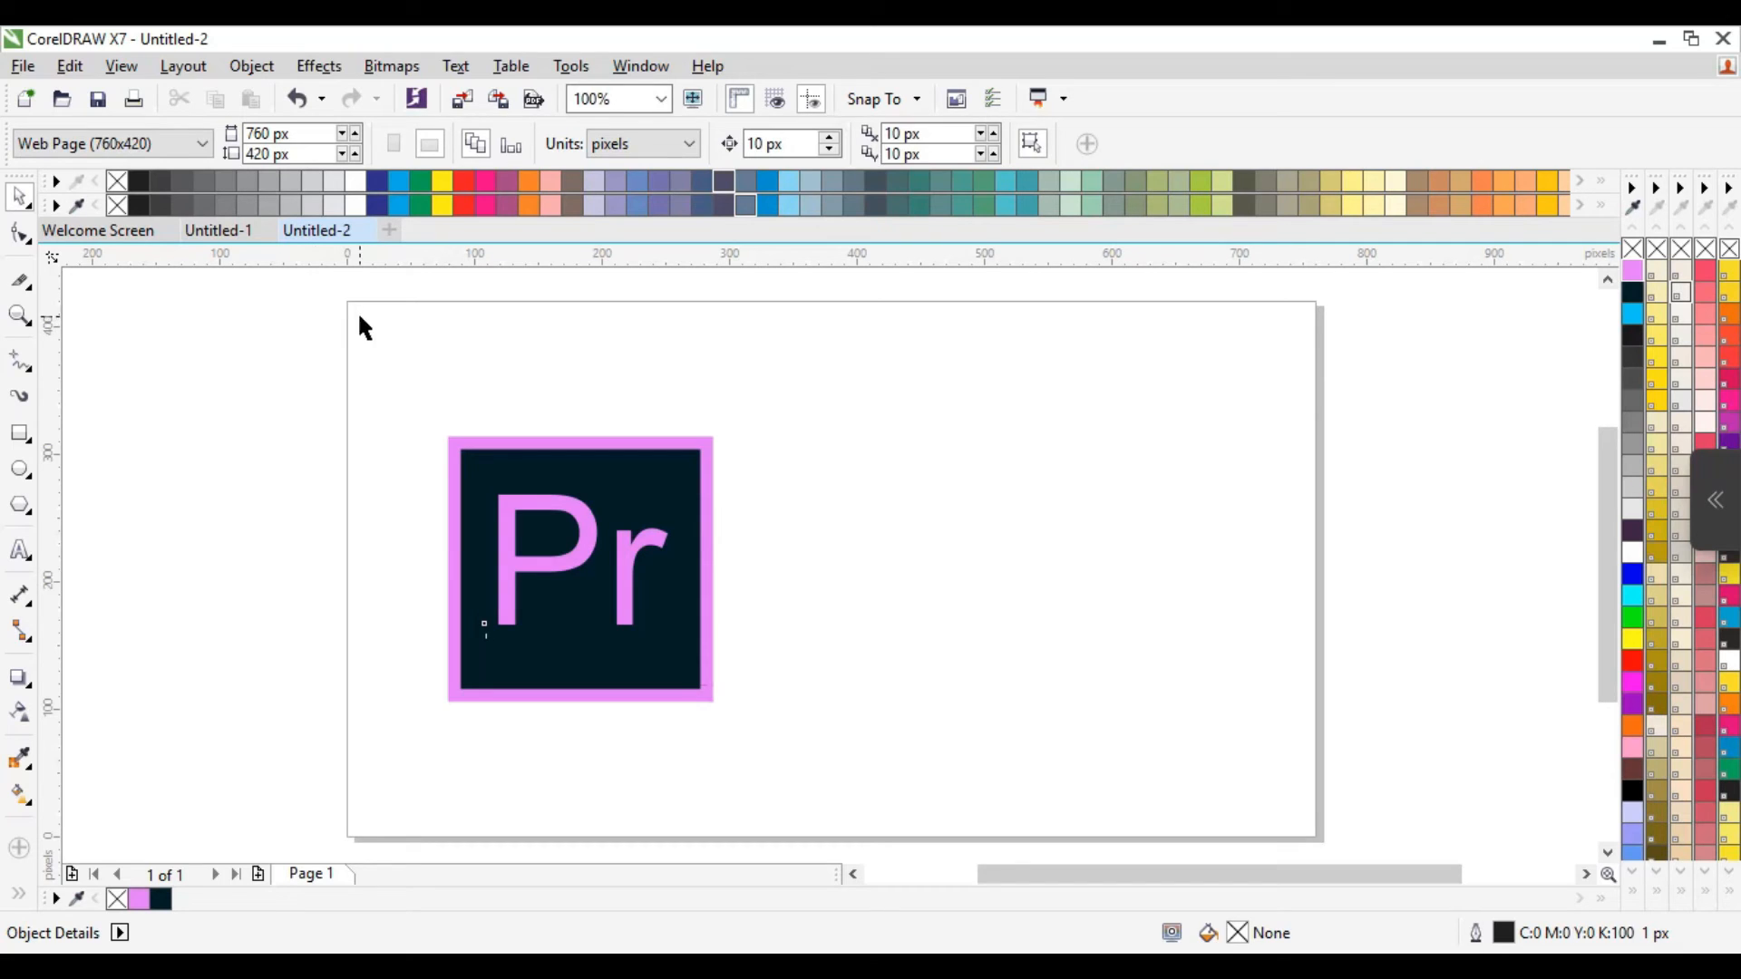
drag(390, 582, 895, 759)
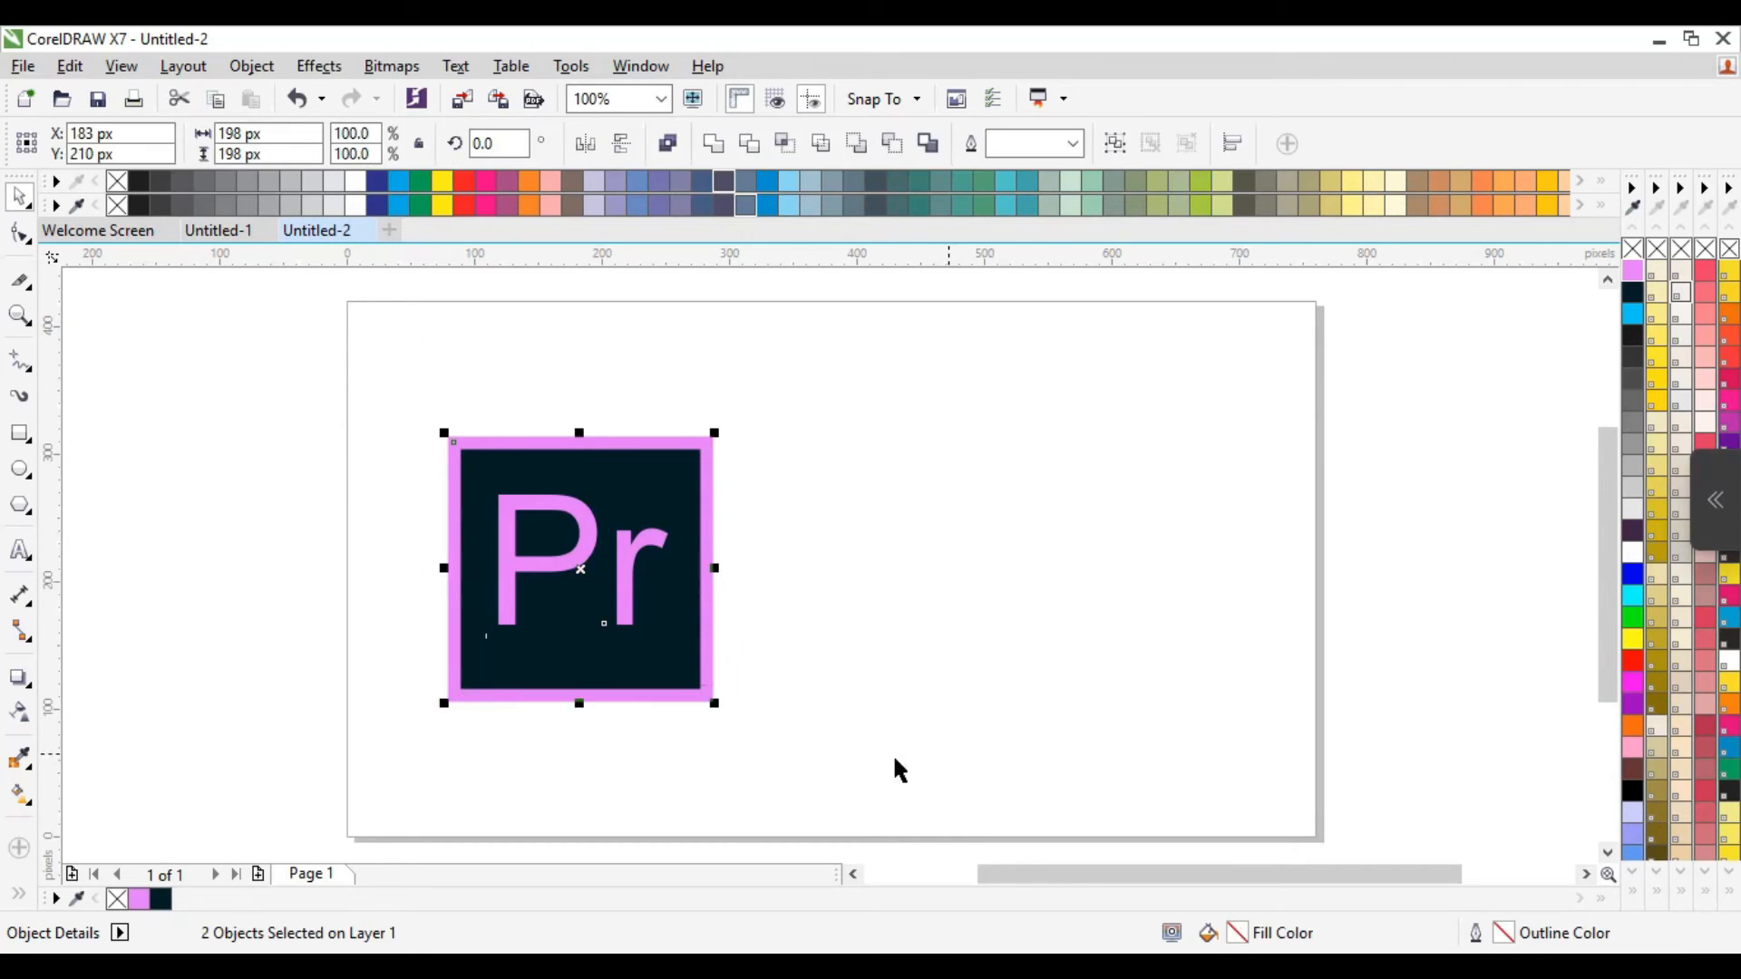
right_click(629, 542)
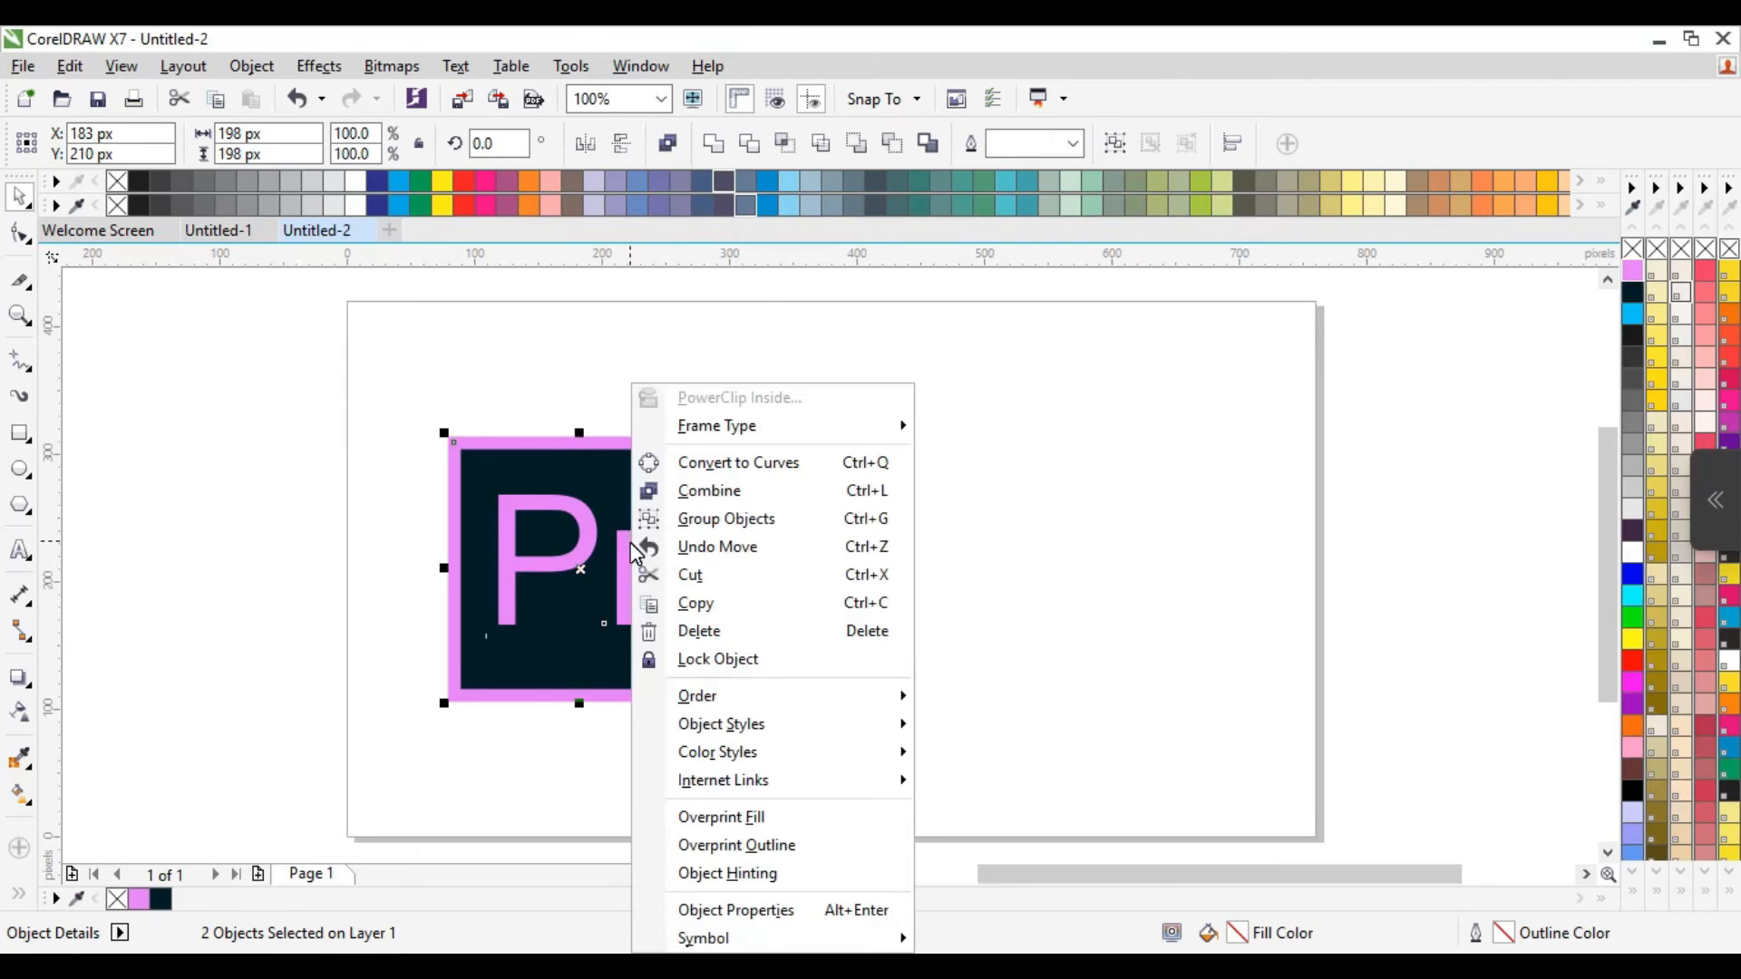
click(697, 518)
click(806, 533)
Move the grouped "Pr" icon up and towards the page's left edge, to a centre of about (160, 227) px.
click(641, 497)
mouse_move(642, 497)
mouse_down()
mouse_move(604, 388)
mouse_move(615, 479)
mouse_up()
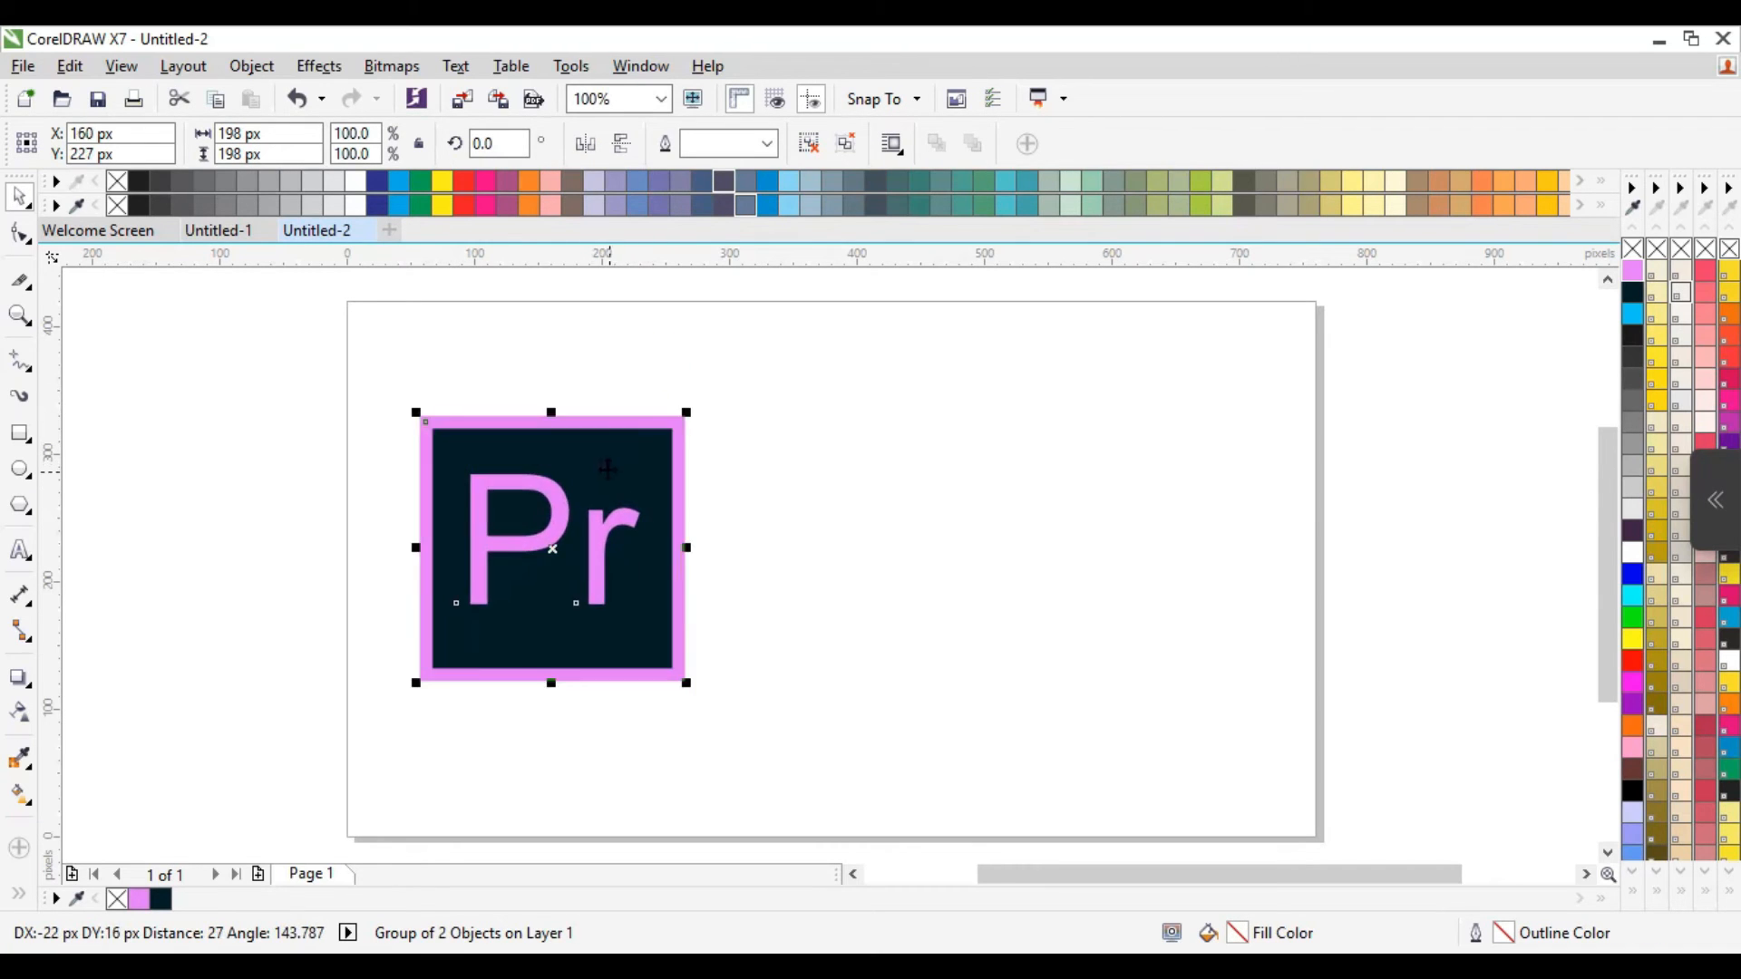
click(932, 537)
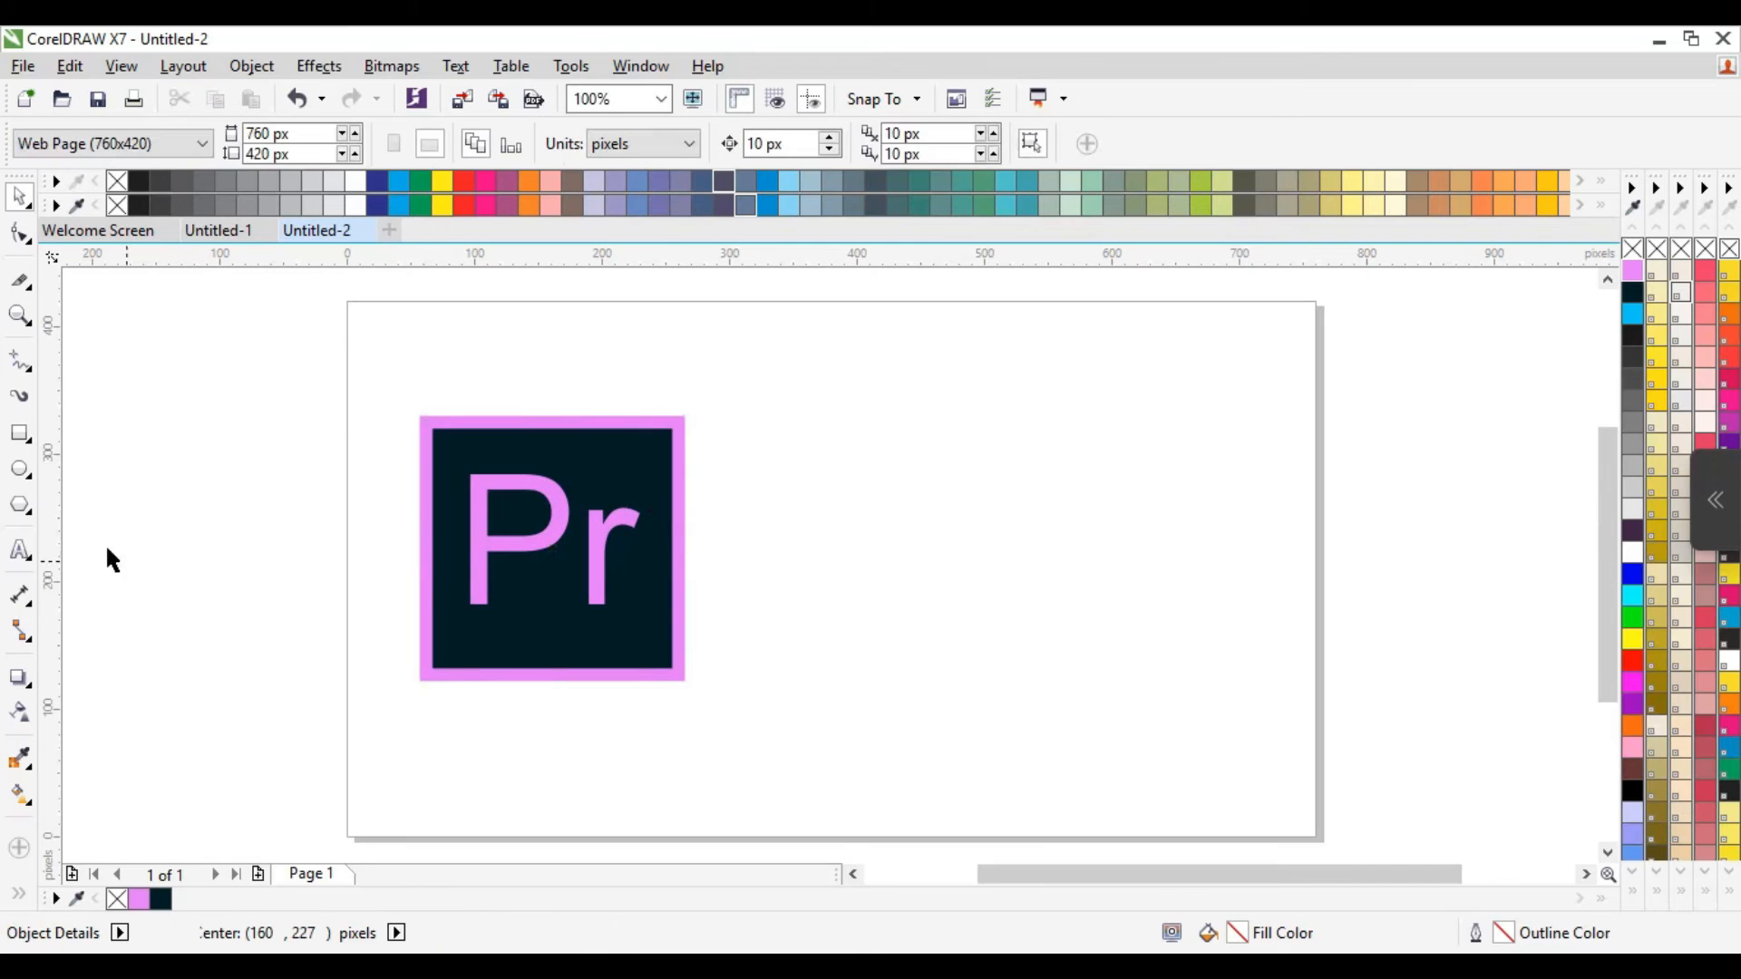
Add the caption "Adobe Premiere Pro" as artistic text directly to the right of the icon.
click(19, 550)
click(712, 548)
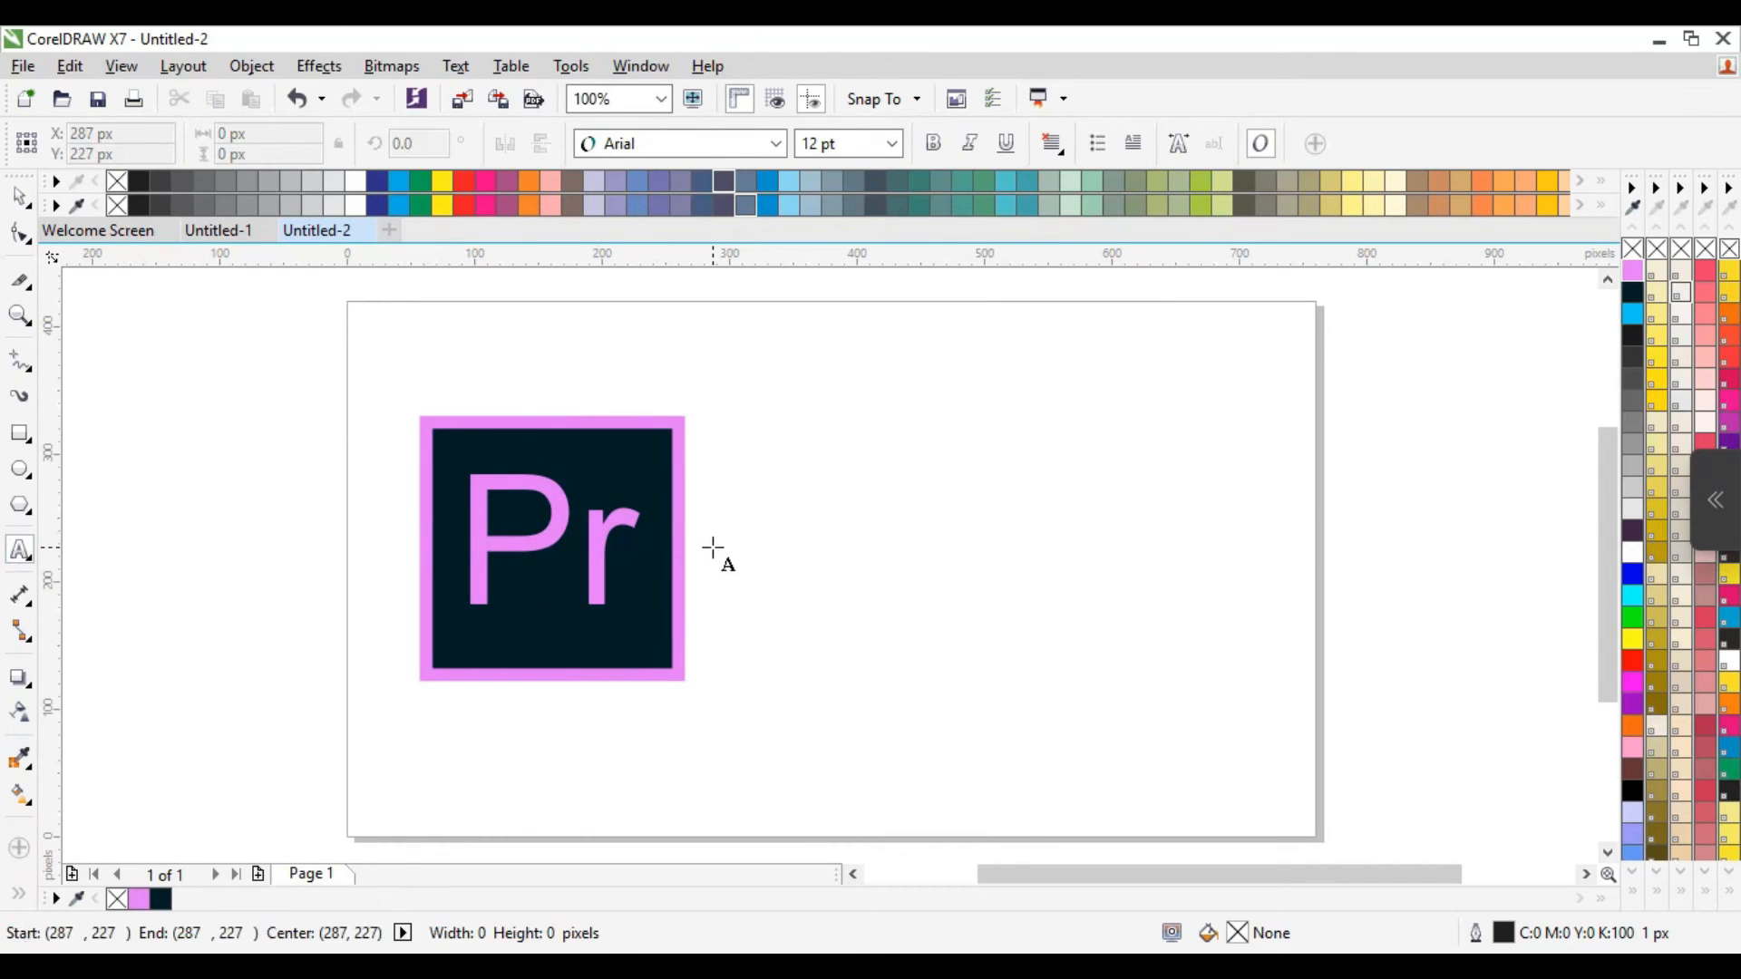
text(A)
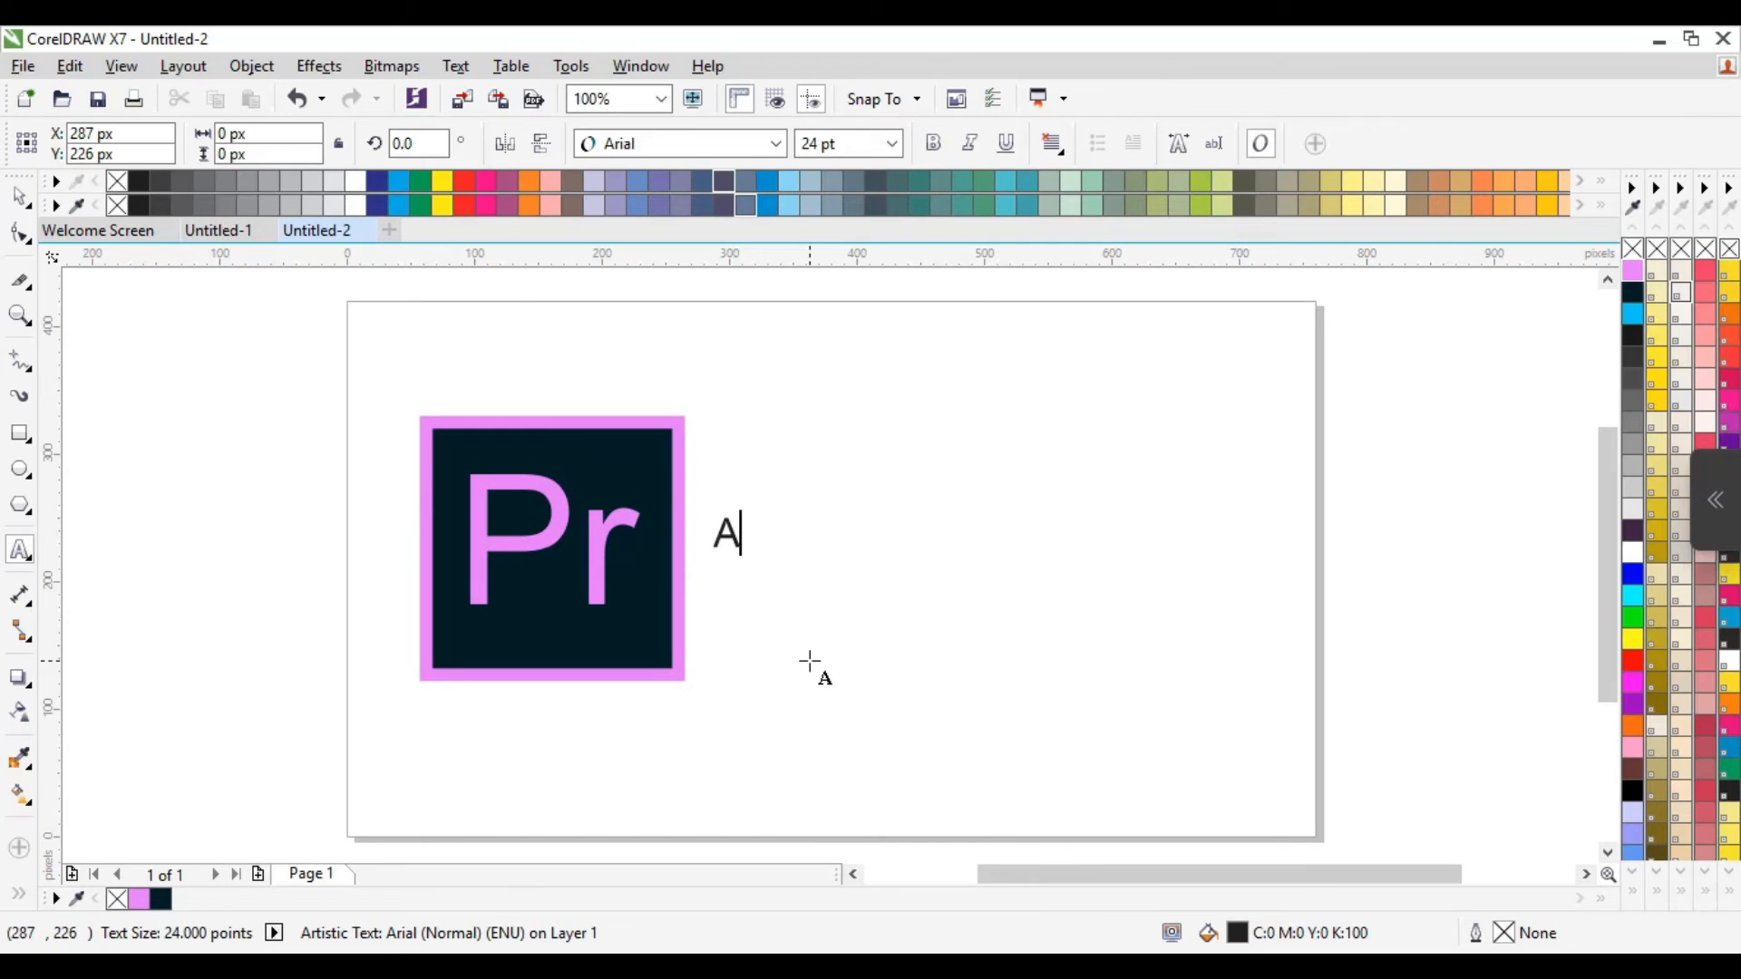
text(dobe )
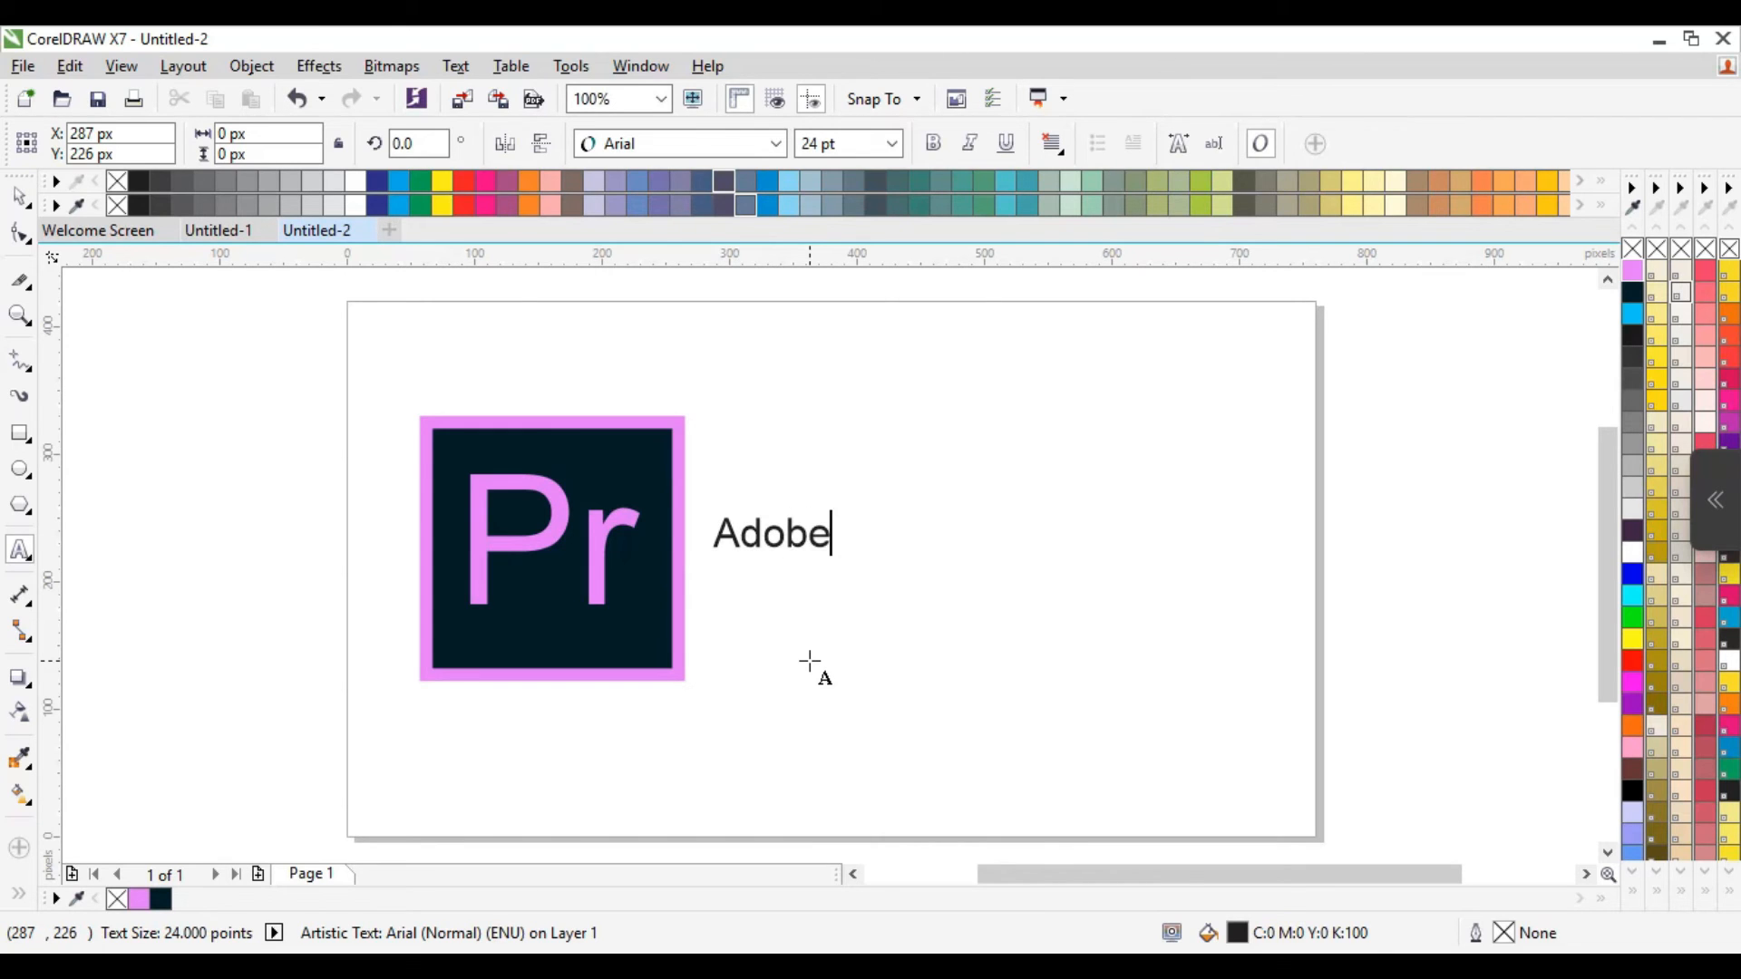
text(P)
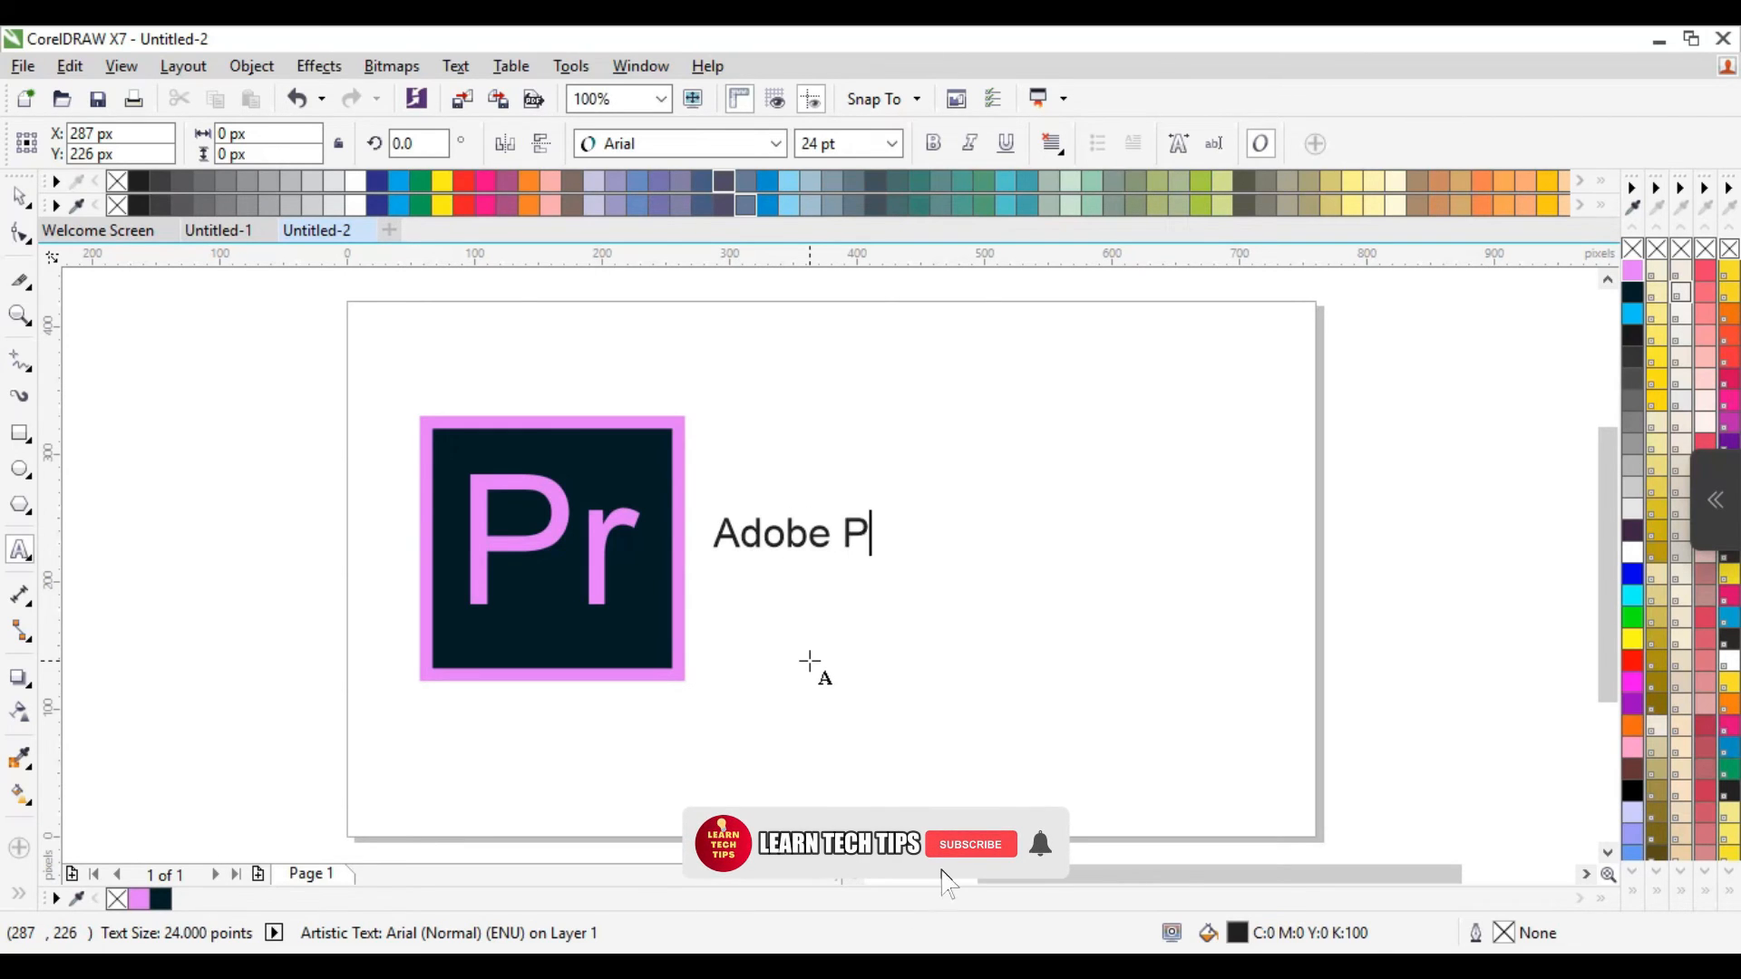
text(remiere Proi)
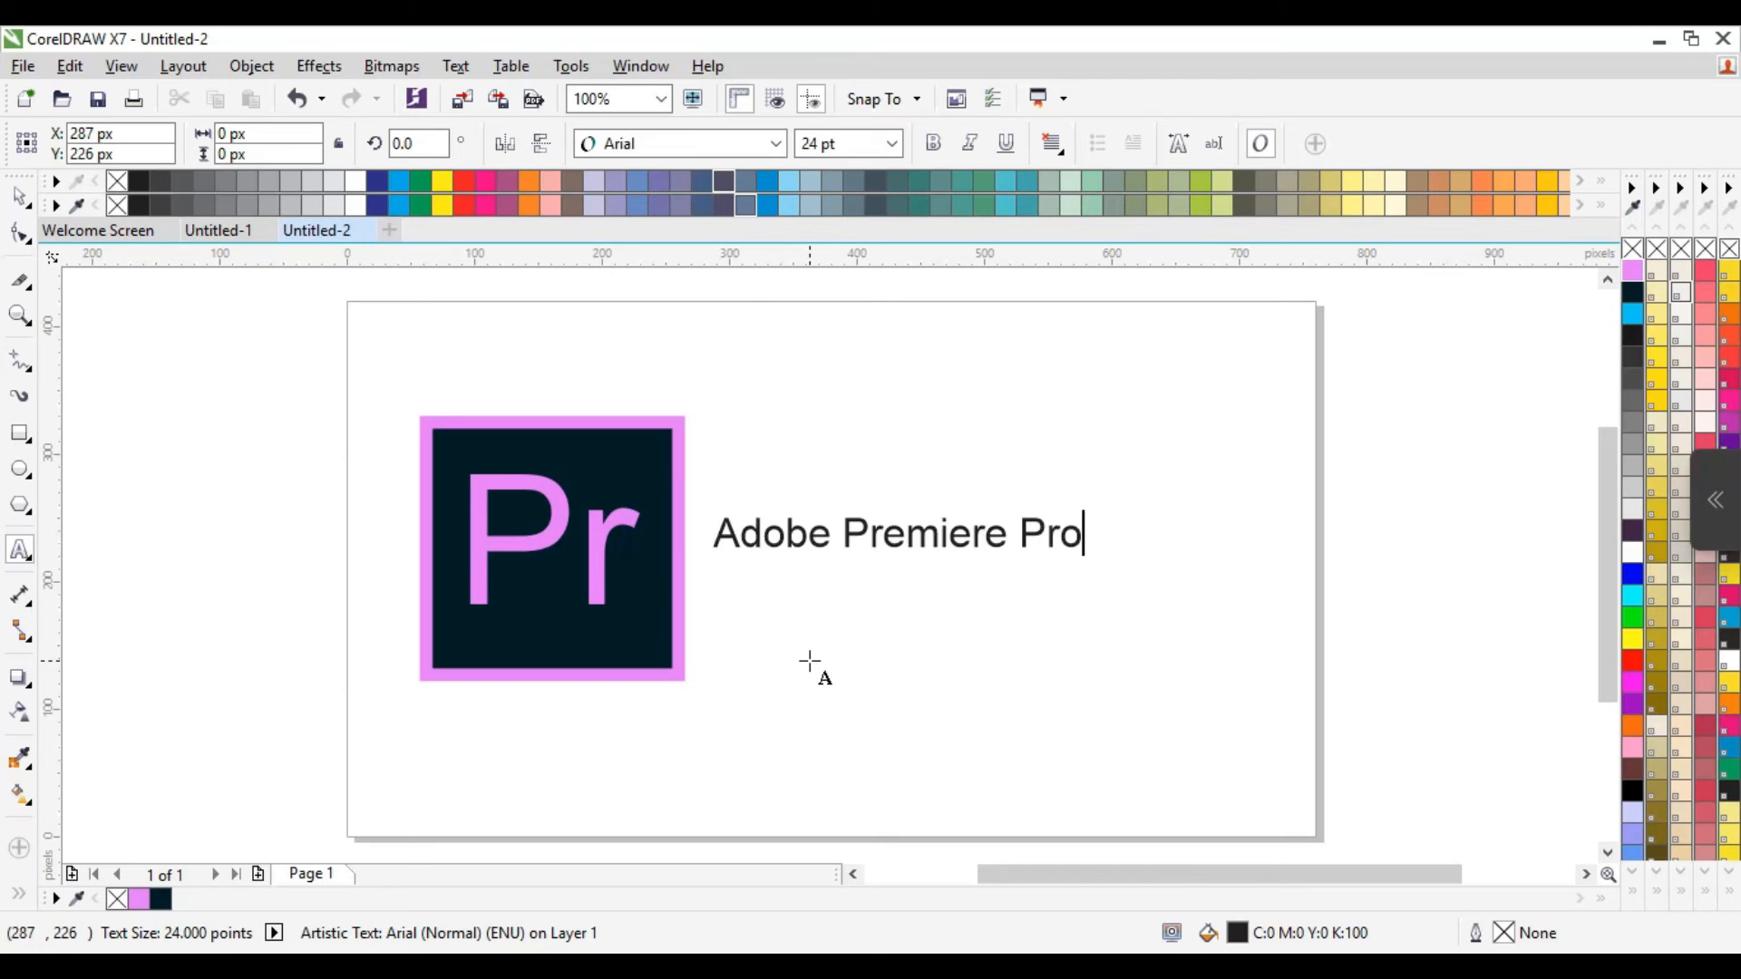
click(20, 195)
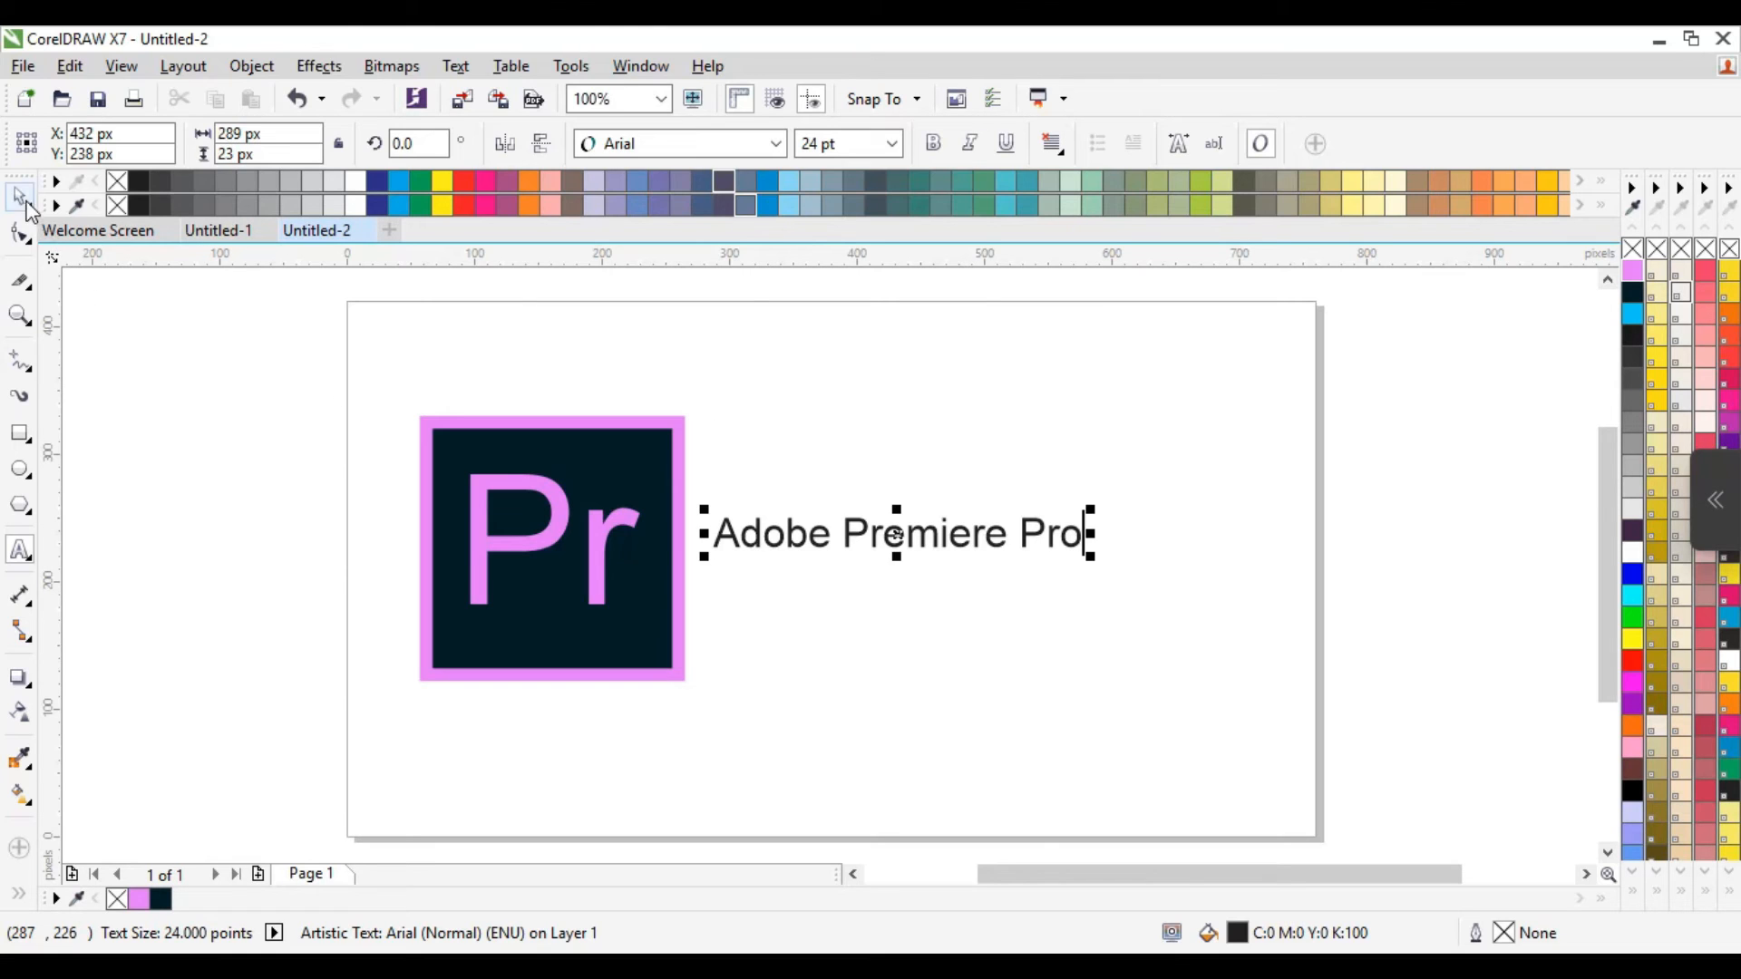
Enlarge the caption to about 32 pt in bold pink (#E579FF) and shift it 10 px down.
drag(1094, 562, 1210, 591)
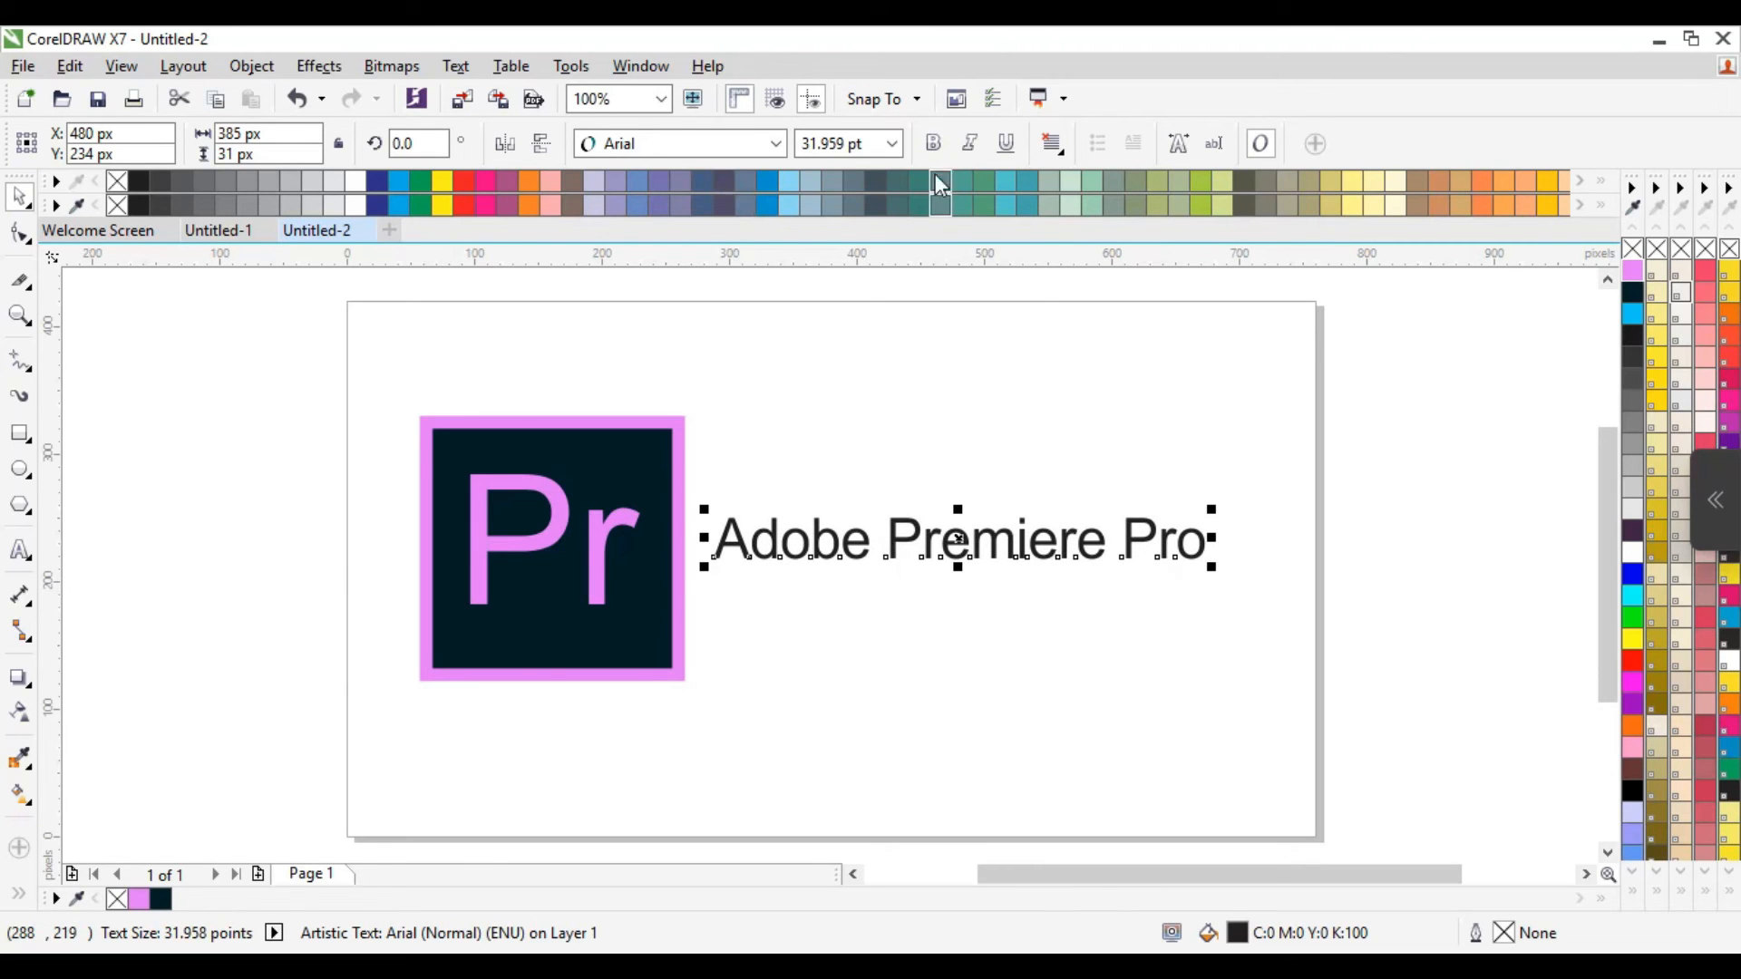
click(934, 144)
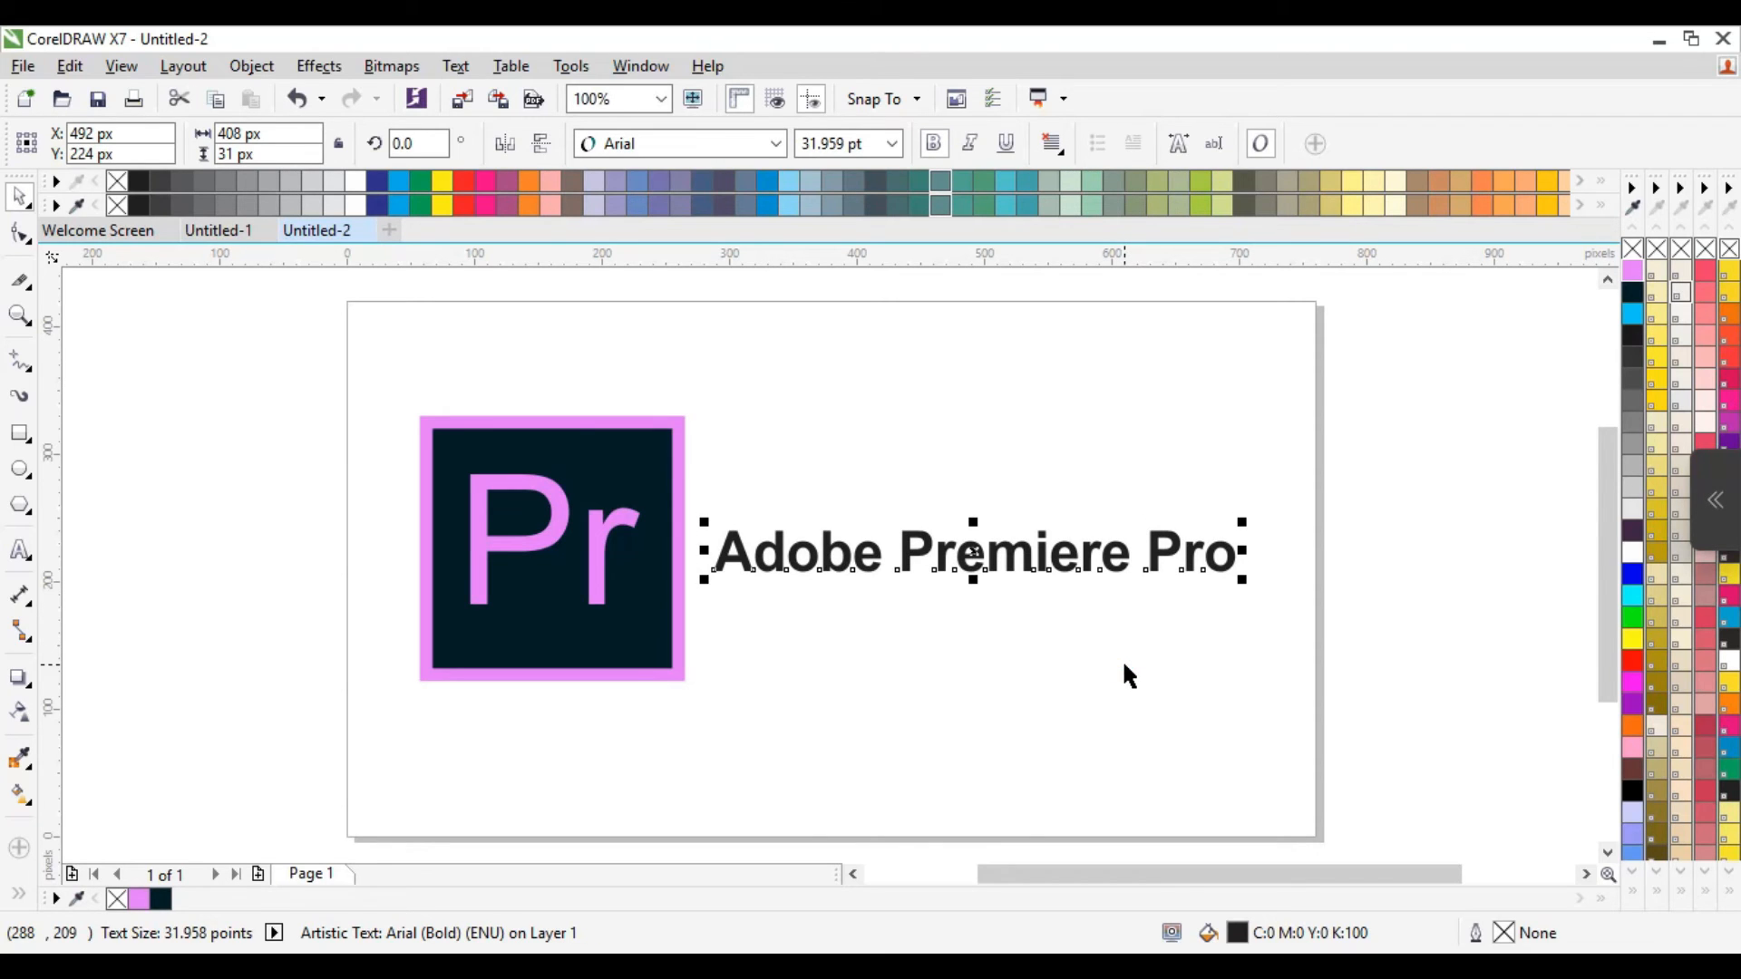
click(1632, 270)
click(1467, 530)
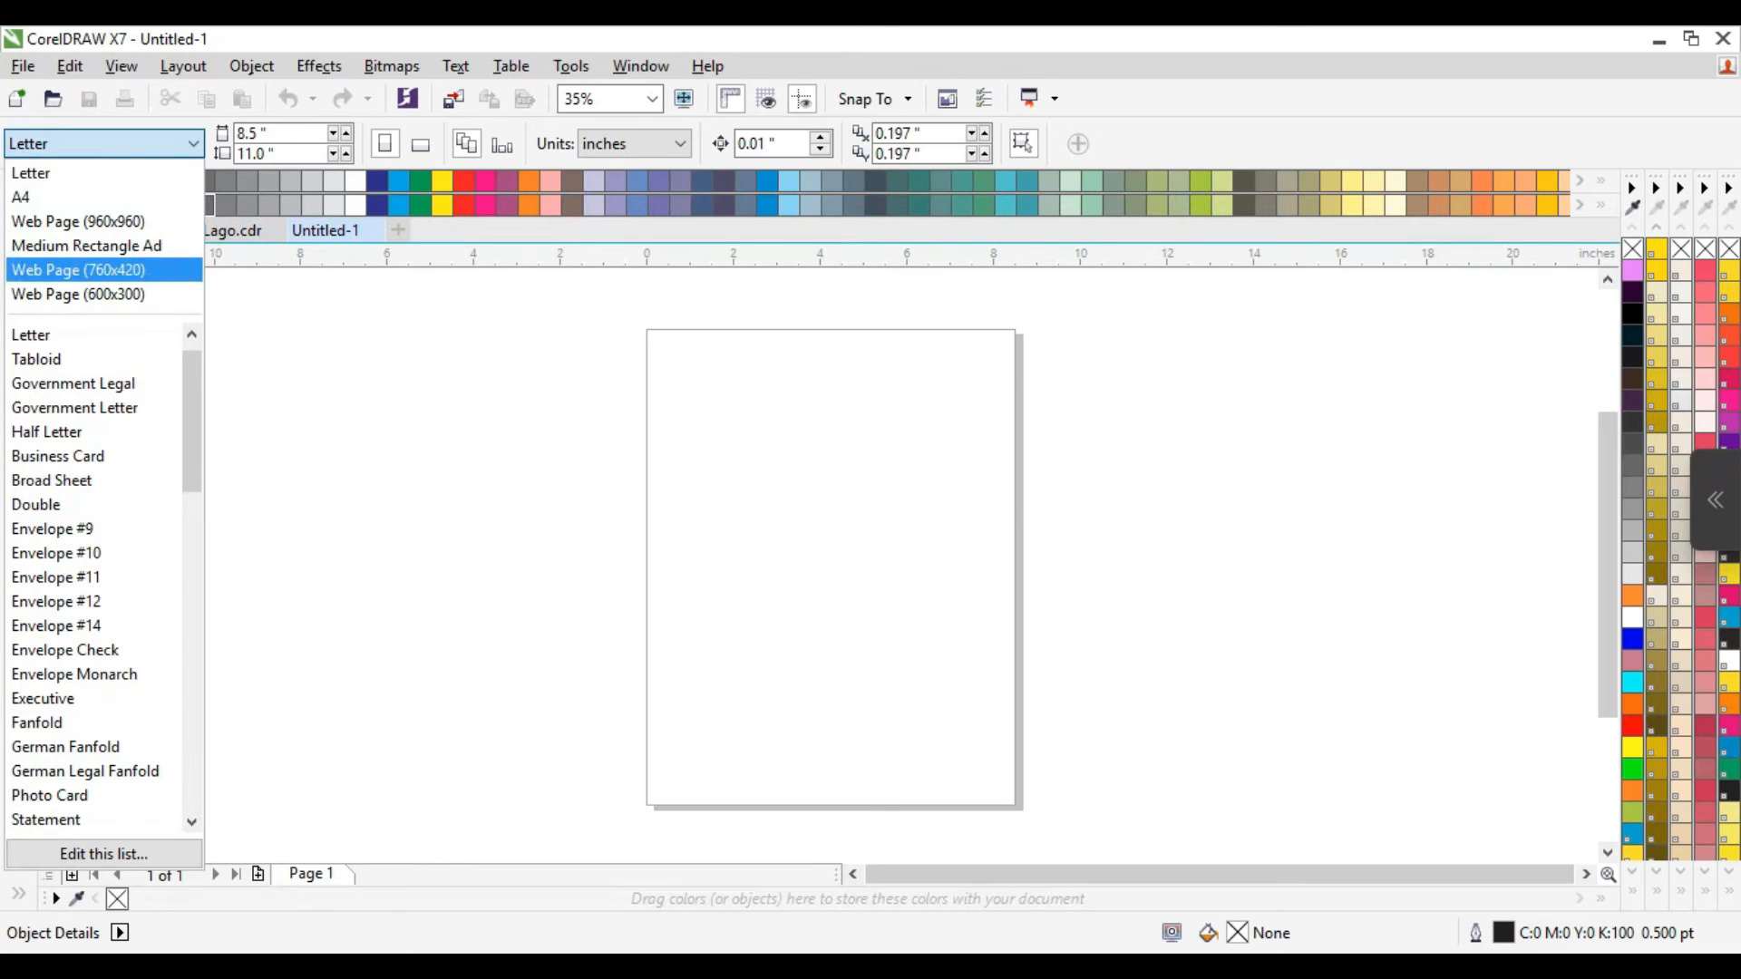
Set the new document's page size to Web Page (760x420).
click(105, 270)
scroll(834, 554, up, 1)
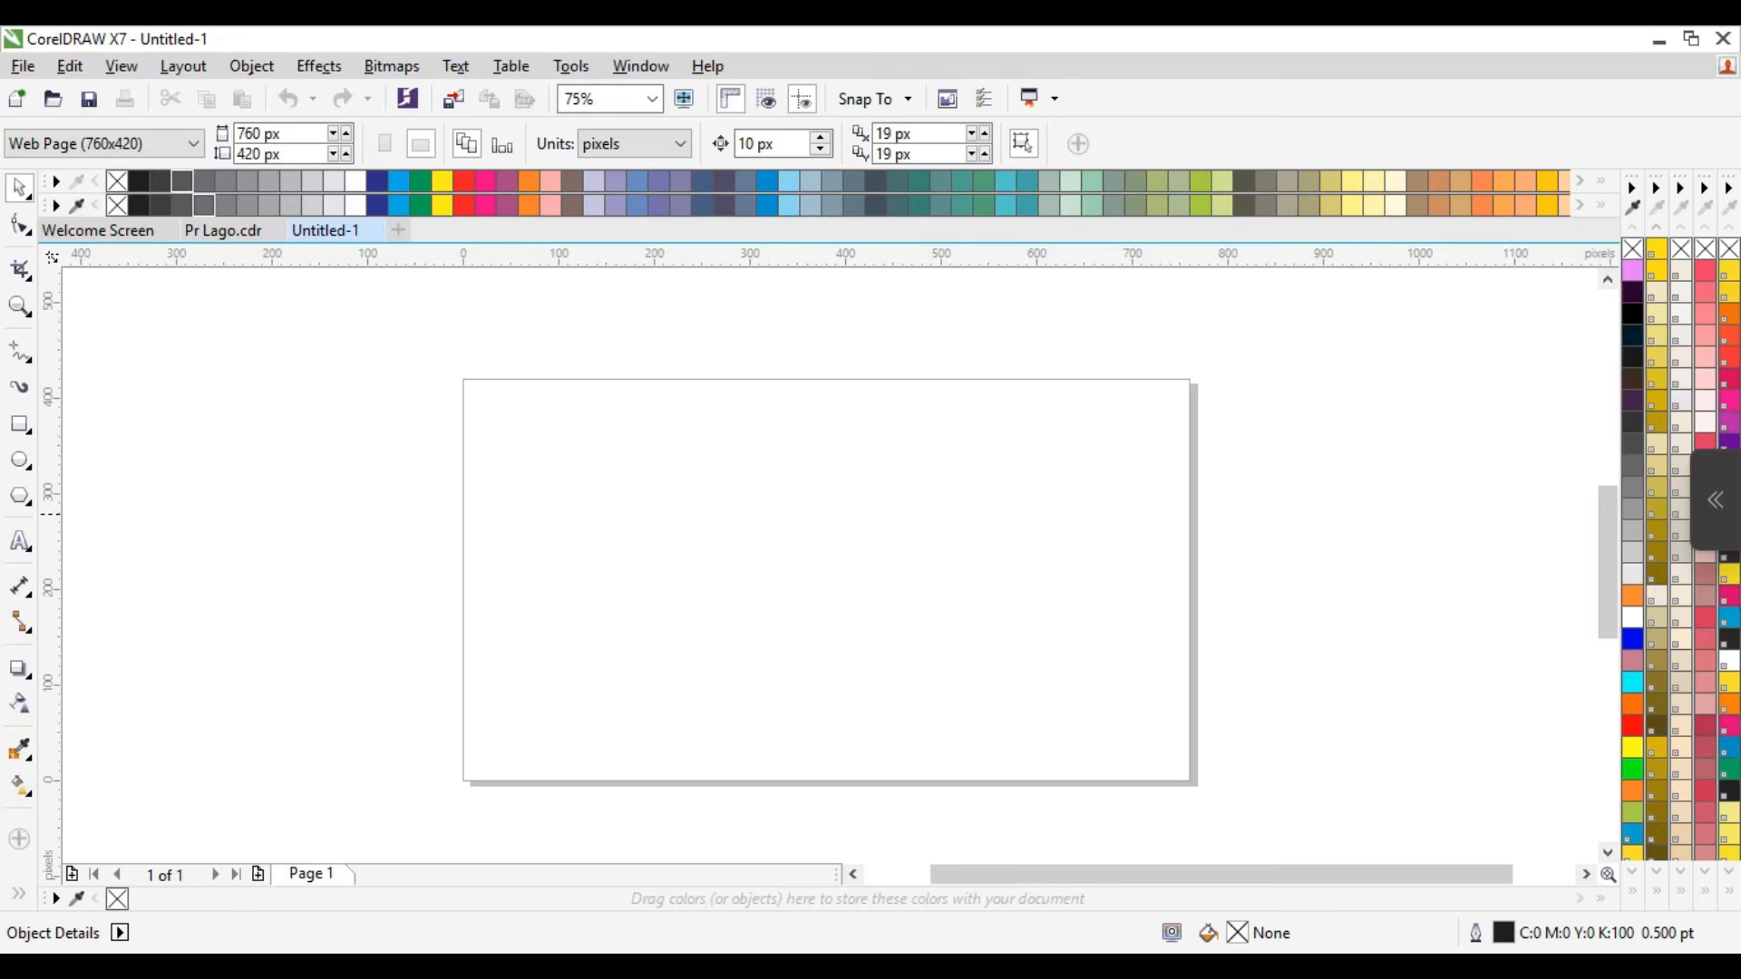
Draw a square of about 200 × 200 px on the left half of the page, centred at about (155, 234) px.
click(20, 424)
drag(528, 510, 720, 702)
key(space)
click(19, 187)
drag(658, 573, 645, 522)
Set the square's outline width to 10 pt and its outline colour to pink (#E97BFF).
click(1187, 143)
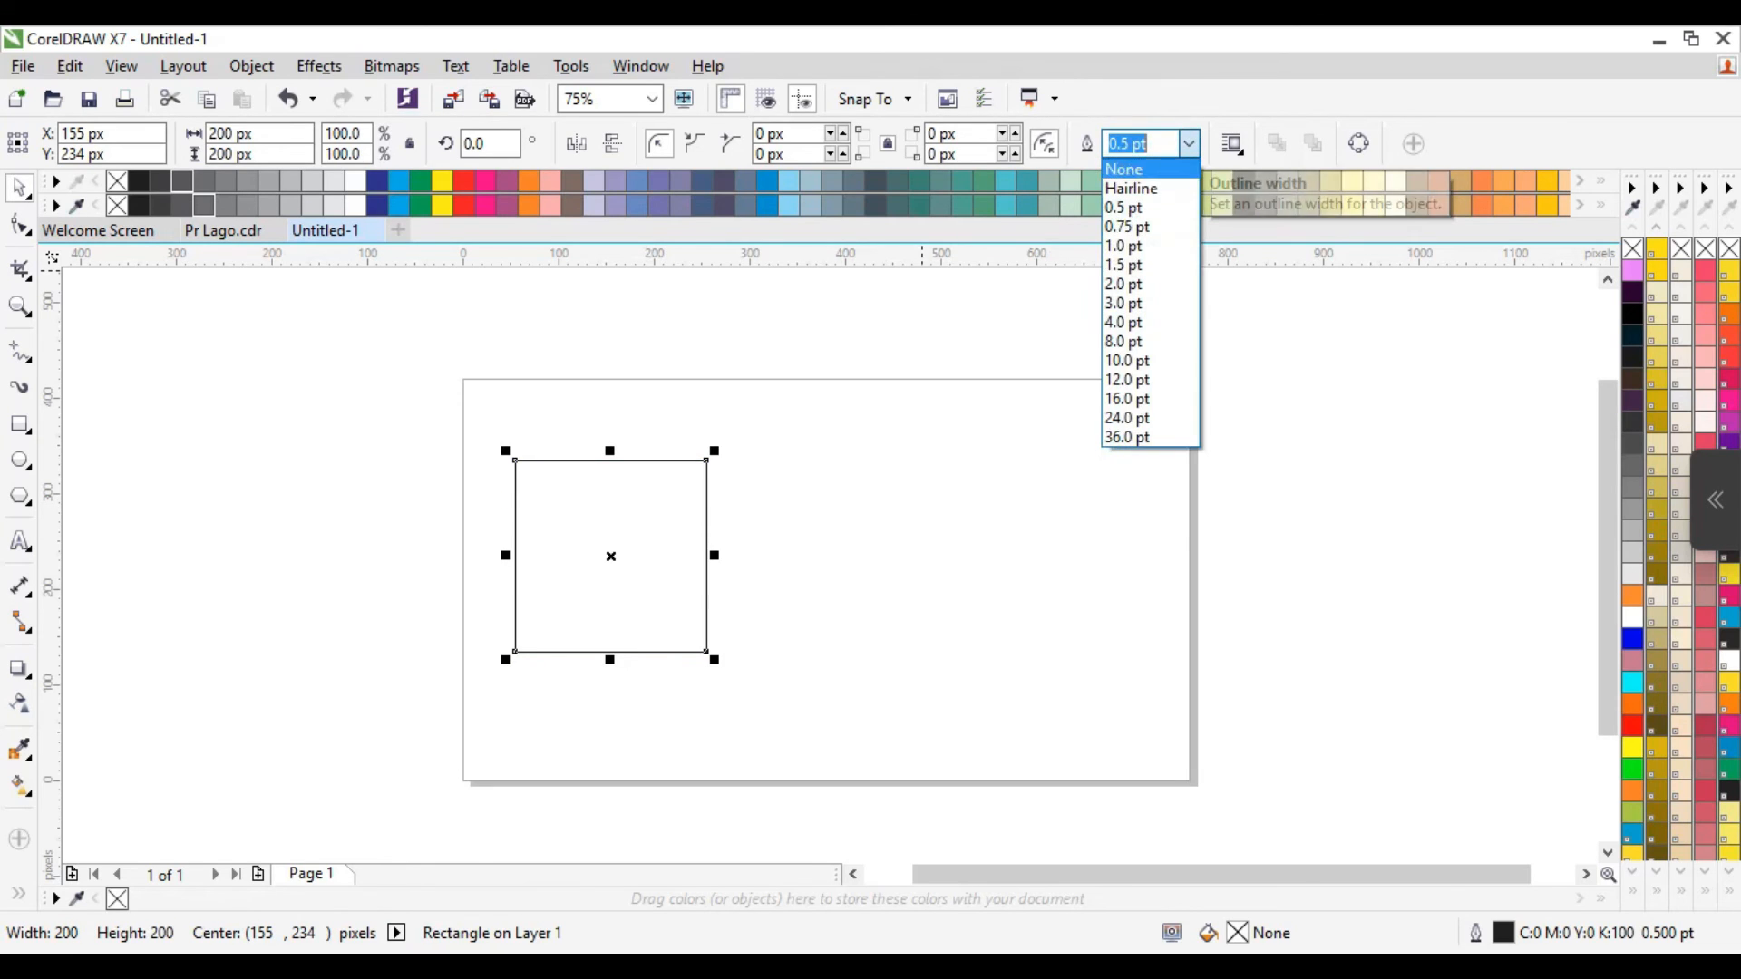
click(1127, 360)
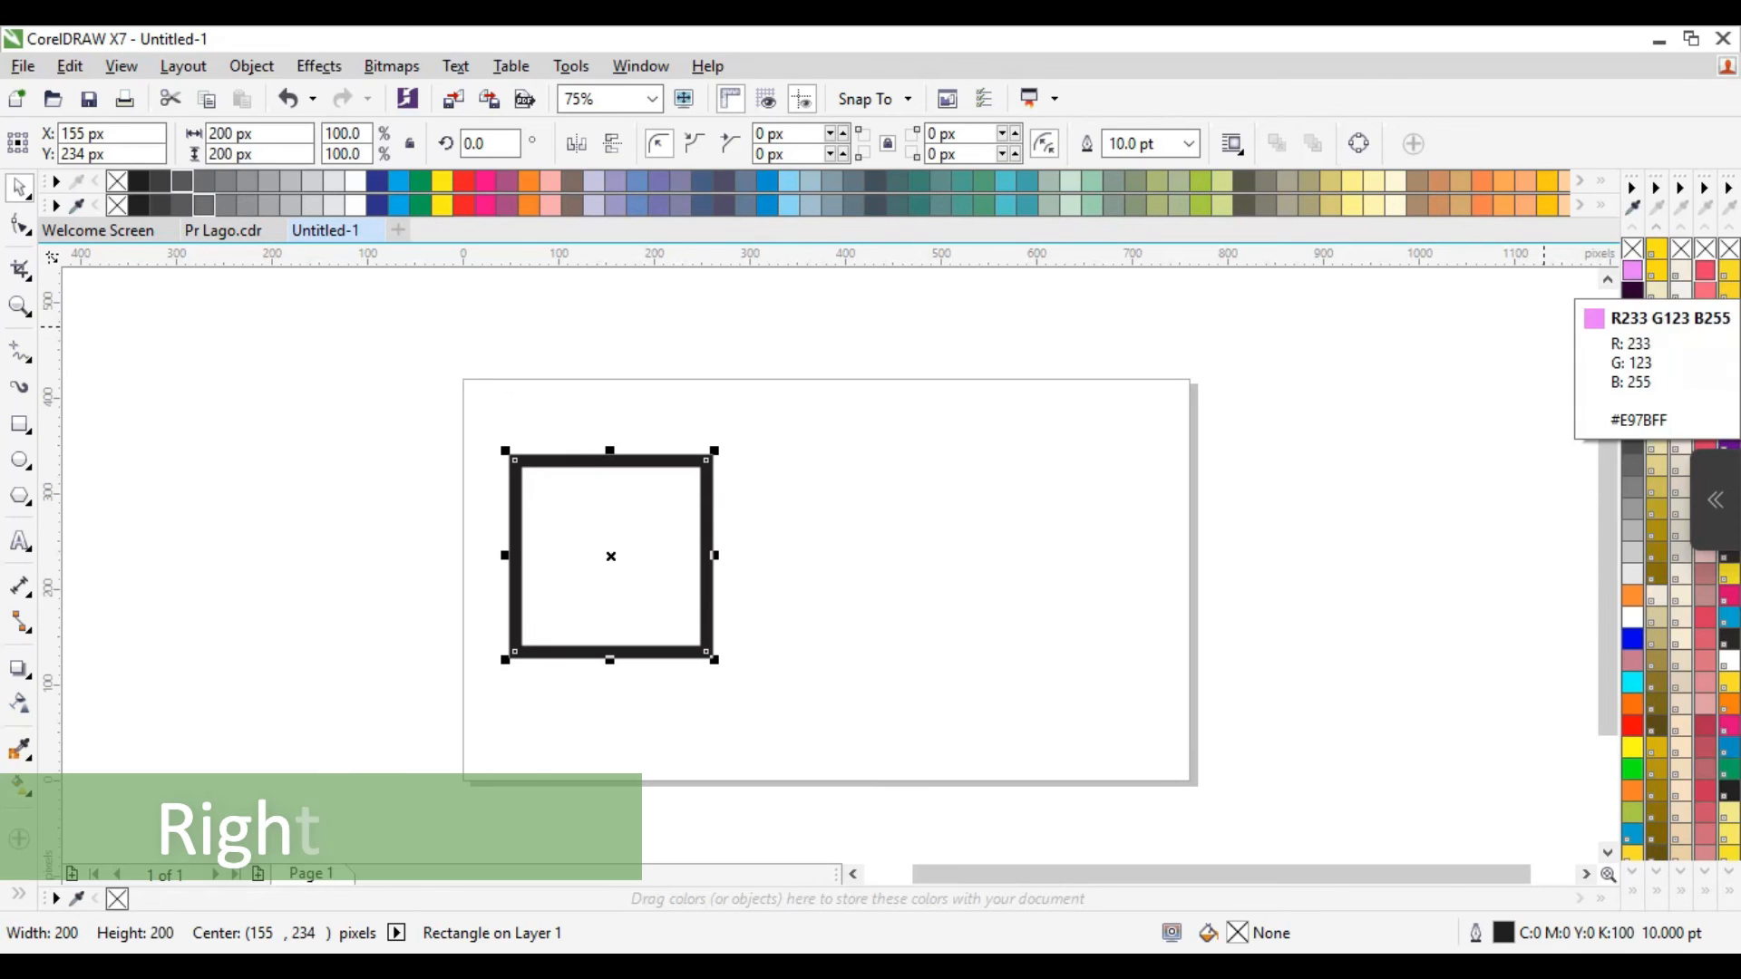
right_click(1632, 270)
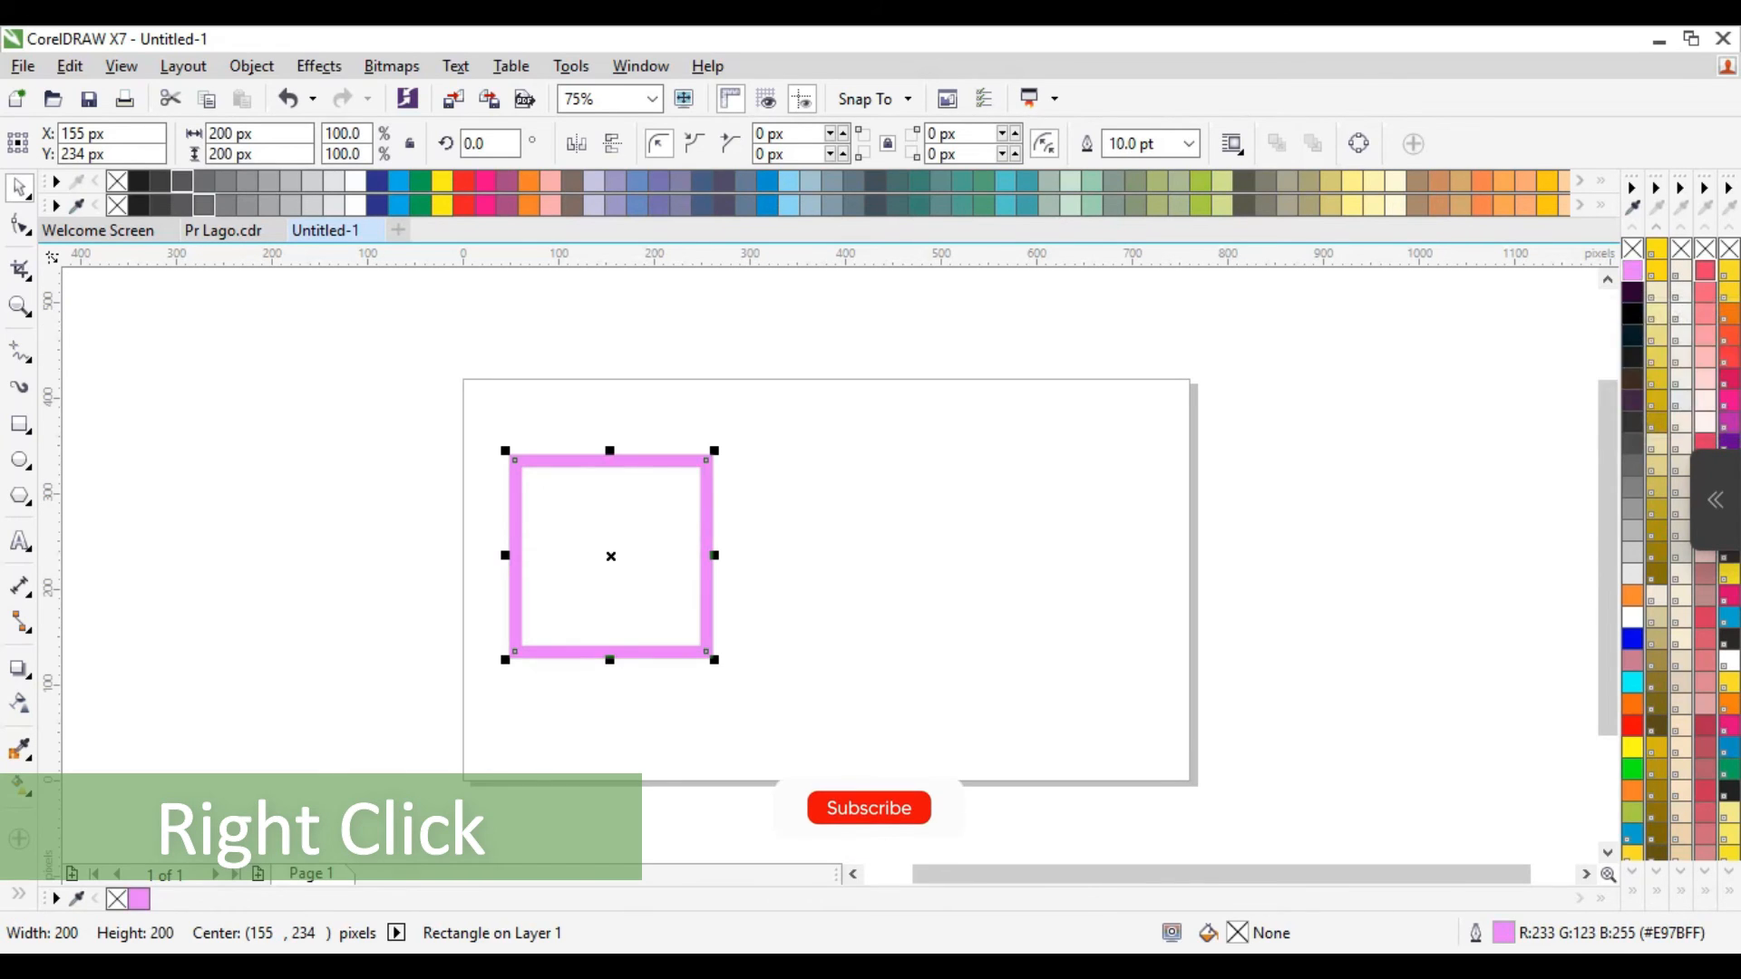
Fill the pink-outlined square with dark purple (#2A0032).
key(Escape)
click(649, 461)
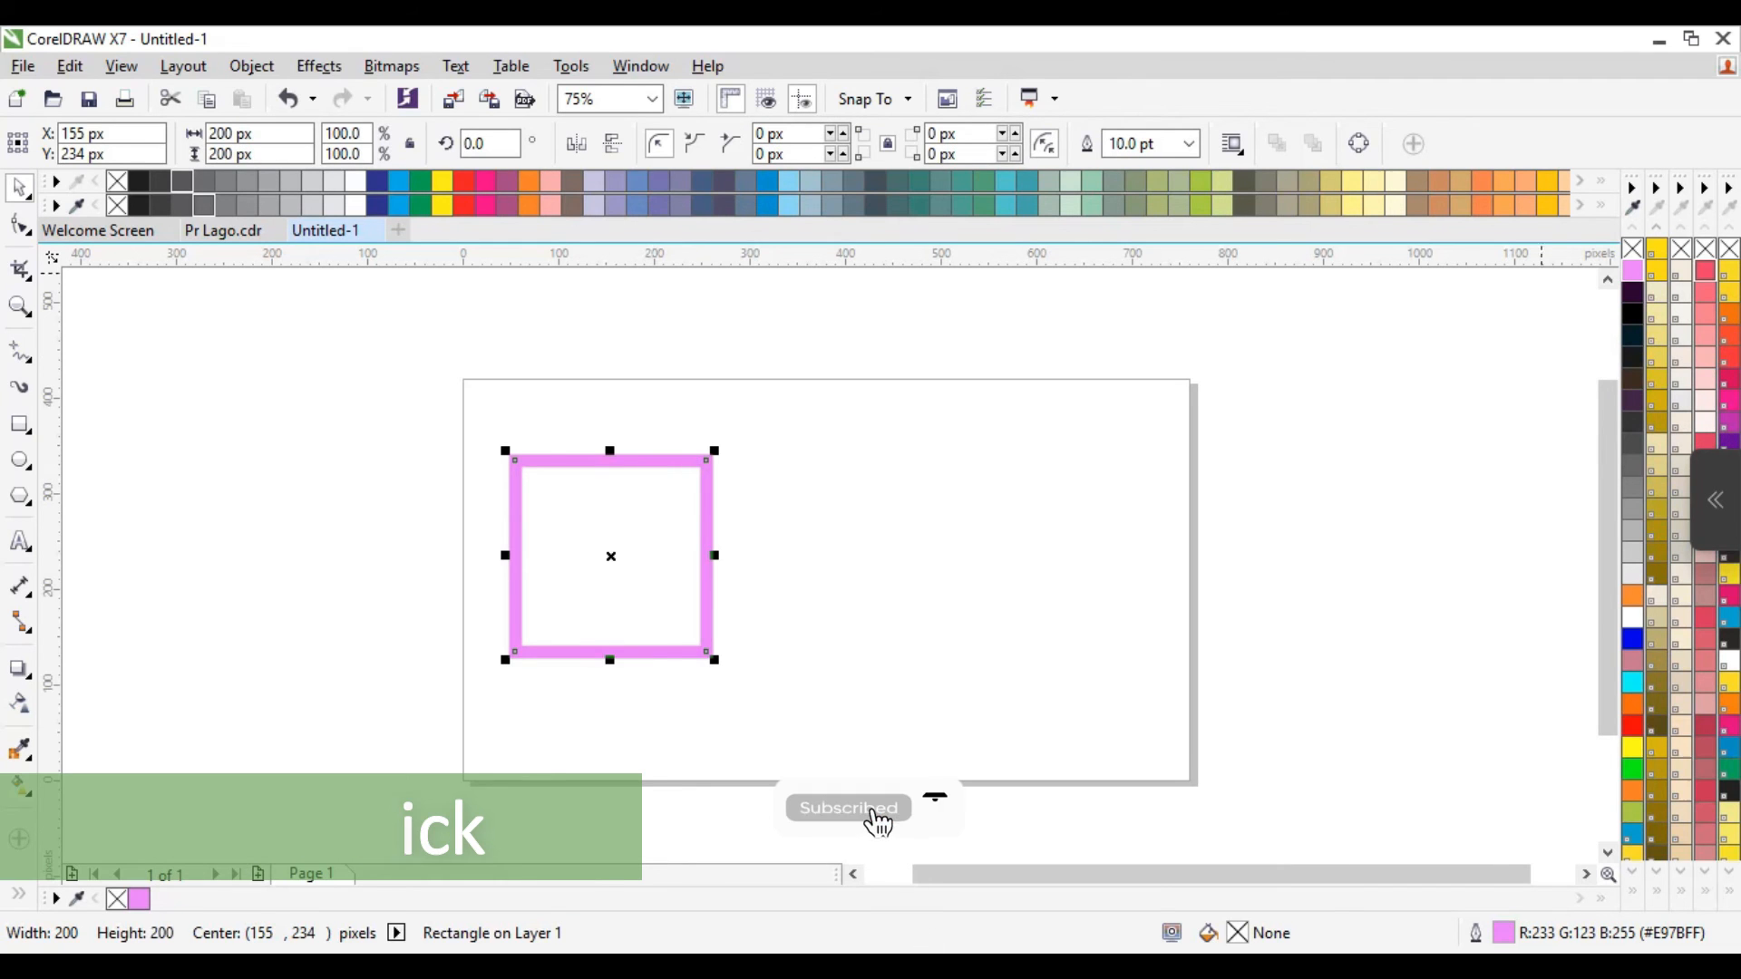
click(1632, 292)
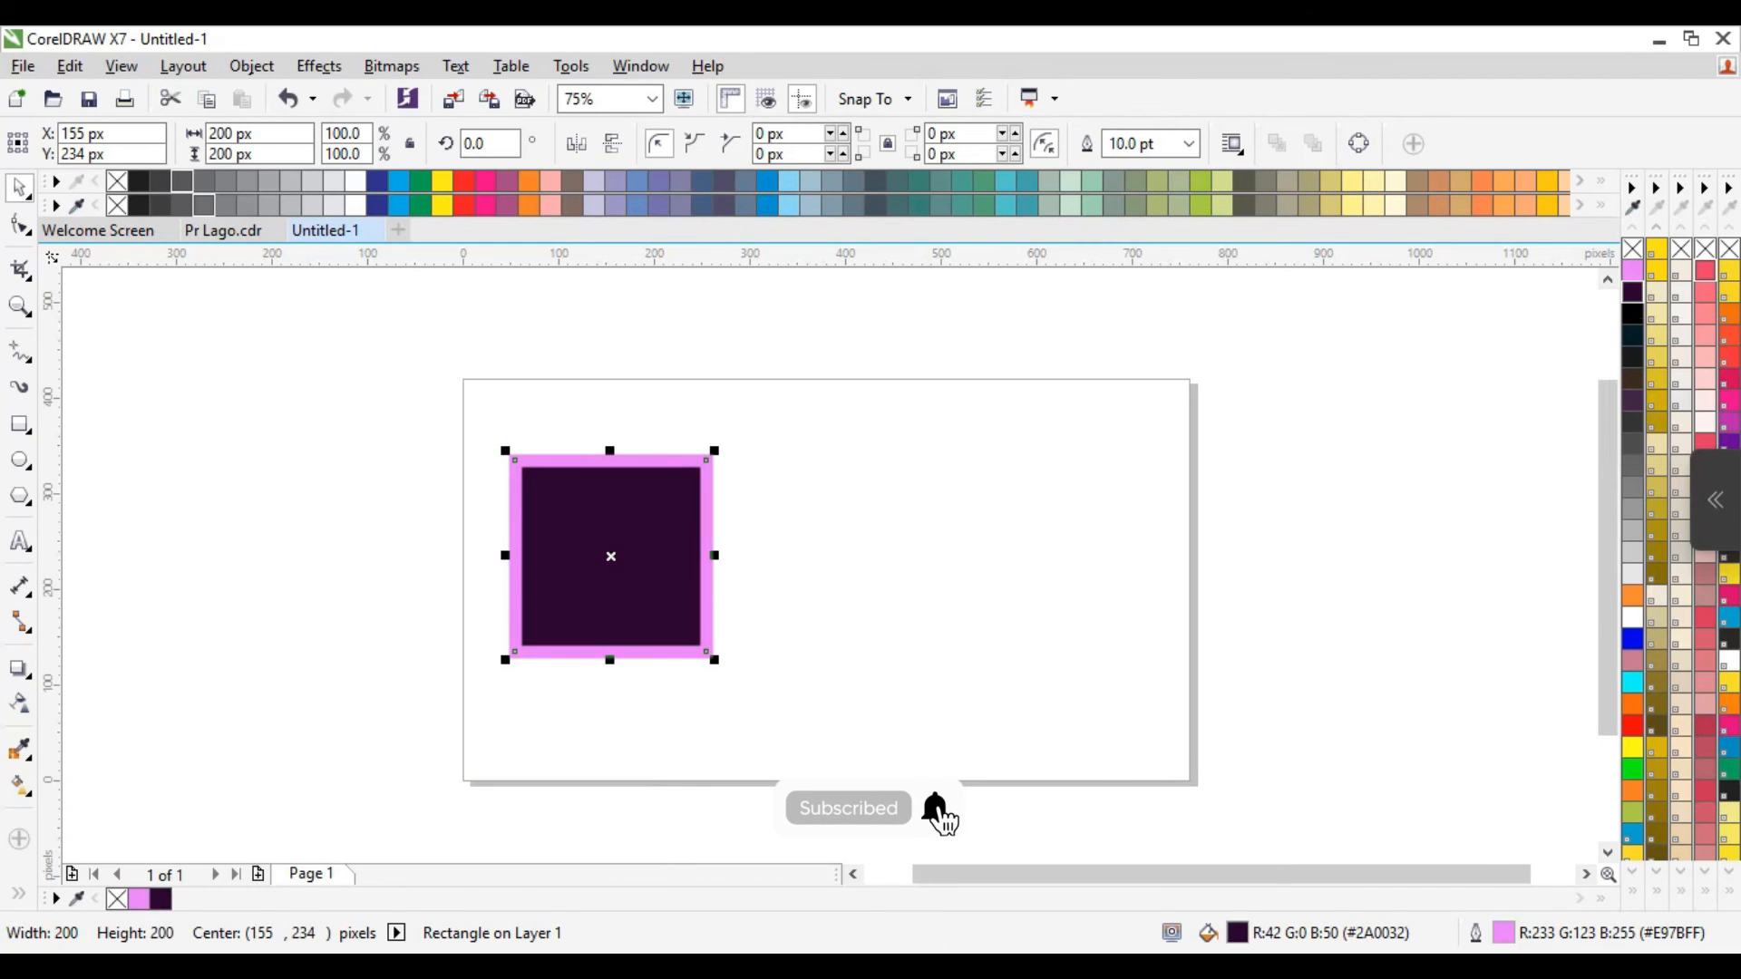
click(979, 446)
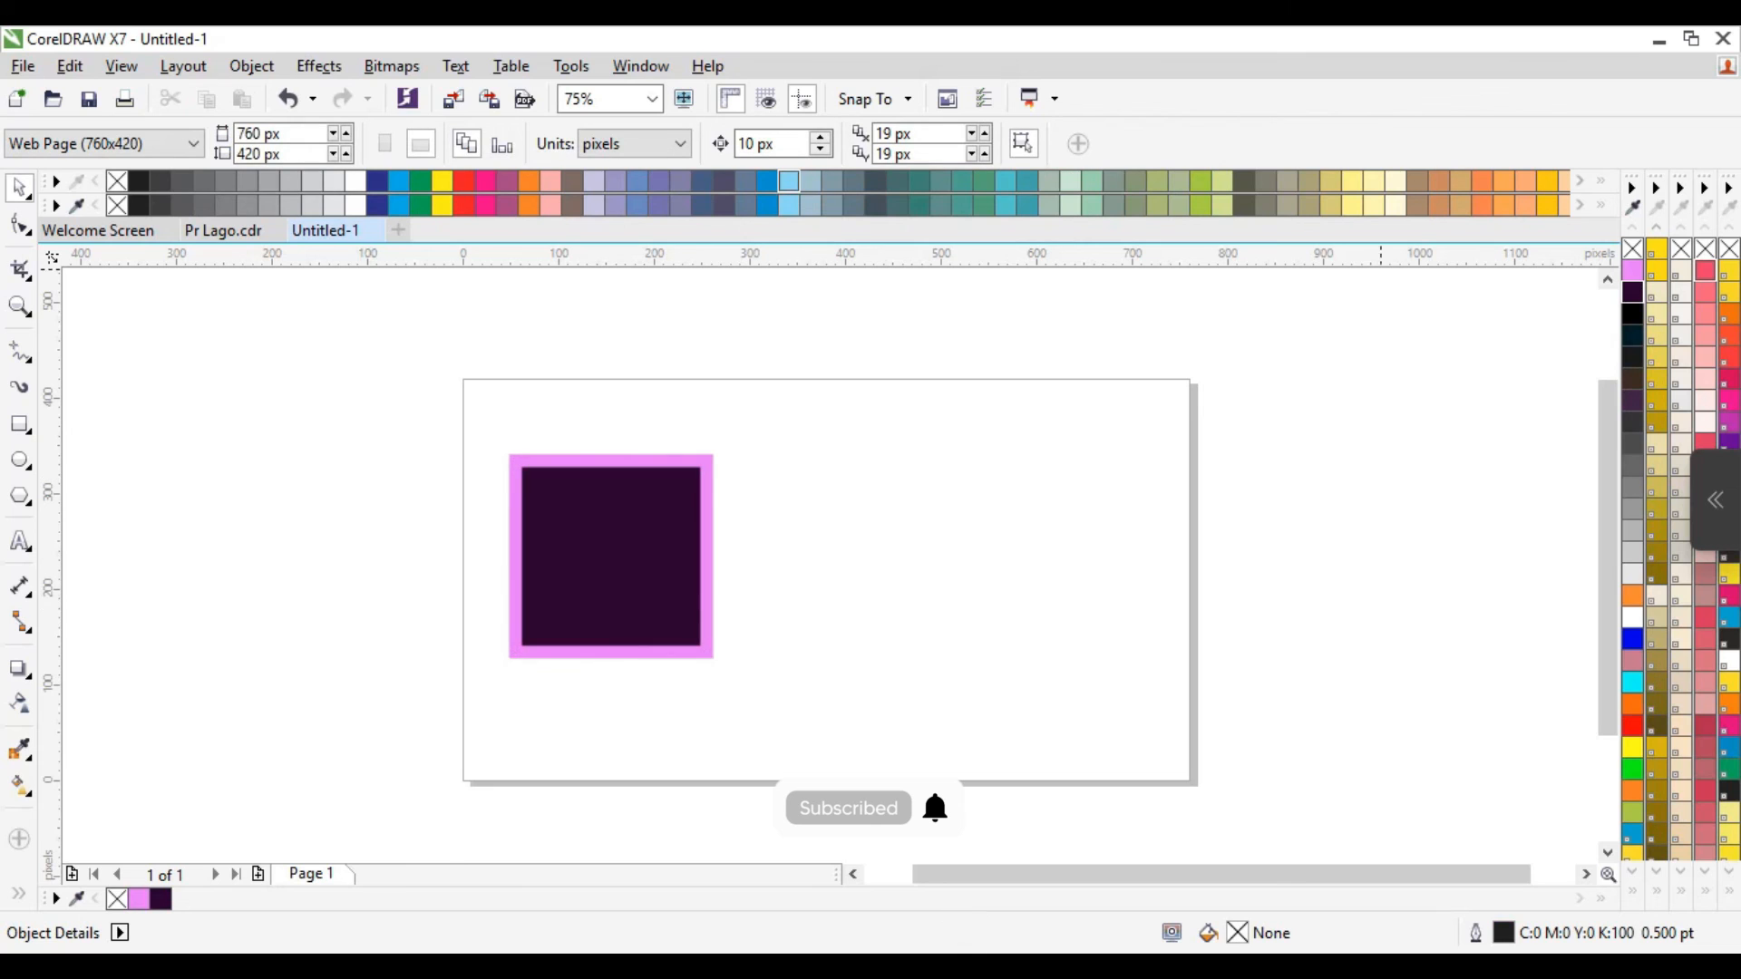
Add the artistic text "Ae" in 24 pt Arial on the empty page area beside the square.
click(20, 541)
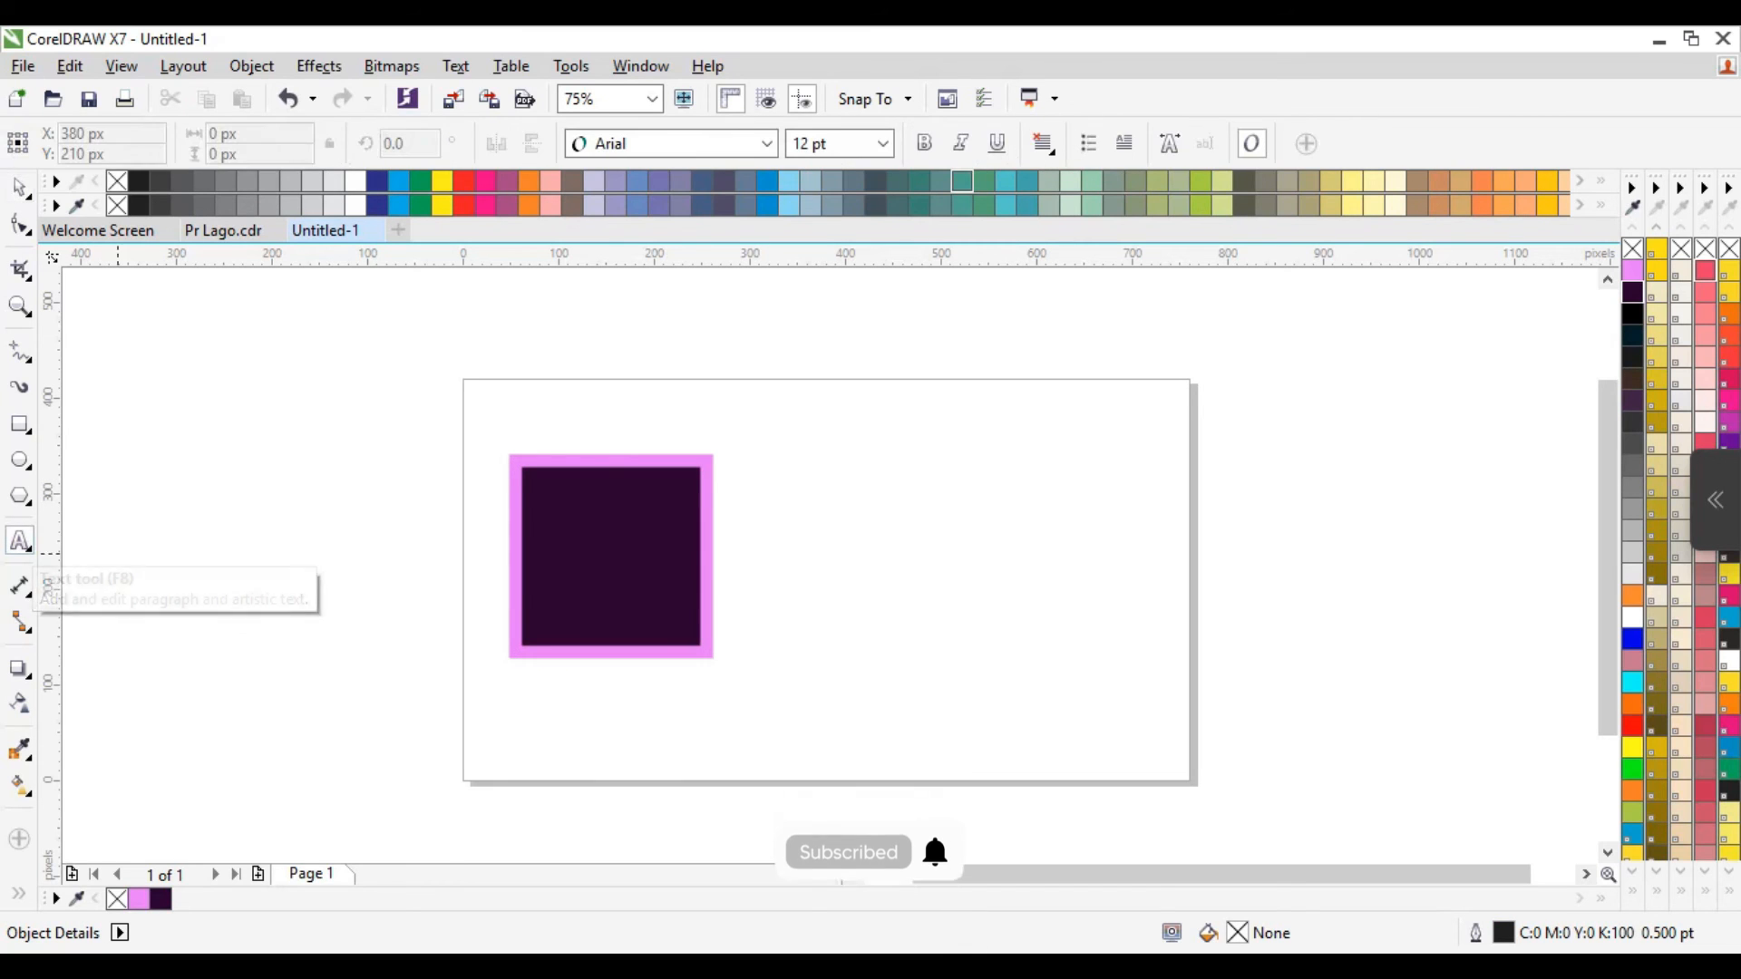
click(762, 560)
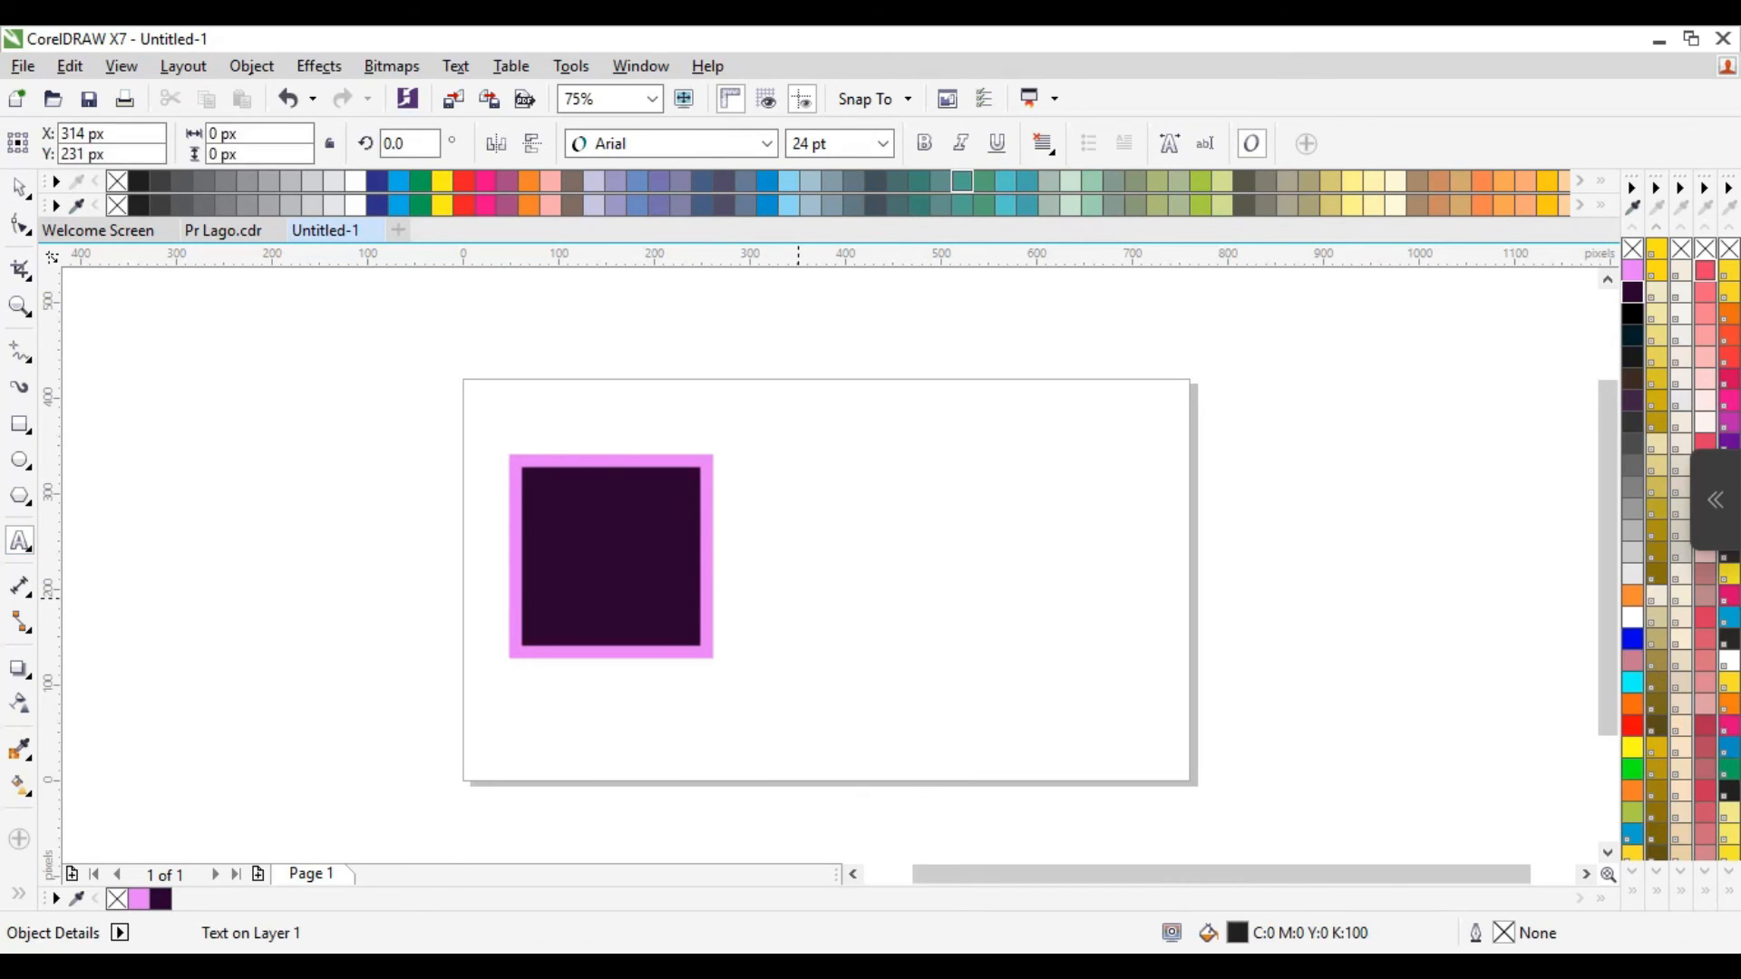
text(Ae)
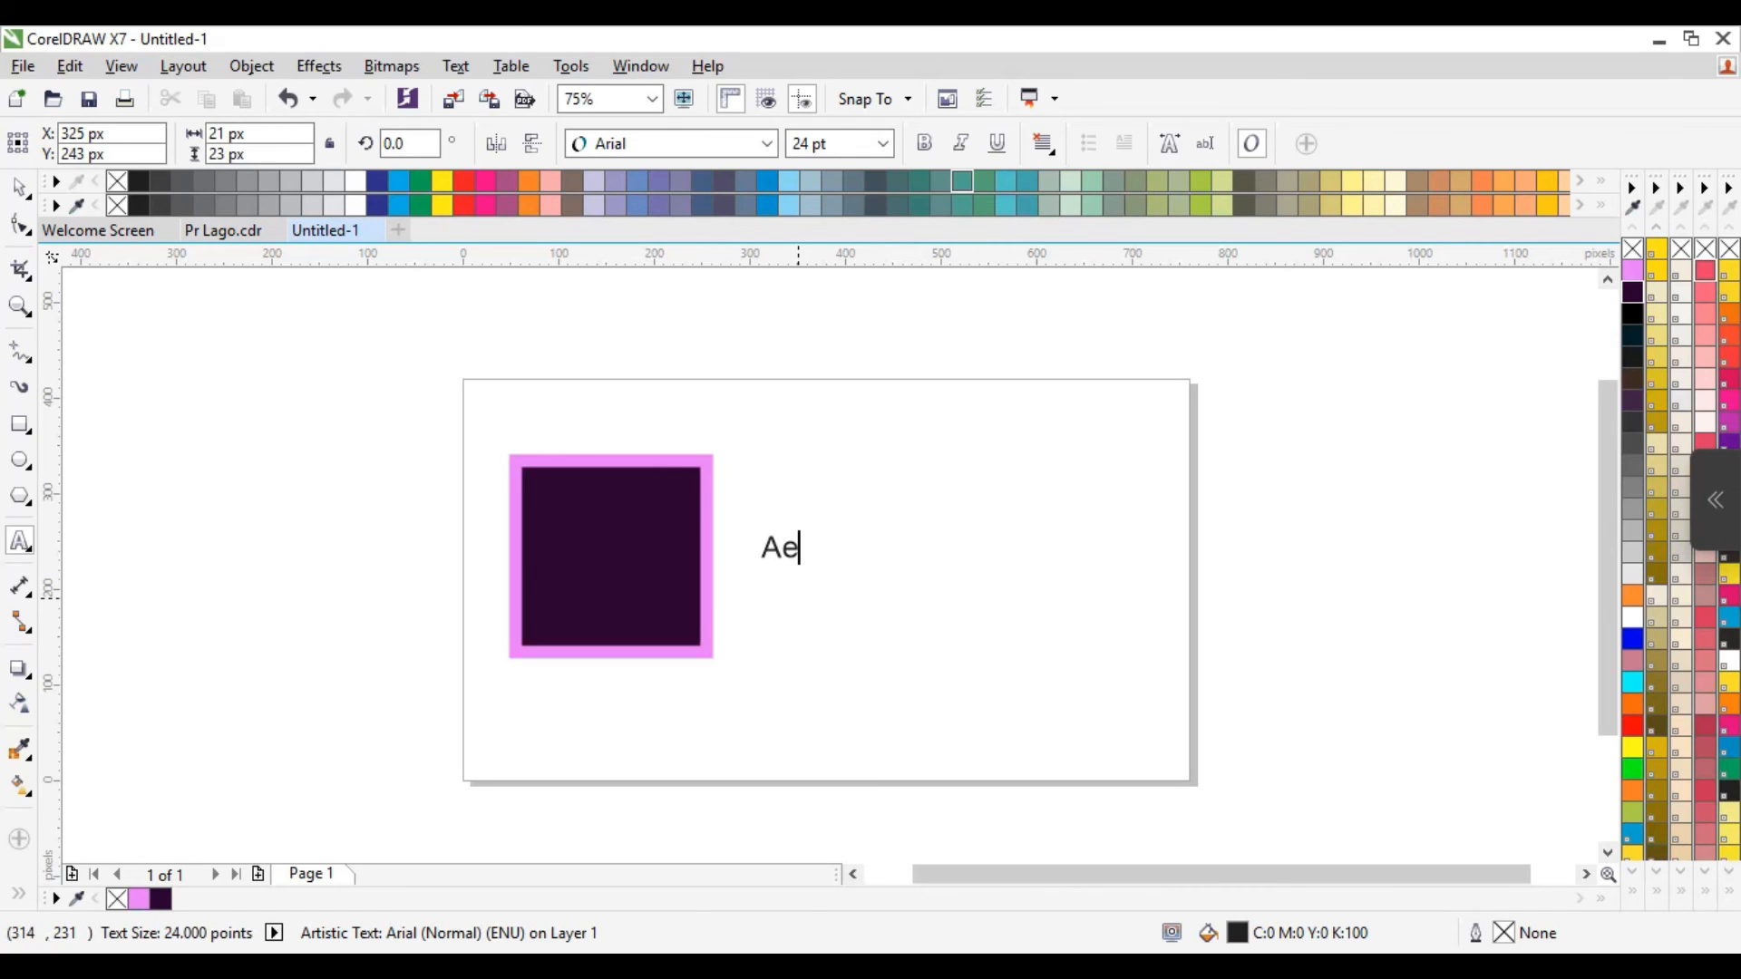
click(20, 188)
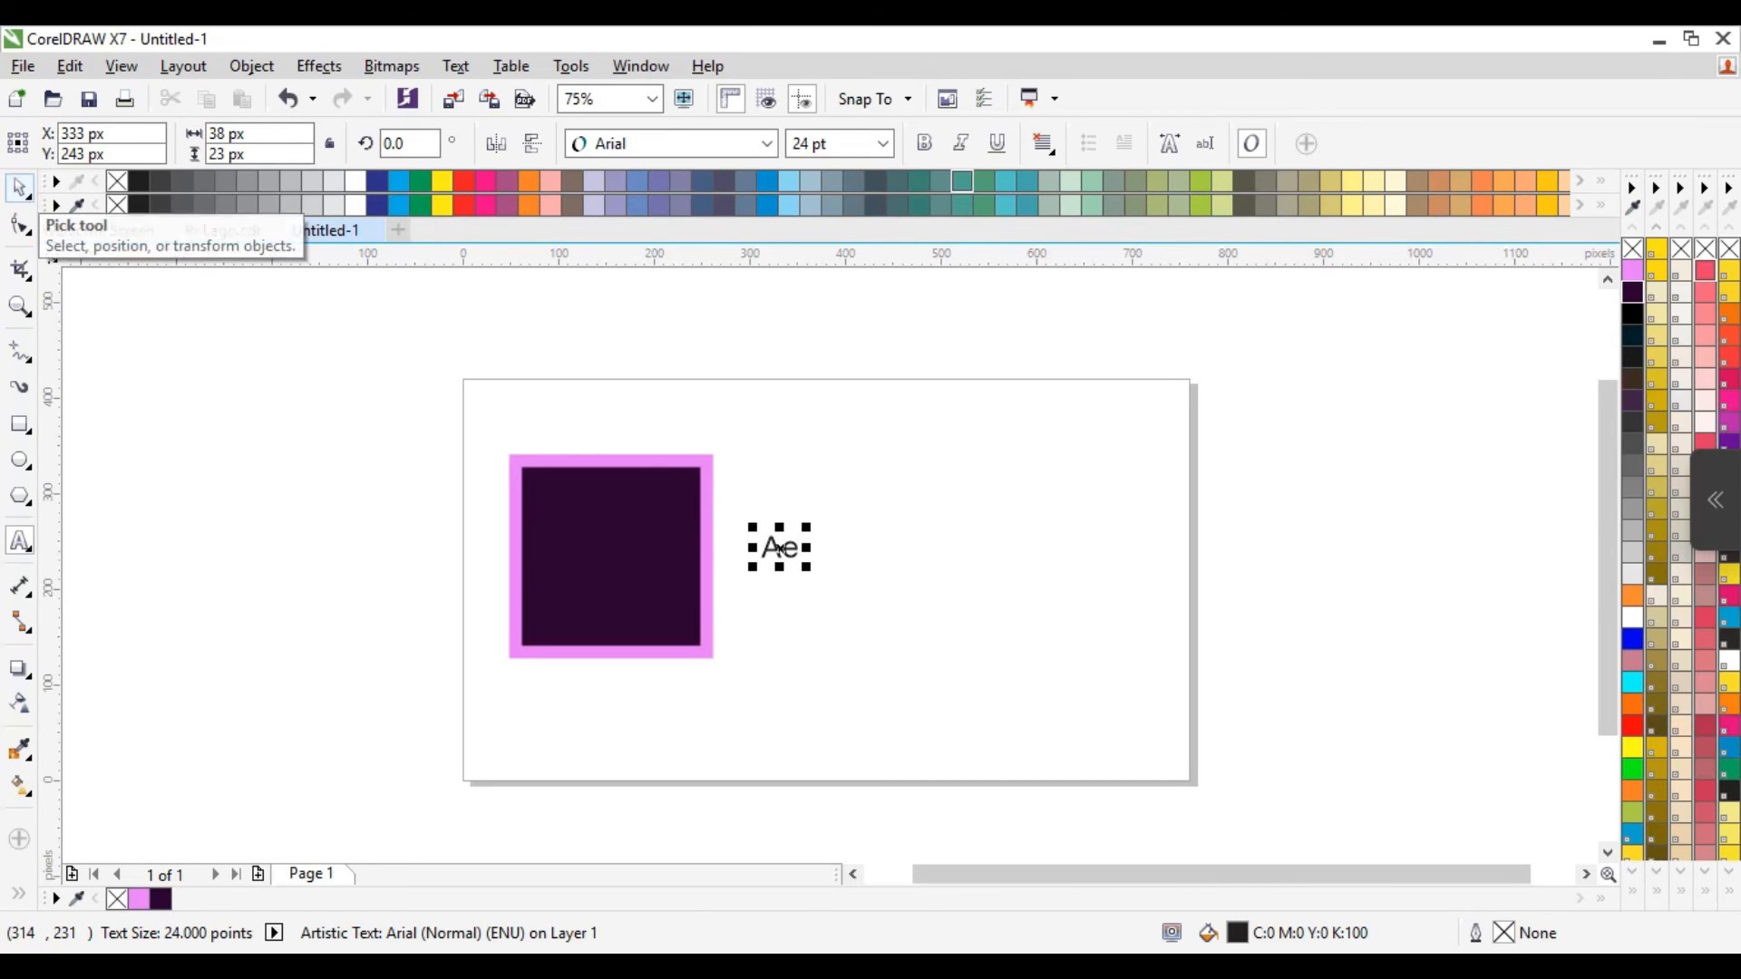
Enlarge the "Ae" text to about 96 pt and set its font to Kozuka Gothic Pro M (Medium).
drag(806, 568, 859, 625)
drag(771, 562, 954, 581)
click(766, 144)
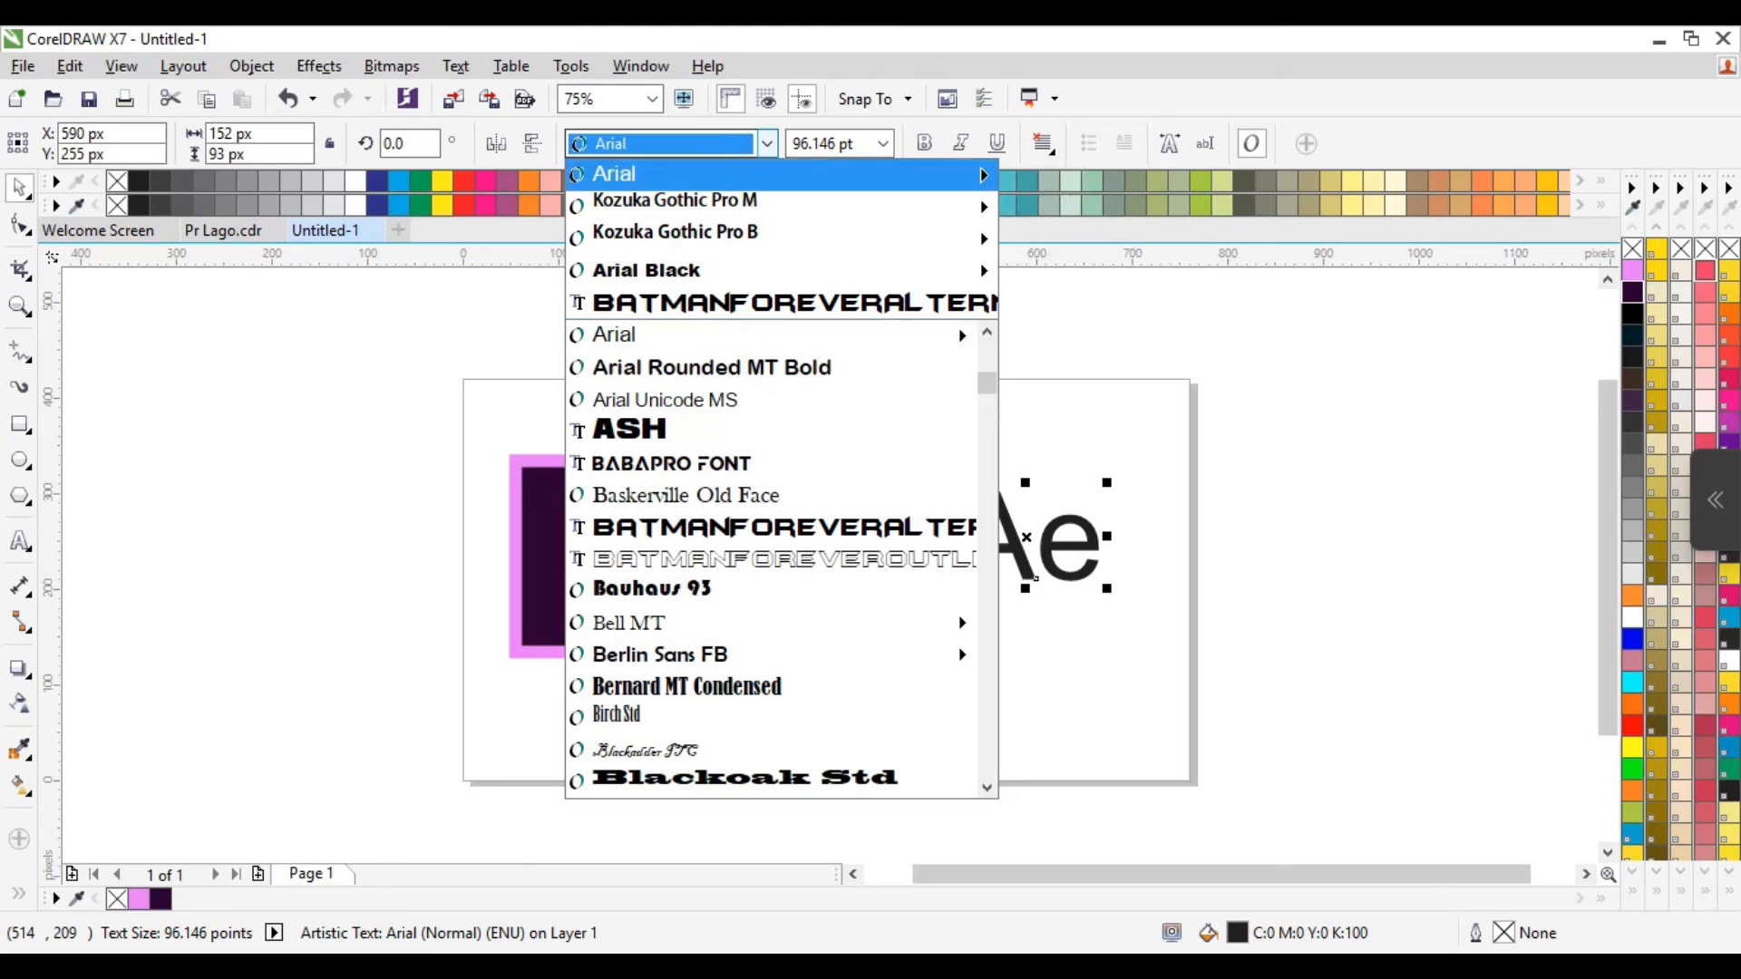
mouse_move(761, 206)
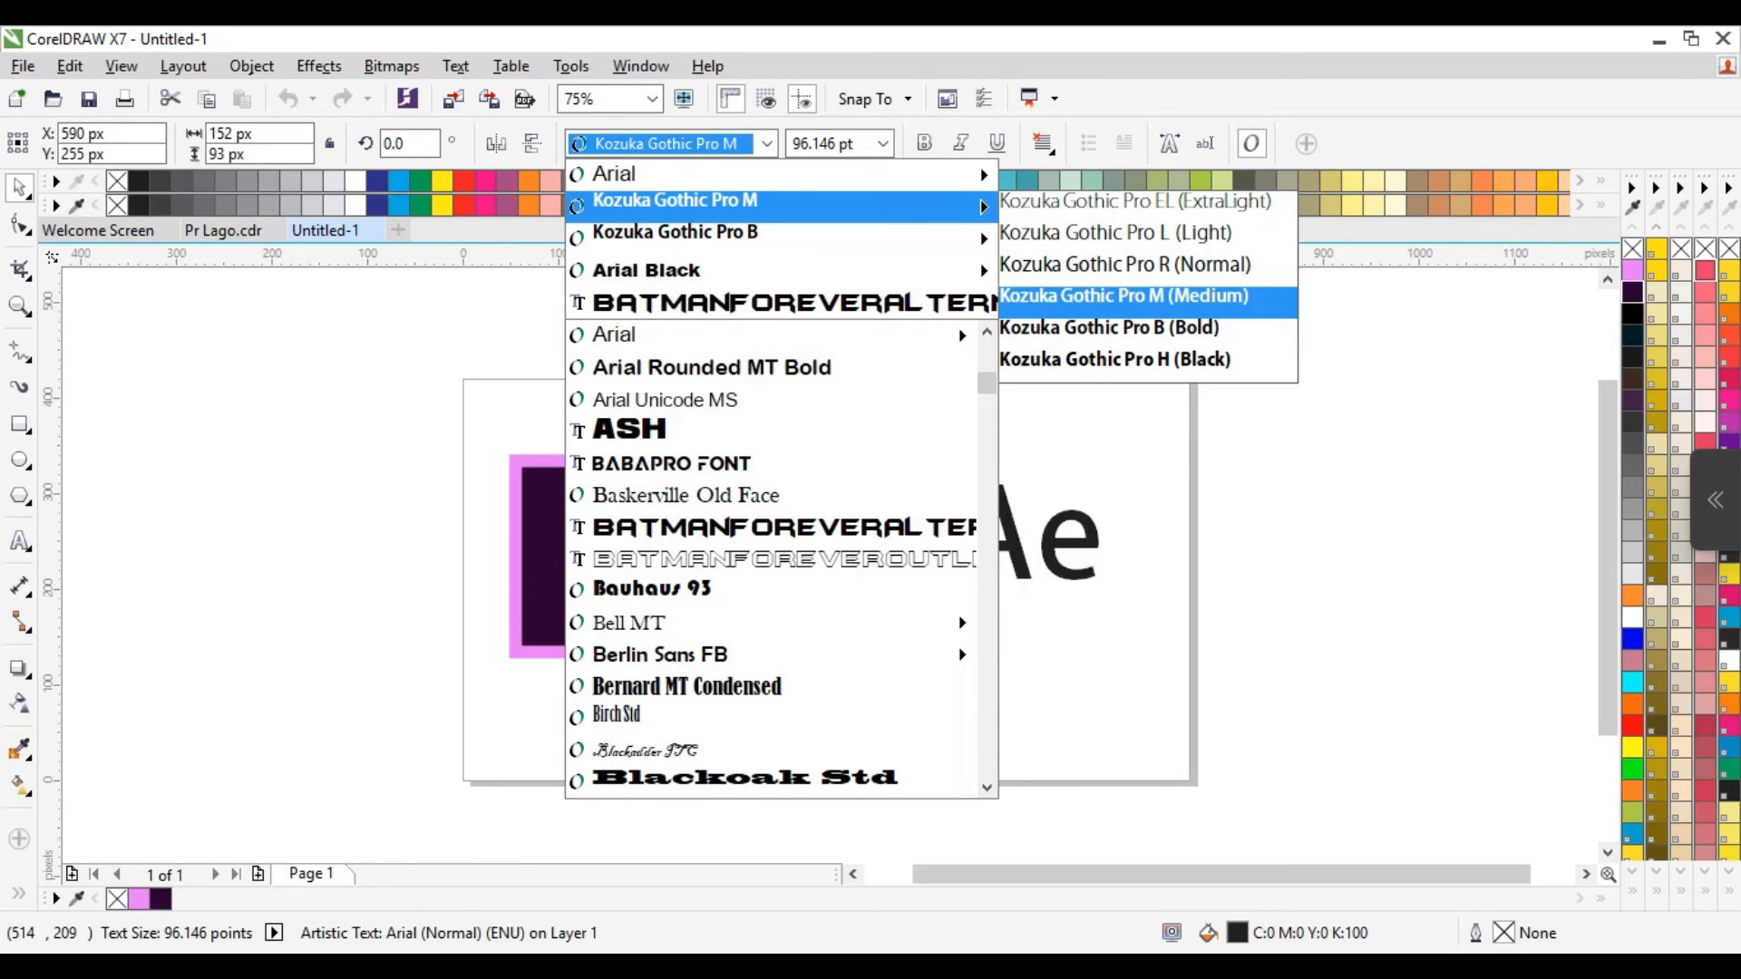
click(1125, 295)
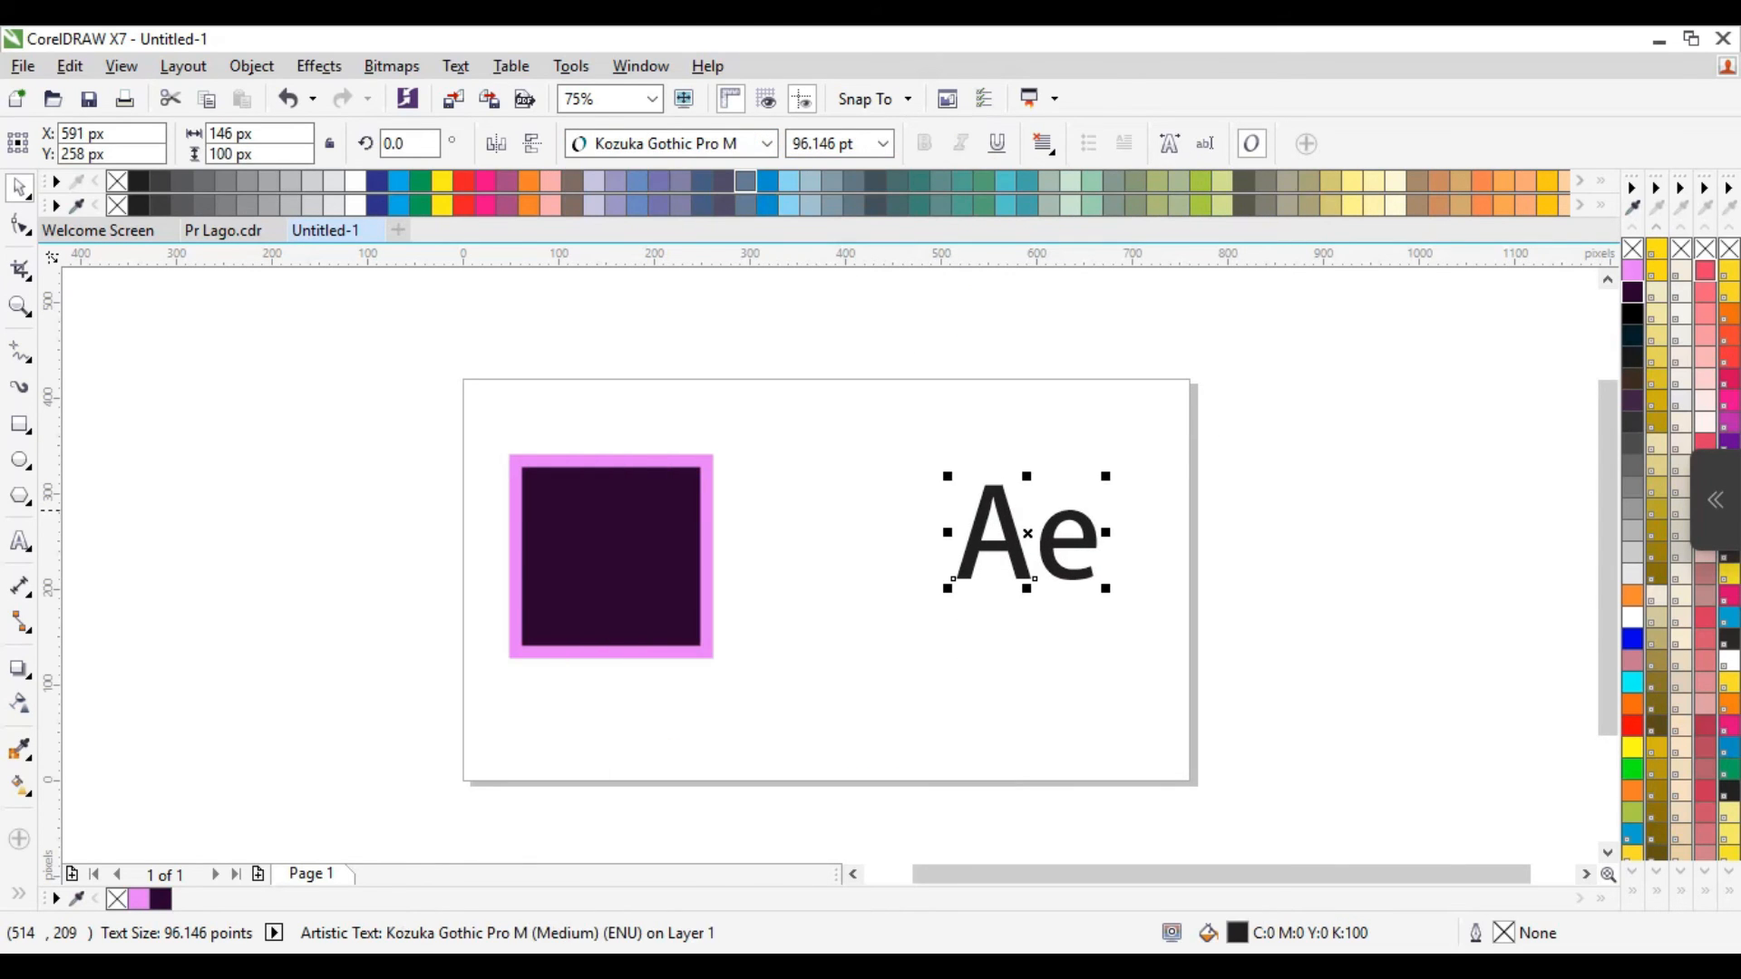
Place the "Ae" text over the dark square and fill it with pink (#E97BFF).
drag(997, 508, 583, 529)
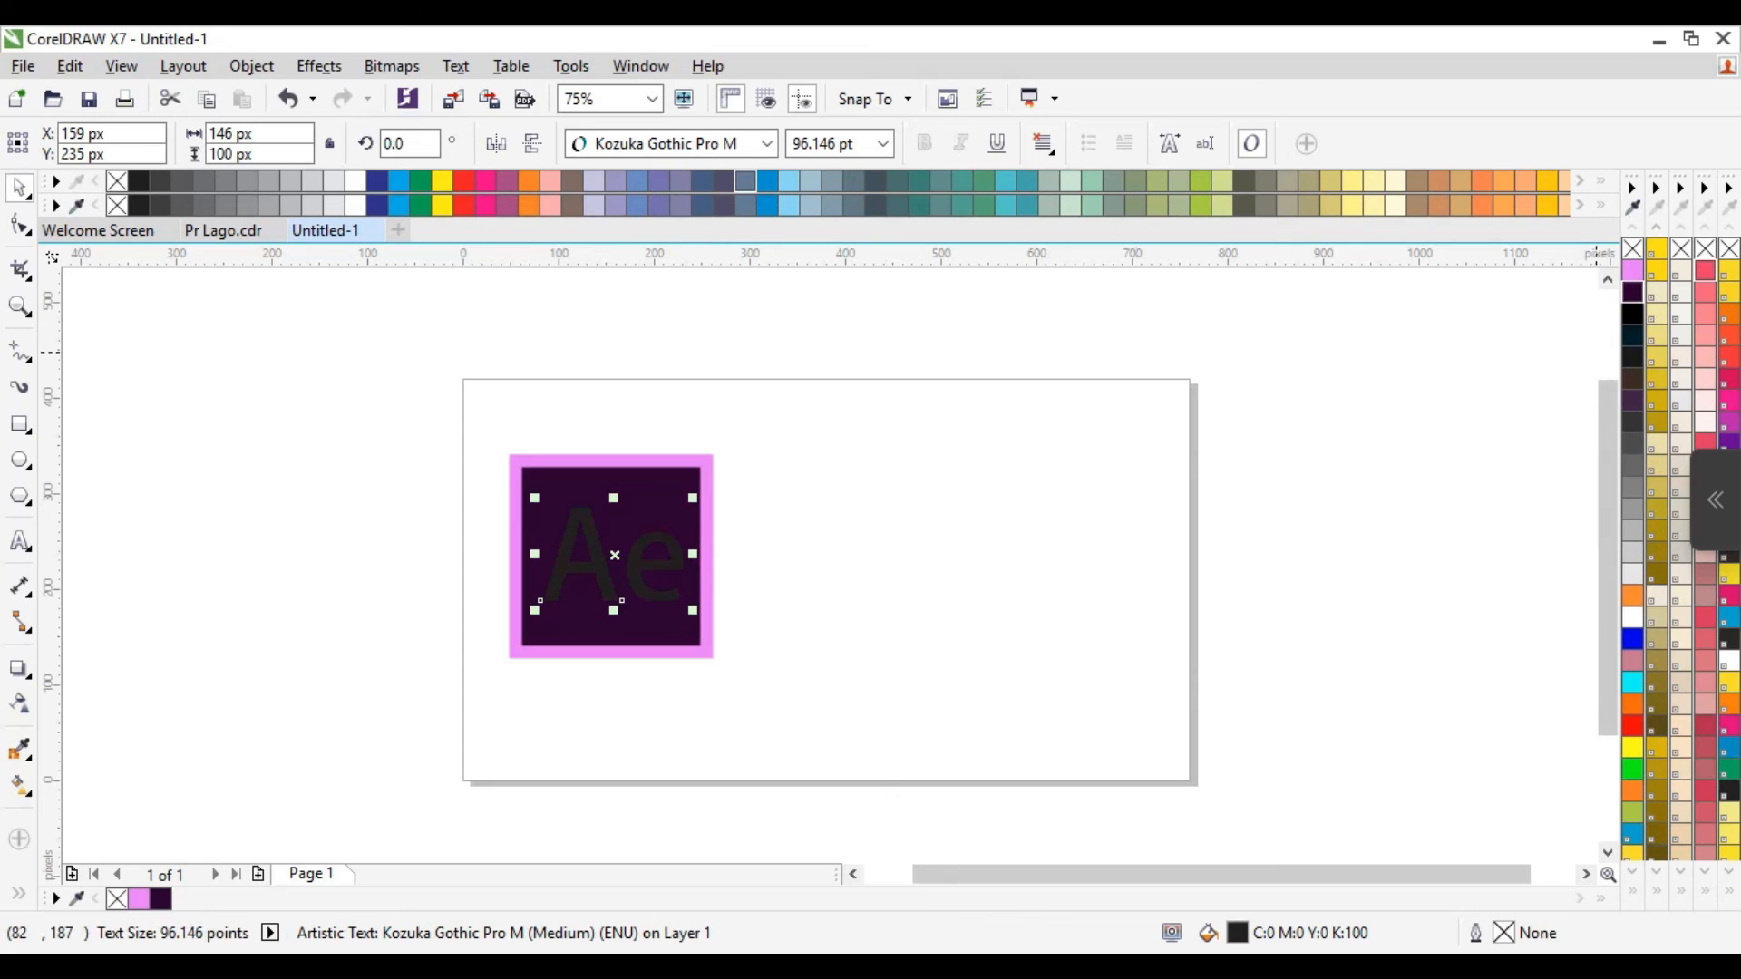
click(1632, 270)
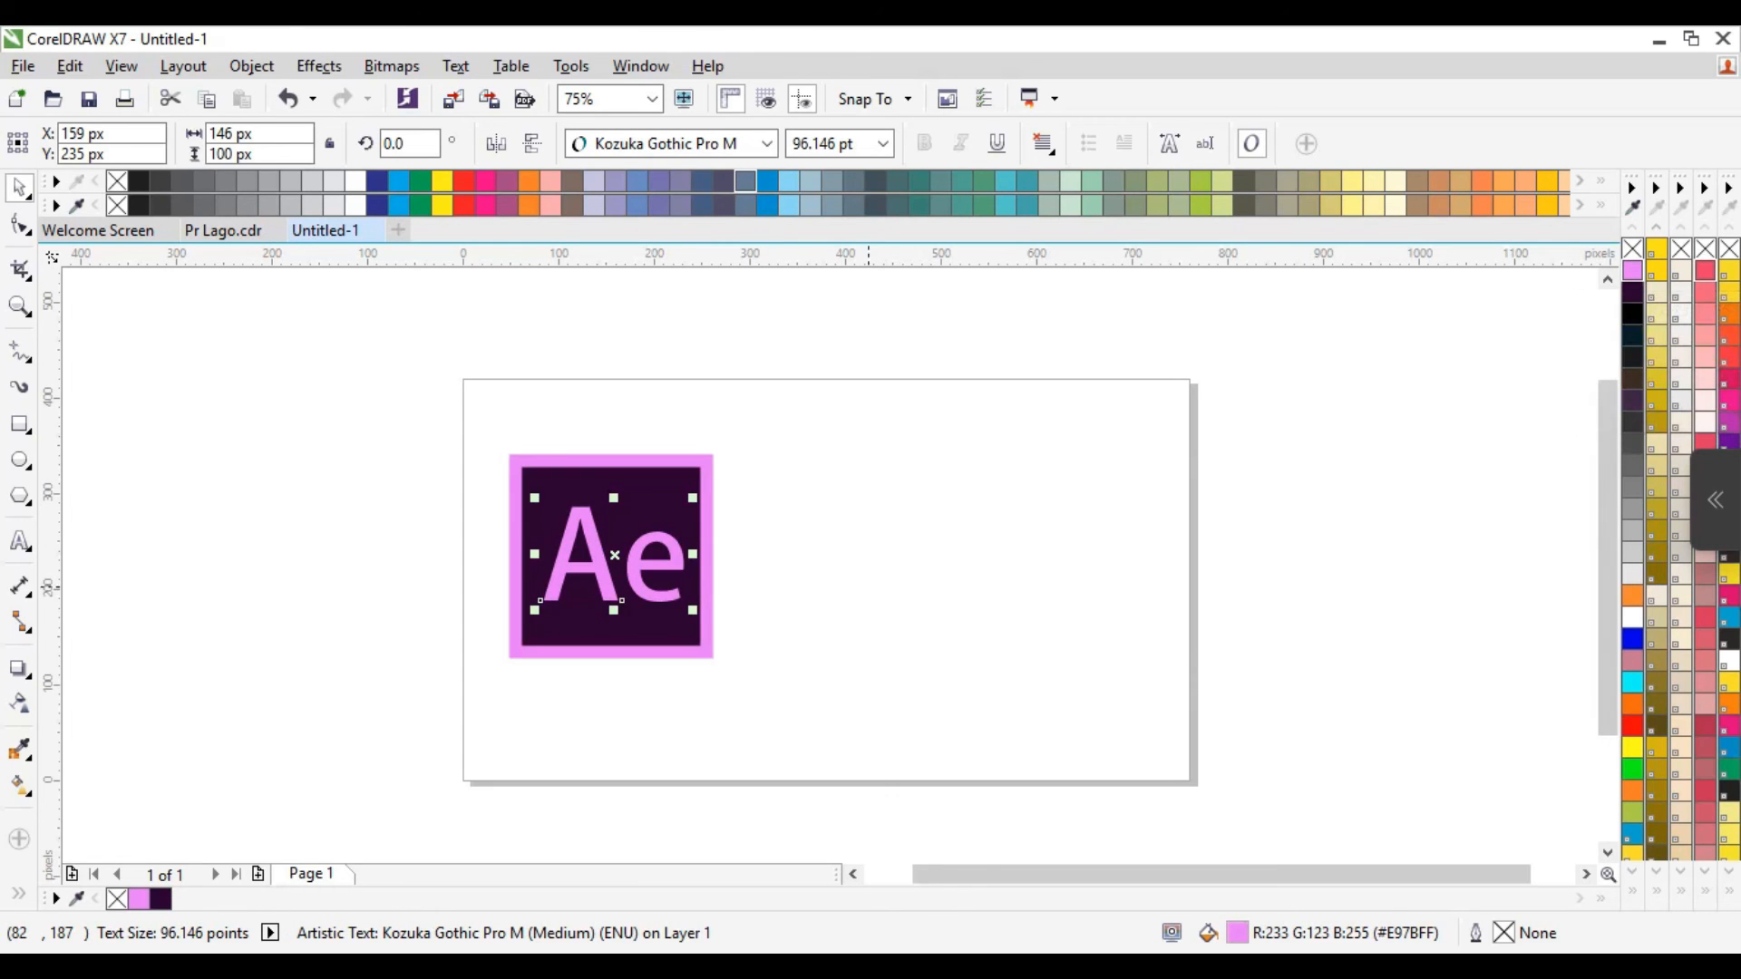
key(Escape)
Fine-tune the "Ae" text's position inside the square, centring it at about (156, 237) px.
click(591, 533)
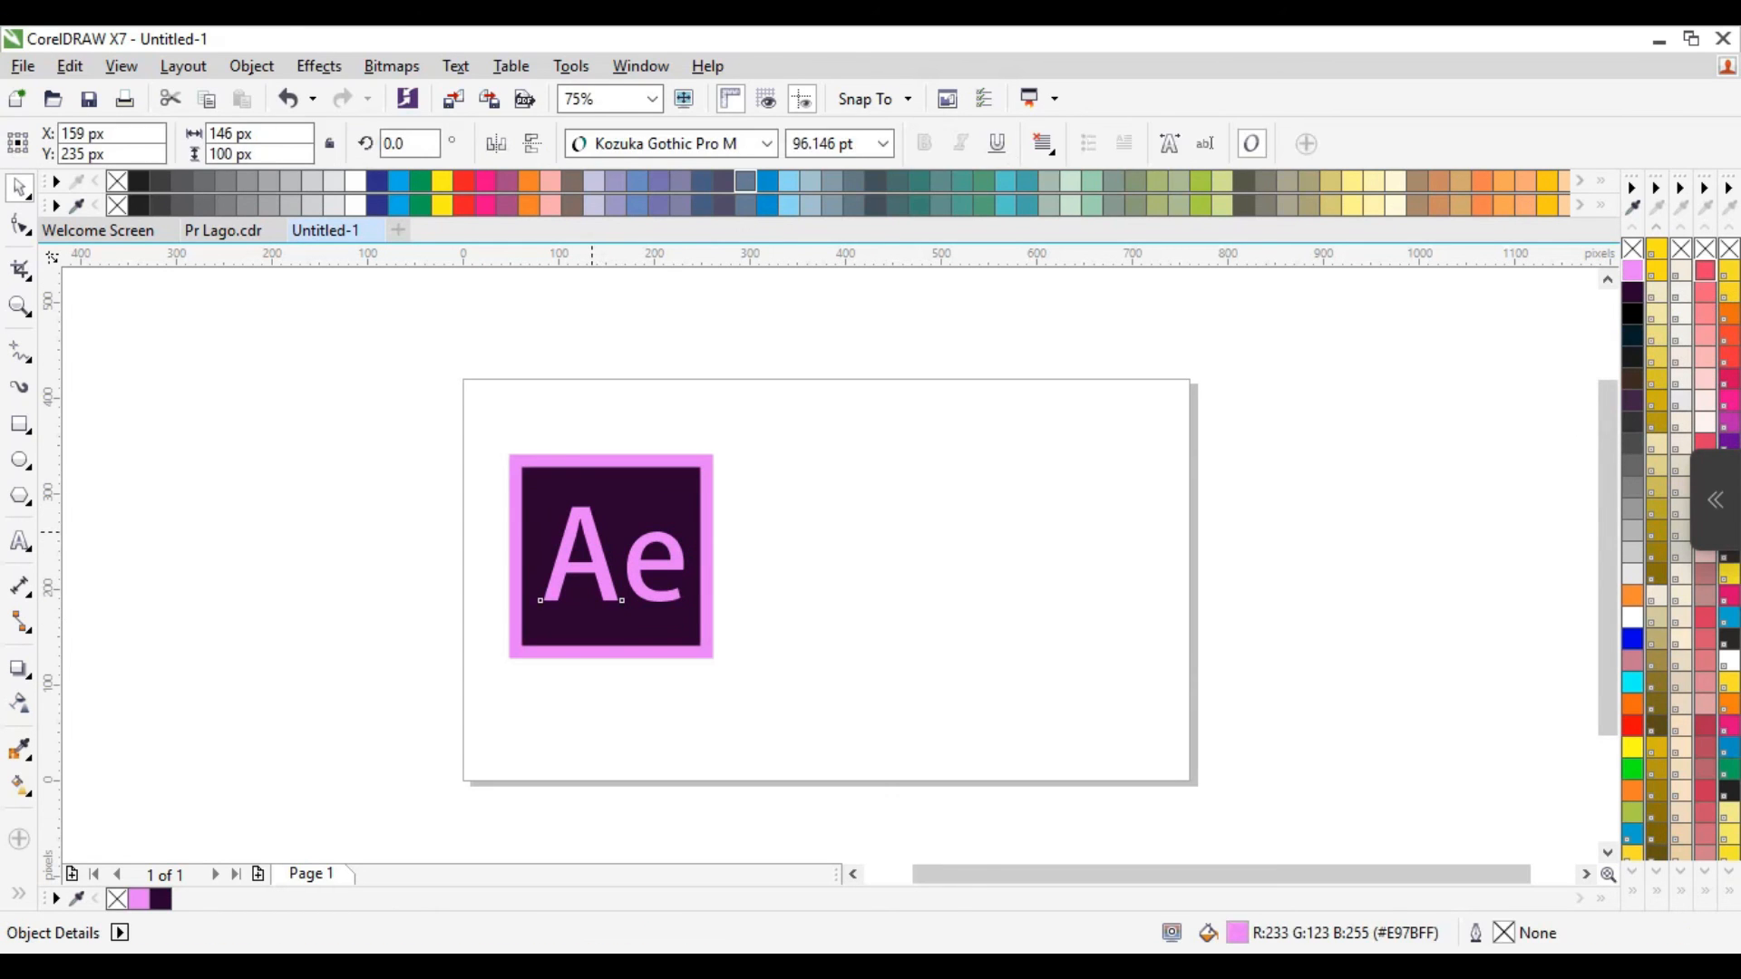
drag(591, 532, 592, 535)
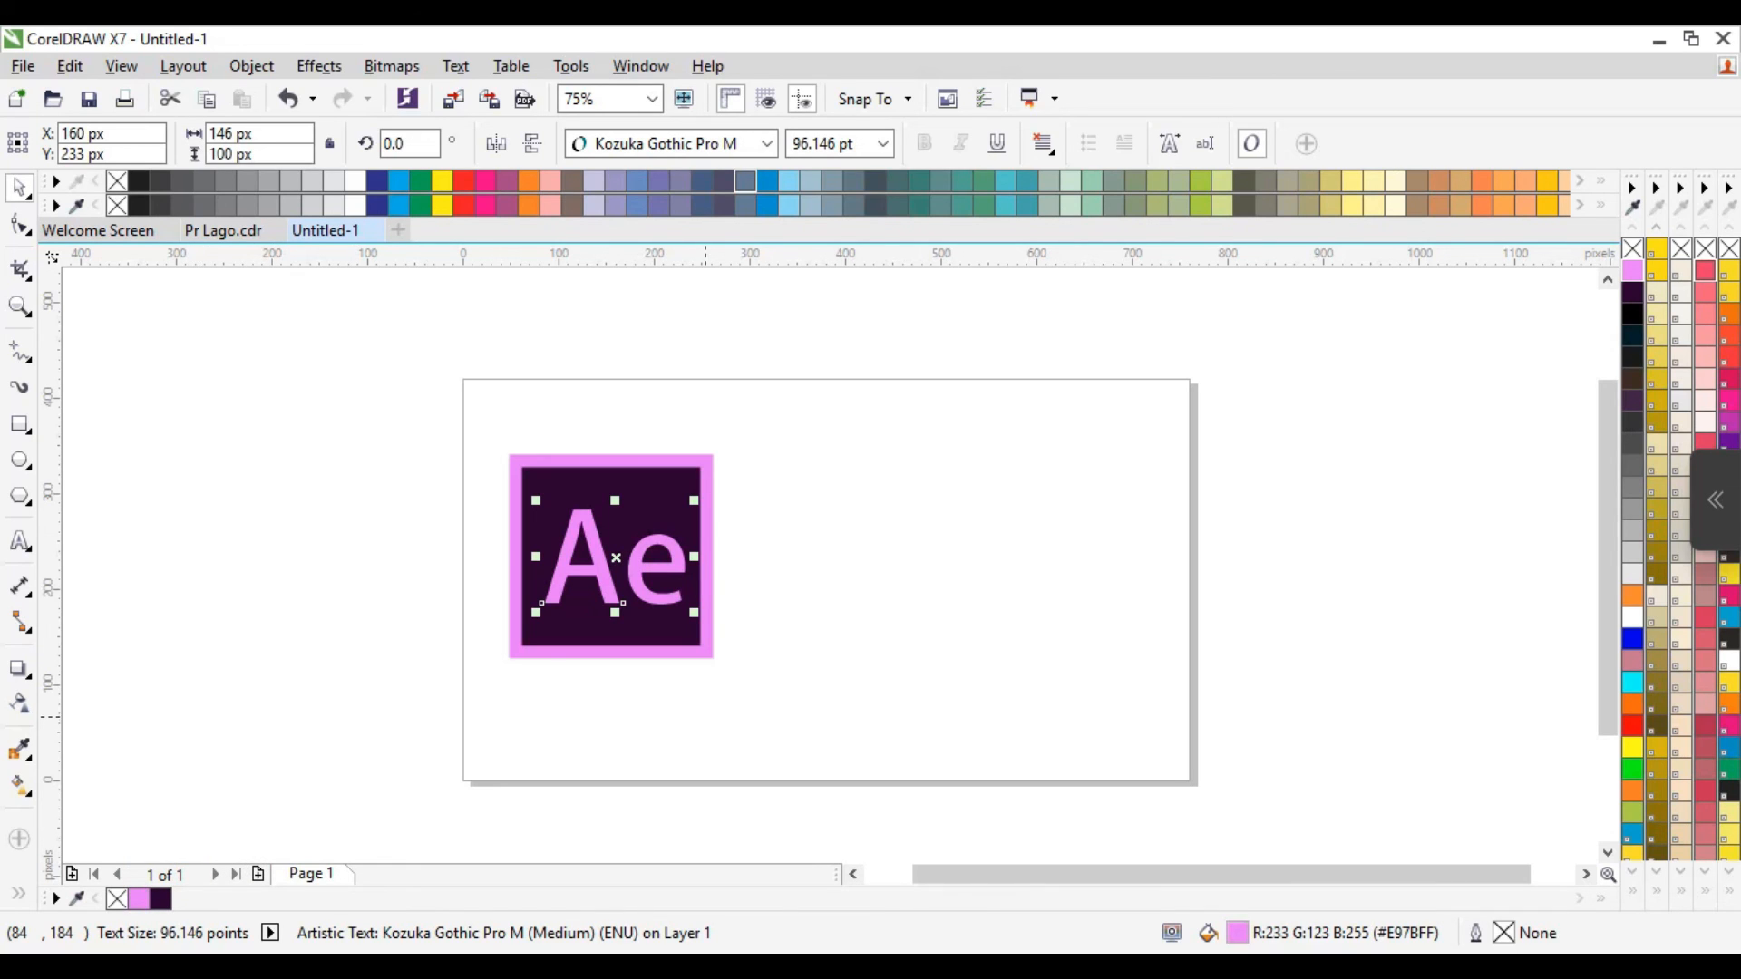
key(Left)
key(Escape)
scroll(594, 587, up, 2)
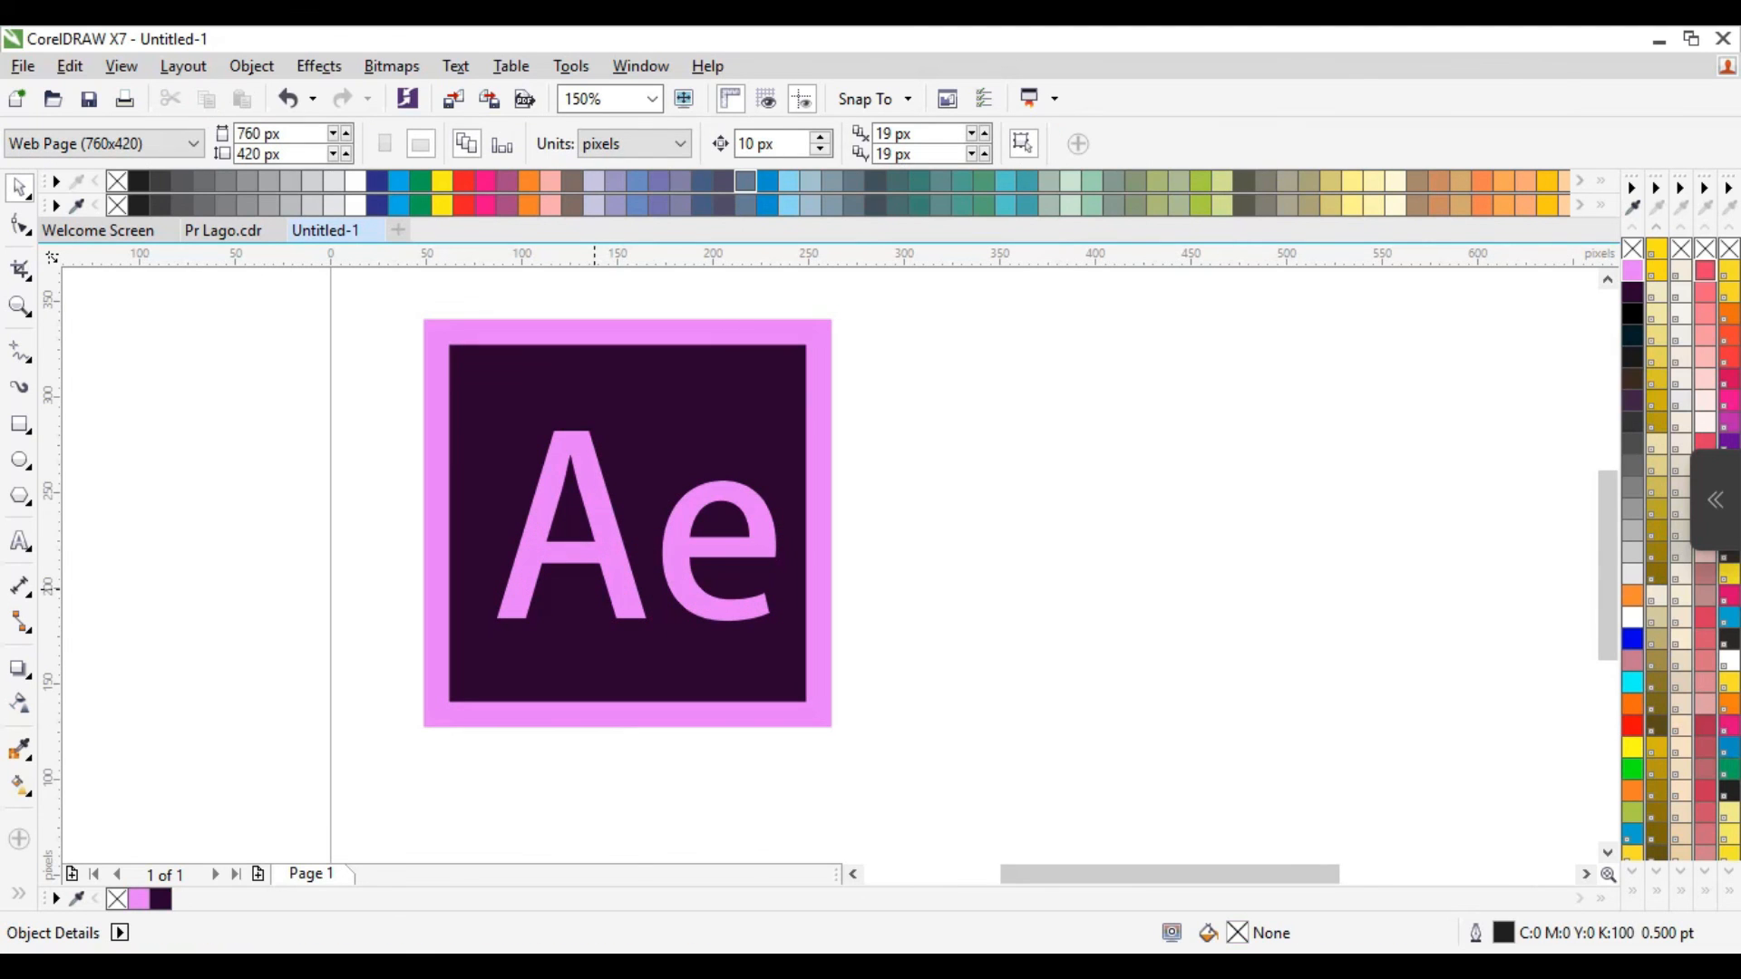
drag(592, 511, 584, 503)
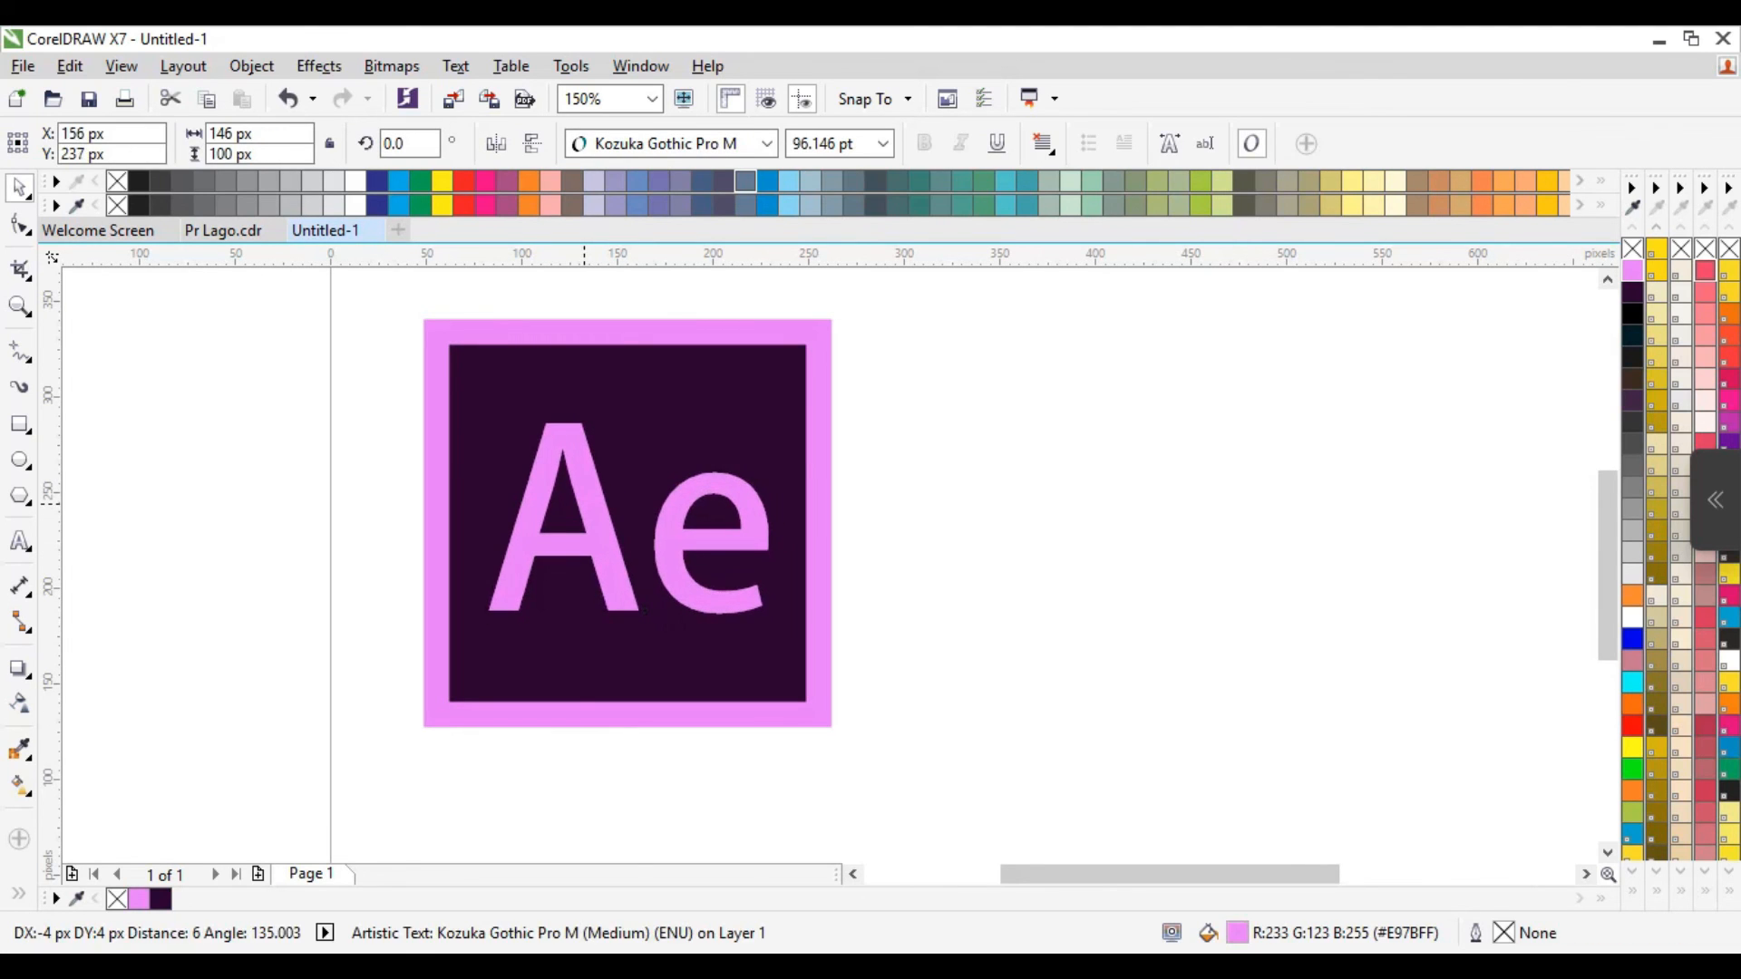
scroll(857, 551, down, 2)
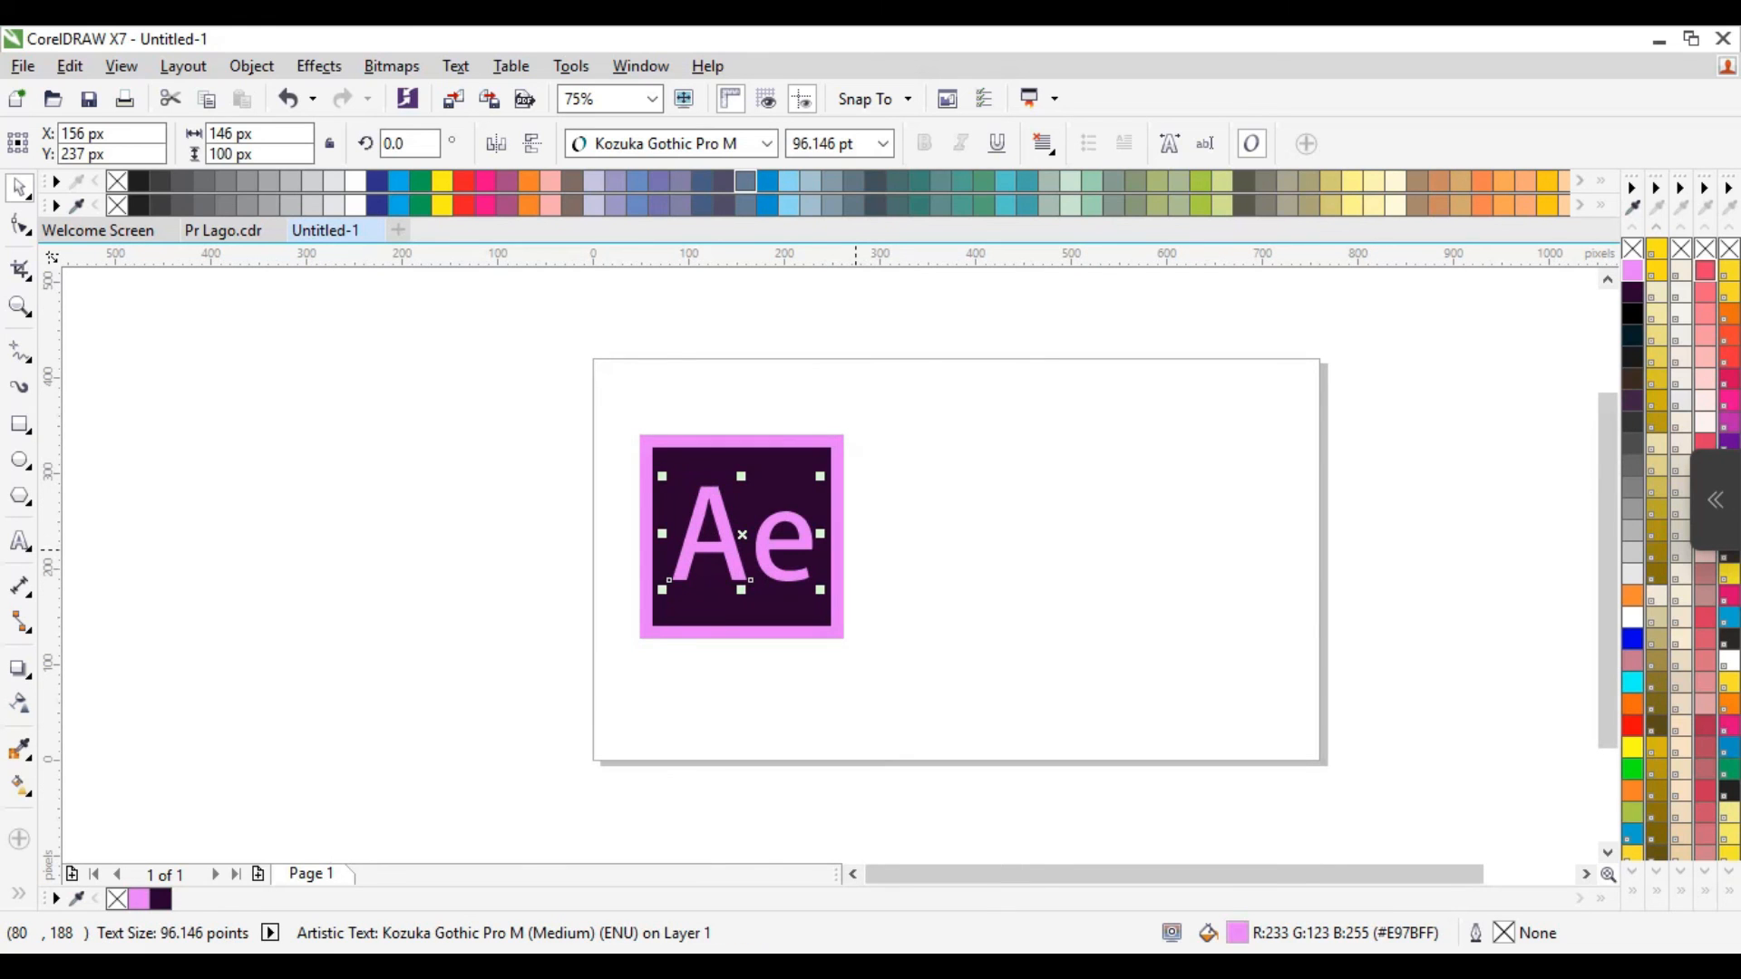
Group the square and the "Ae" text into one object.
key(Escape)
drag(602, 369, 971, 699)
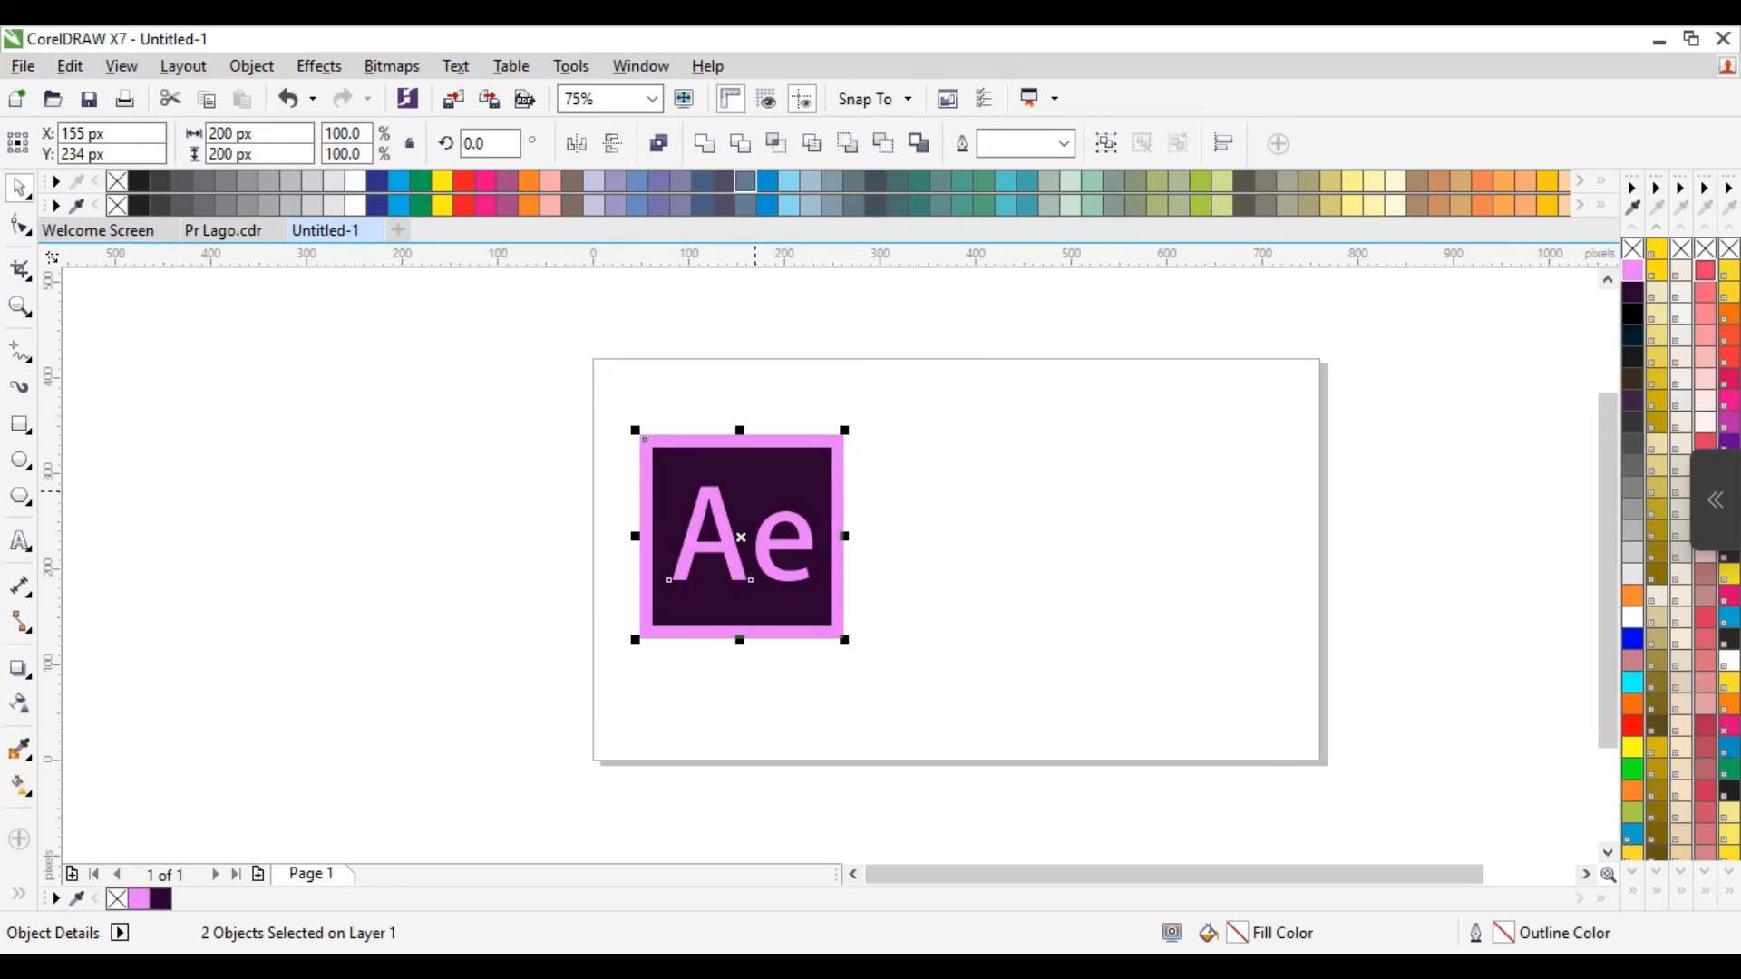
right_click(753, 481)
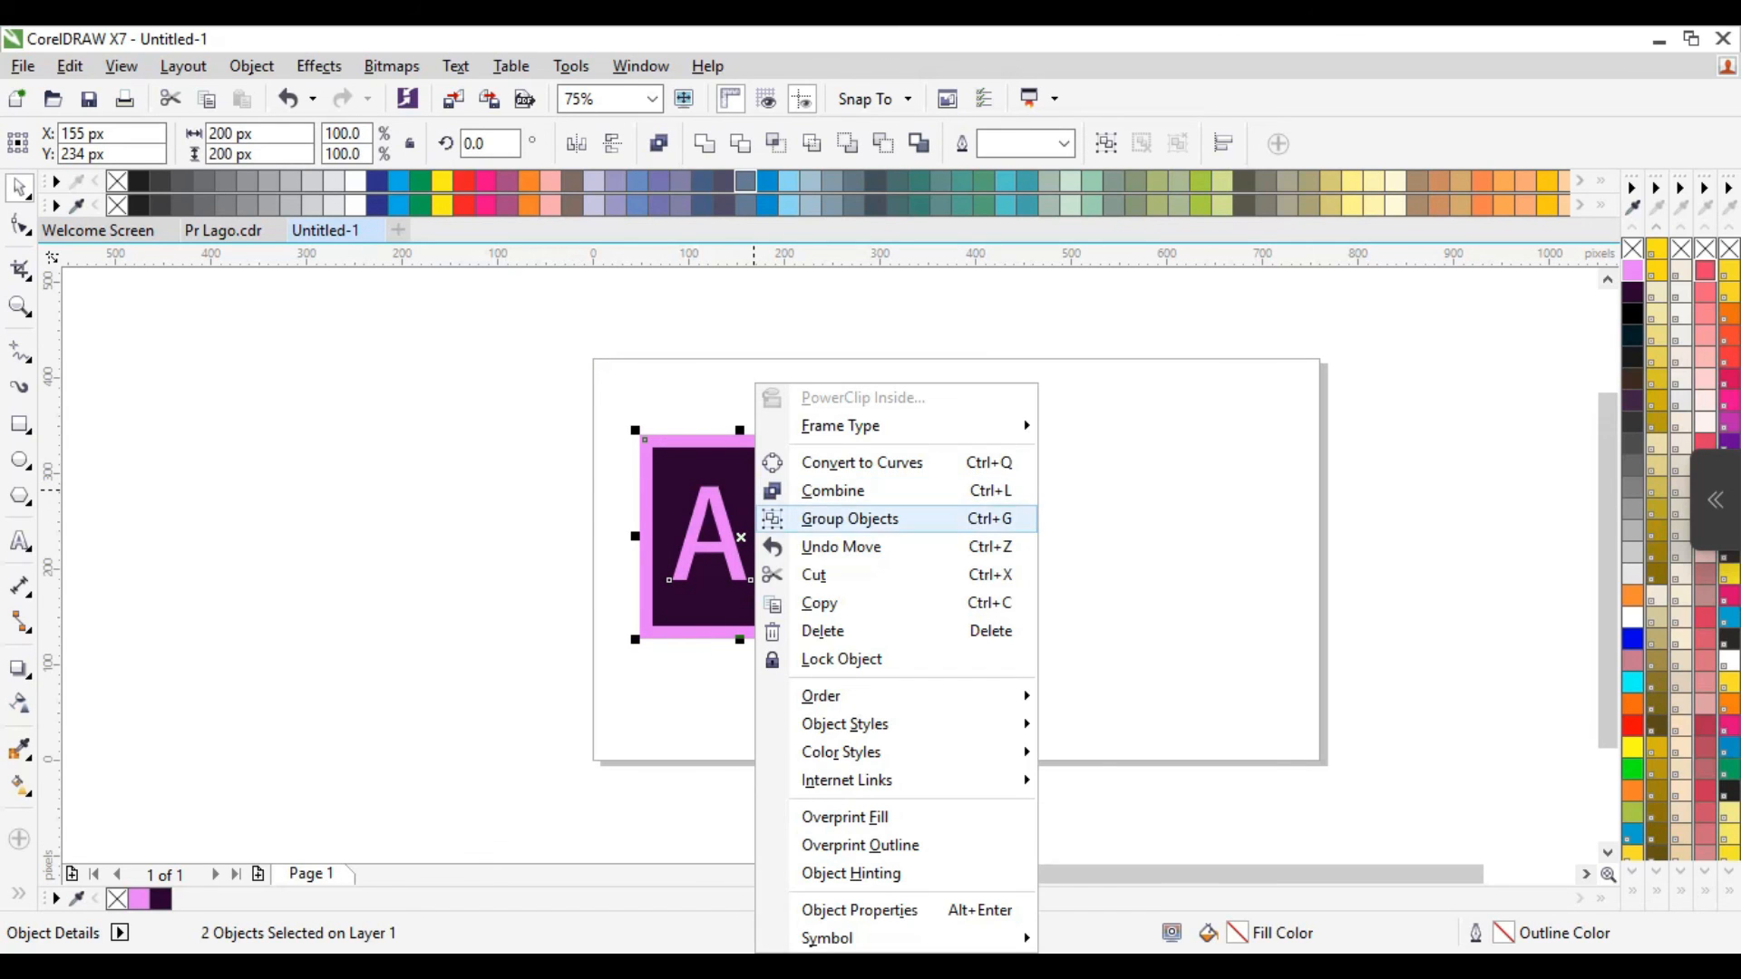
click(850, 519)
key(Escape)
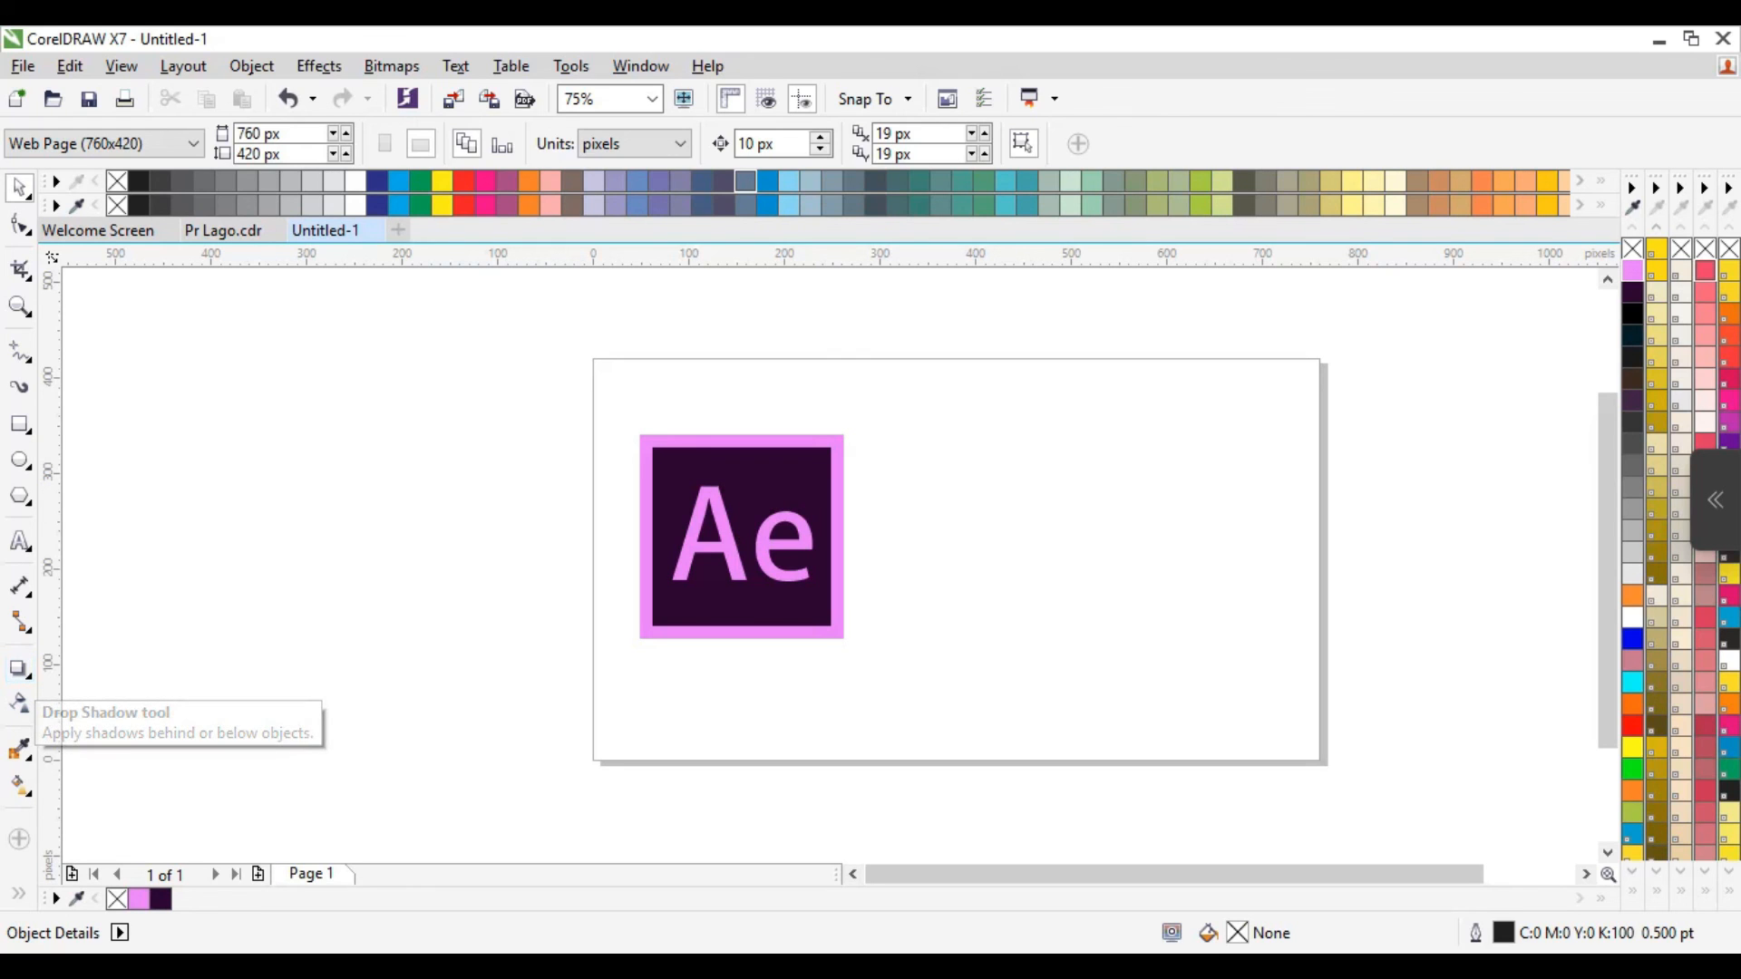
Apply a drop shadow to the grouped icon, running straight down from its upper edge to its lower edge.
click(20, 669)
click(733, 446)
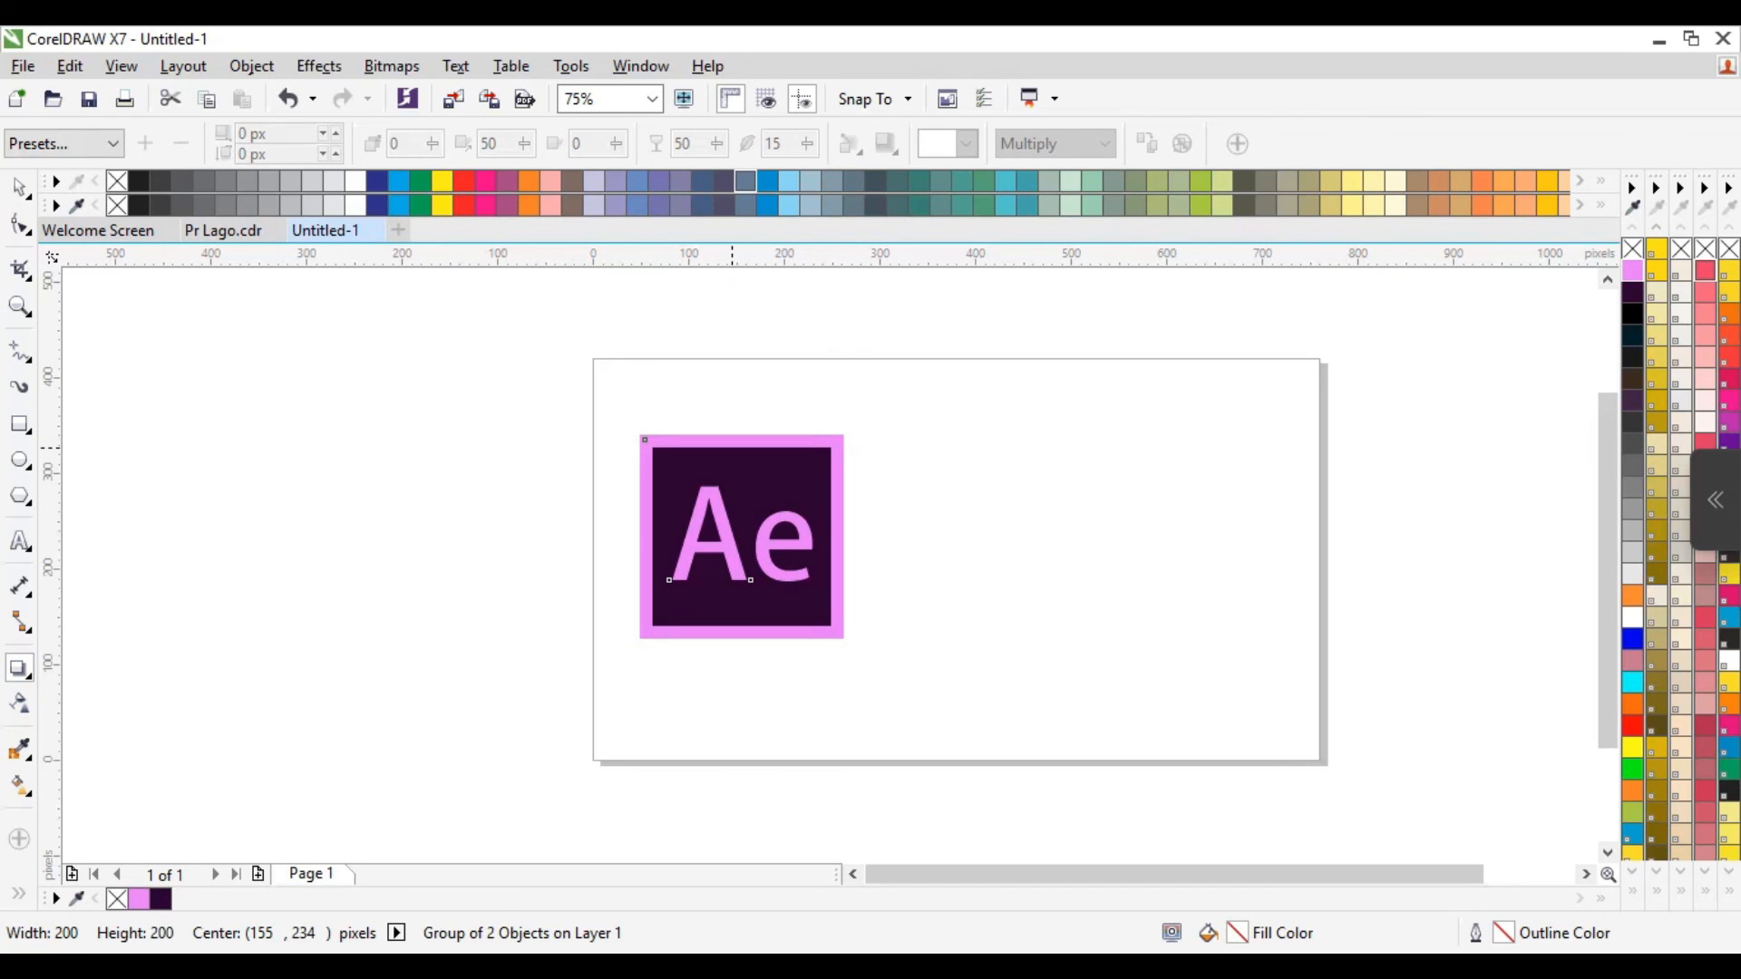
drag(740, 433, 740, 642)
key(space)
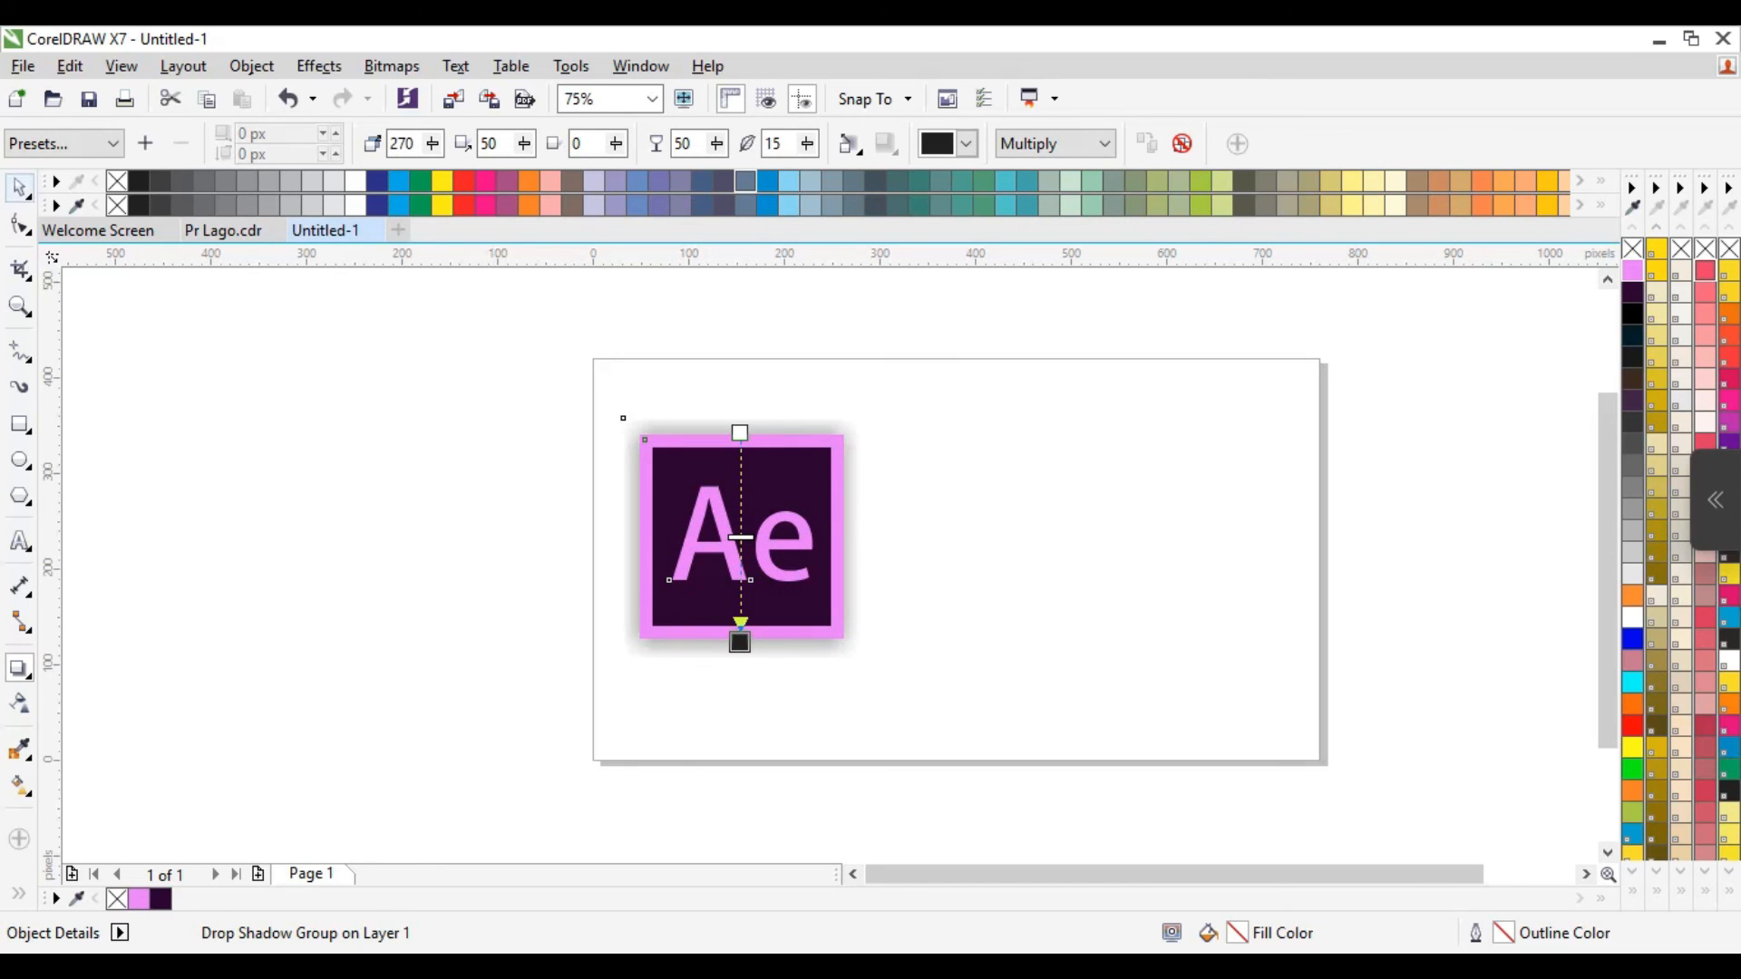
click(1014, 609)
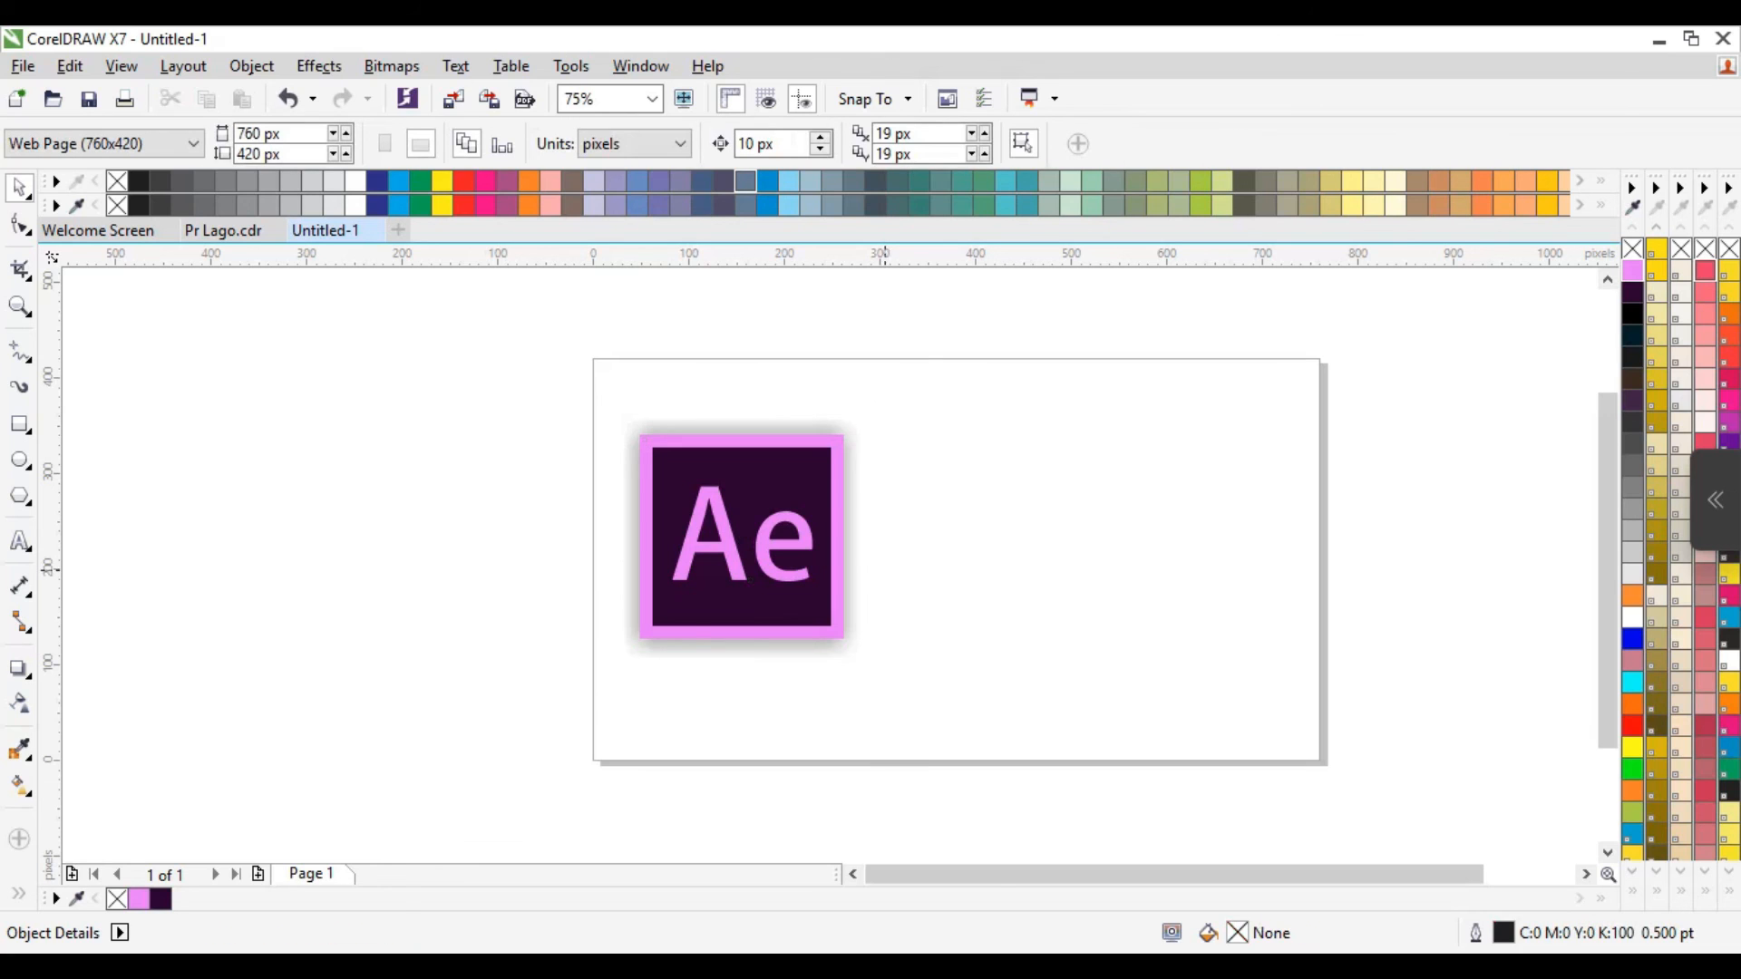
scroll(884, 568, up, 1)
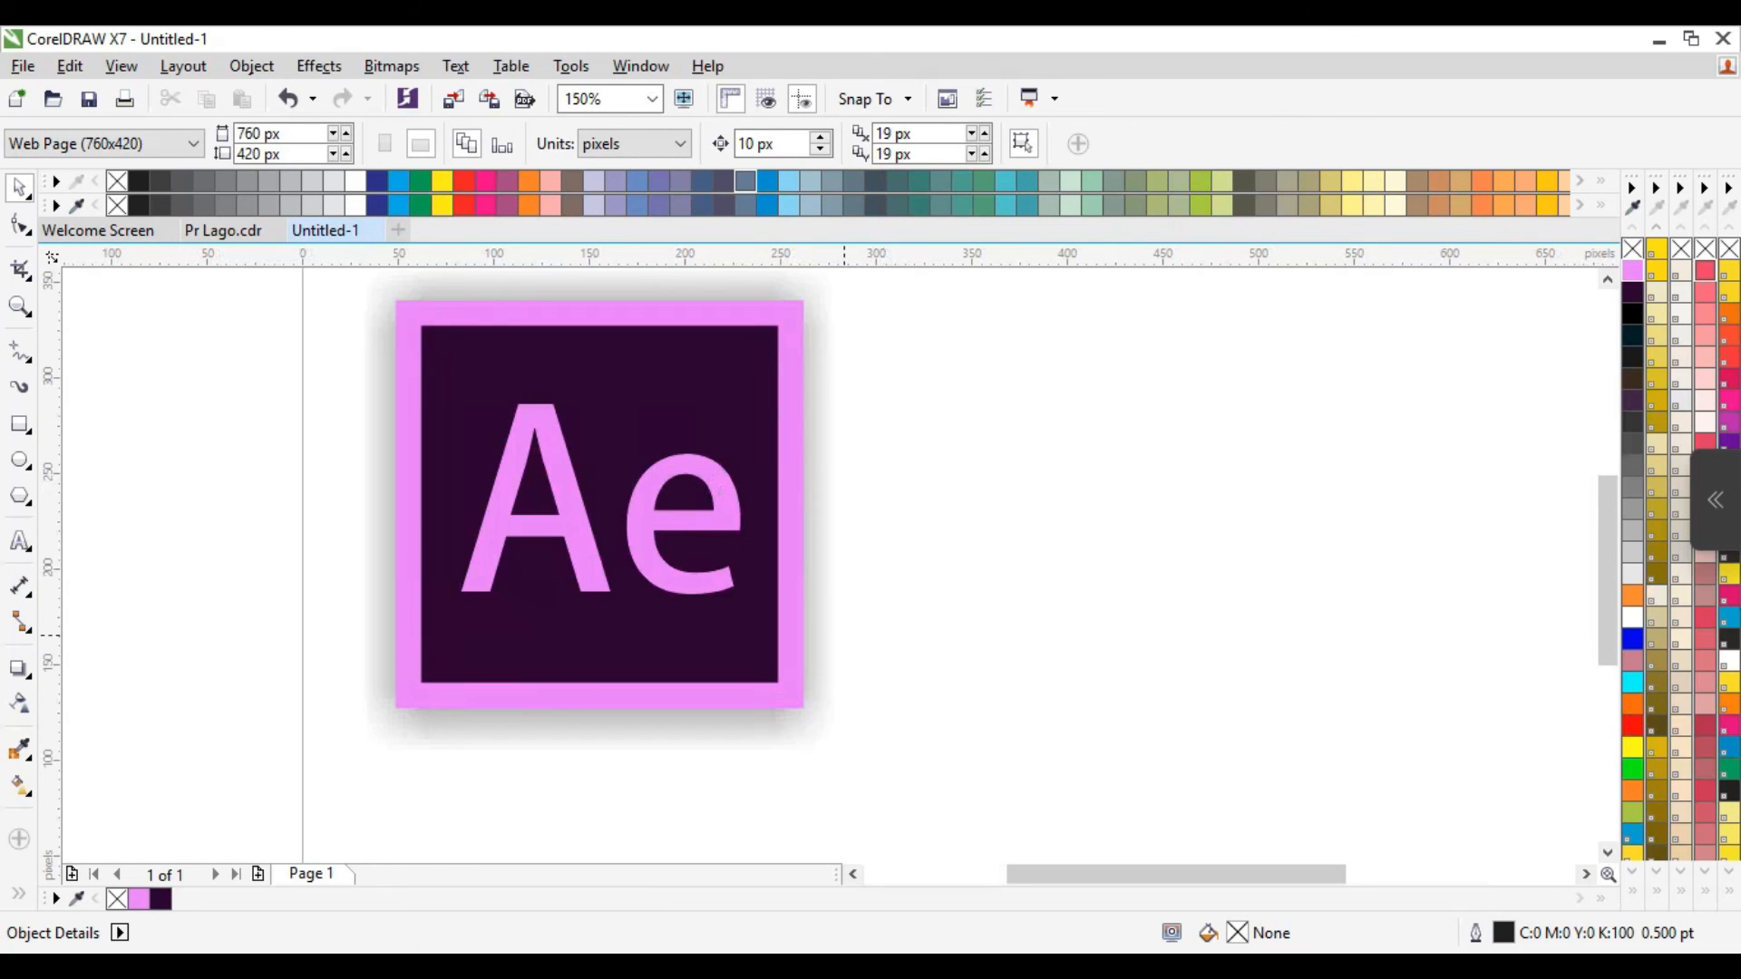
scroll(844, 636, down, 1)
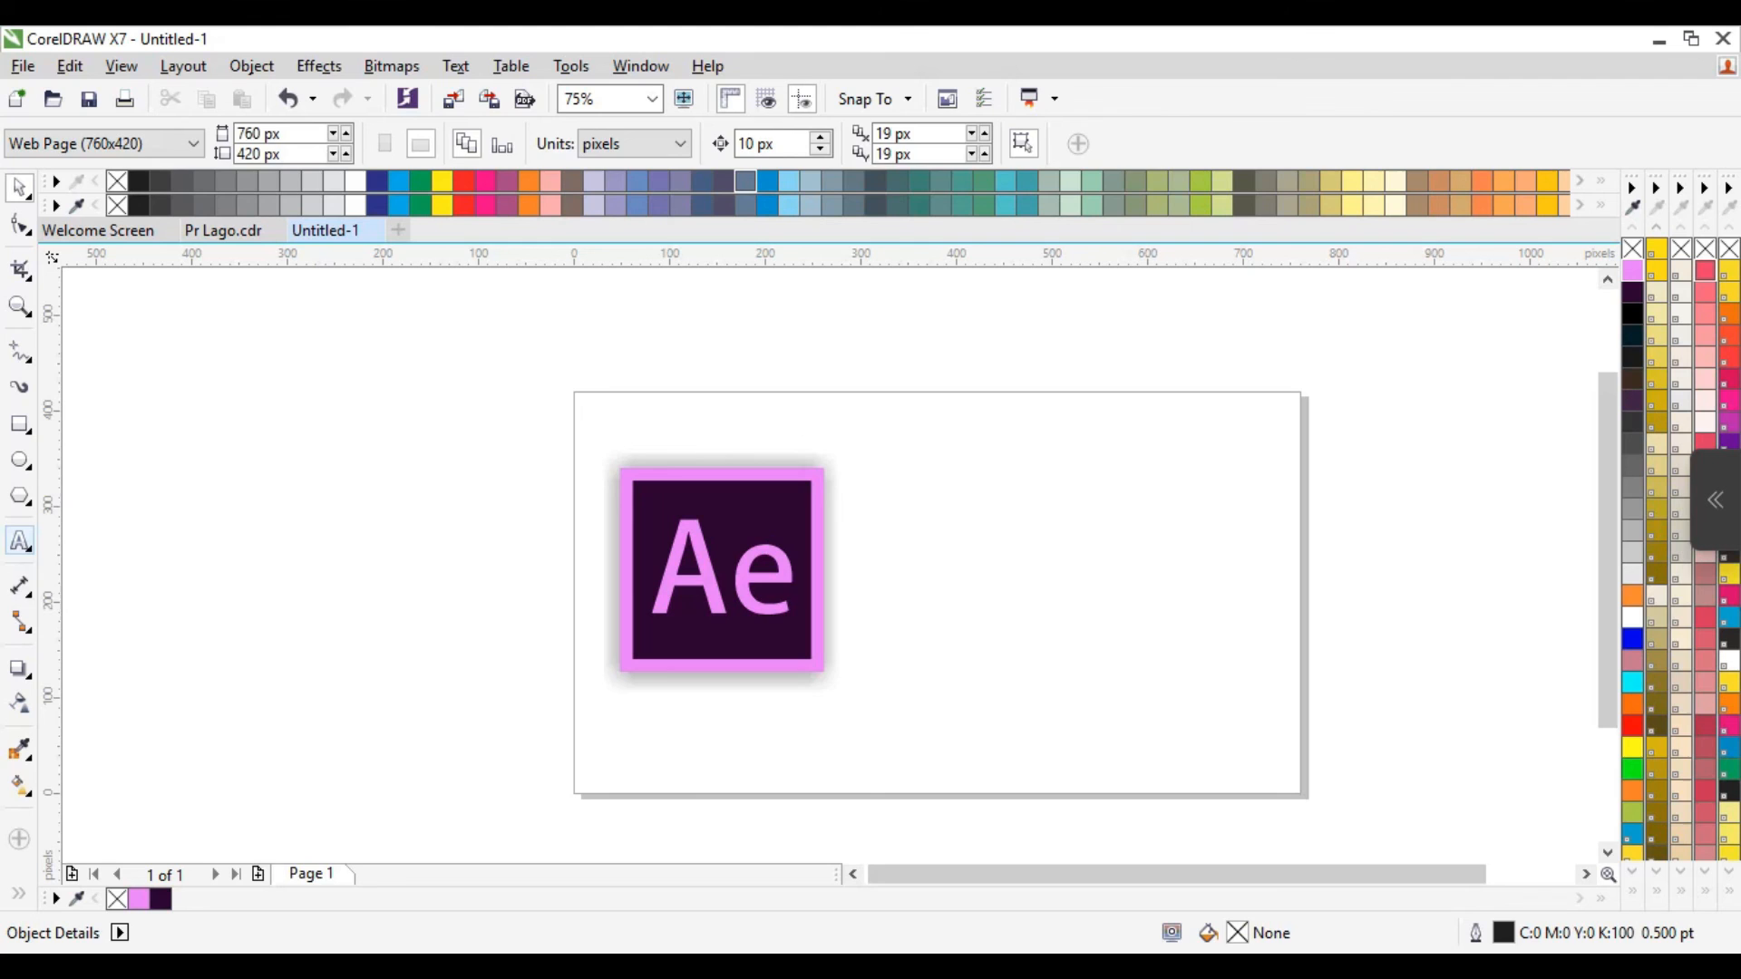
Add the caption "After Effect" in 24 pt Arial beside the icon.
click(20, 541)
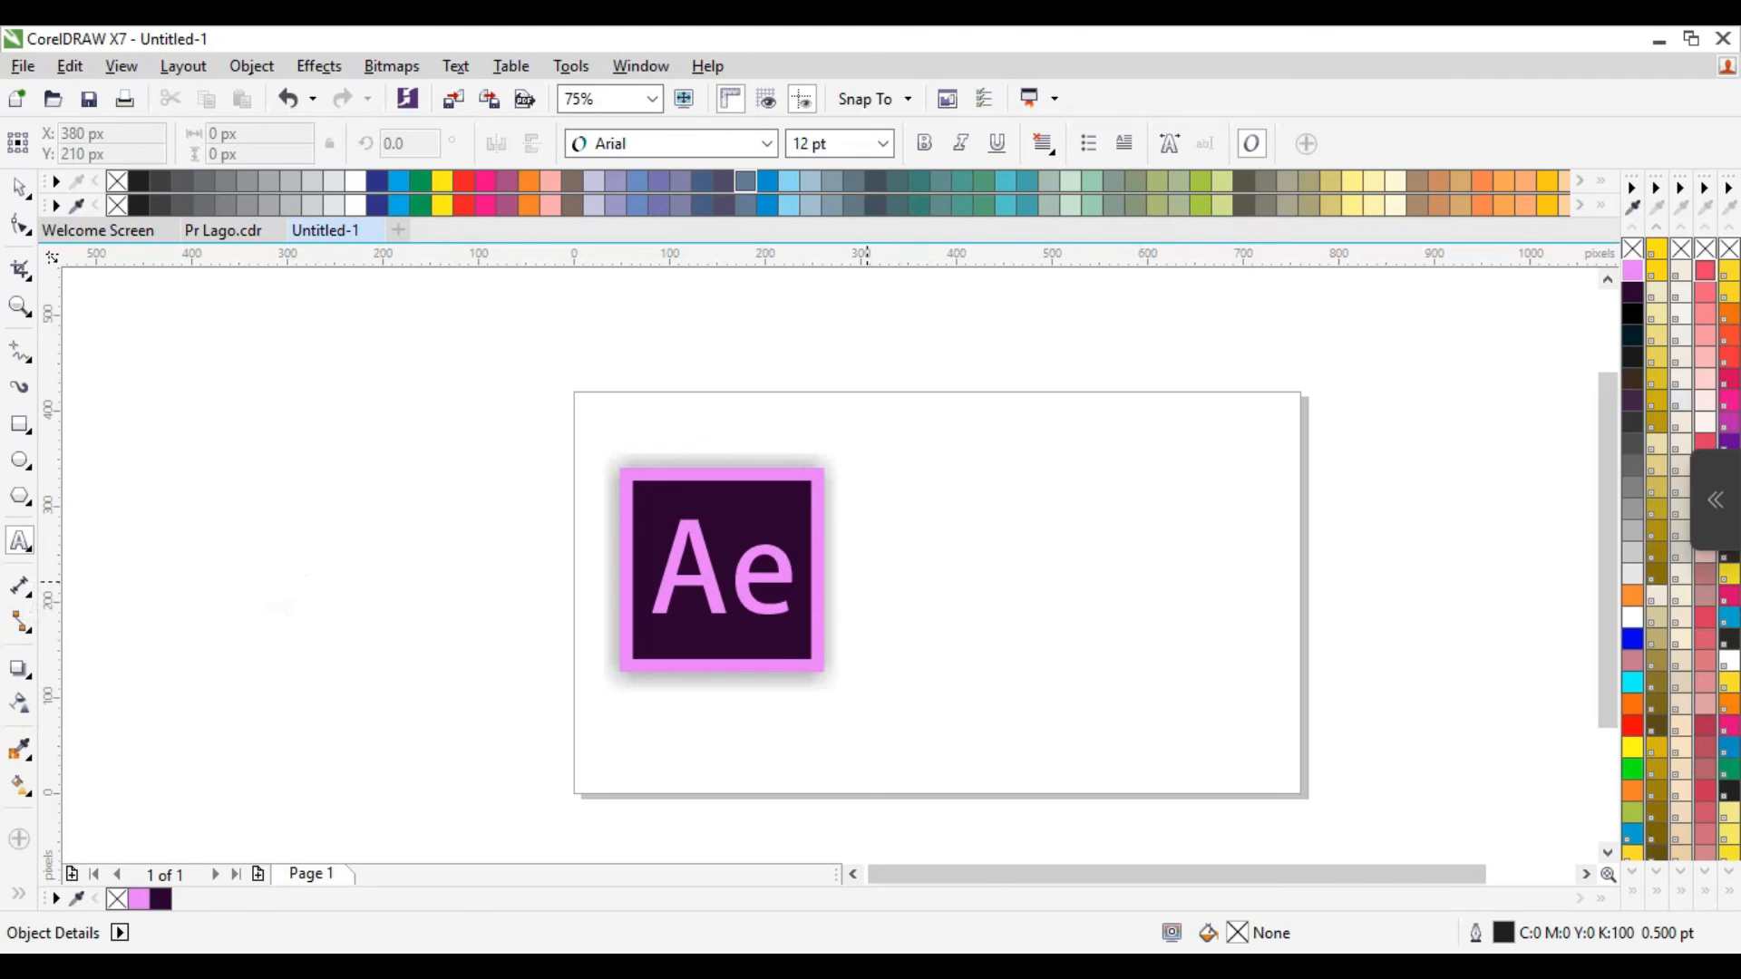
click(866, 576)
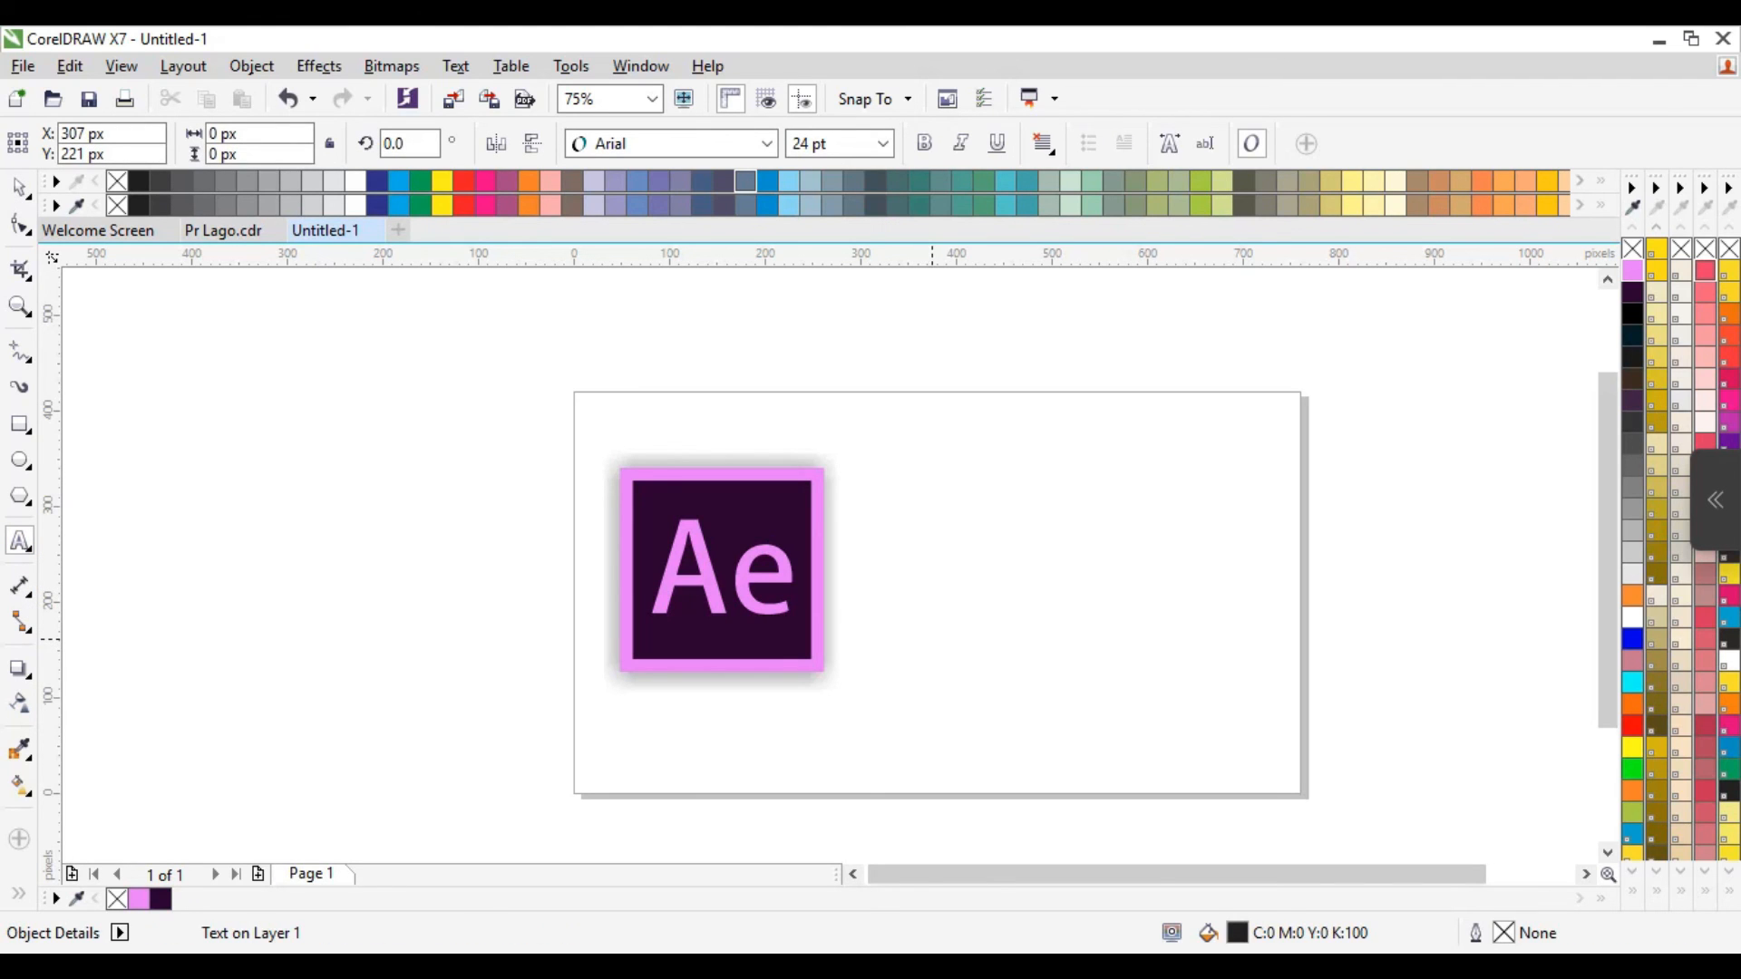
text(Afther)
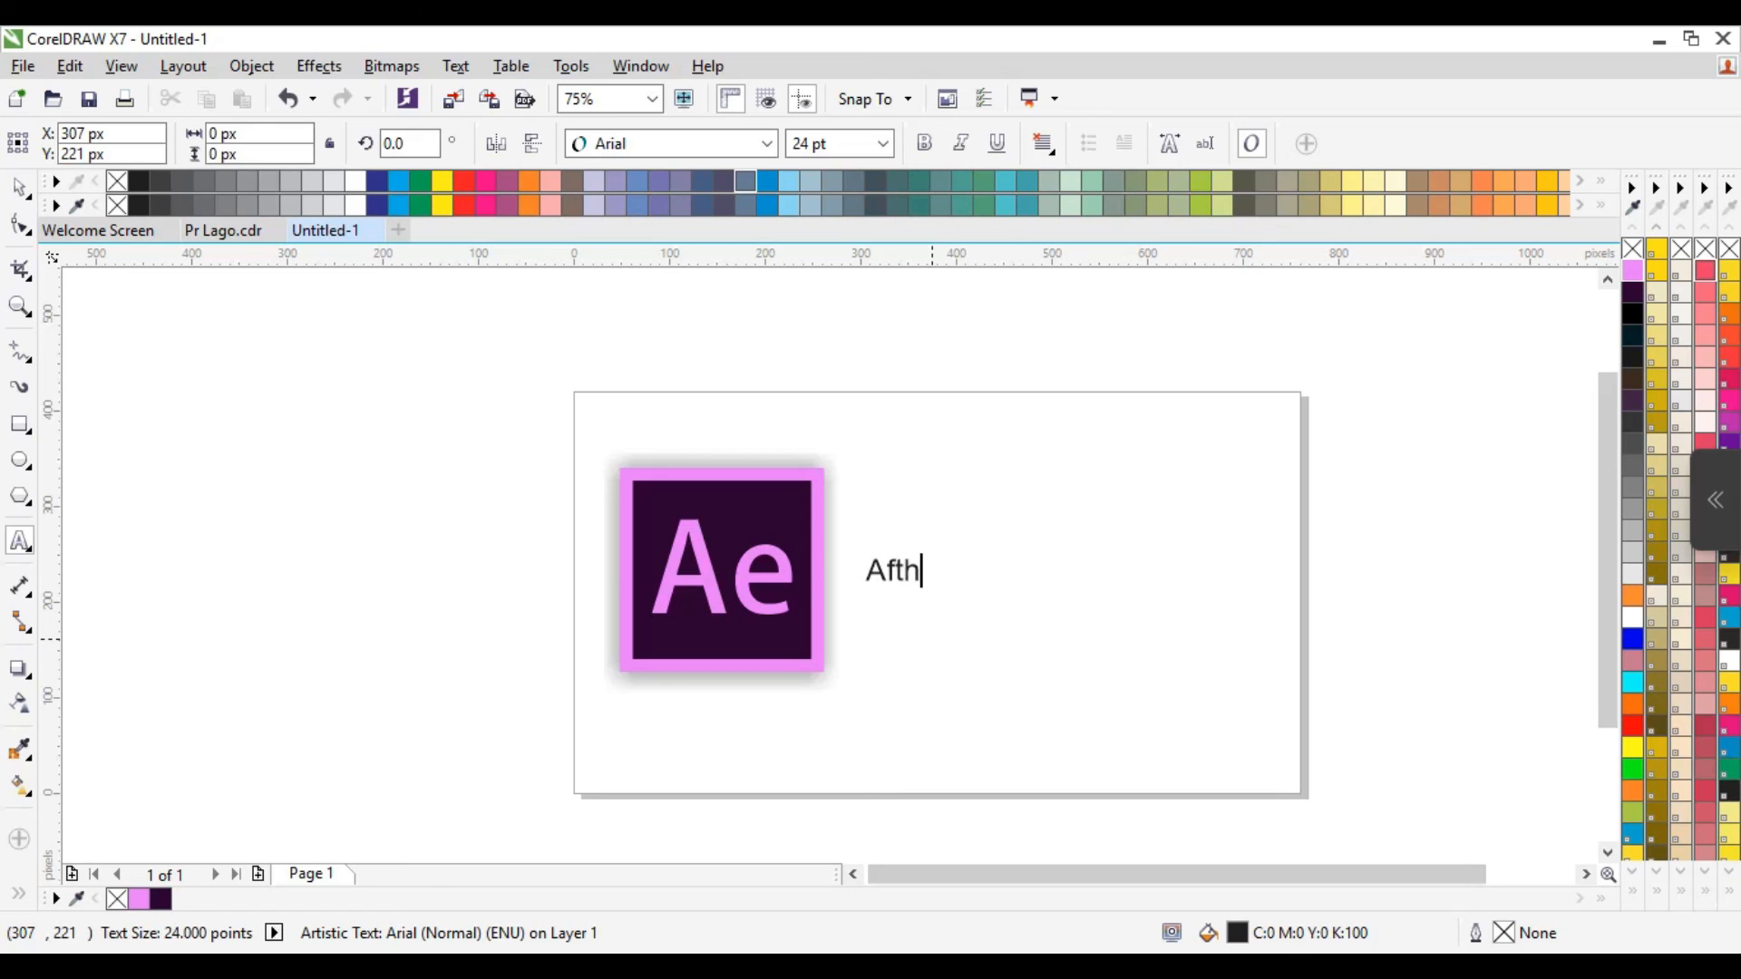
key(BackSpace)
key(BackSpace)
key(BackSpace)
key(BackSpace)
text(ter Effect)
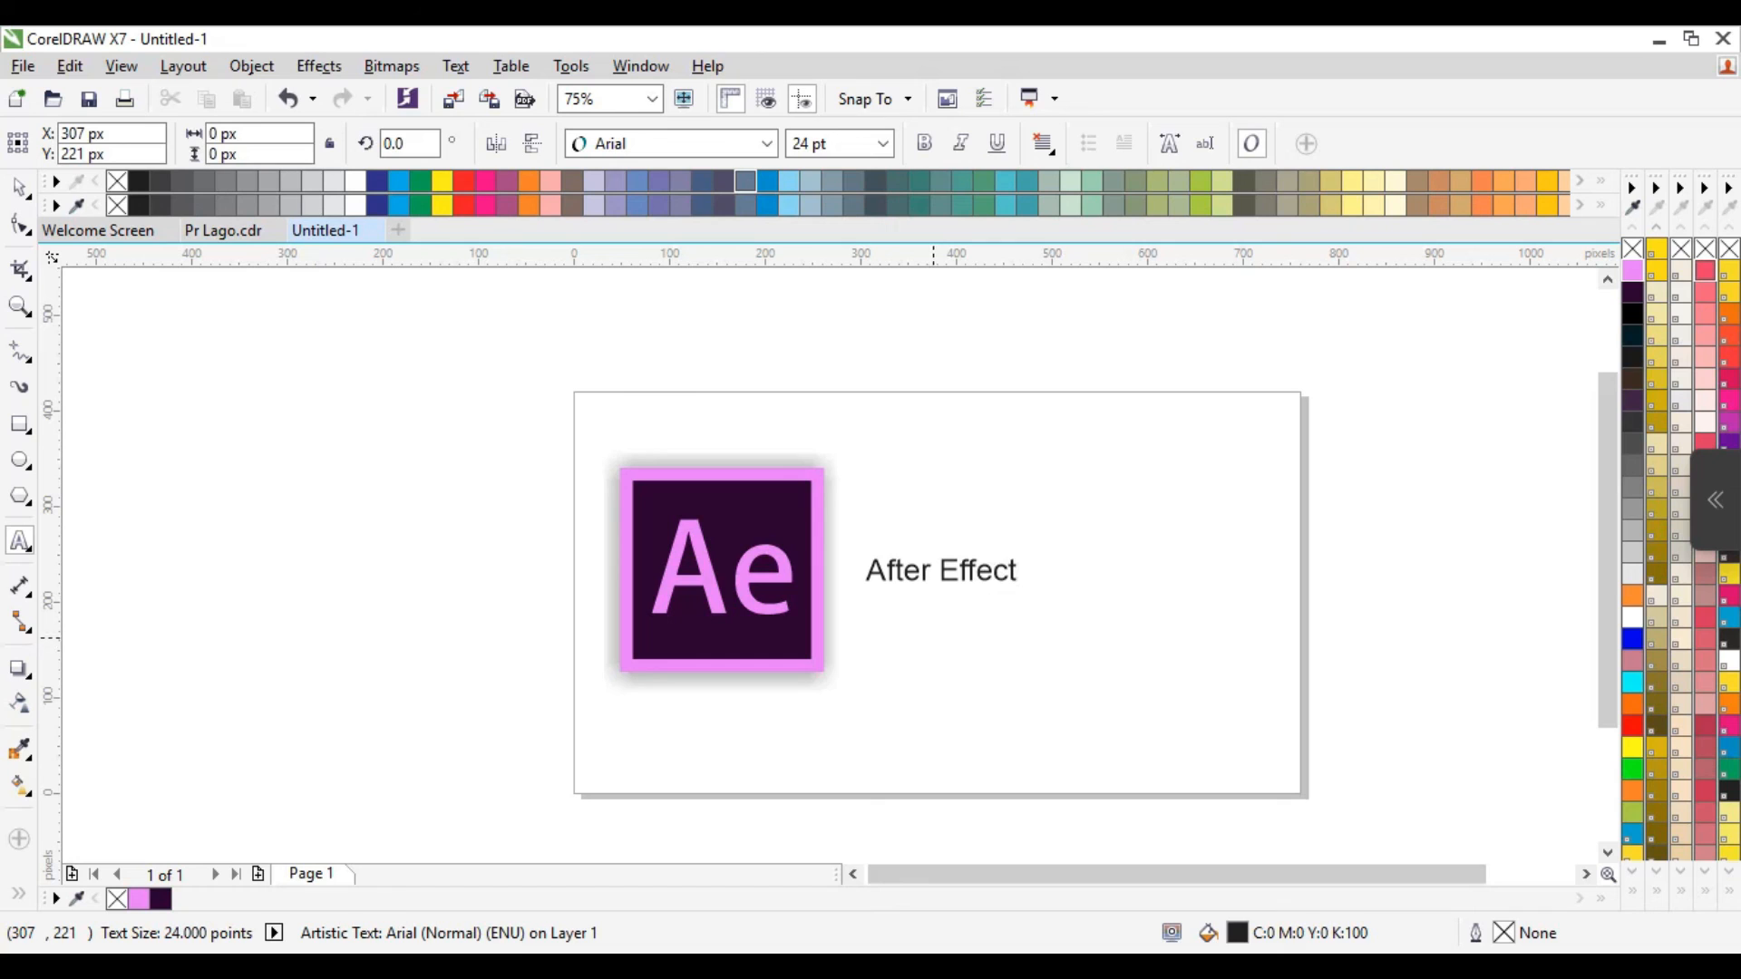
key(ctrl+space)
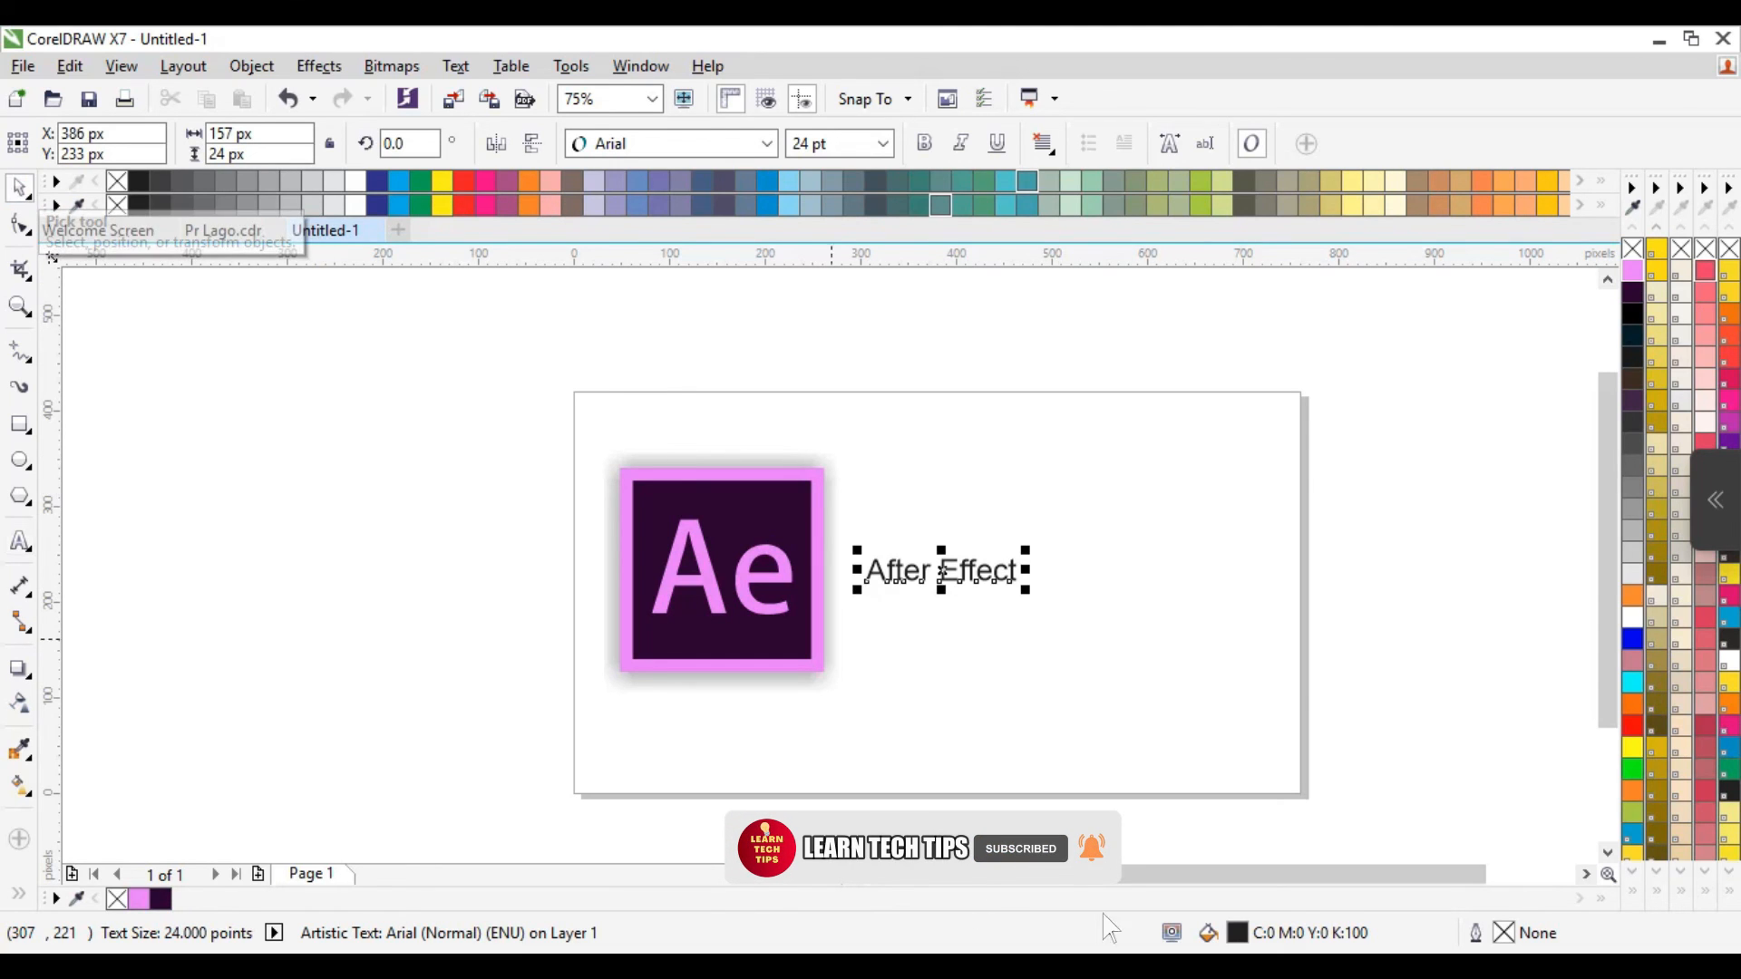
Enlarge the "After Effect" caption to about 47 pt, make it bold and keep it next to the icon.
drag(1025, 589, 1086, 621)
drag(993, 578, 1039, 584)
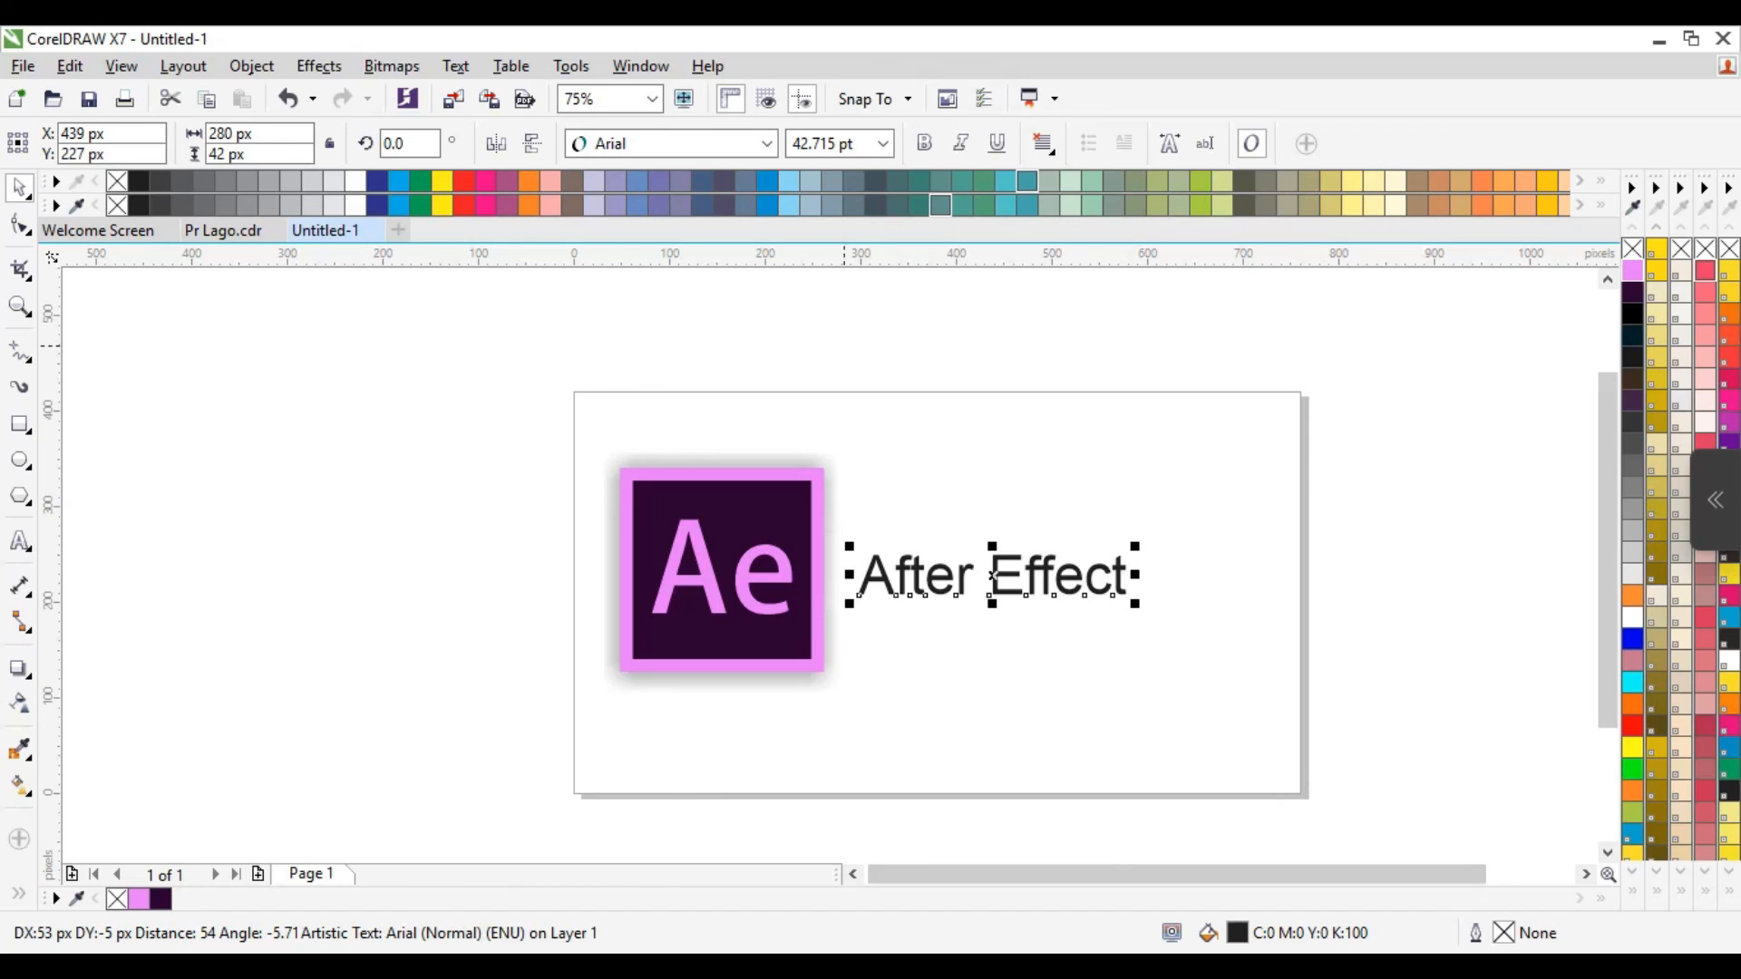
click(925, 143)
drag(1158, 610, 1177, 607)
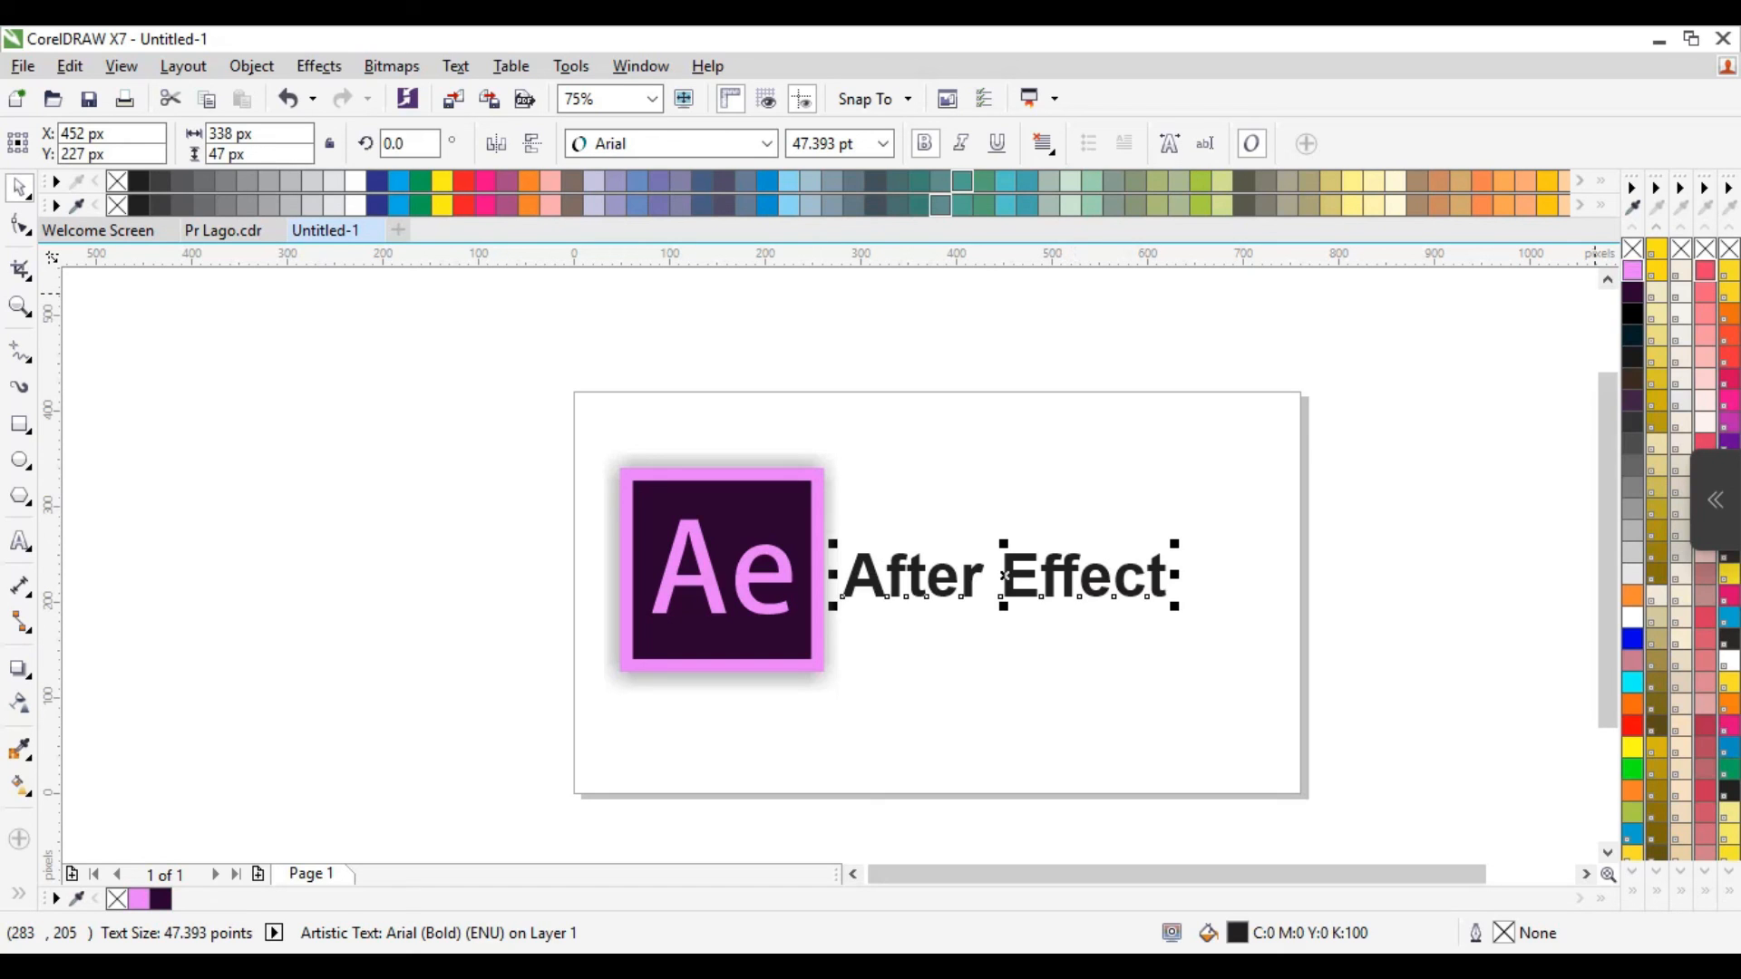
Colour the "After Effect" caption dark purple (#2A0032).
click(1632, 270)
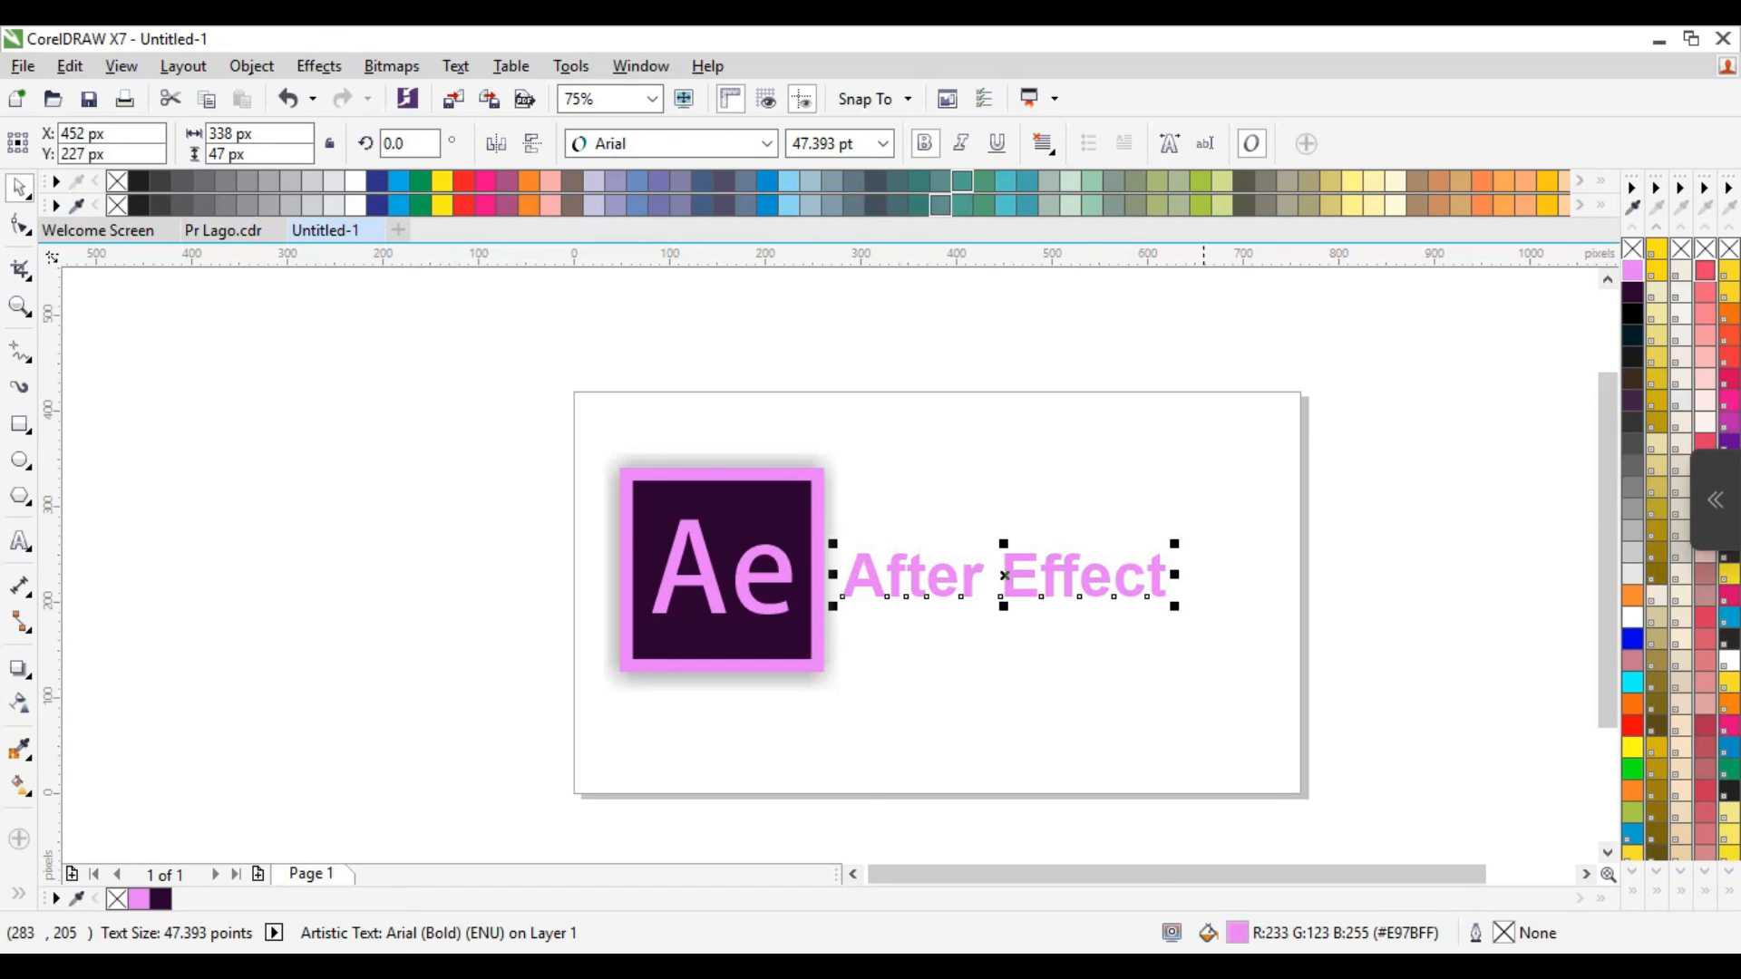
click(1632, 292)
click(1358, 439)
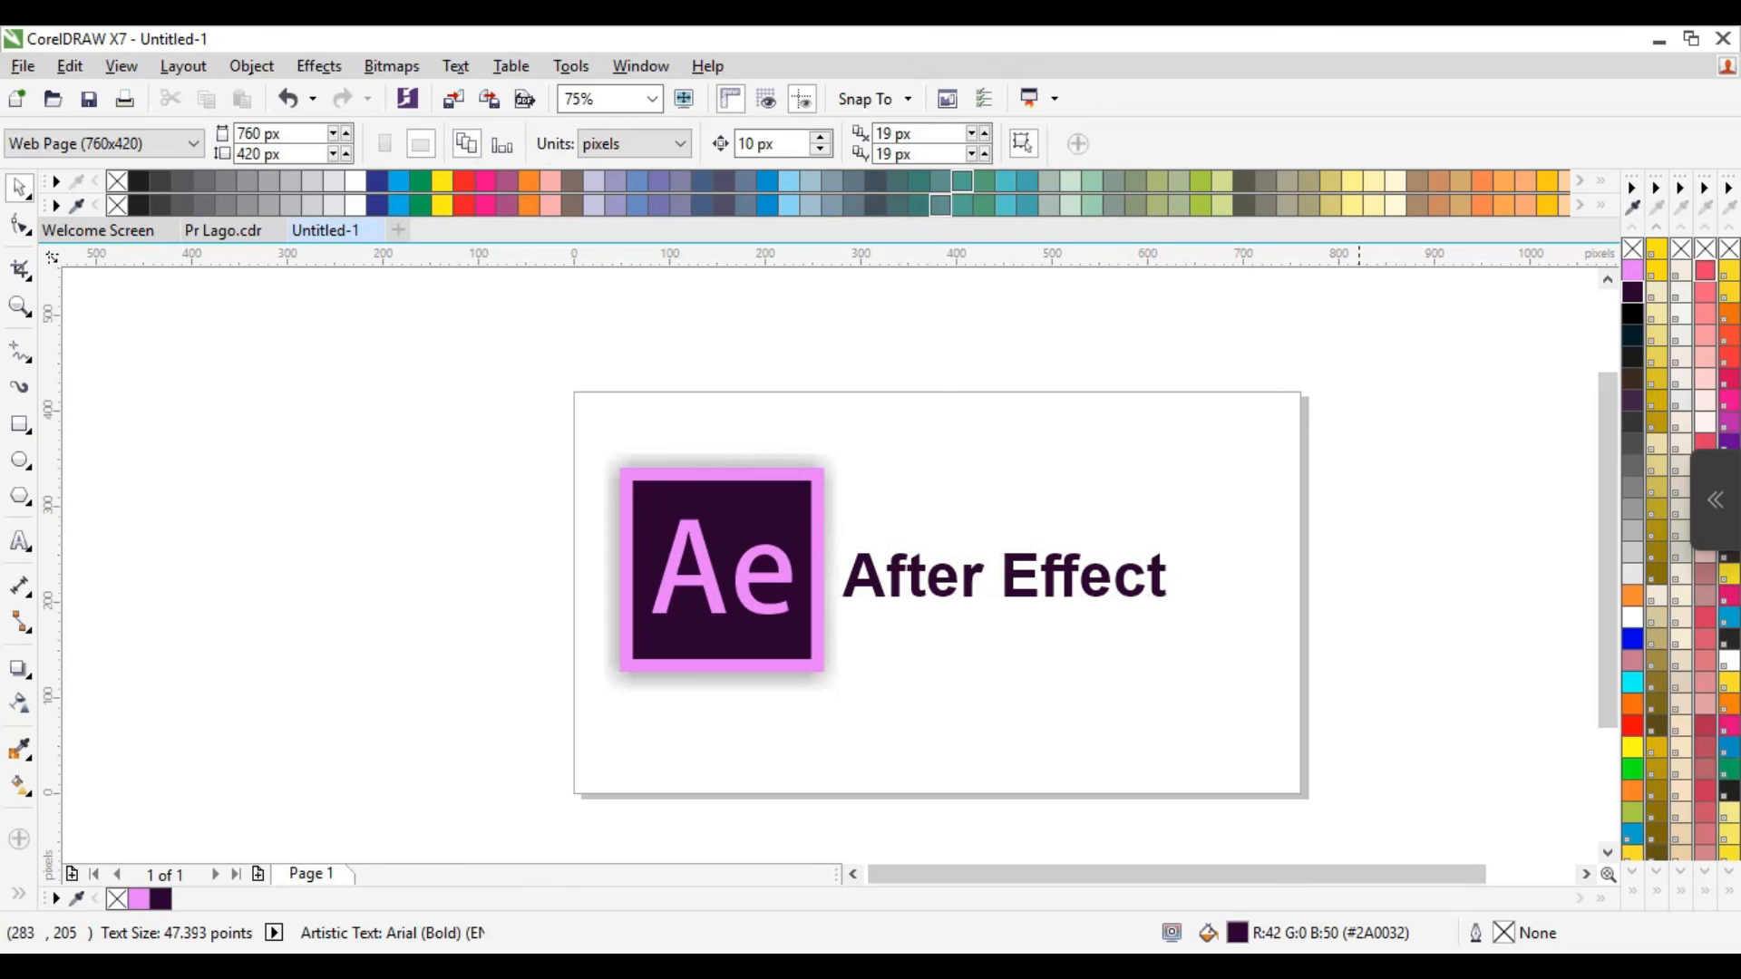
Shift the "After Effect" caption slightly away from the icon, centring it at about (462, 226) px.
click(1006, 576)
drag(1006, 576, 1016, 576)
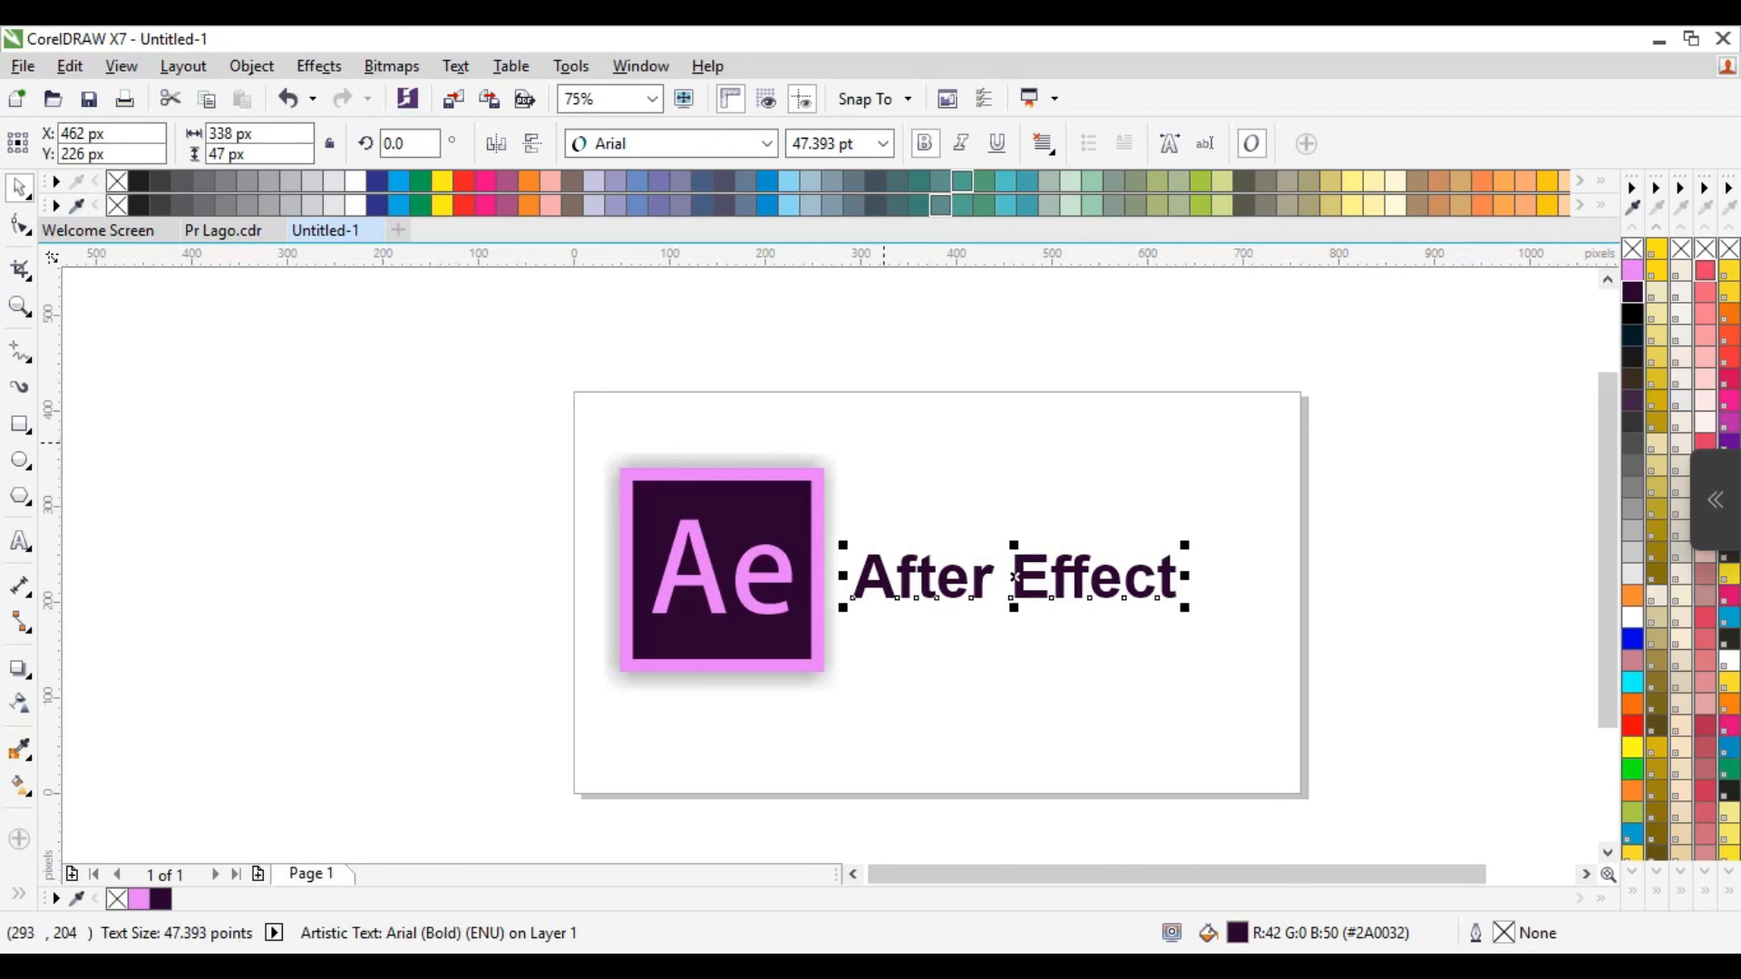
click(910, 677)
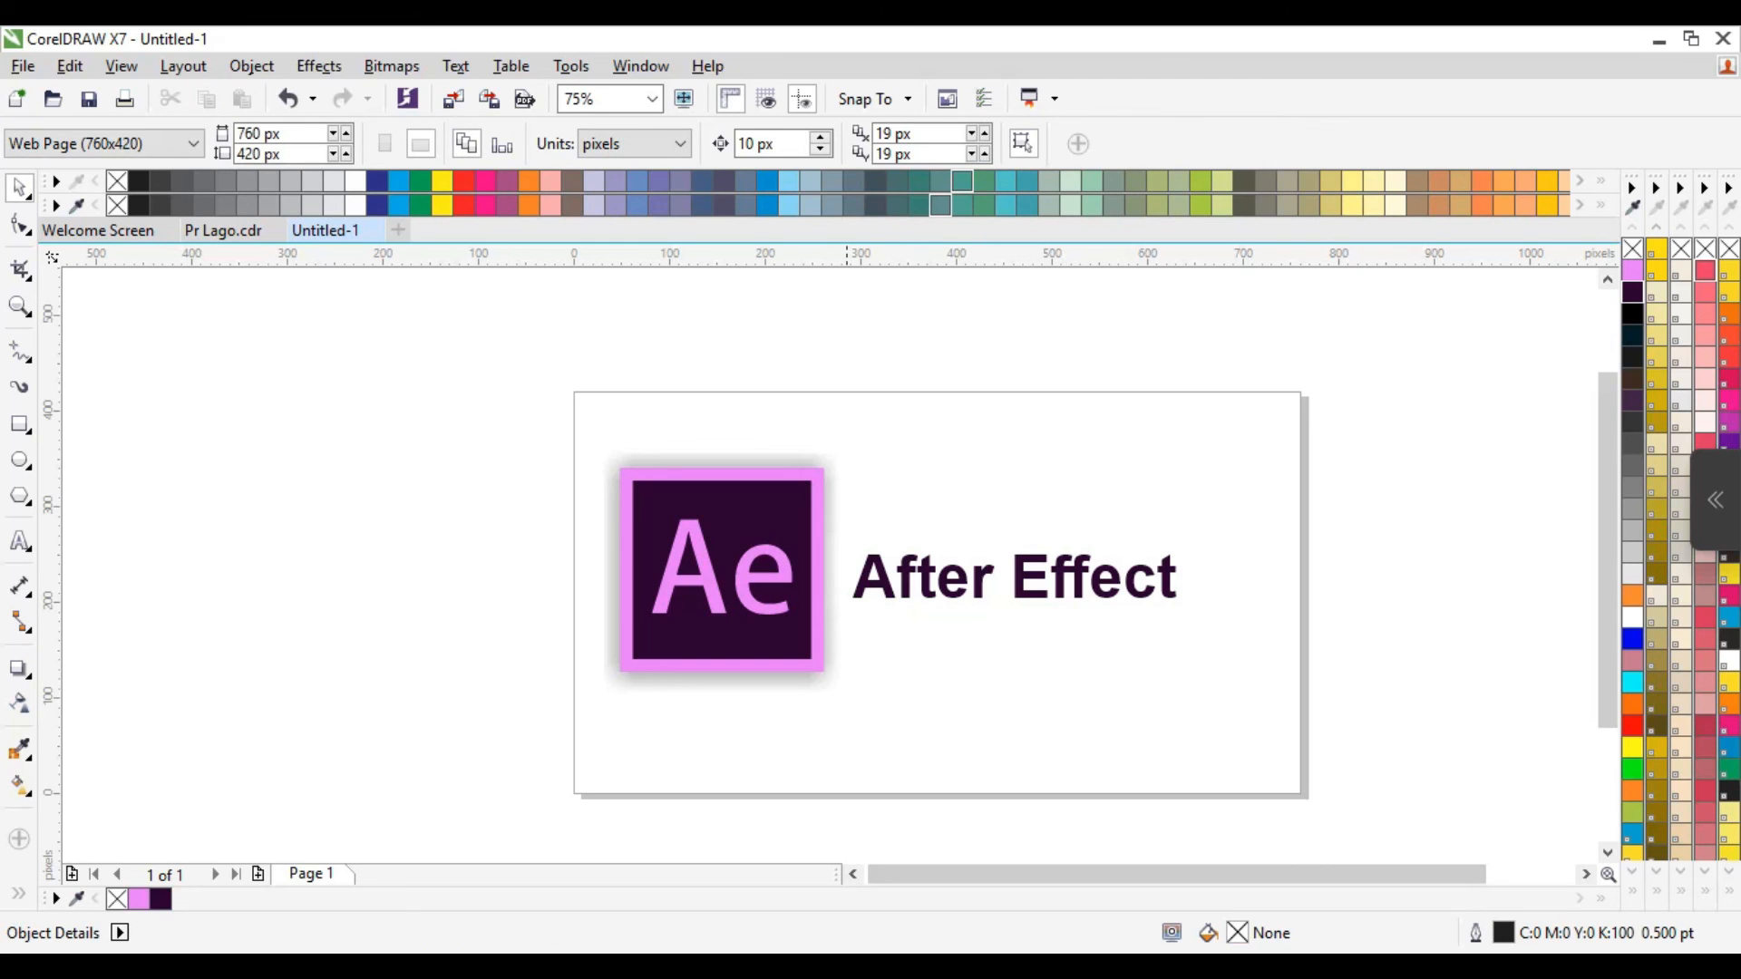
click(1014, 576)
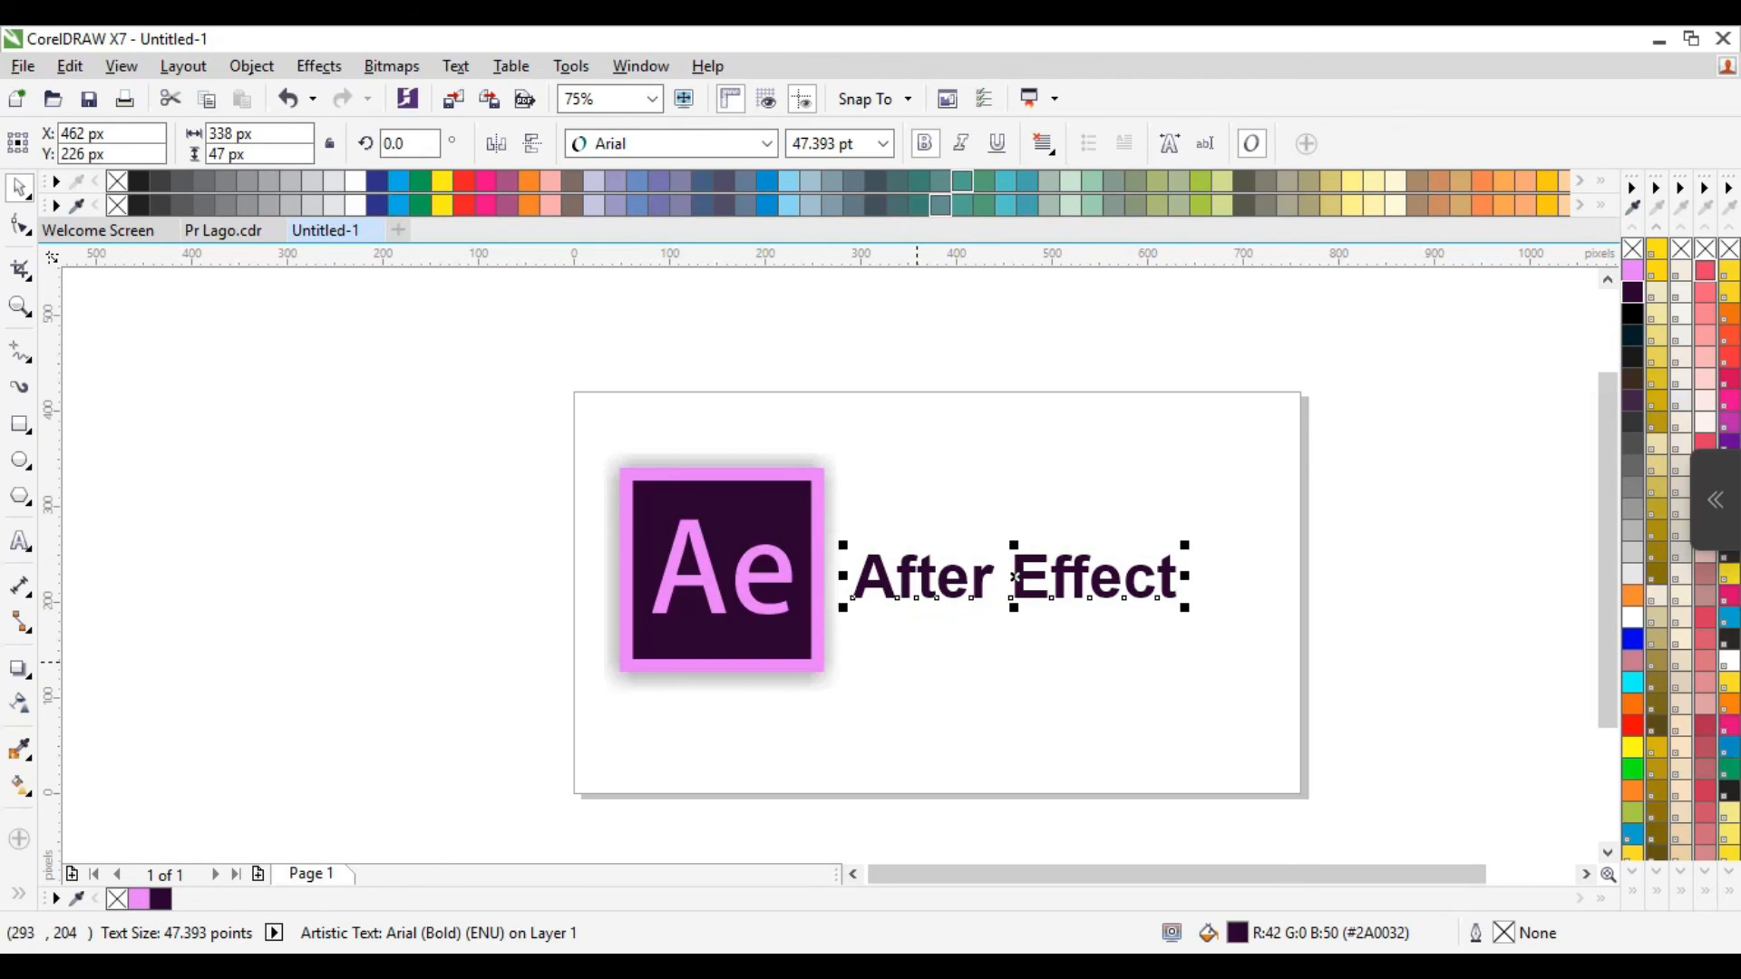
click(917, 662)
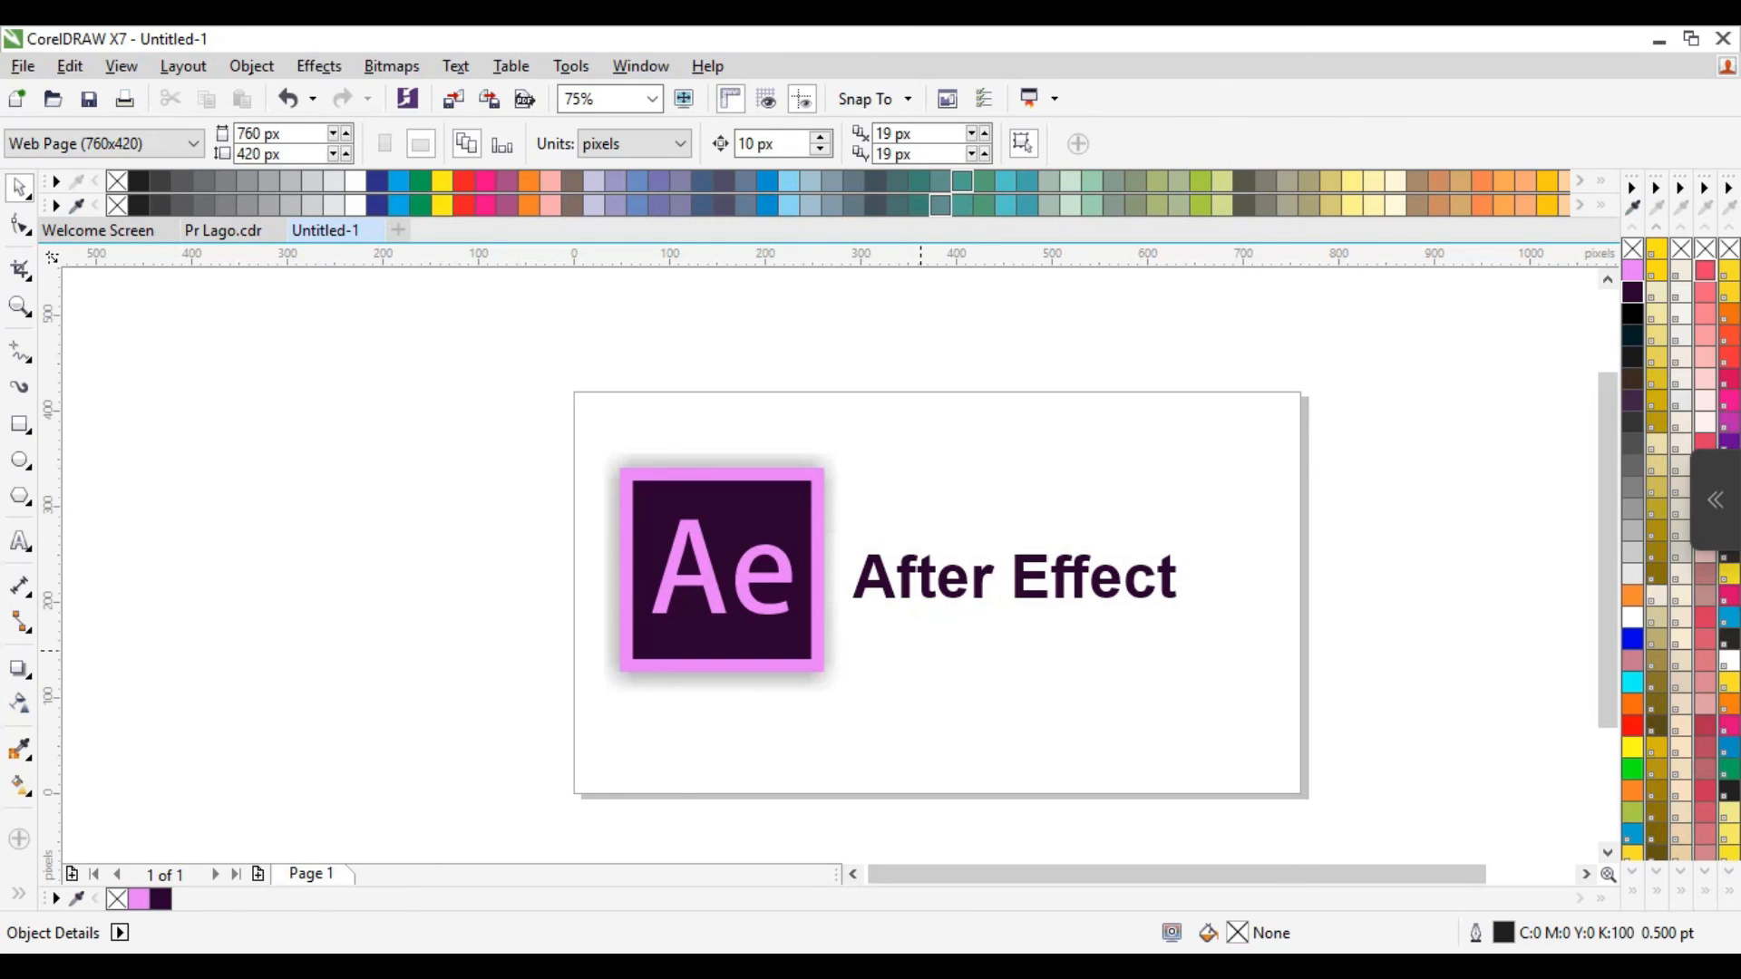